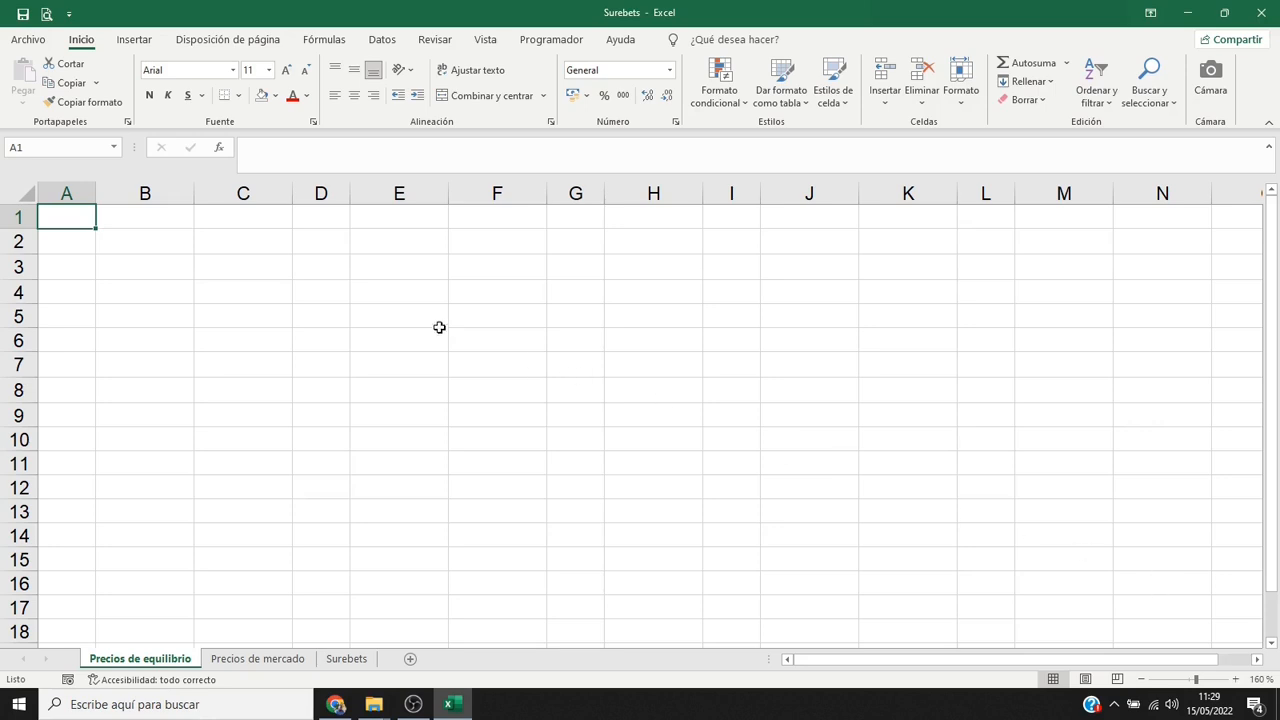
Enter the title PRIMAS in B2 and the column headers Zaragoza and Roquetas in B3 and C3.
click(187, 251)
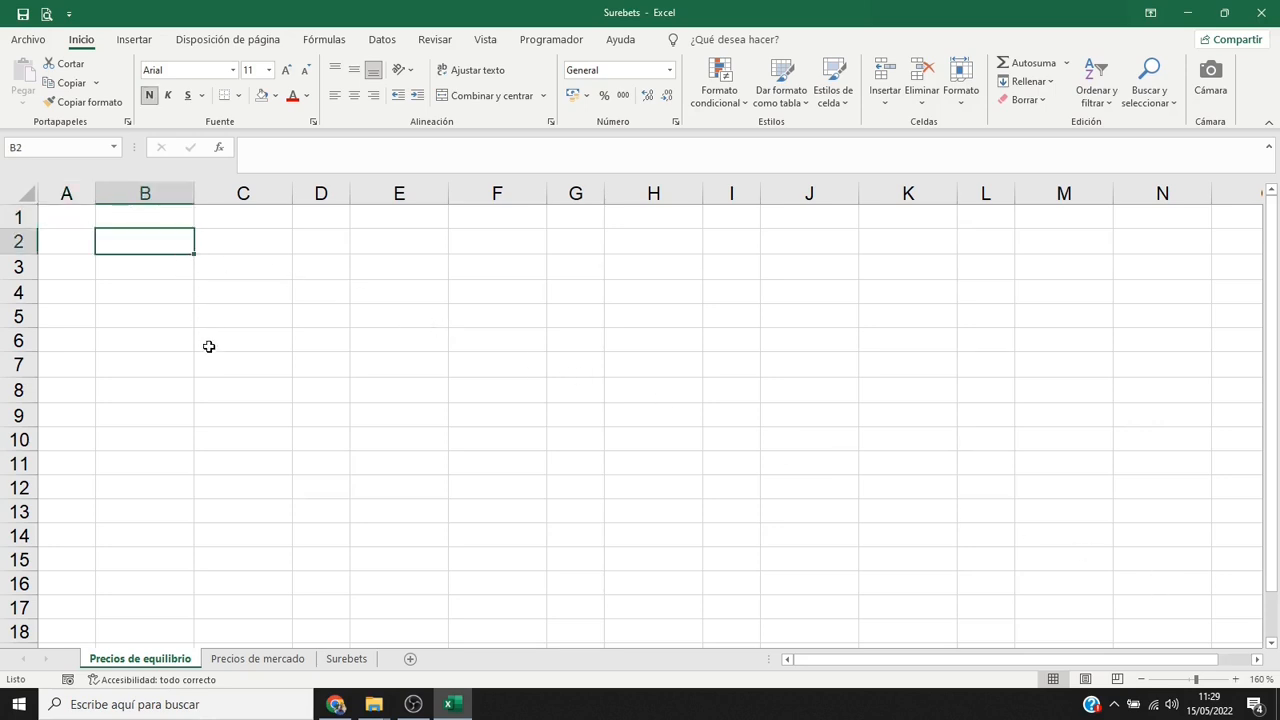
text(PRIMAS)
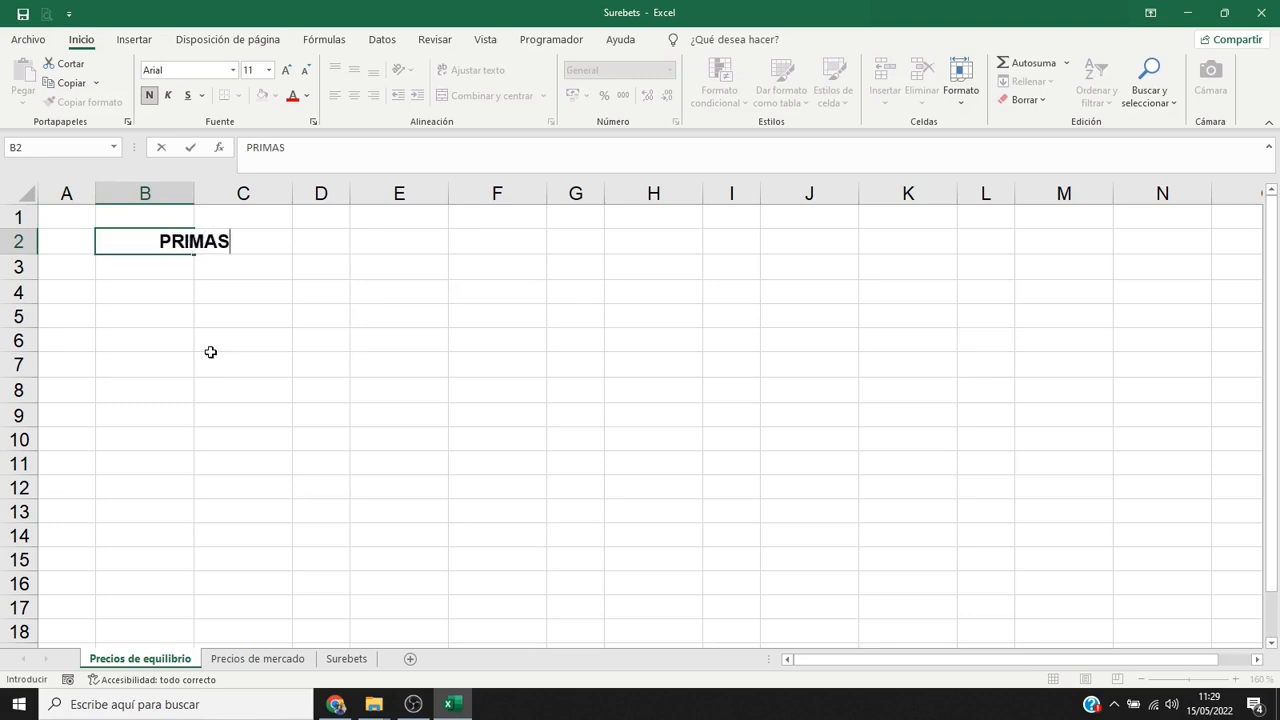
key(Return)
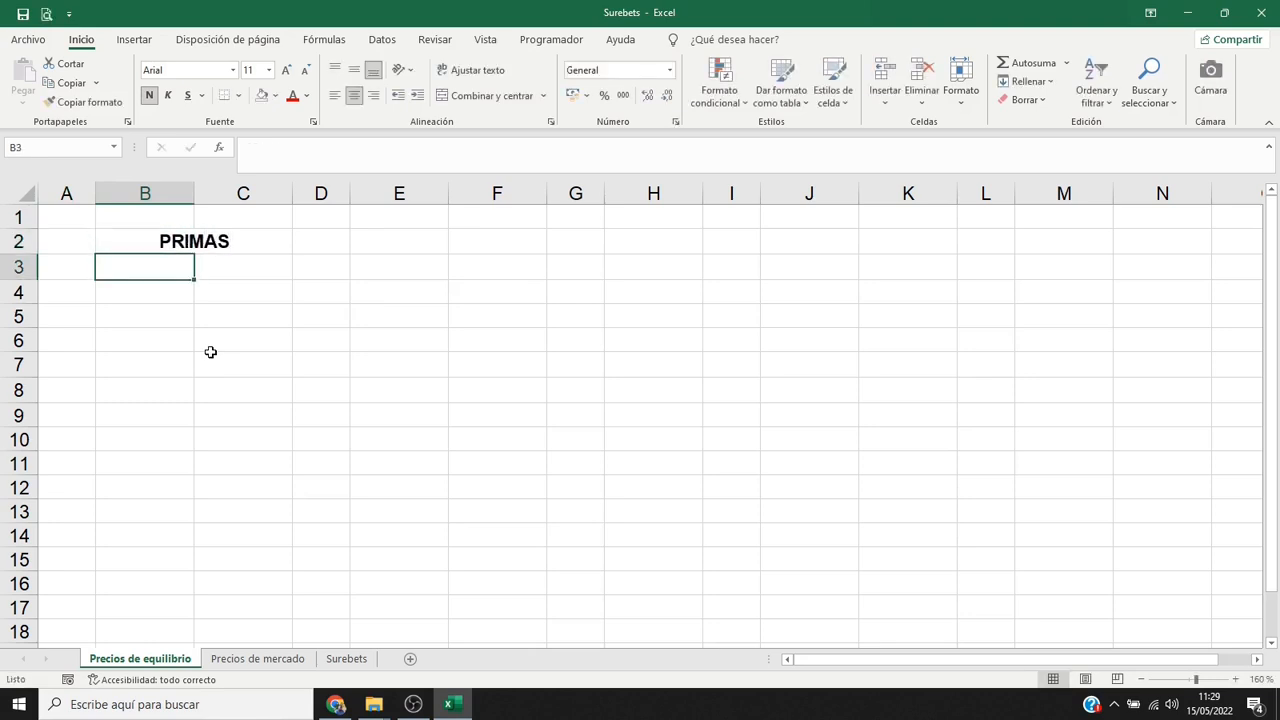
text(Zara)
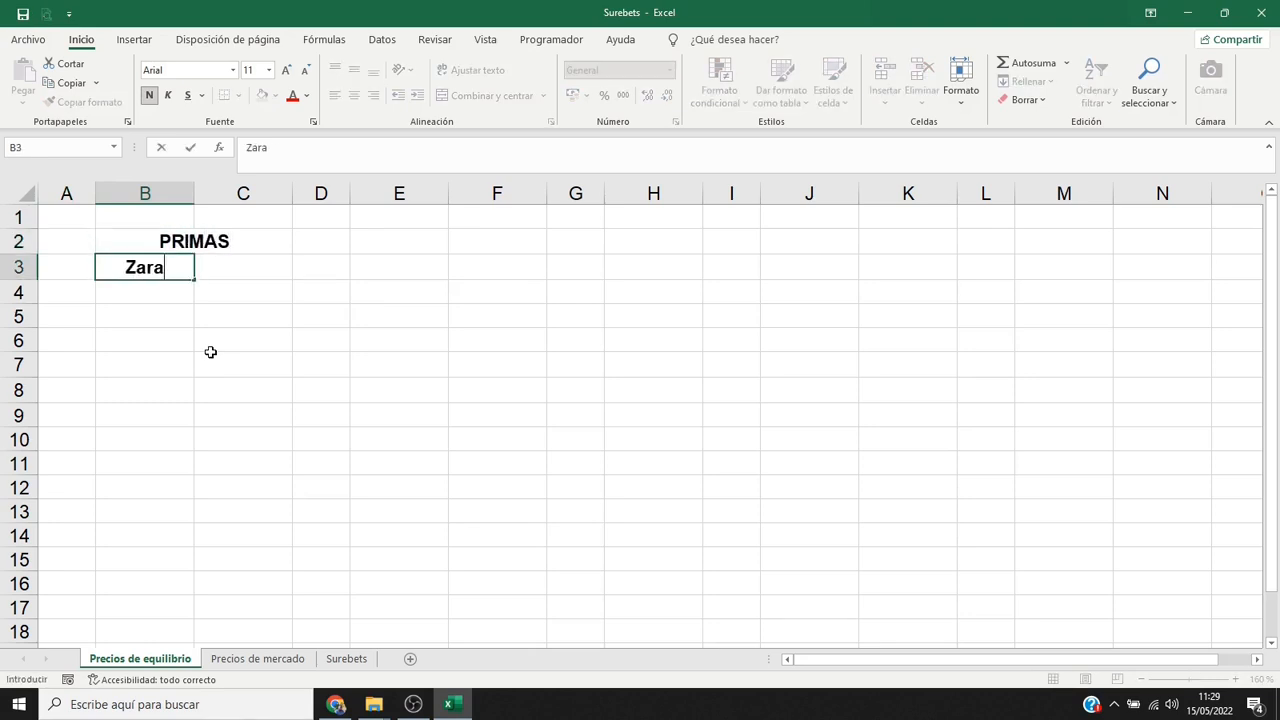
text(goza)
key(Tab)
text(Ro)
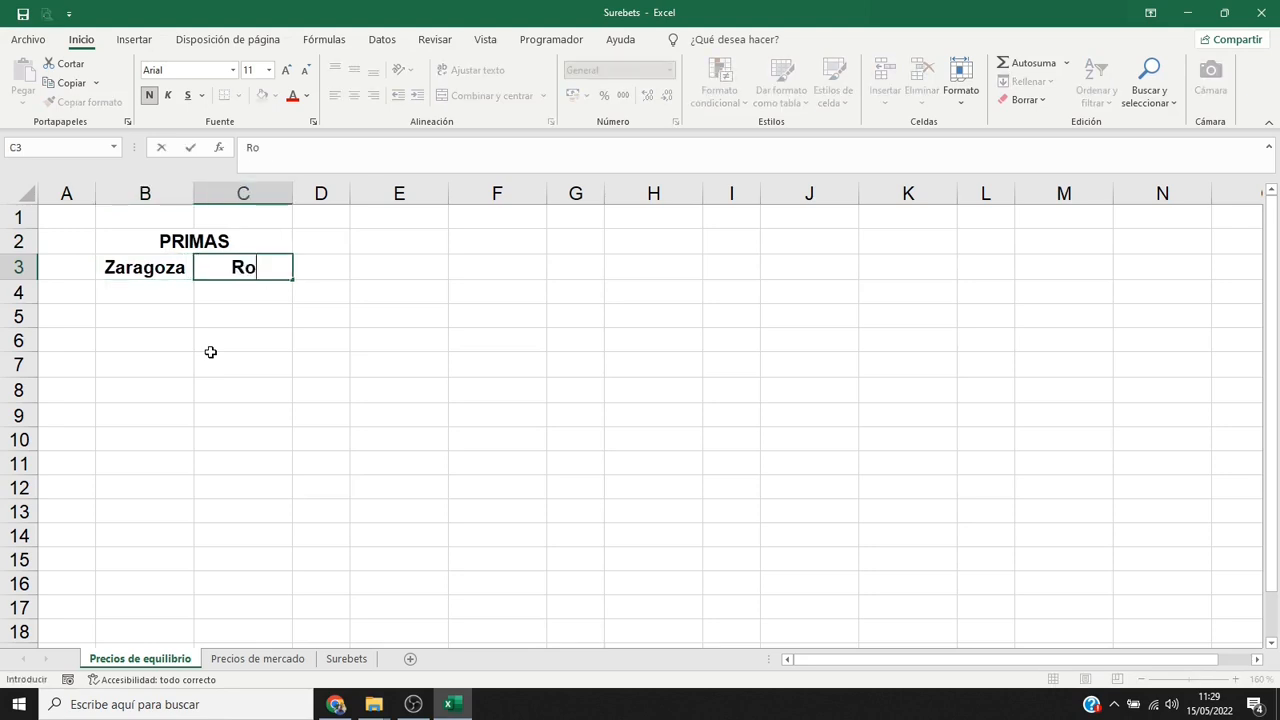
text(quetas)
key(Return)
Enter the premiums 1,8 for Zaragoza in B4 and 2,25 for Roquetas in C4.
text(1,8)
key(Tab)
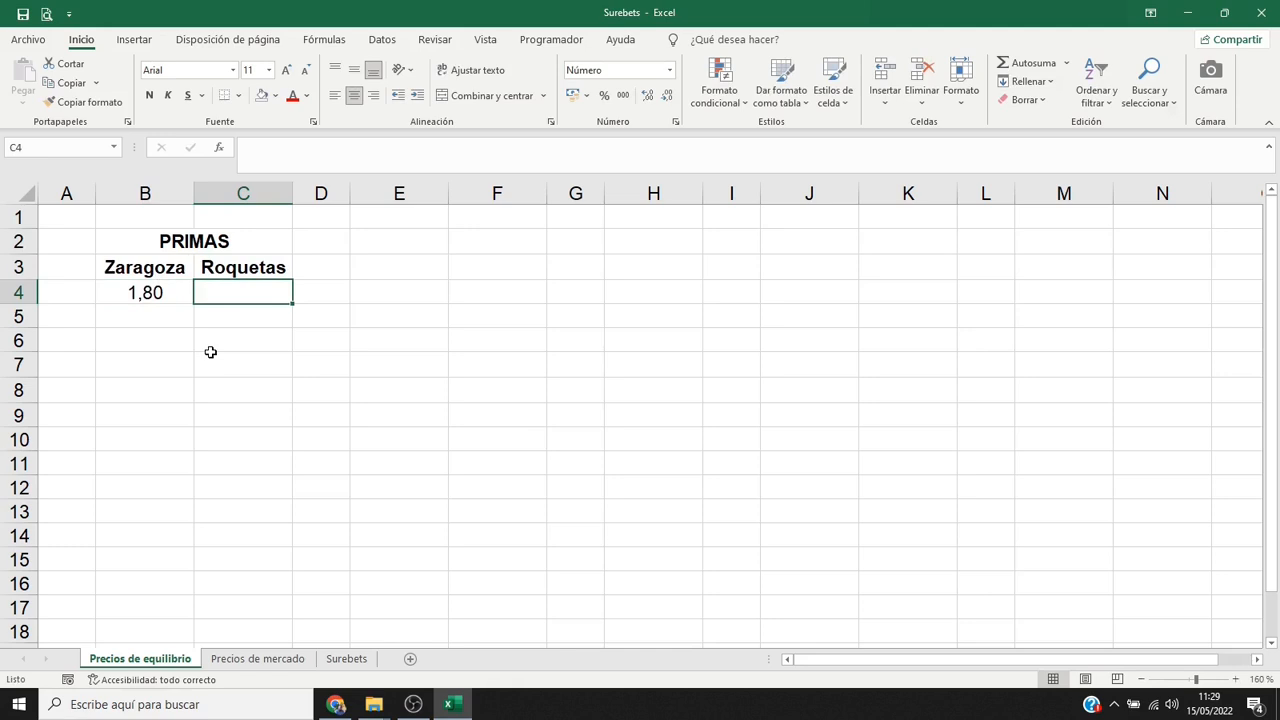
text(2,25)
key(Return)
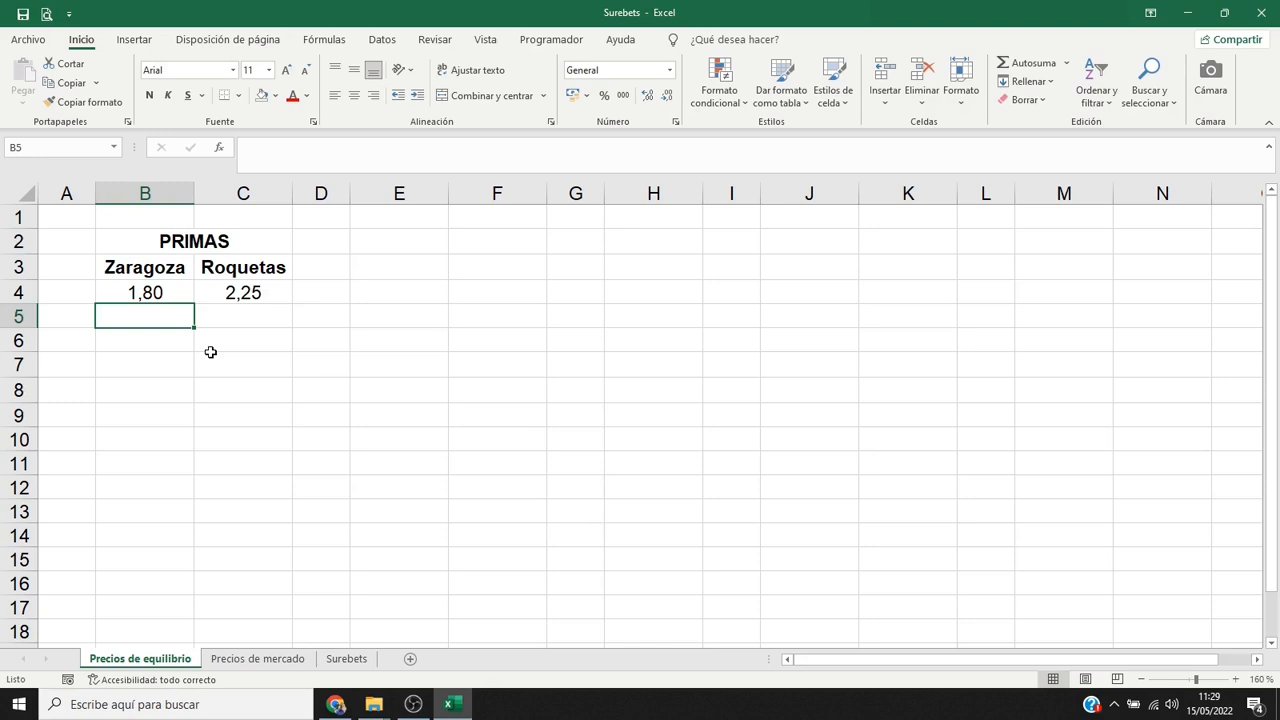
Set the premiums of both Zaragoza (B4) and Roquetas (C4) to 2.
key(Up)
text(2)
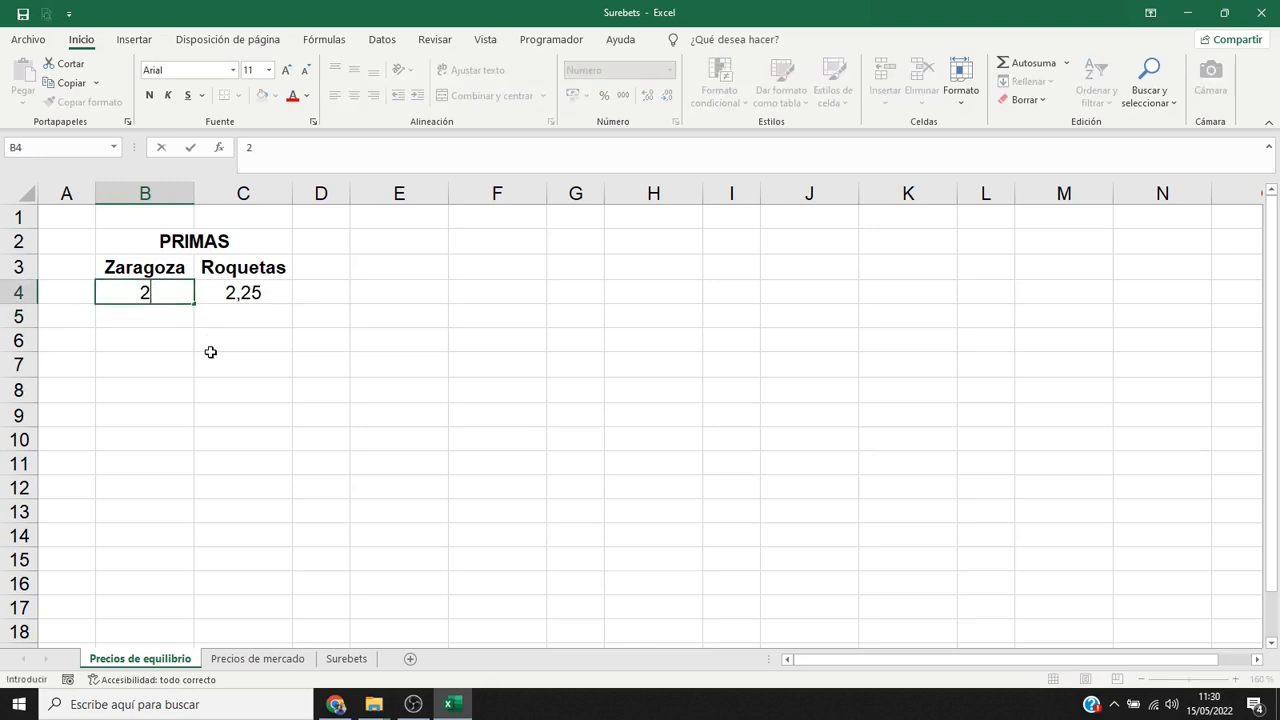
key(Tab)
text(2)
key(Return)
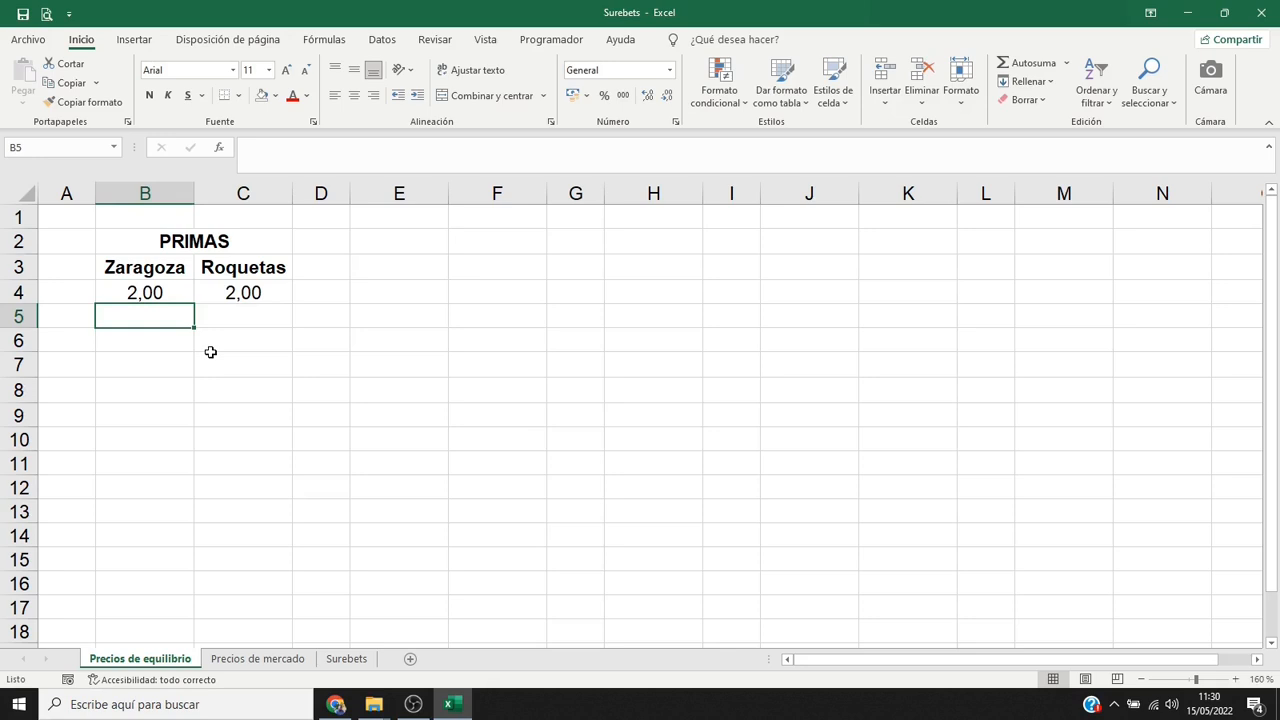
Enter the title IMPORTES APOSTADOS in E2 and copy the Zaragoza and Roquetas headers from B3:C3 to E3:F3.
click(412, 244)
text(IMPORTE)
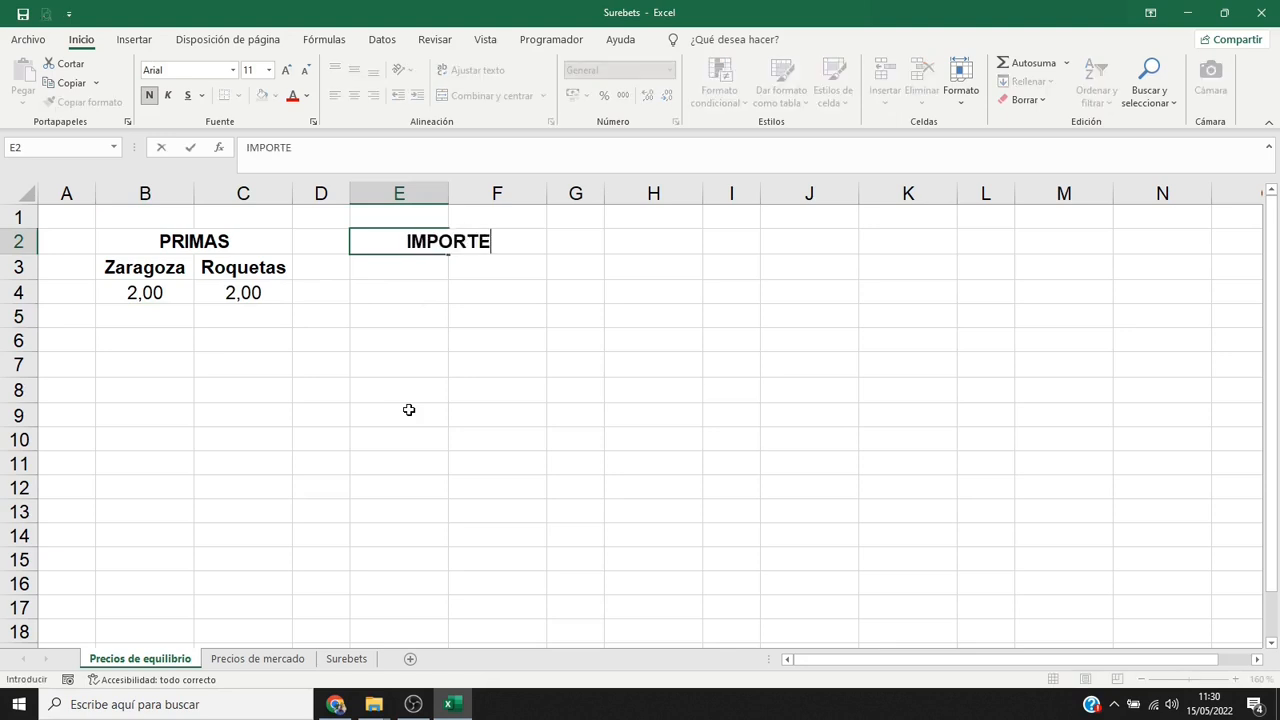
text(S APOSTADOS)
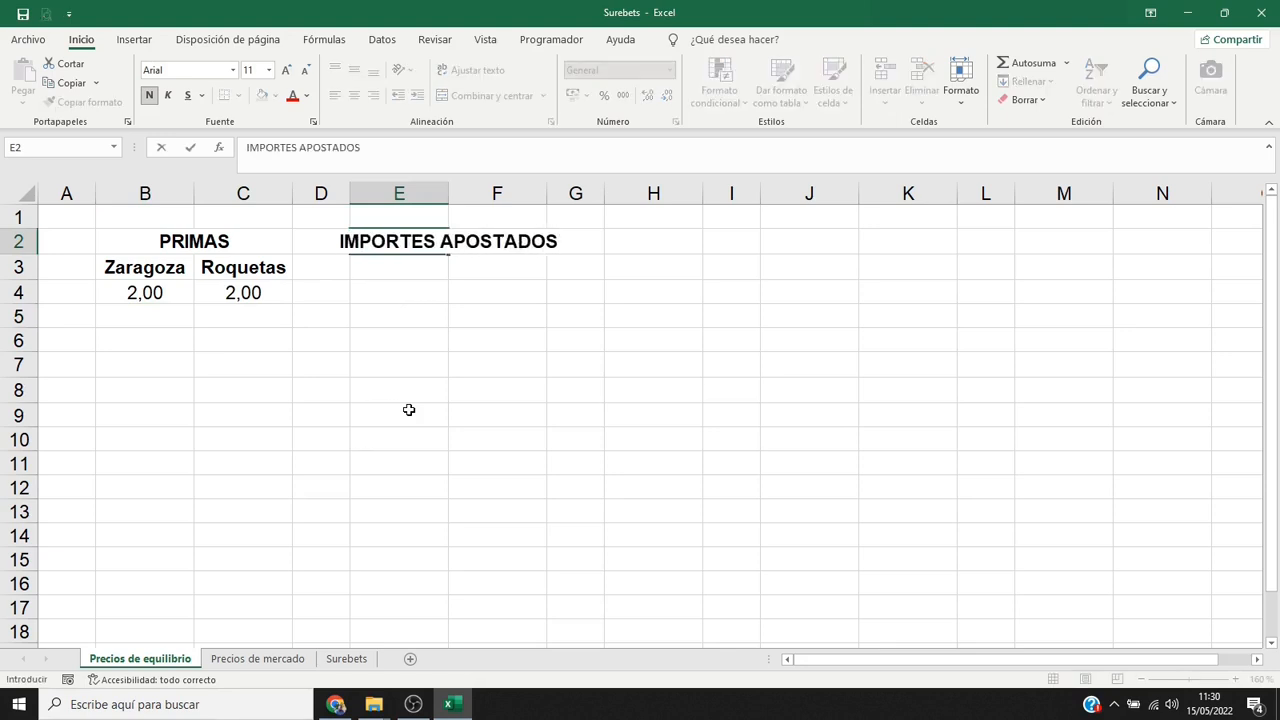
key(Return)
drag(190, 272, 209, 268)
key(ctrl+c)
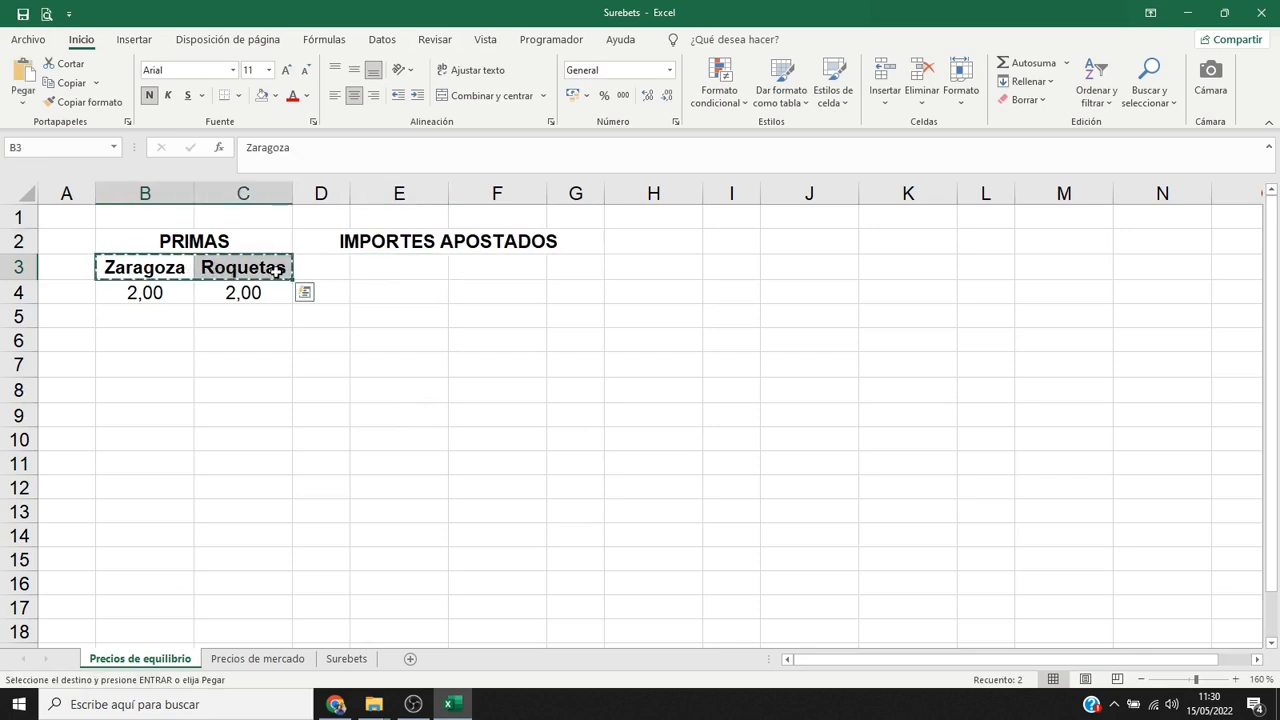
click(367, 275)
key(Return)
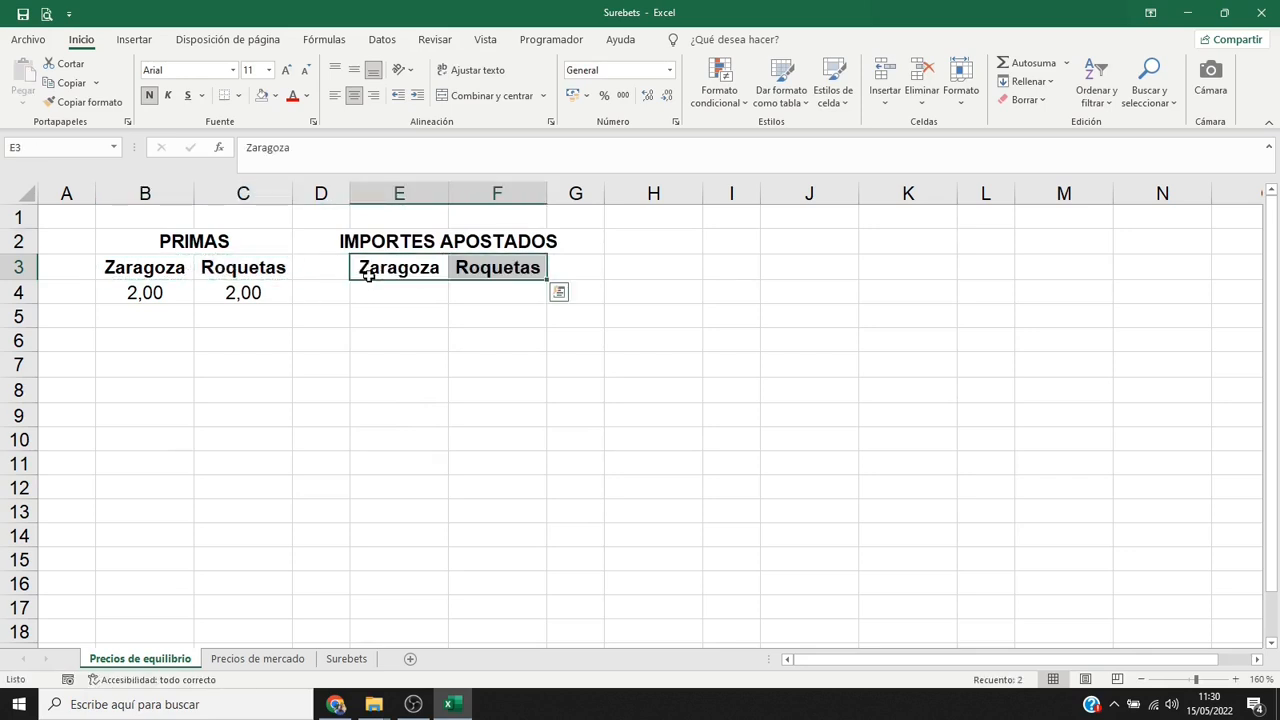
click(373, 341)
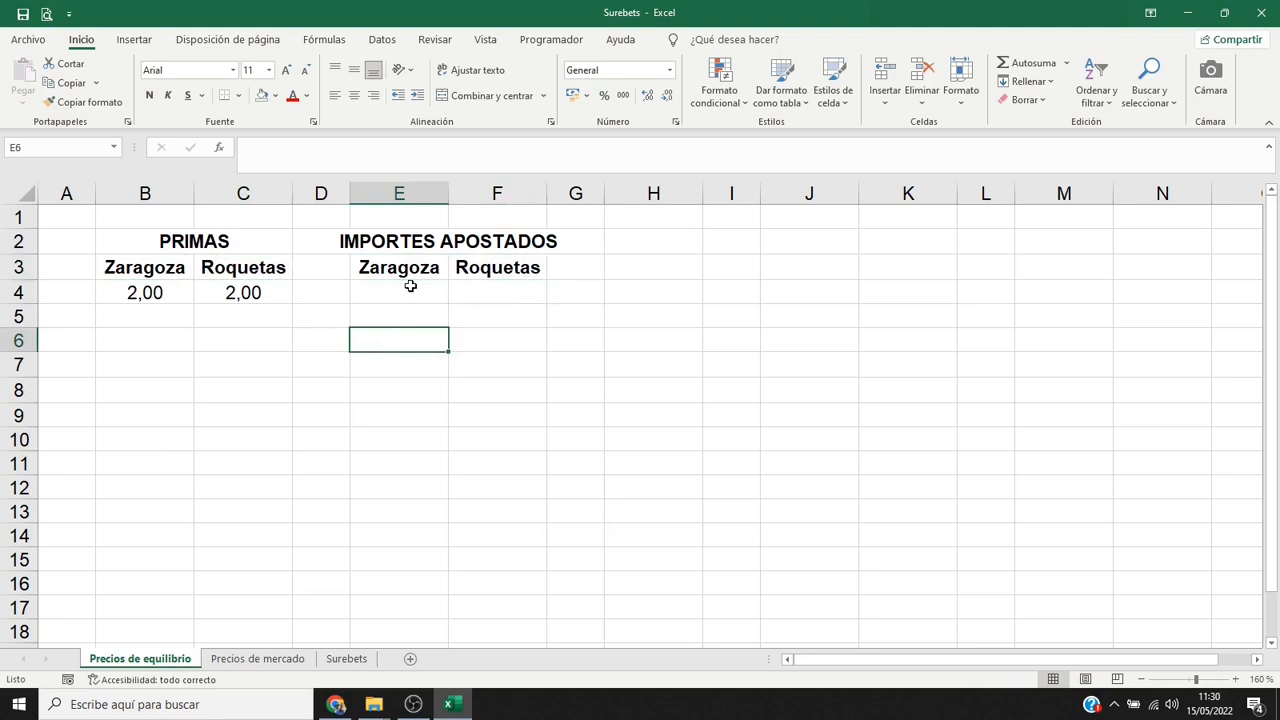
Enter the staked amounts 15 for Zaragoza in E4 and 8 for Roquetas in F4.
click(410, 290)
text(15)
key(Tab)
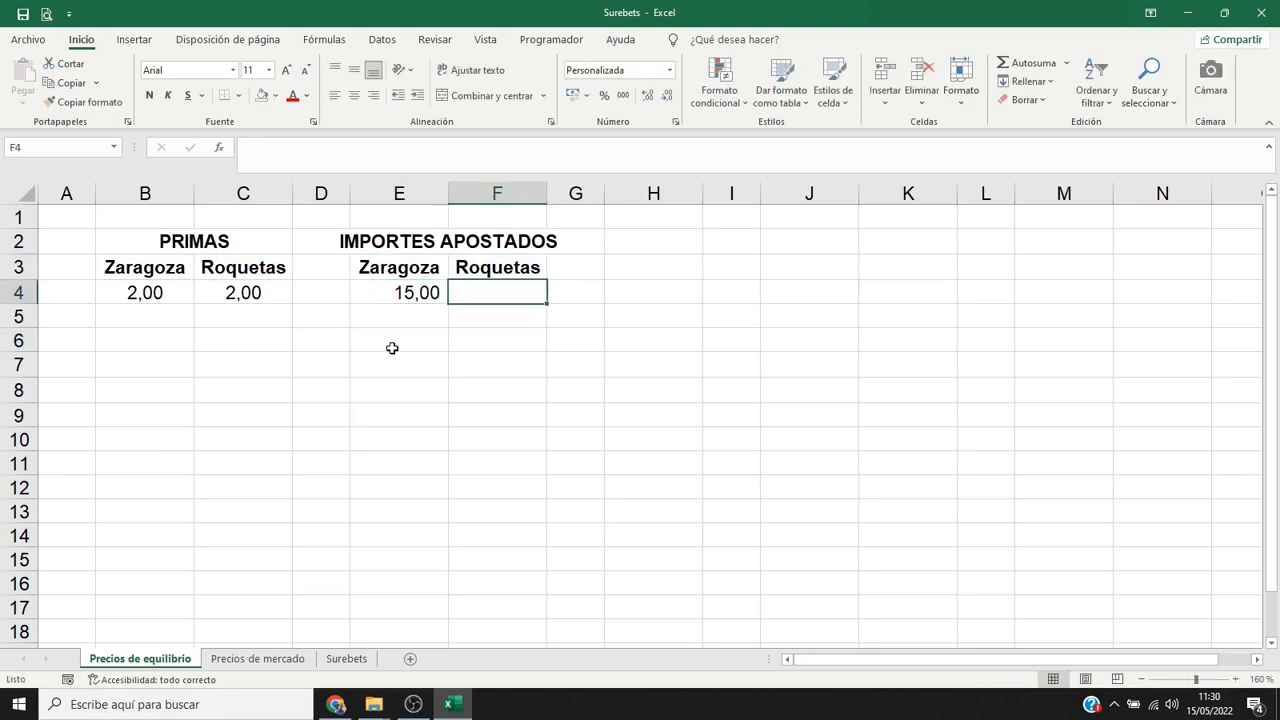
text(8)
key(Return)
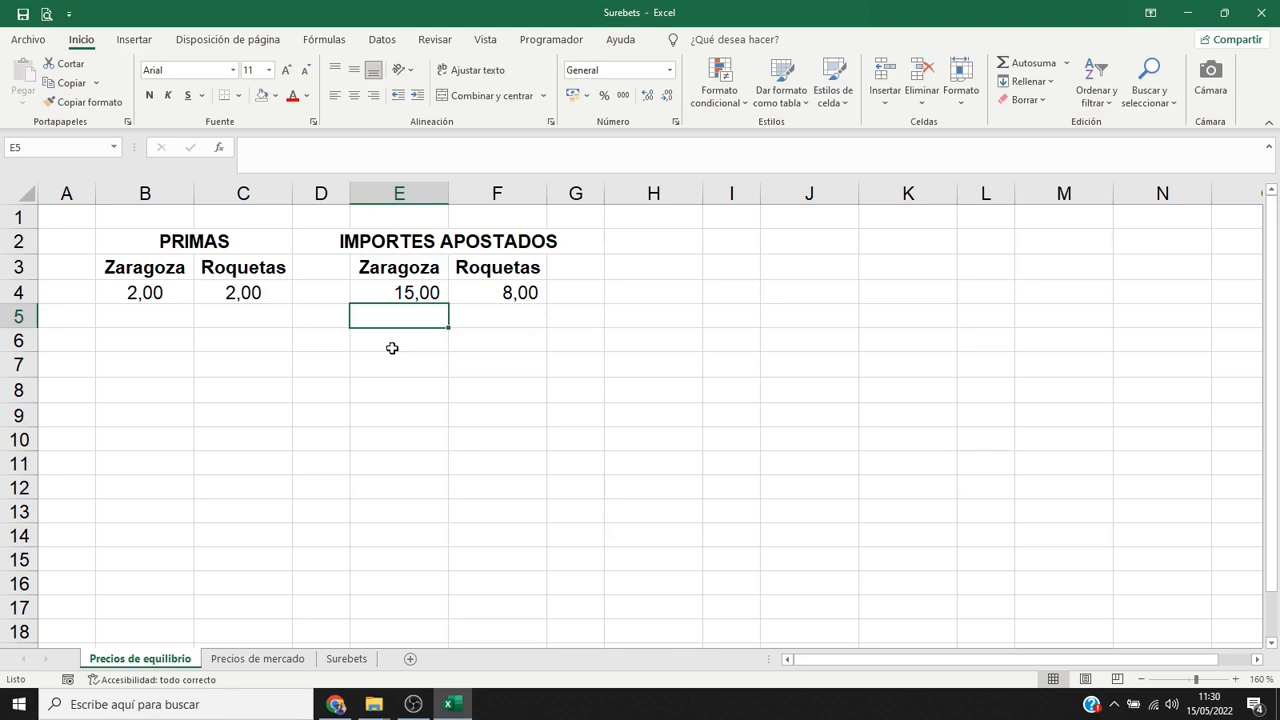
Enter the title INGRESOS in H2 and total the staked amounts in H4 with =SUMA(E4:F4).
click(608, 246)
text(INGRESOS)
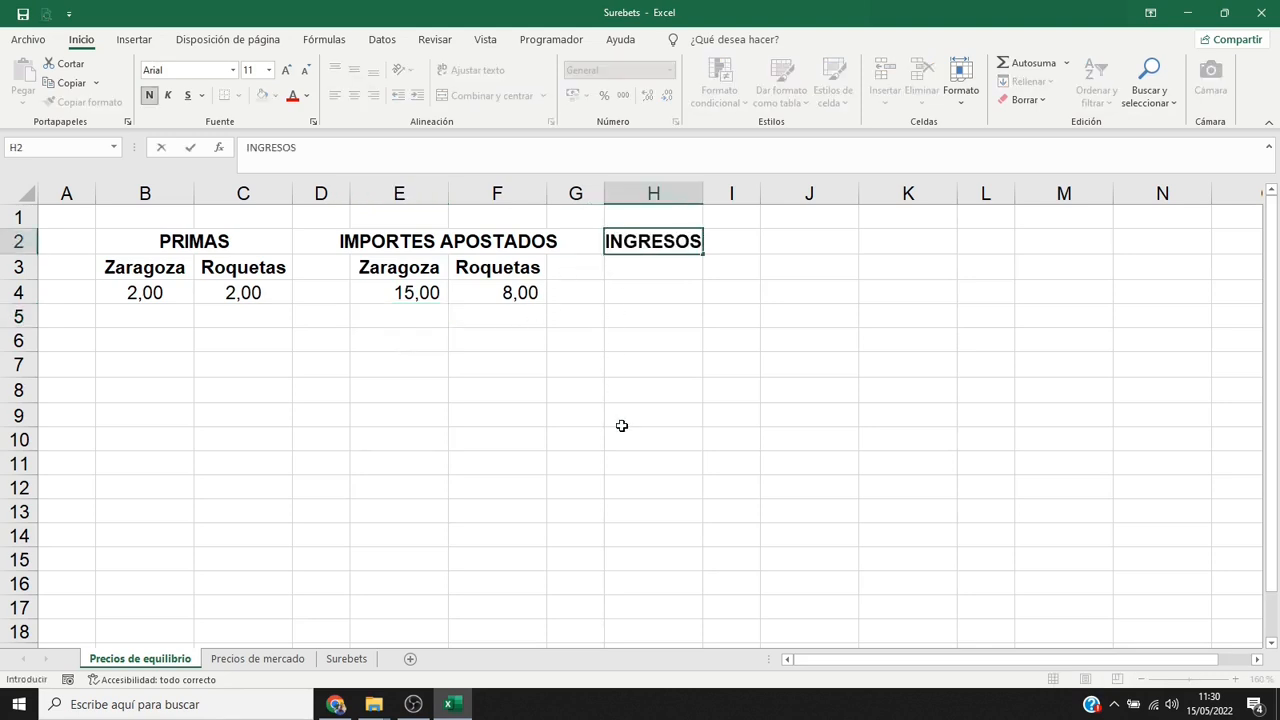
key(Return)
key(Down)
text(=)
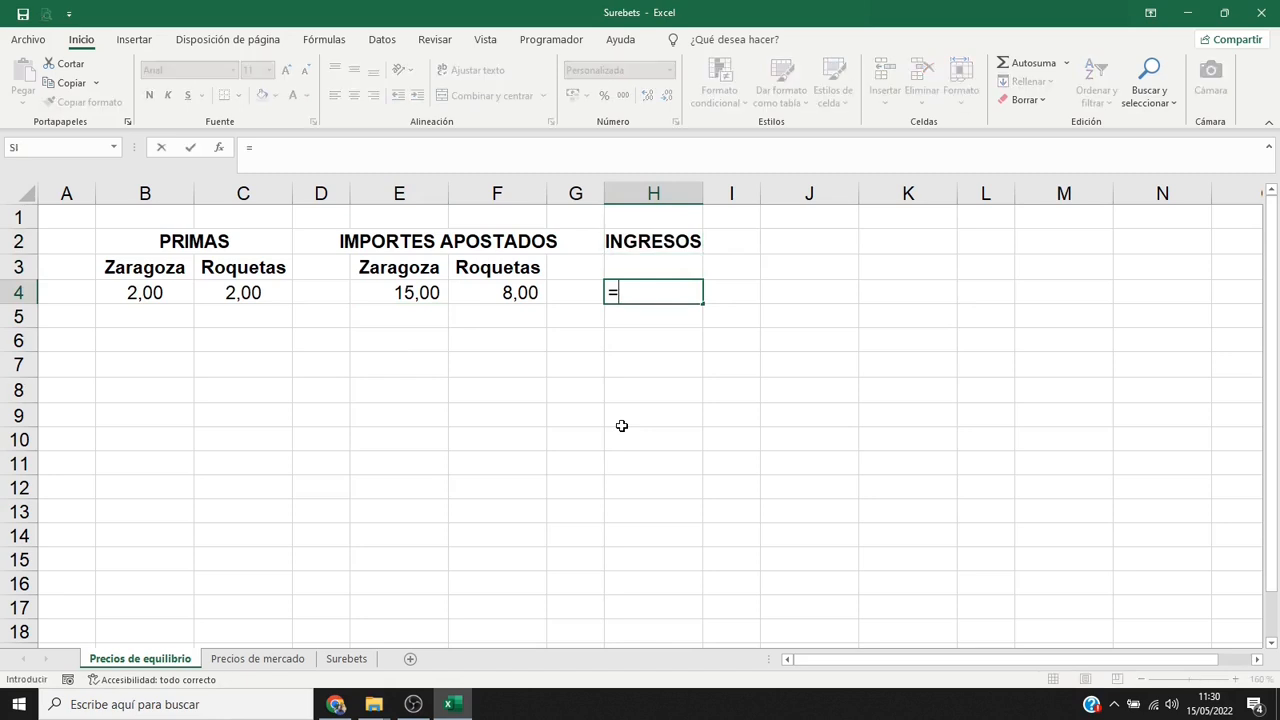
text(SUMA()
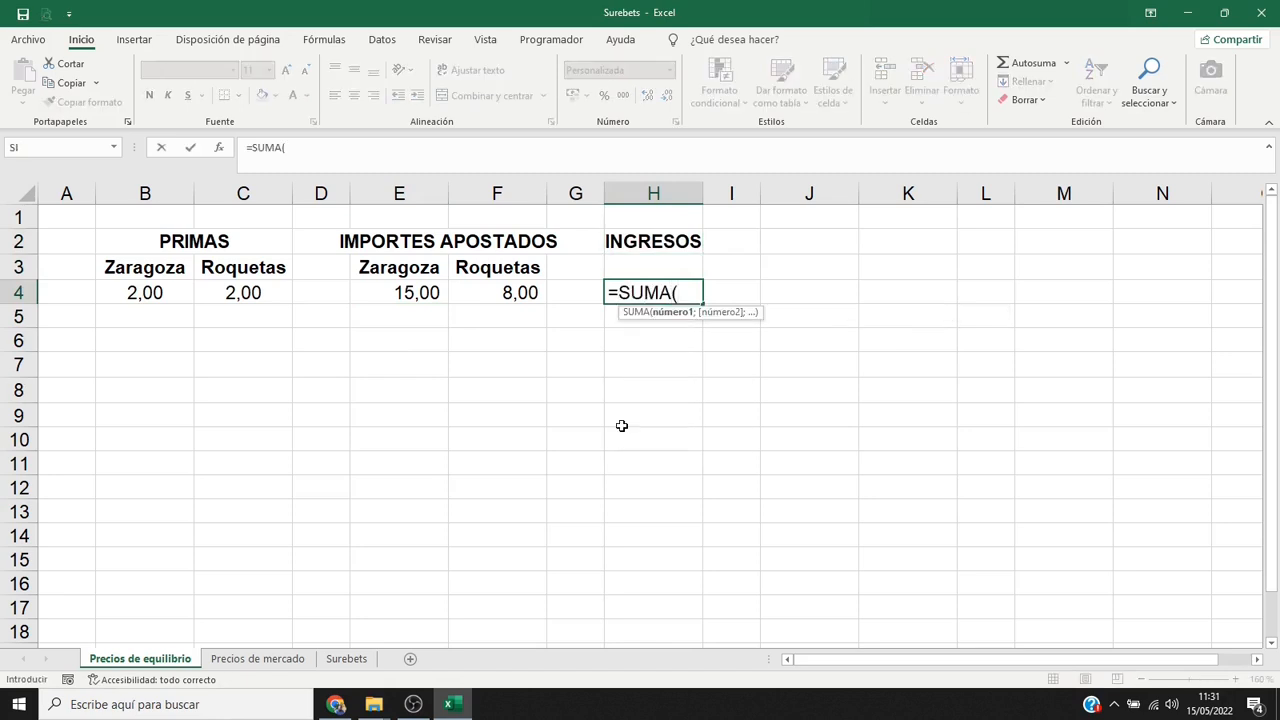
click(420, 291)
drag(420, 291, 466, 292)
text())
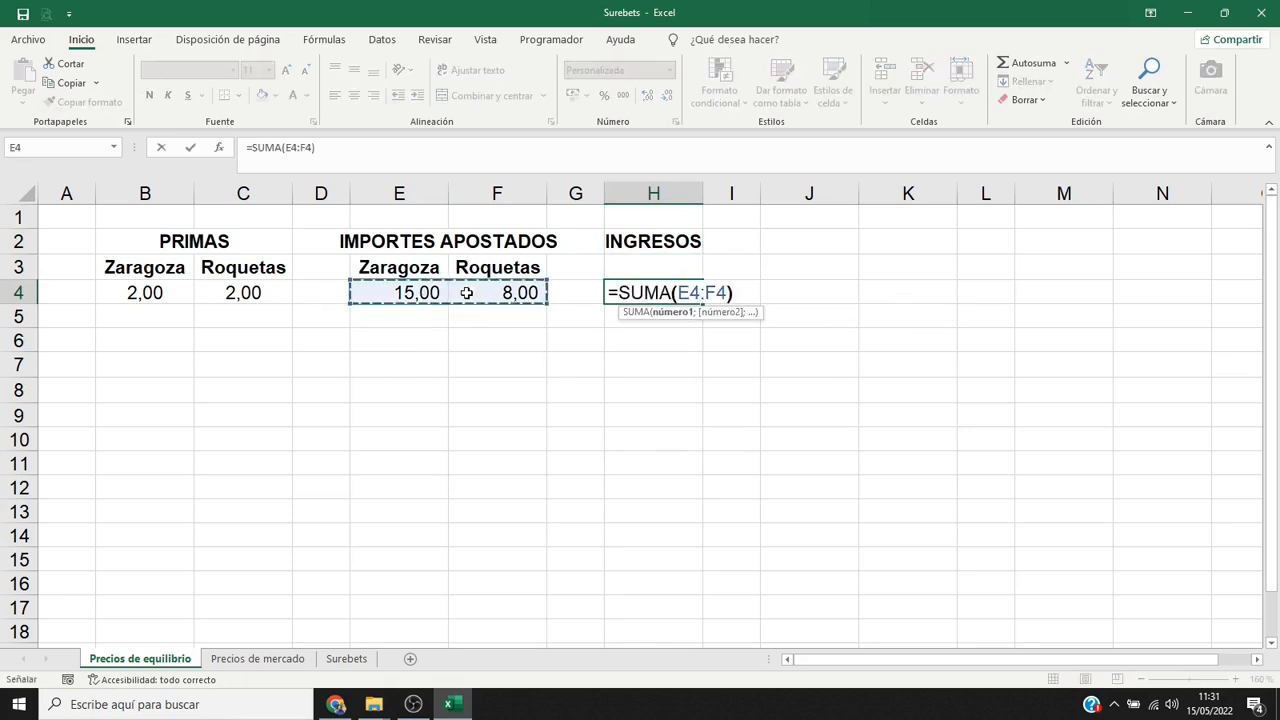
key(Return)
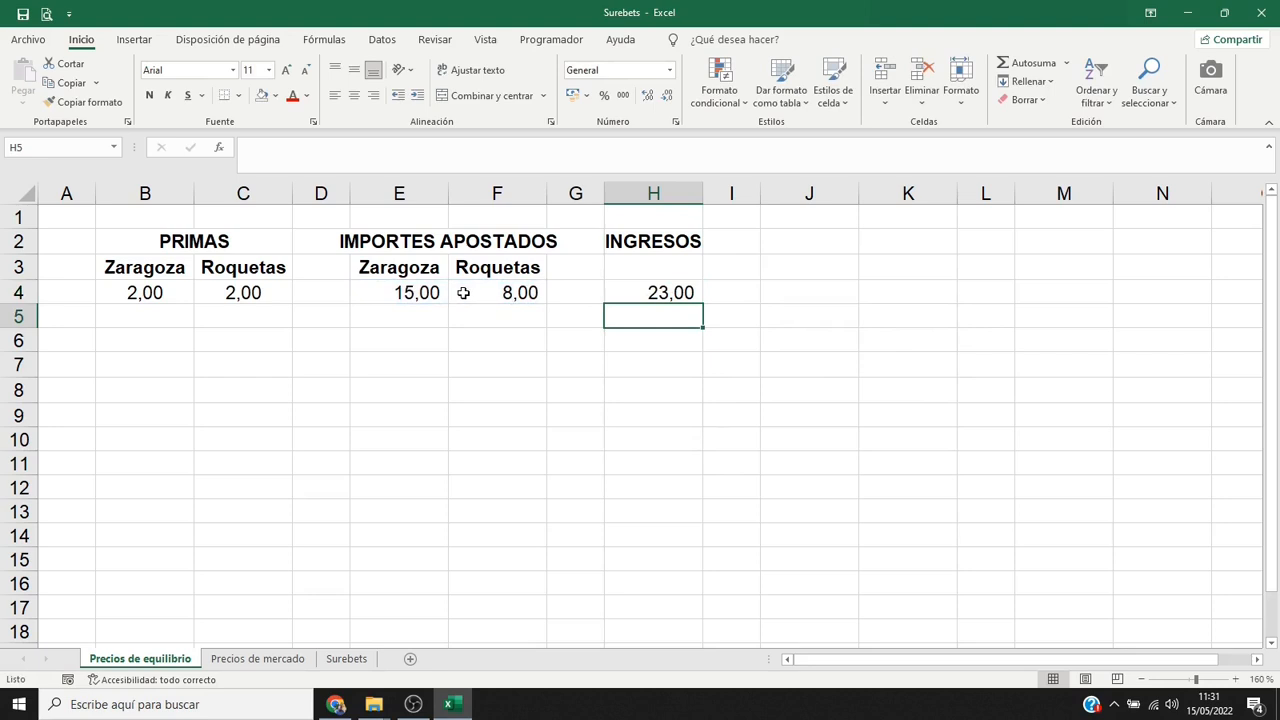
Highlight the income total in H4 with a yellow fill.
click(651, 295)
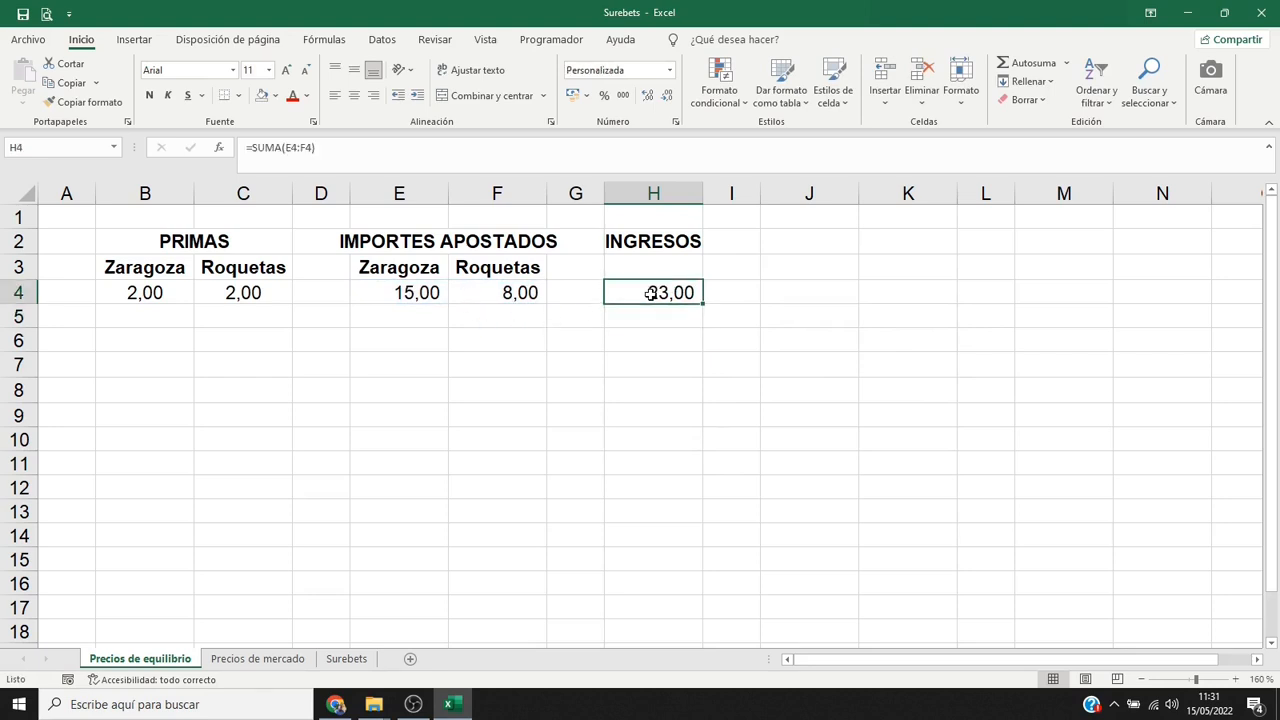
click(275, 96)
click(302, 245)
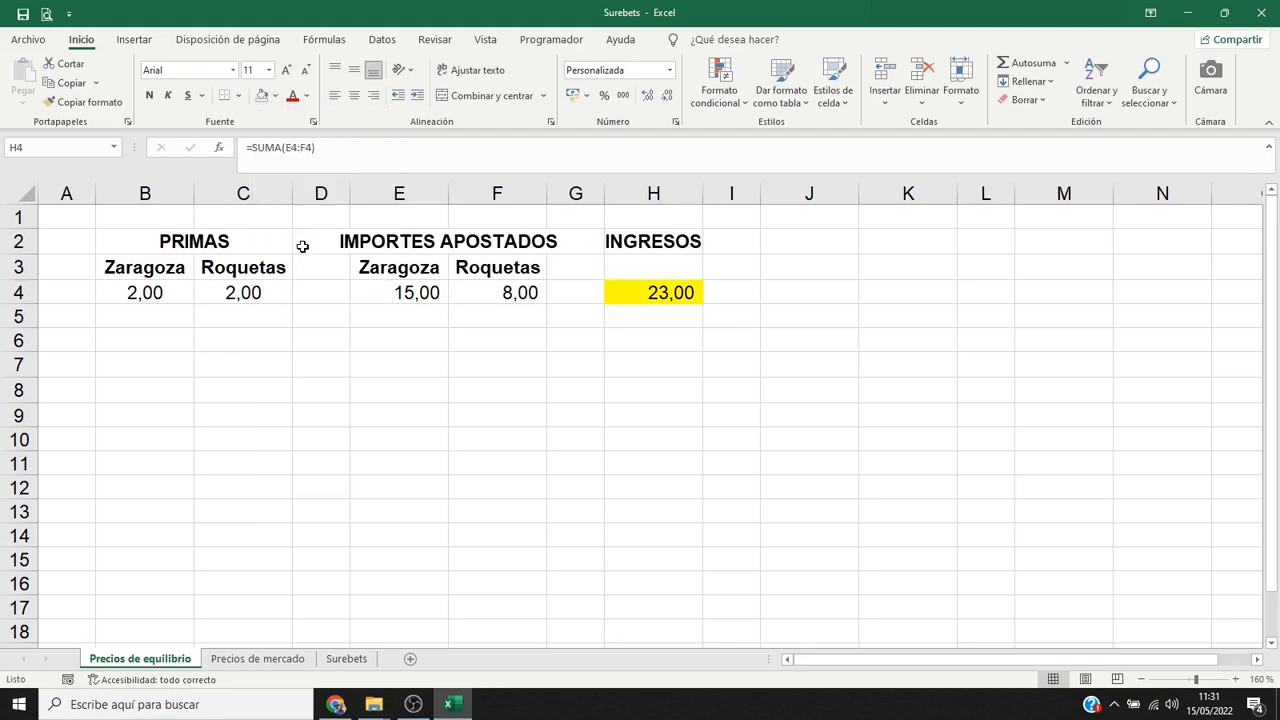
Enter the title PAGO DE PREMIOS in J2 and copy the Zaragoza and Roquetas headers from E3:F3 to J3:K3.
click(789, 240)
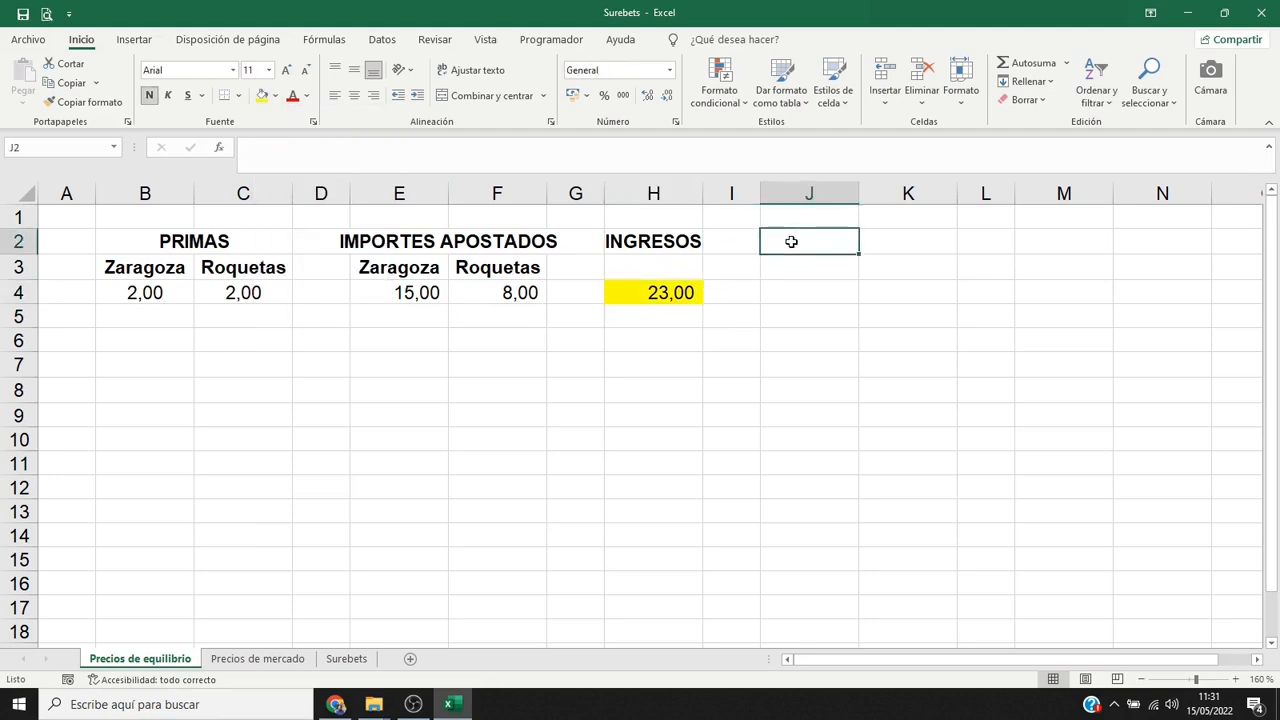
text(PAGO DE PREMIOS)
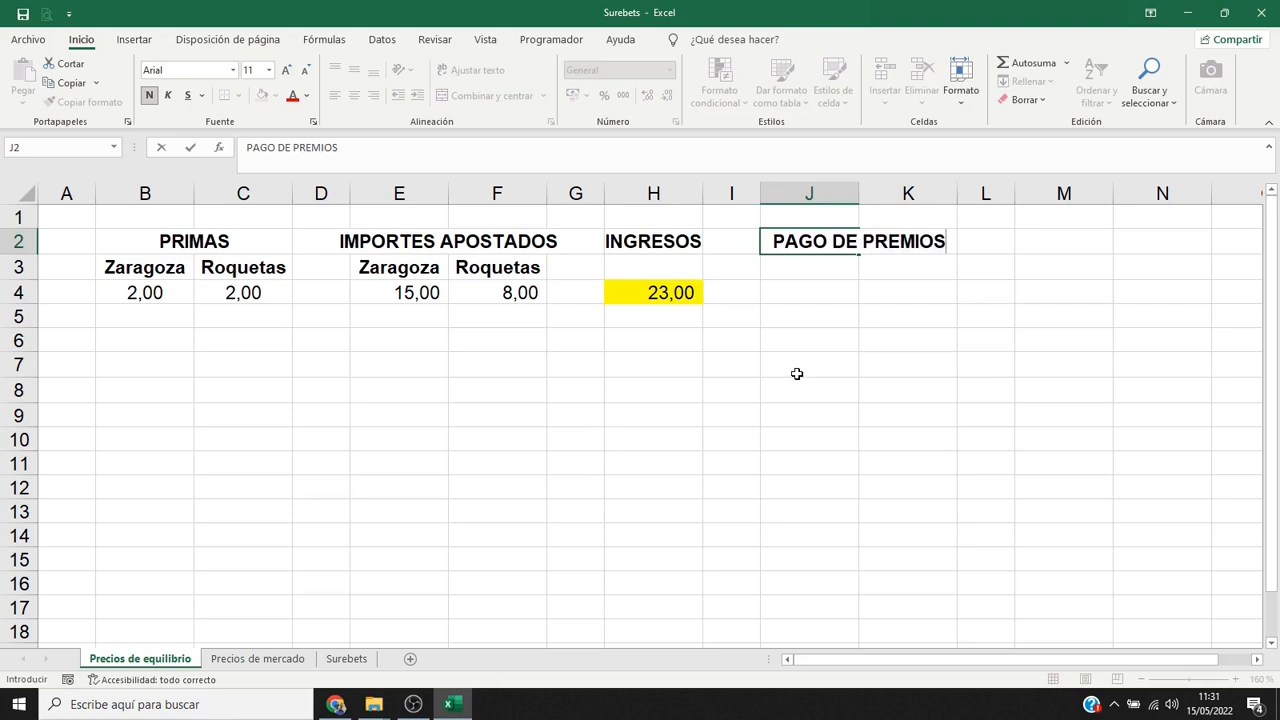
key(Return)
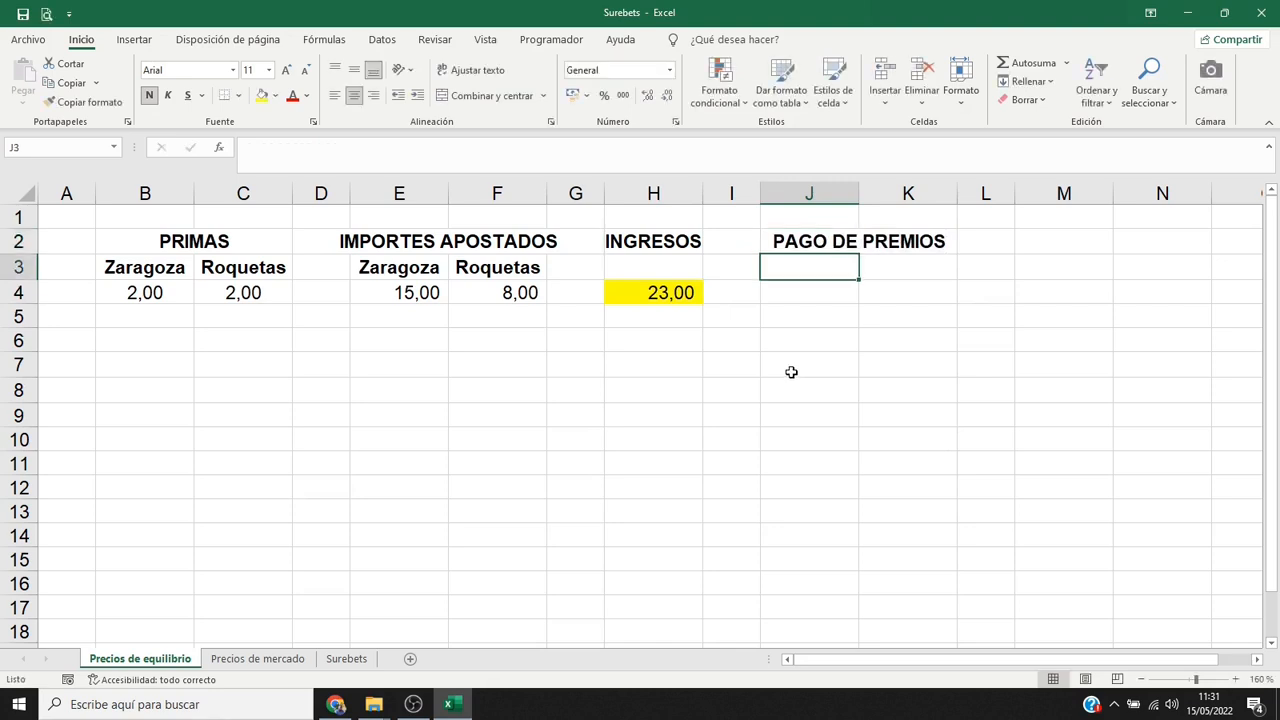
drag(405, 267, 457, 268)
key(ctrl+c)
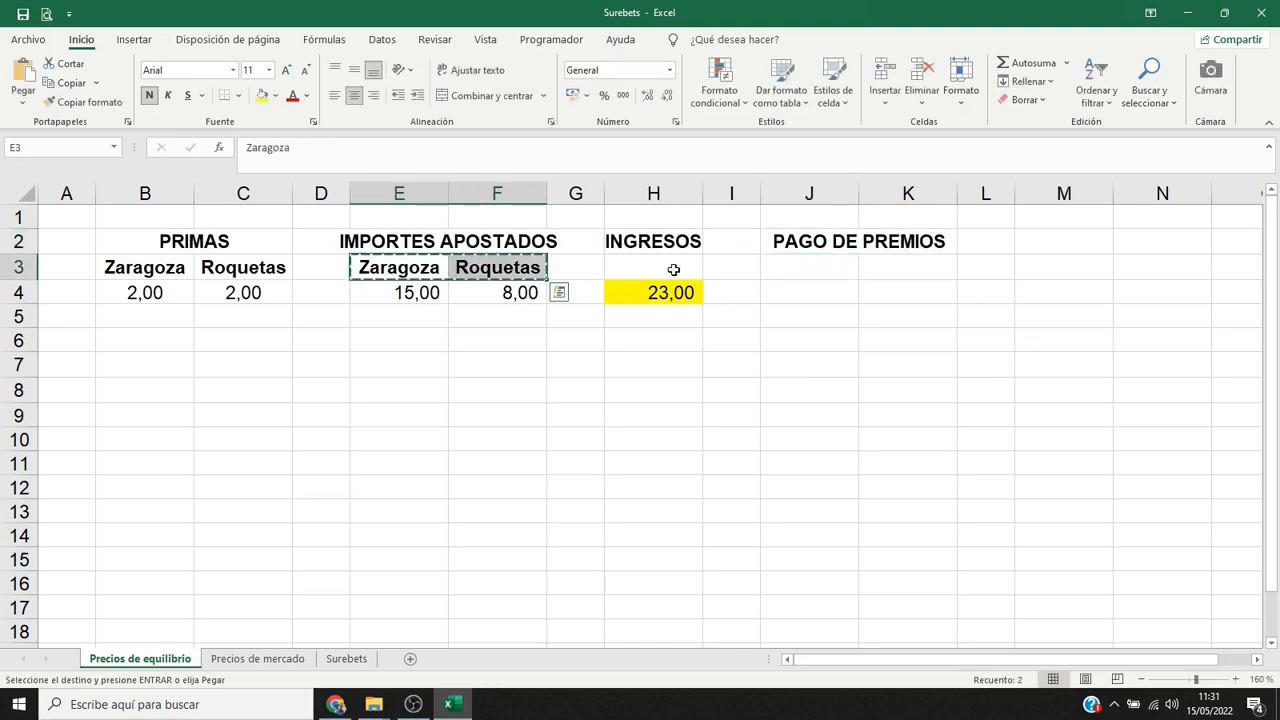
click(778, 265)
key(Return)
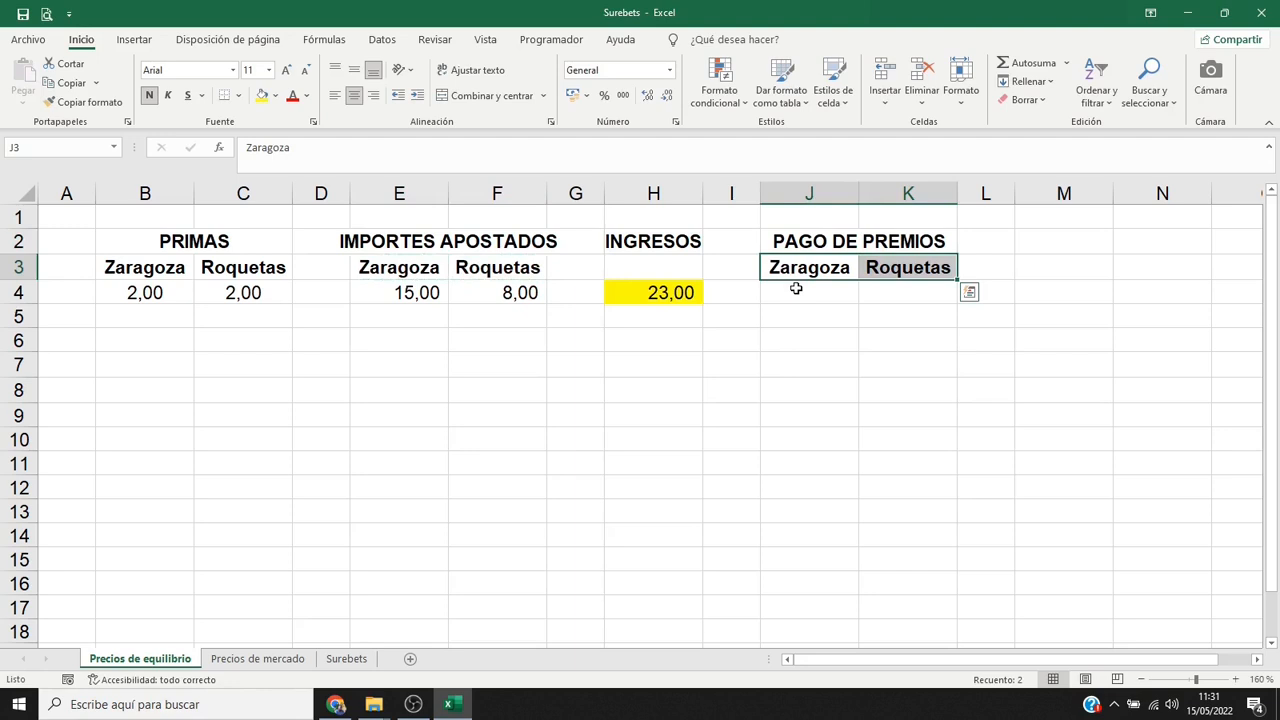
Calculate Zaragoza's prize payout in J4 with the formula =E4*B4.
click(796, 289)
text(=)
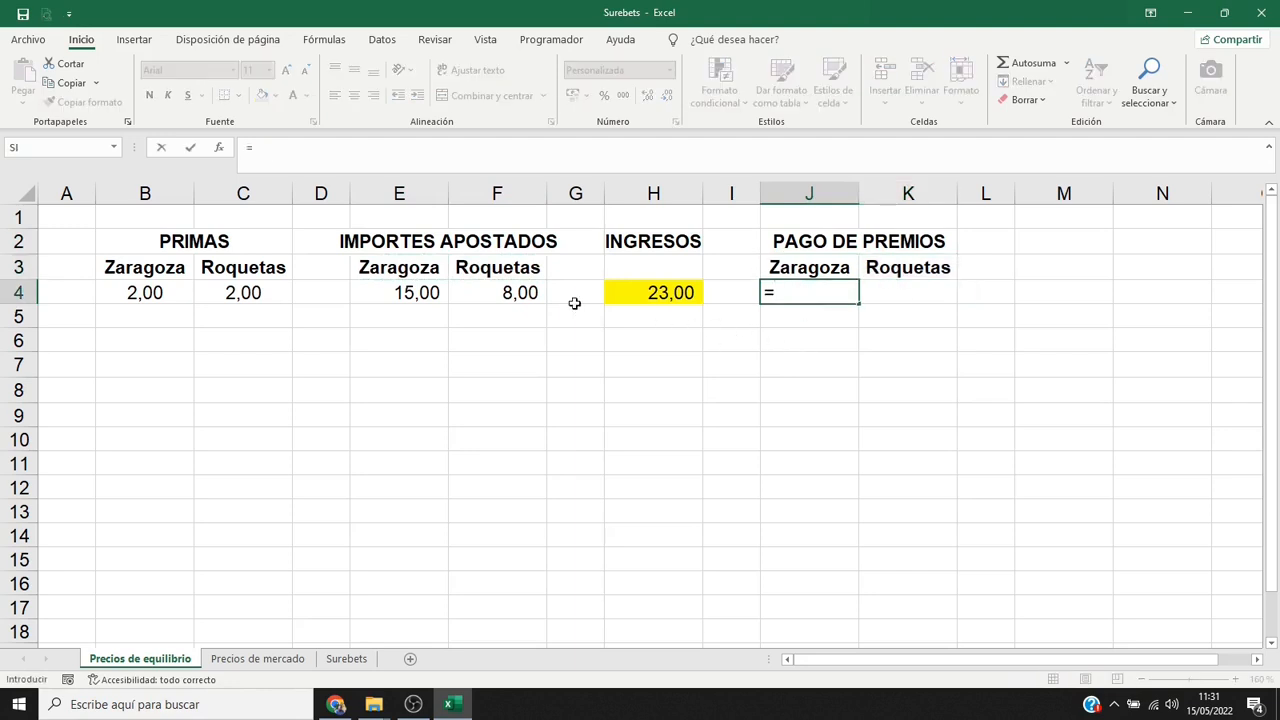
click(416, 291)
text(*)
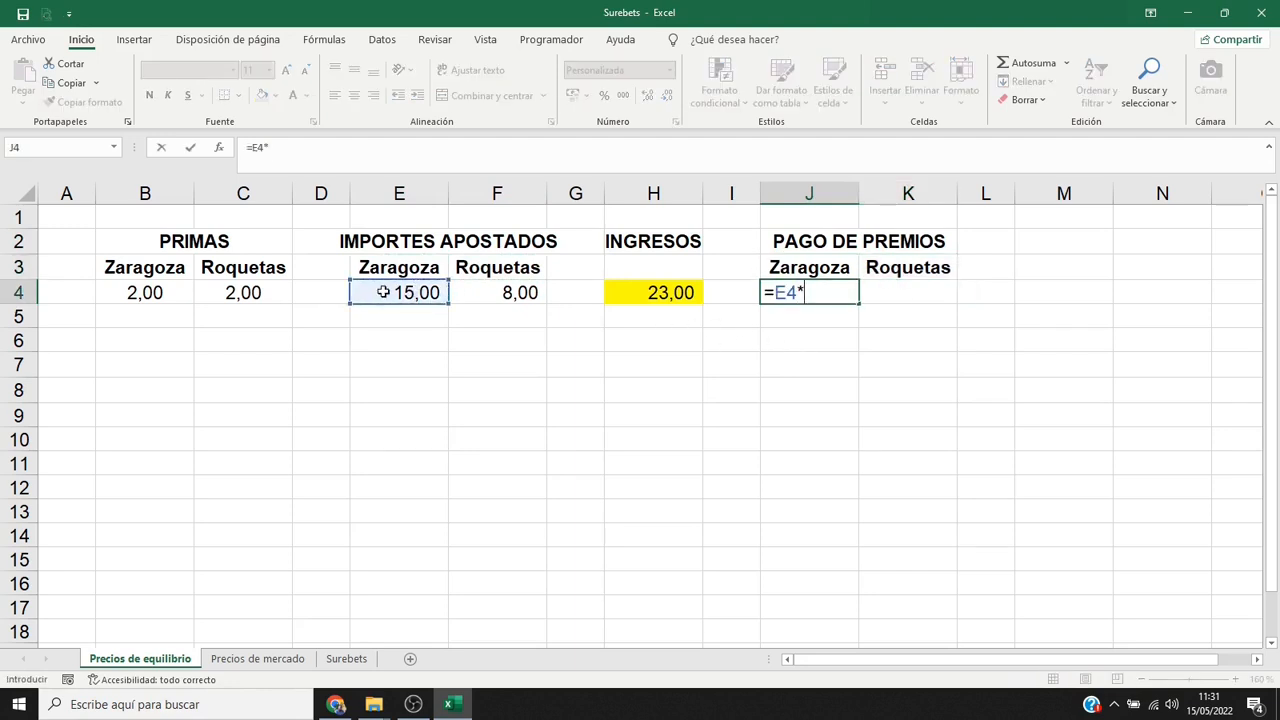
click(150, 291)
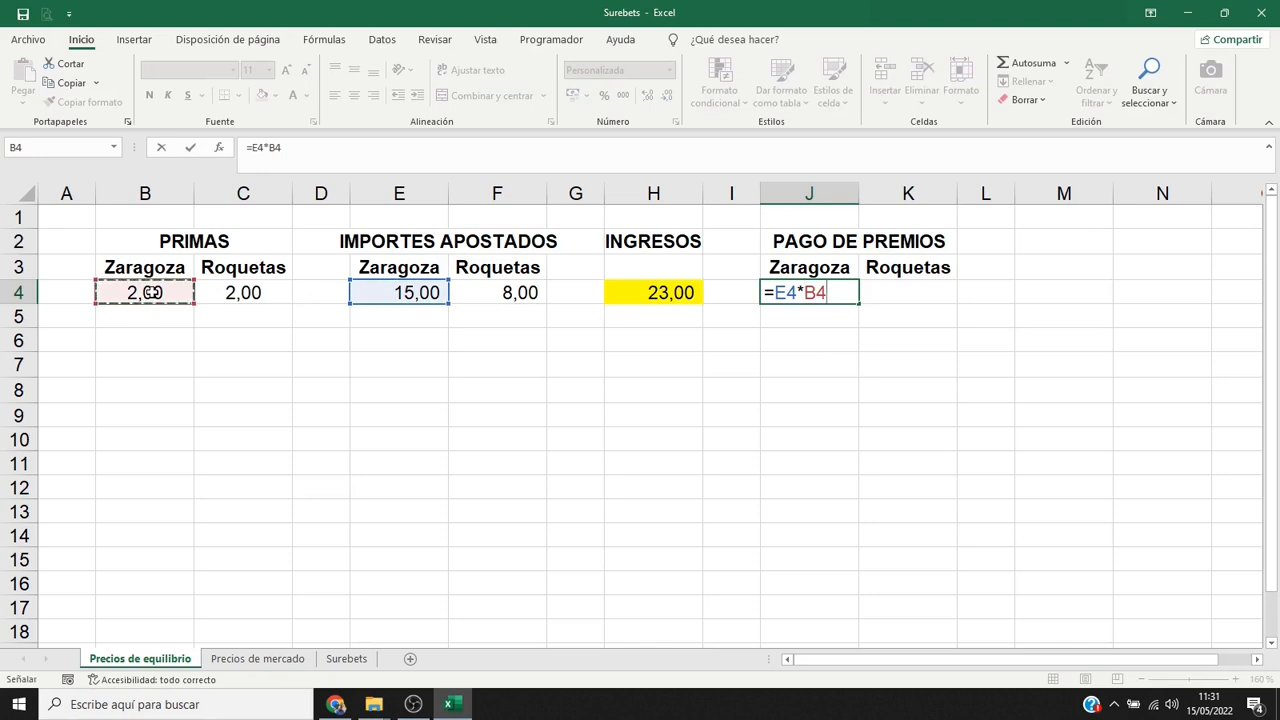
key(Return)
Give the Zaragoza payout in J4 a yellow fill and extend its formula and formatting to K4 for Roquetas.
key(Up)
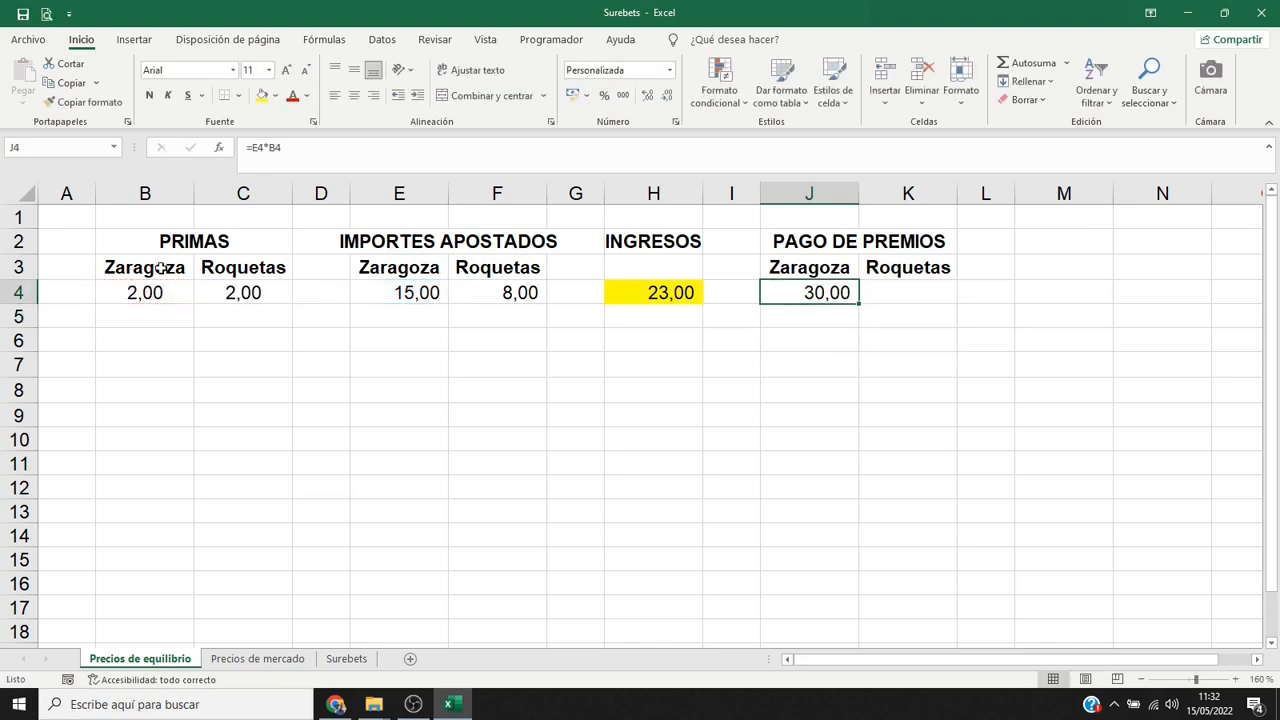
click(262, 95)
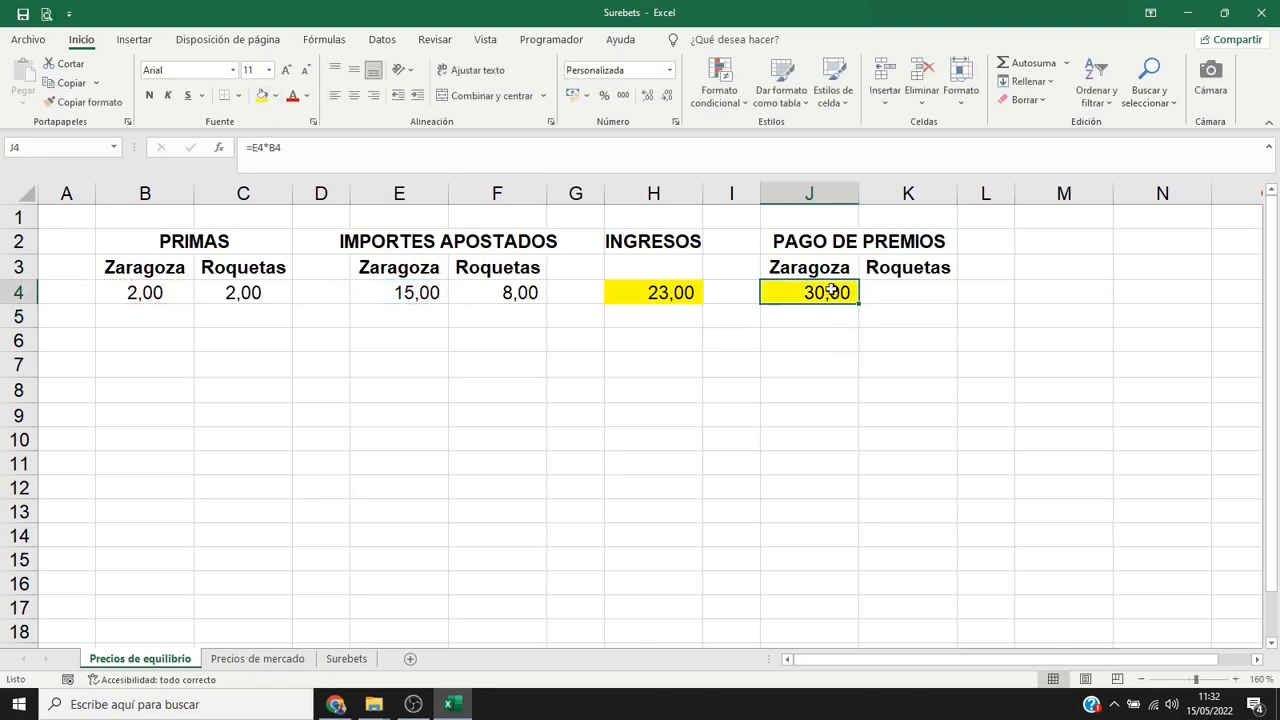
drag(858, 303, 928, 307)
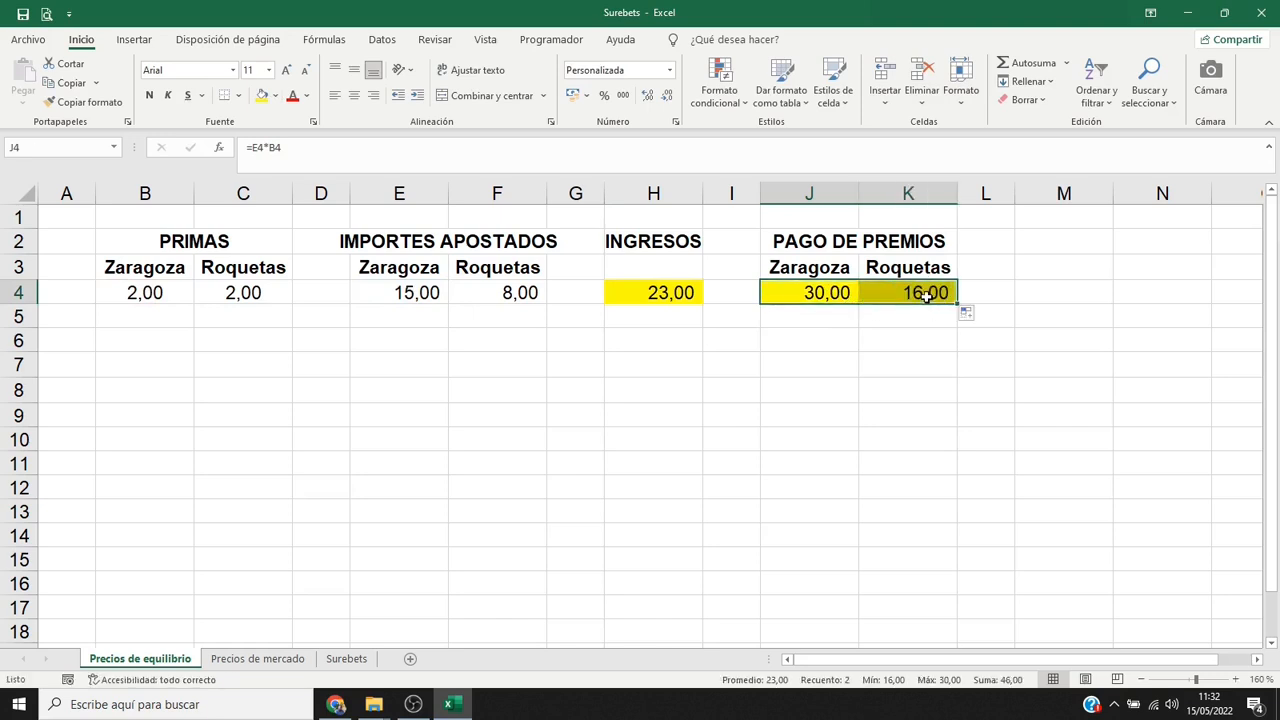
click(927, 295)
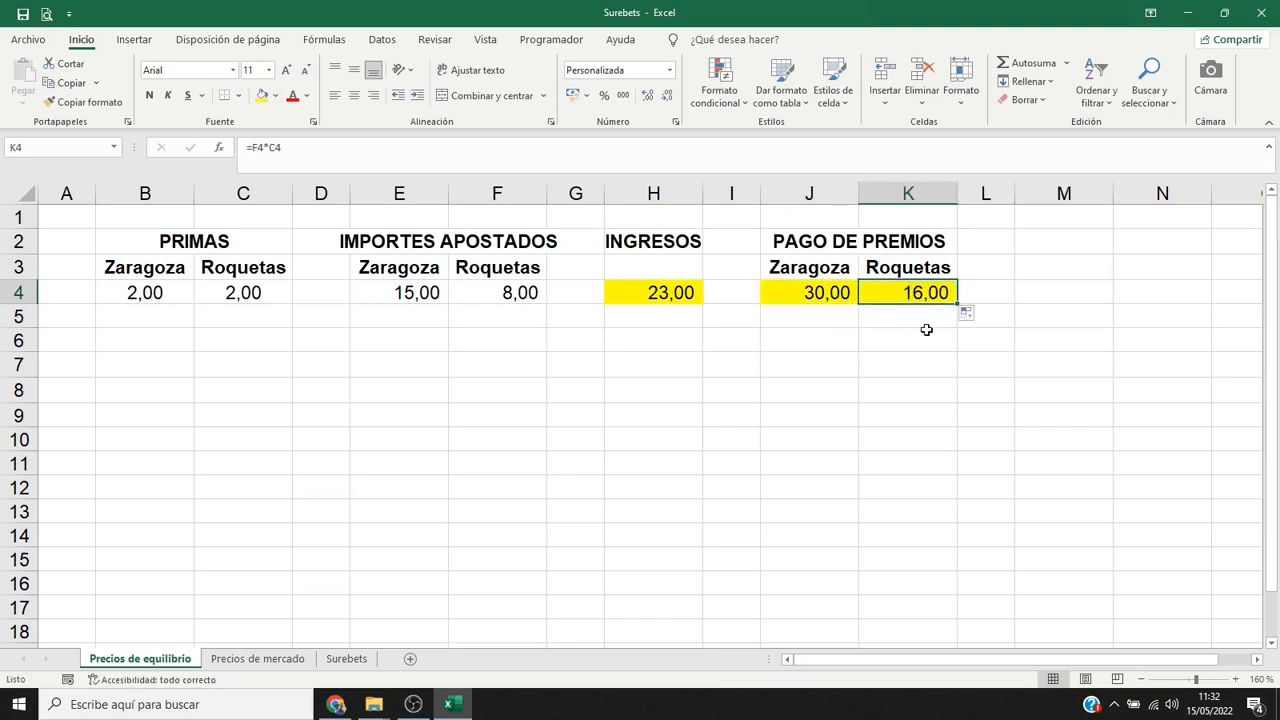
Enter the title RESULTADO in M2 and copy the Zaragoza and Roquetas headers from J3:K3 to M3:N3.
click(1027, 249)
text(RESULTADO)
key(Return)
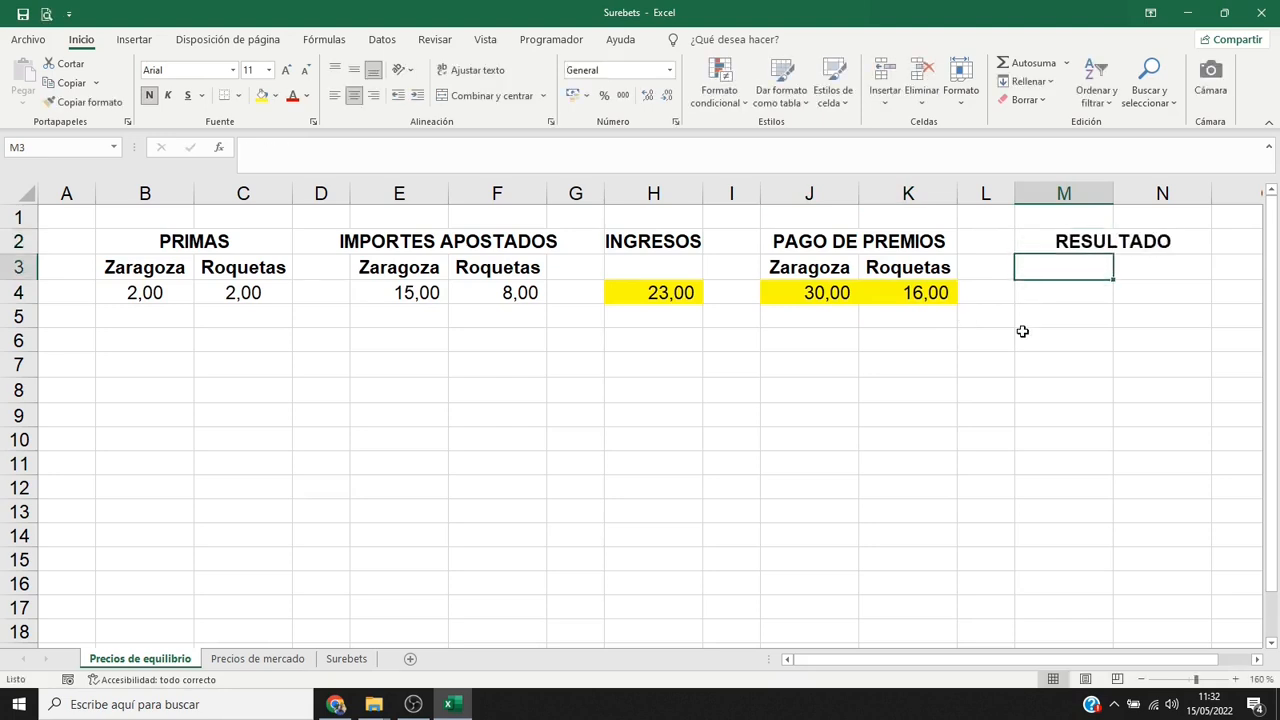
drag(845, 269, 902, 270)
key(ctrl+c)
click(1050, 268)
key(Return)
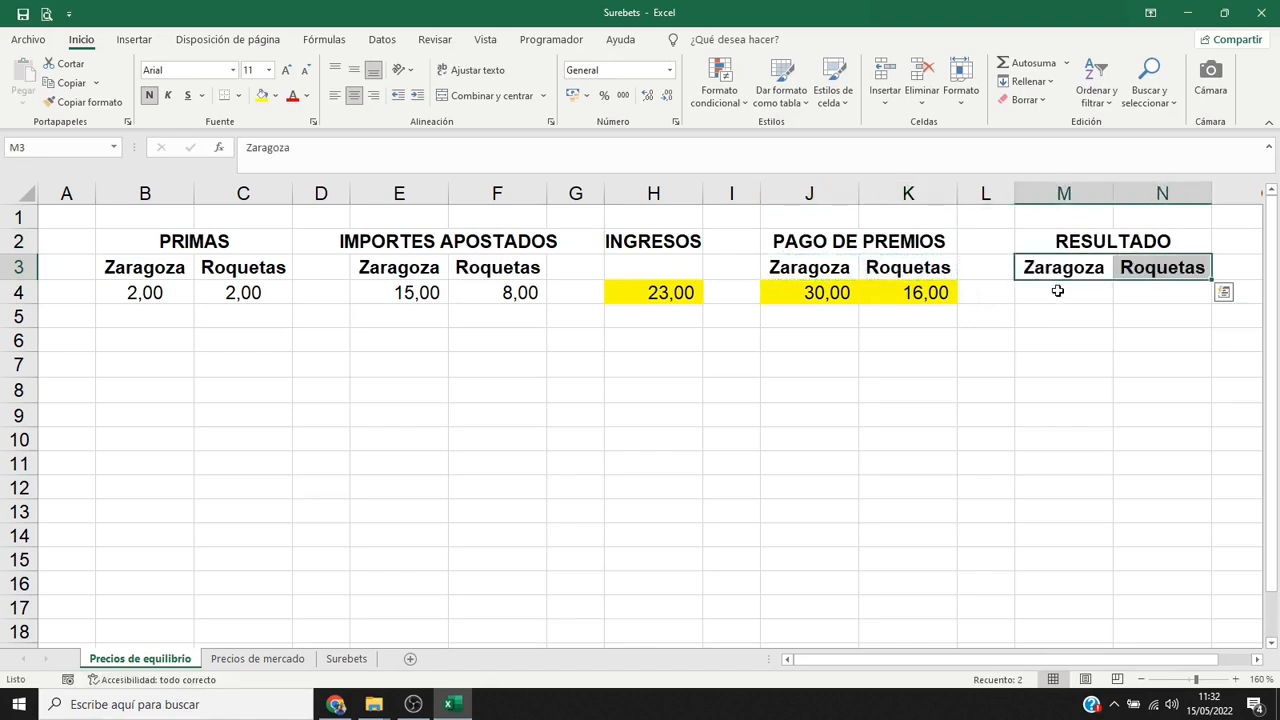
Calculate Zaragoza's result in M4 with the formula =$H4-J4, keeping the income column reference fixed.
click(1057, 290)
text(=)
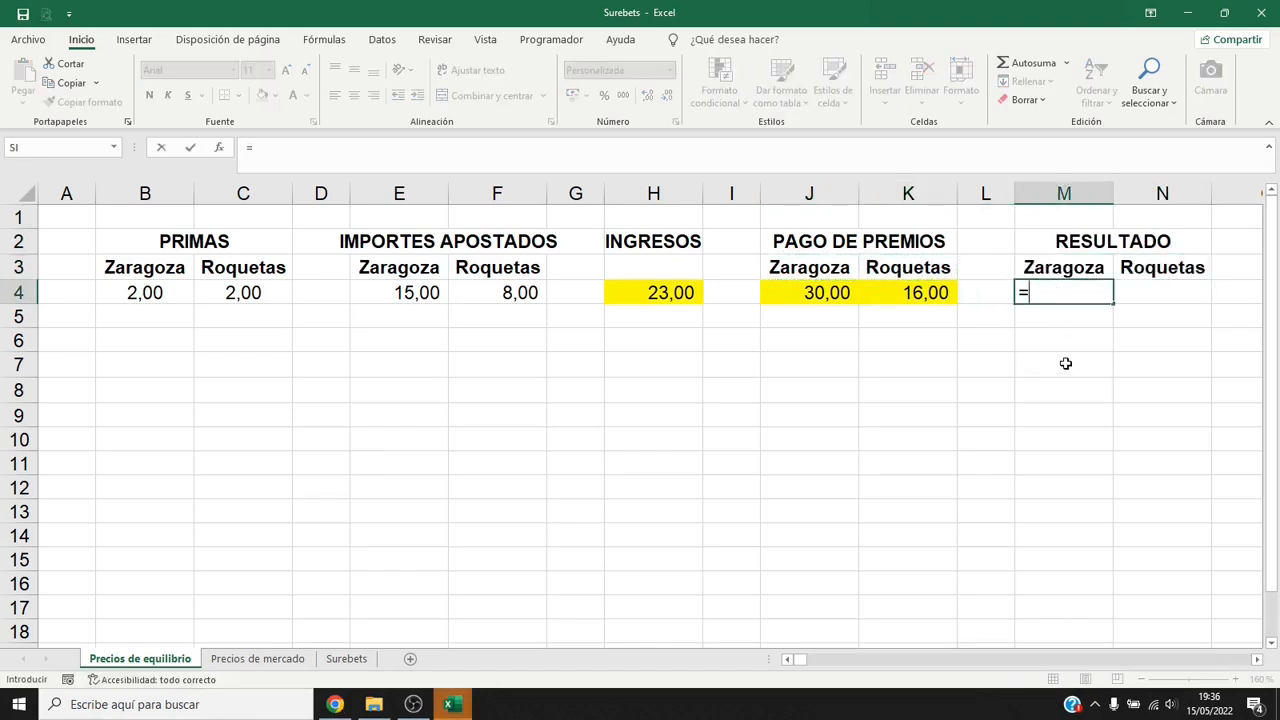
click(680, 292)
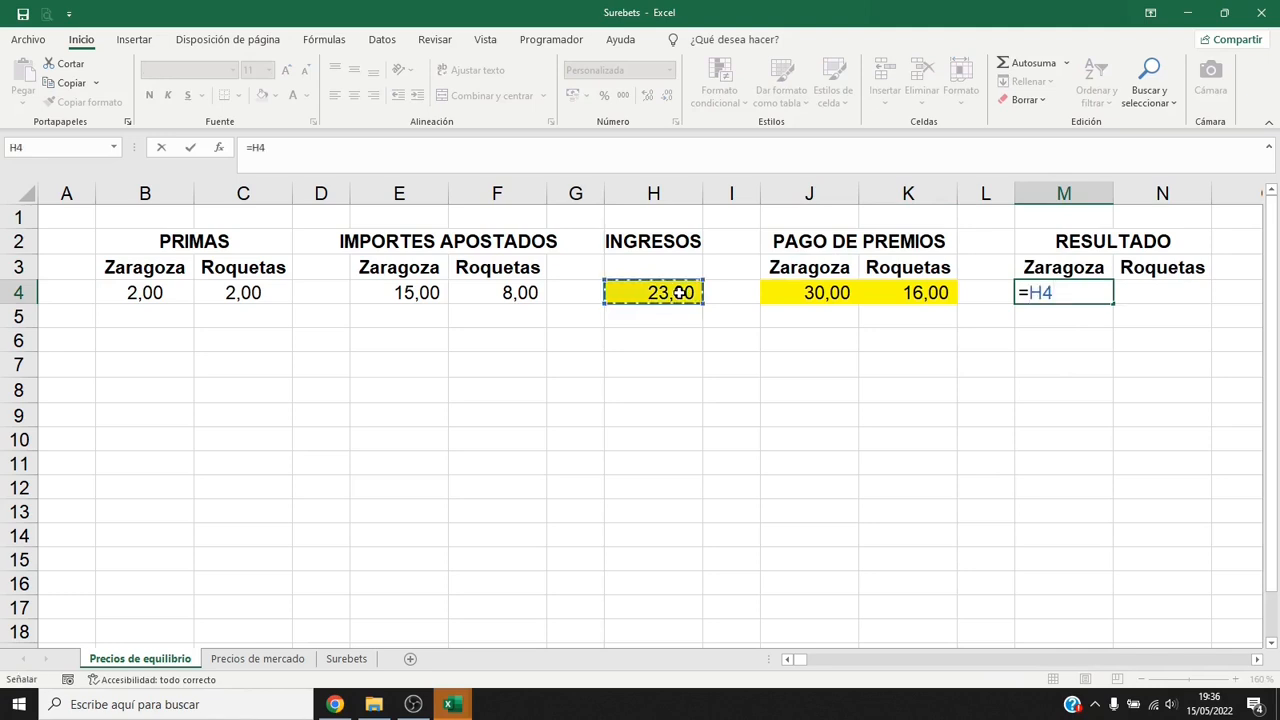
key(F4)
key(F4)
key(F4)
text(-)
click(828, 292)
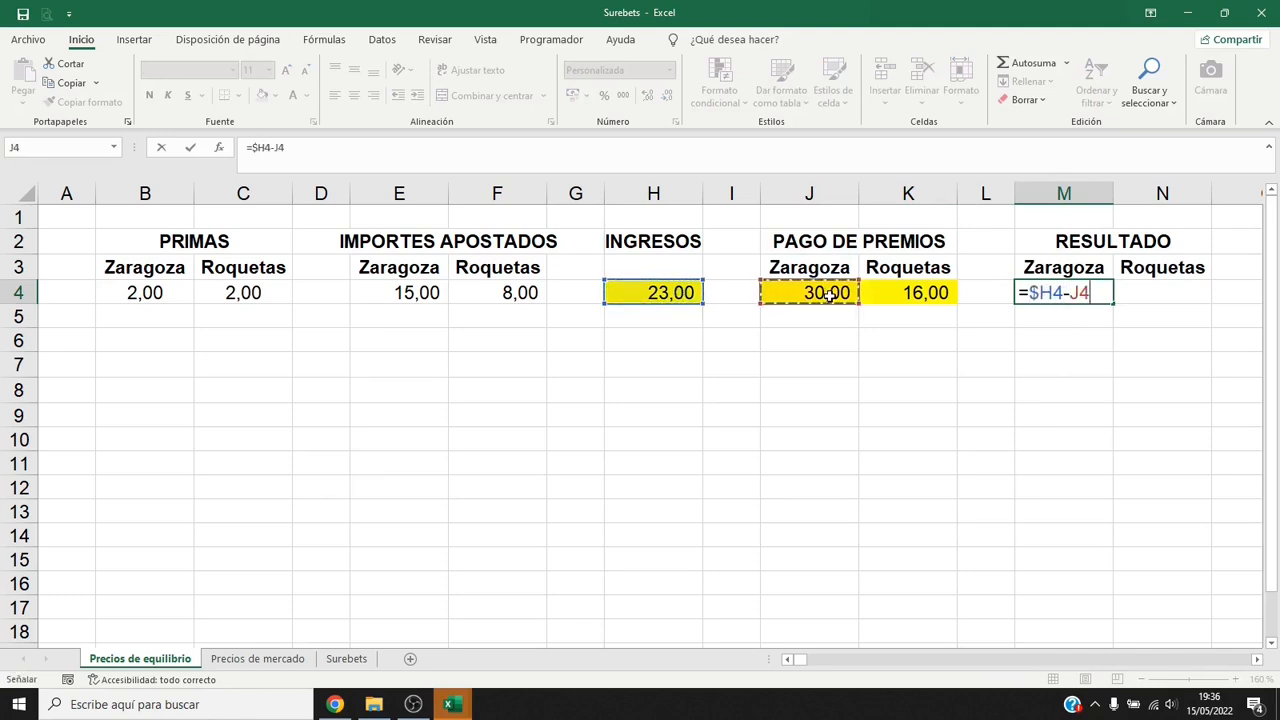
key(Return)
Give the Zaragoza result in M4 a yellow fill and extend its formula and formatting to N4 for Roquetas.
click(1031, 296)
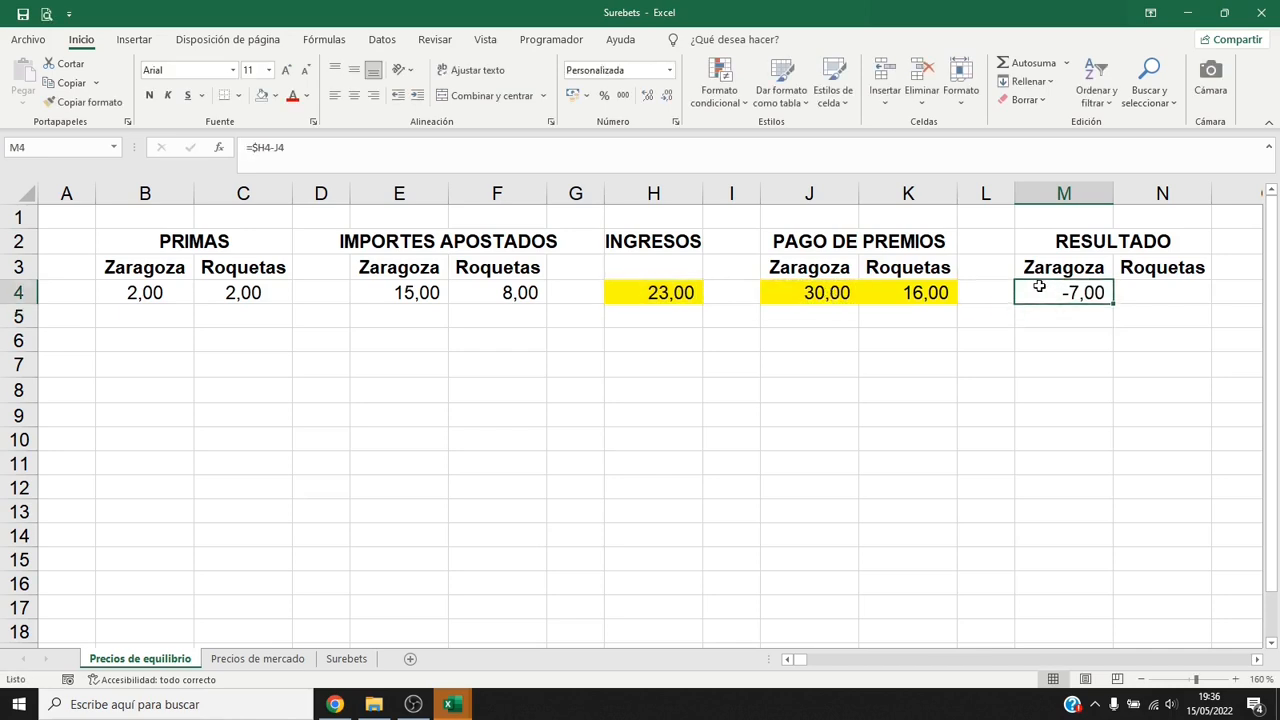
click(262, 97)
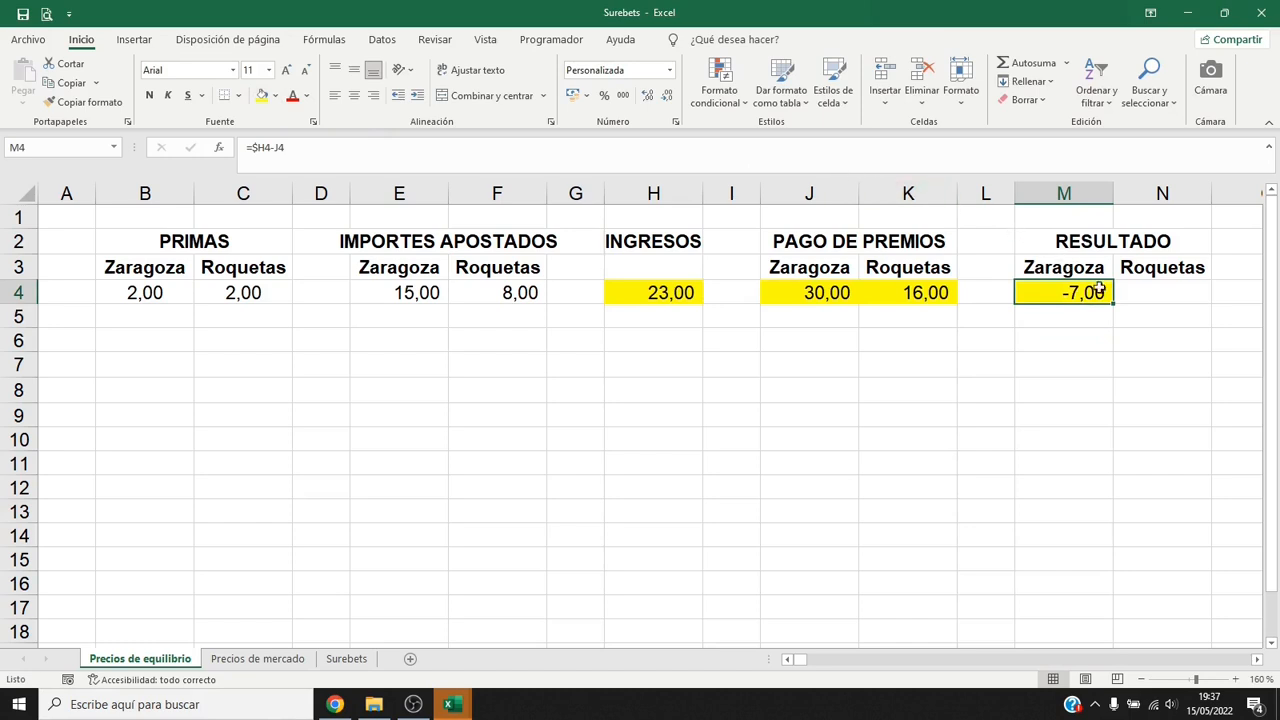
drag(1113, 304, 1180, 306)
click(1186, 299)
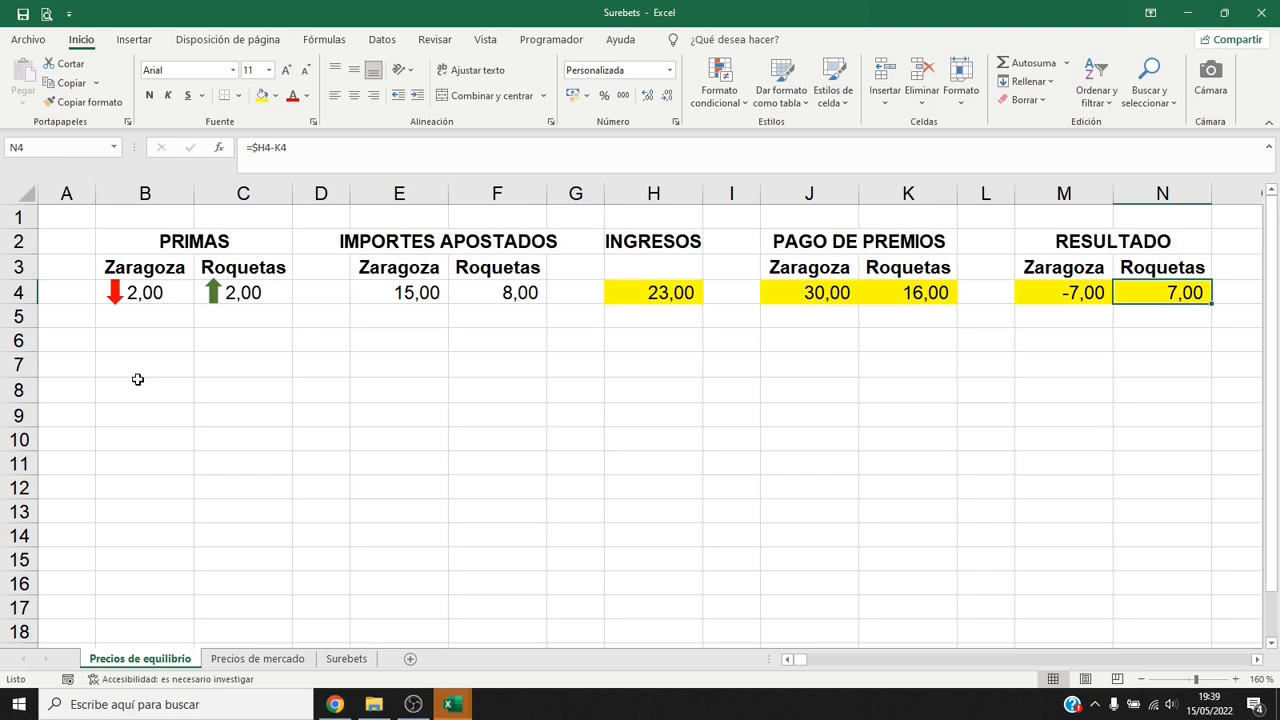
Enter the label "Probabilidad implícita:" in D7.
click(311, 370)
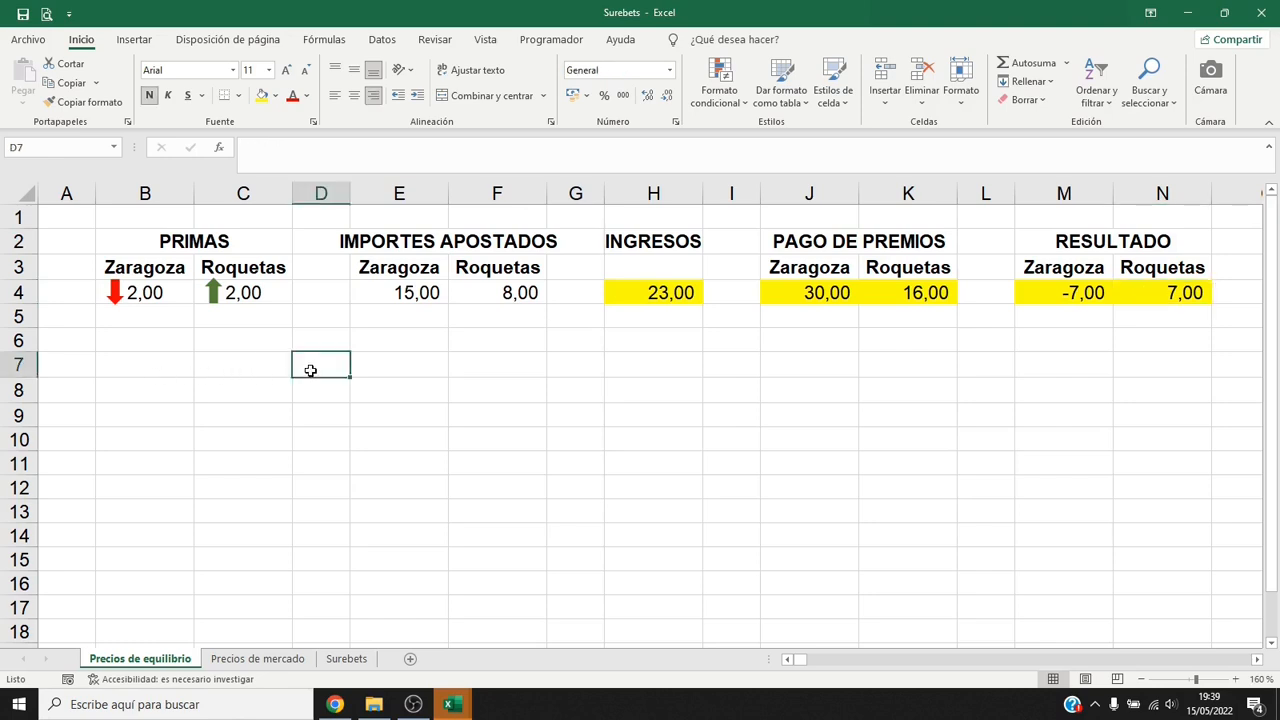
text(Pro)
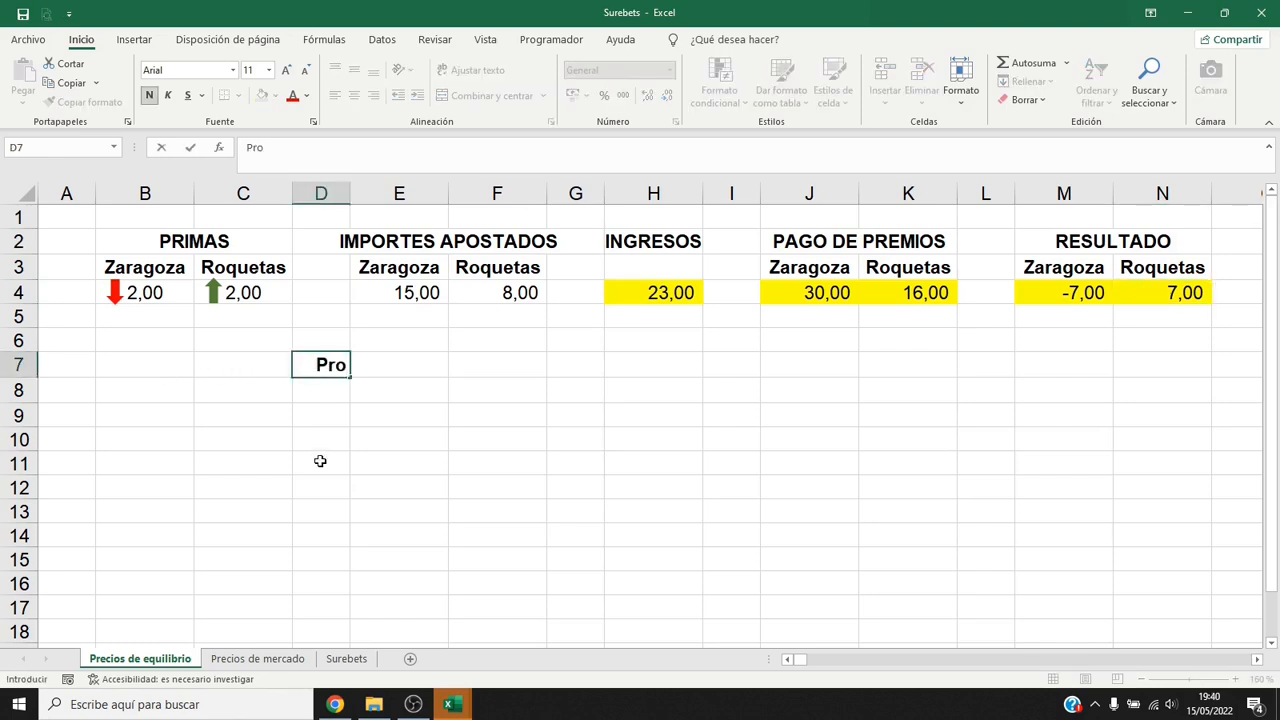
text(babilidad implícita:)
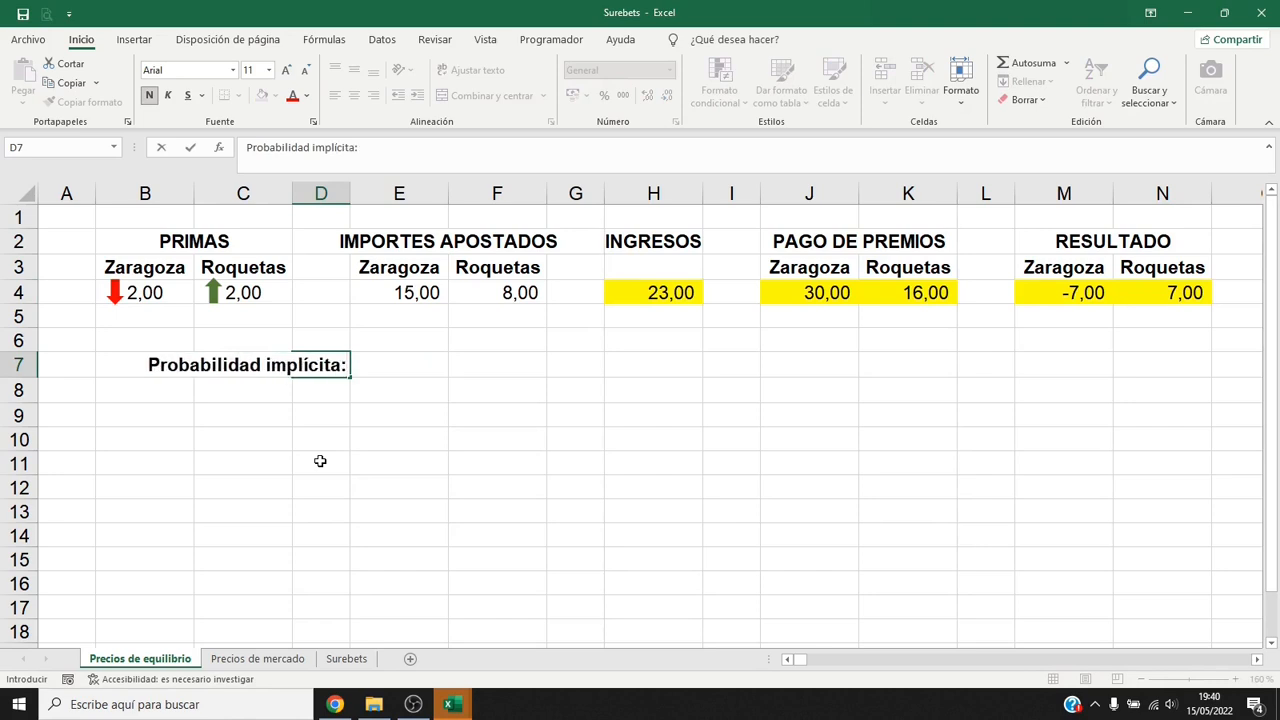
key(Tab)
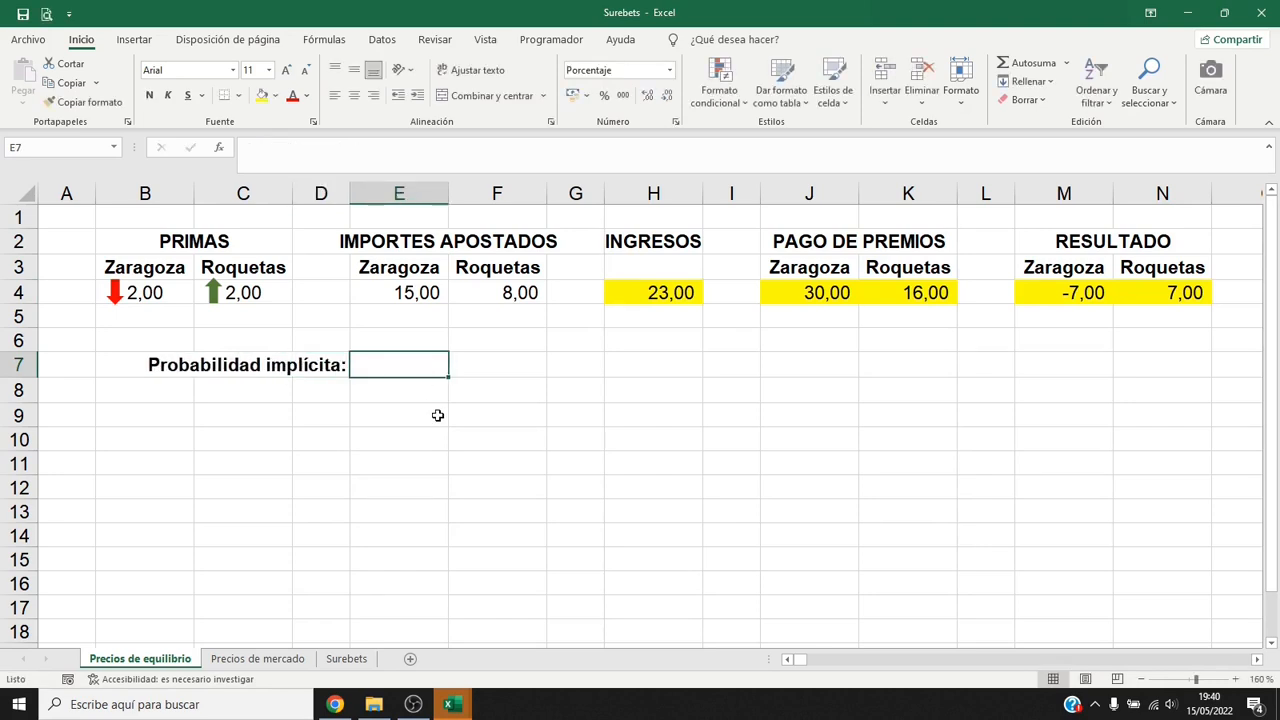
Calculate Zaragoza's implied probability in E7 with the formula =E4/SUMA($E4:$F4).
text(=)
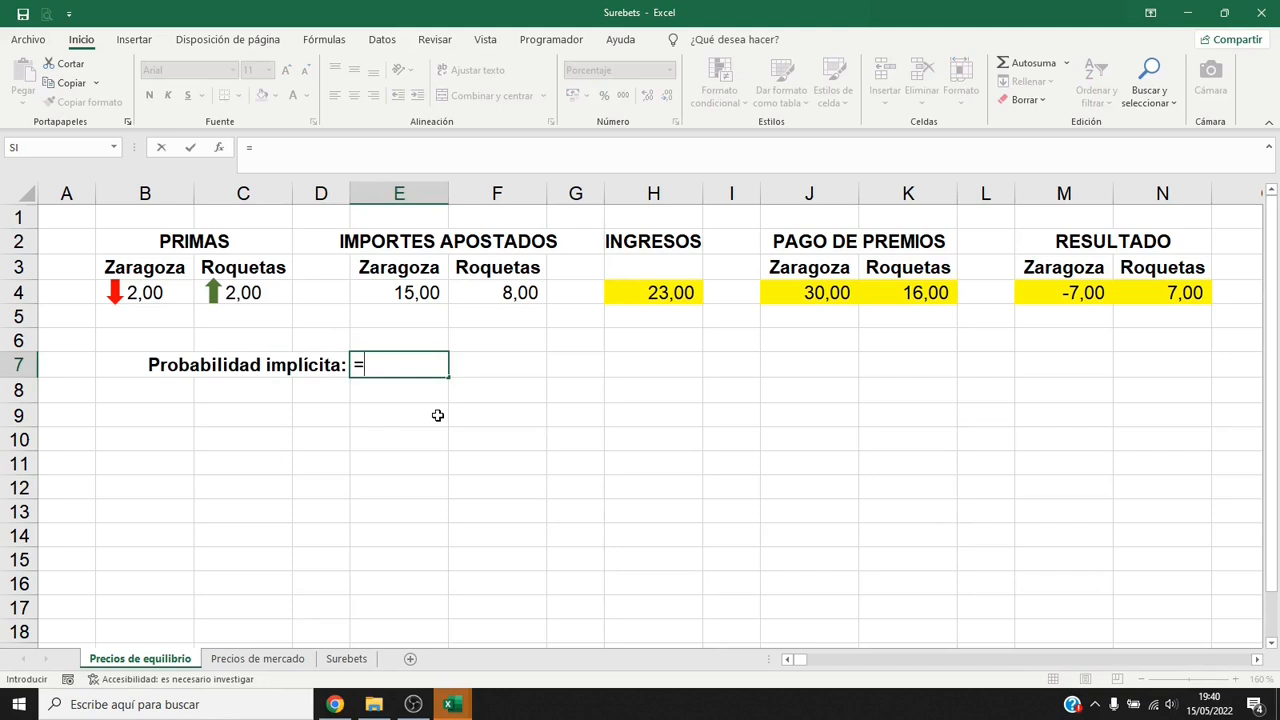
click(425, 292)
text(/)
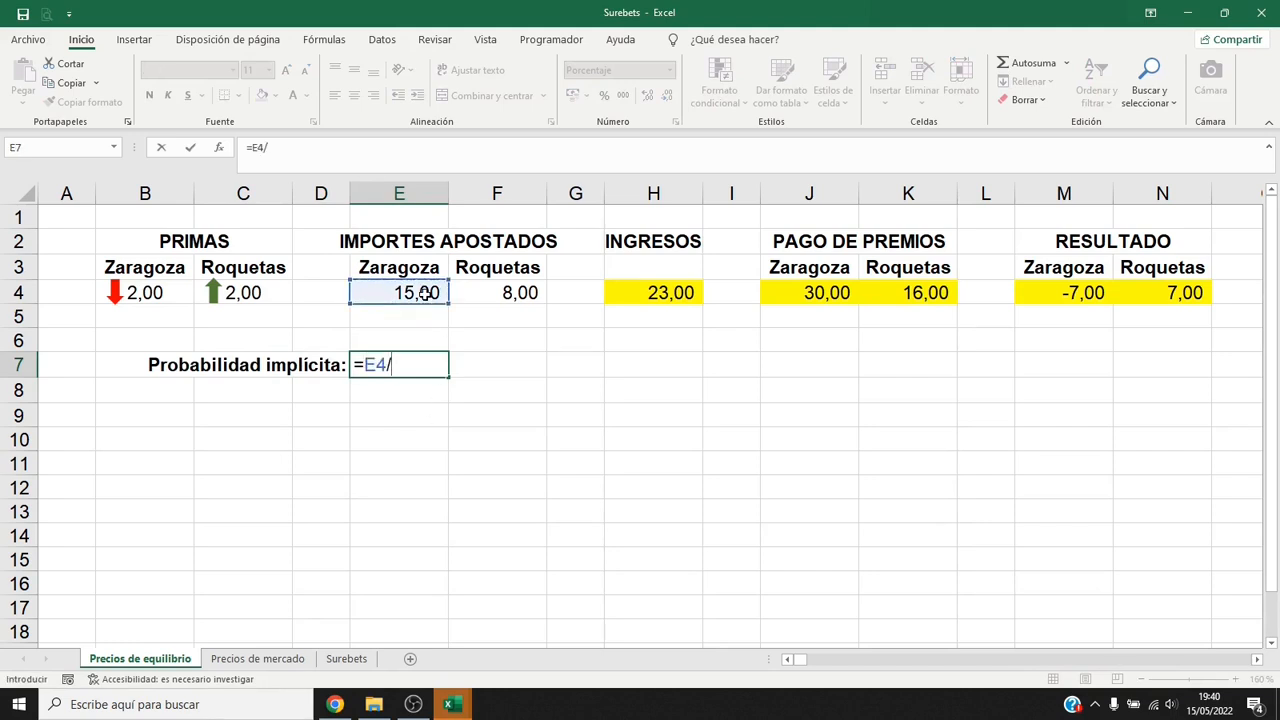
text(SUMA()
drag(425, 292, 467, 292)
key(F4)
key(F4)
key(F4)
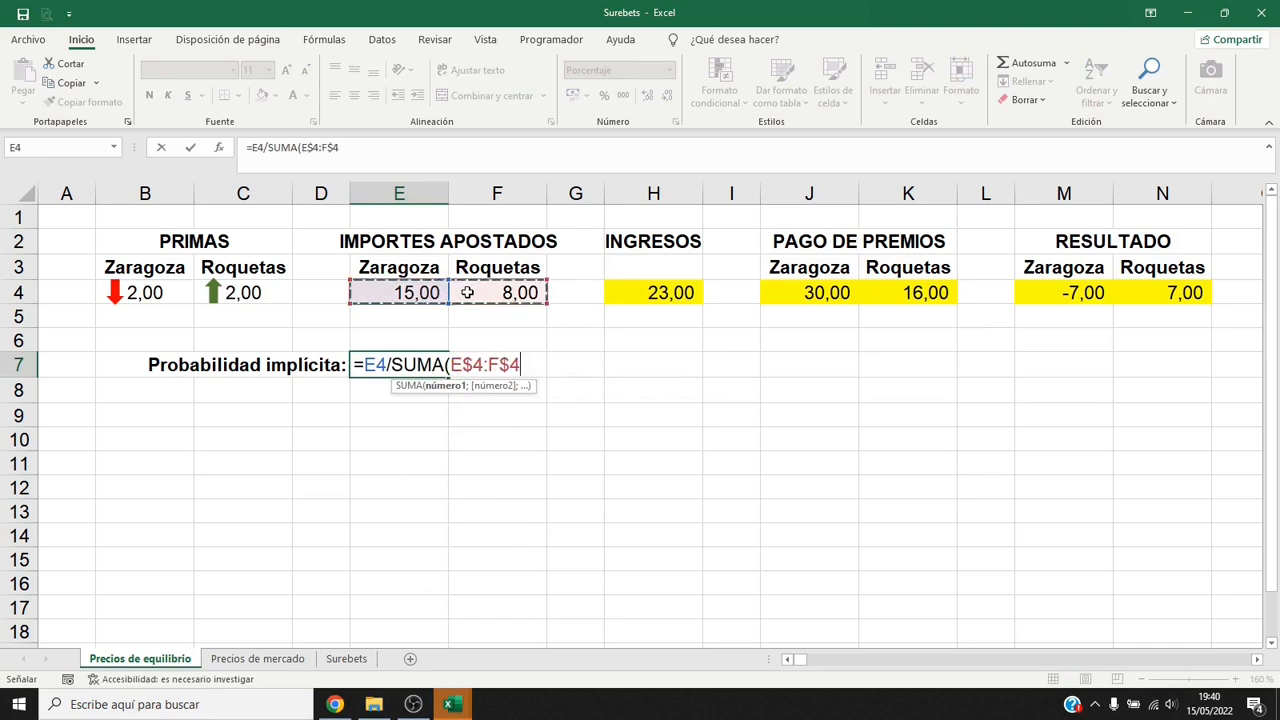
text())
key(Return)
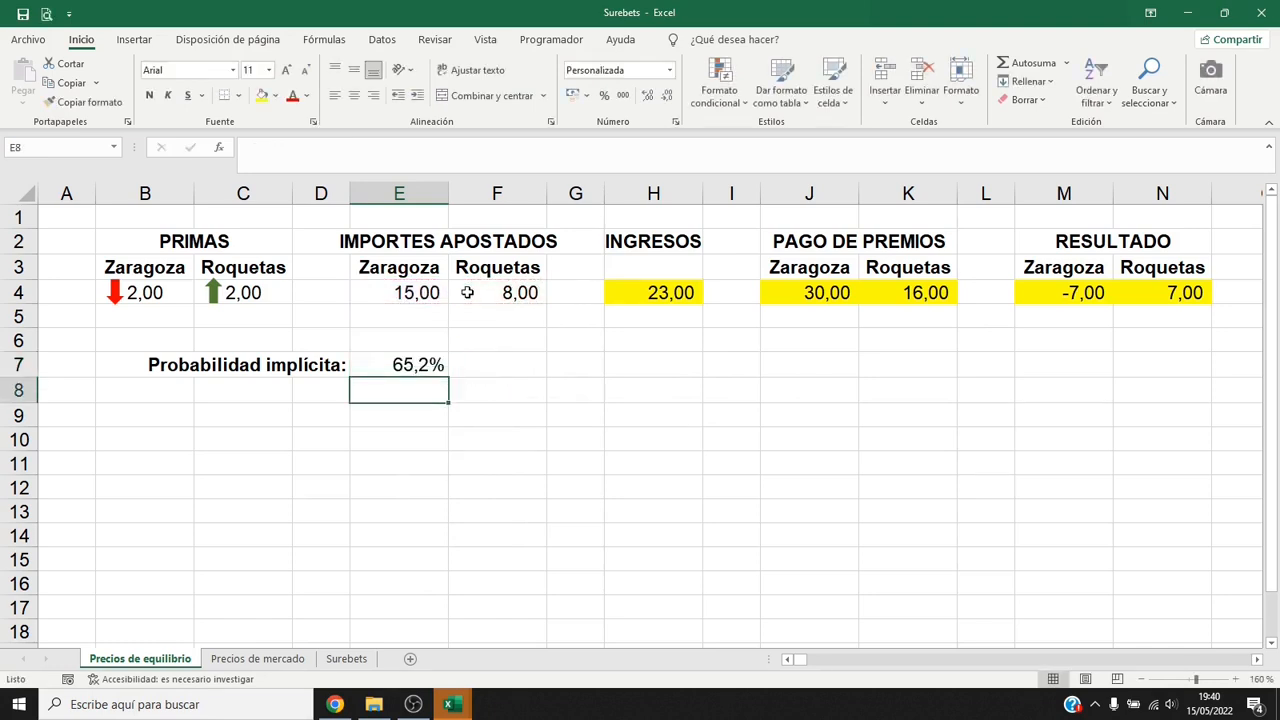
Give the implied probability in E7 a yellow fill and extend its formula and formatting to F7 for Roquetas.
key(Up)
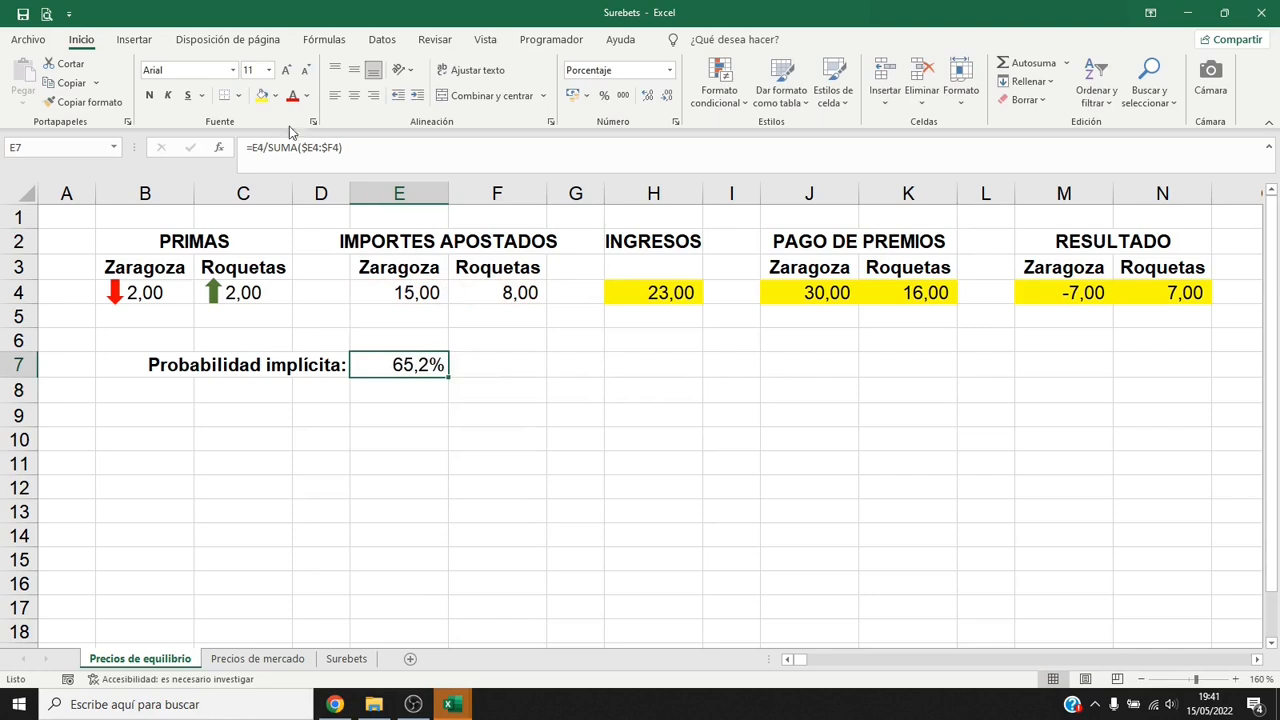
click(262, 95)
drag(449, 378, 503, 386)
click(525, 365)
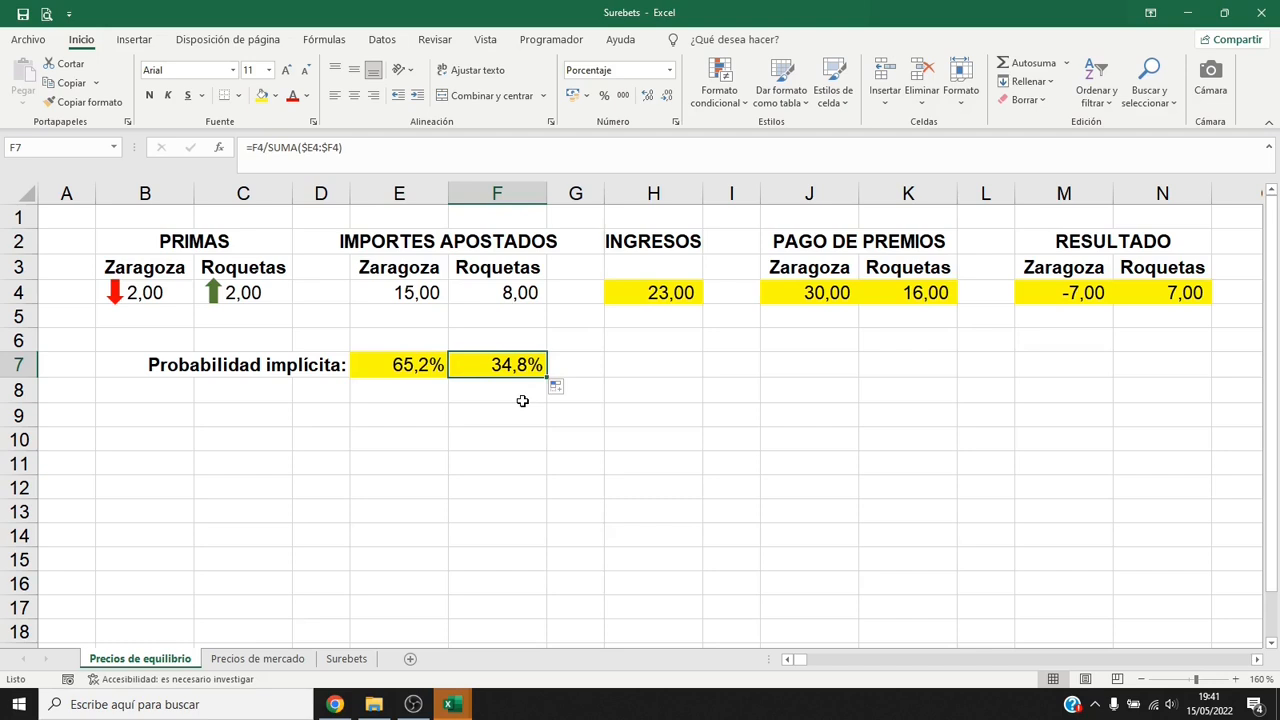
Enter the label "Primas de equilibrio:" in D8 and calculate Zaragoza's equilibrium premium in E8 with the formula =1/E7.
click(337, 391)
text(Primas de equilibrio:)
key(Tab)
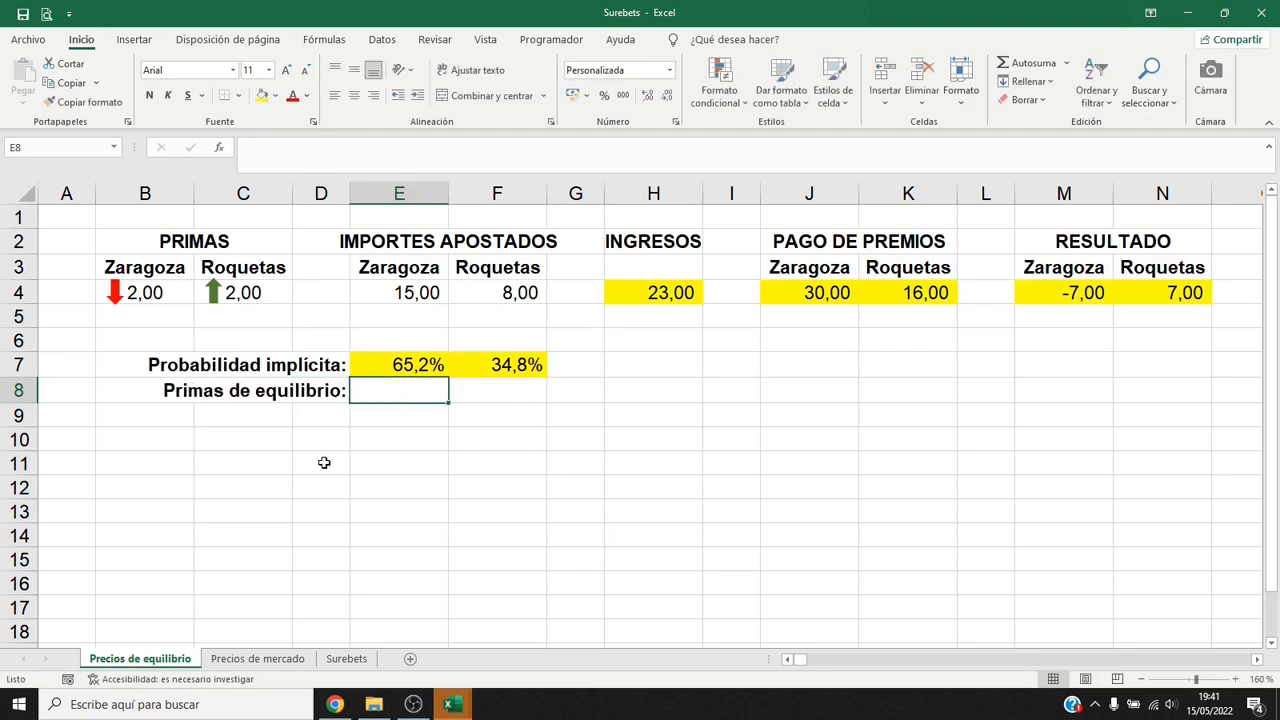
text(=1/)
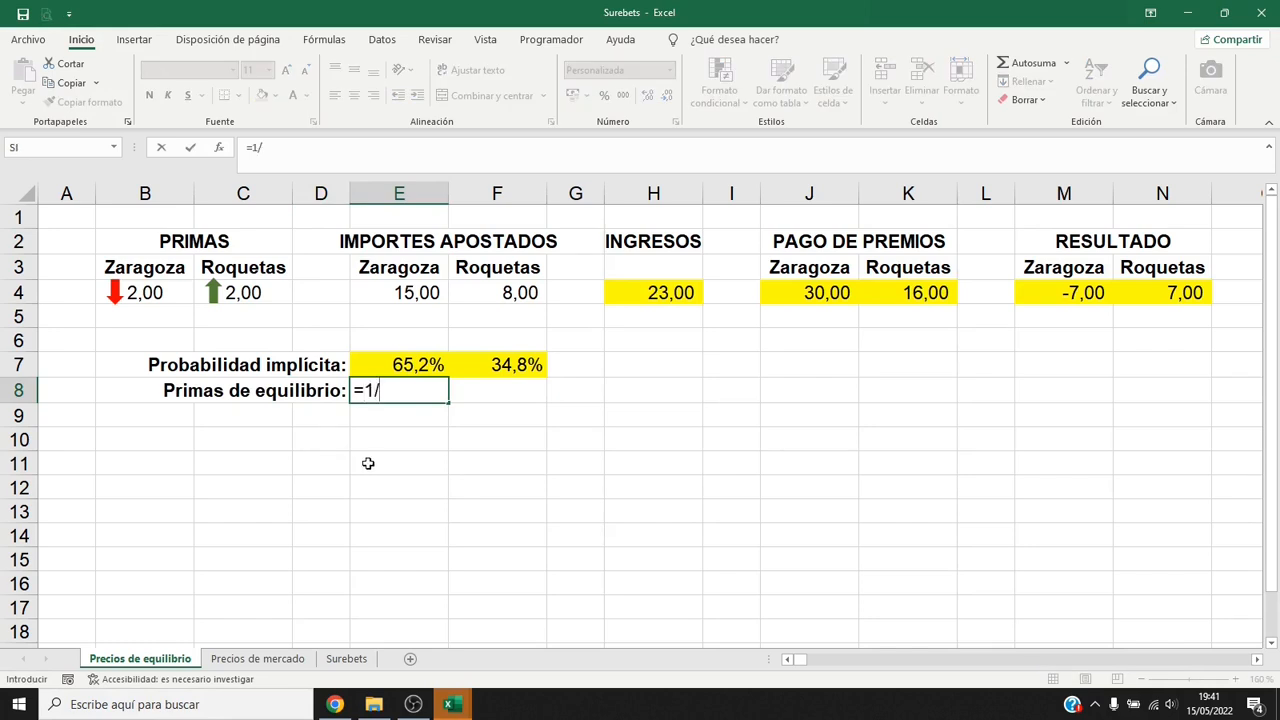
click(419, 359)
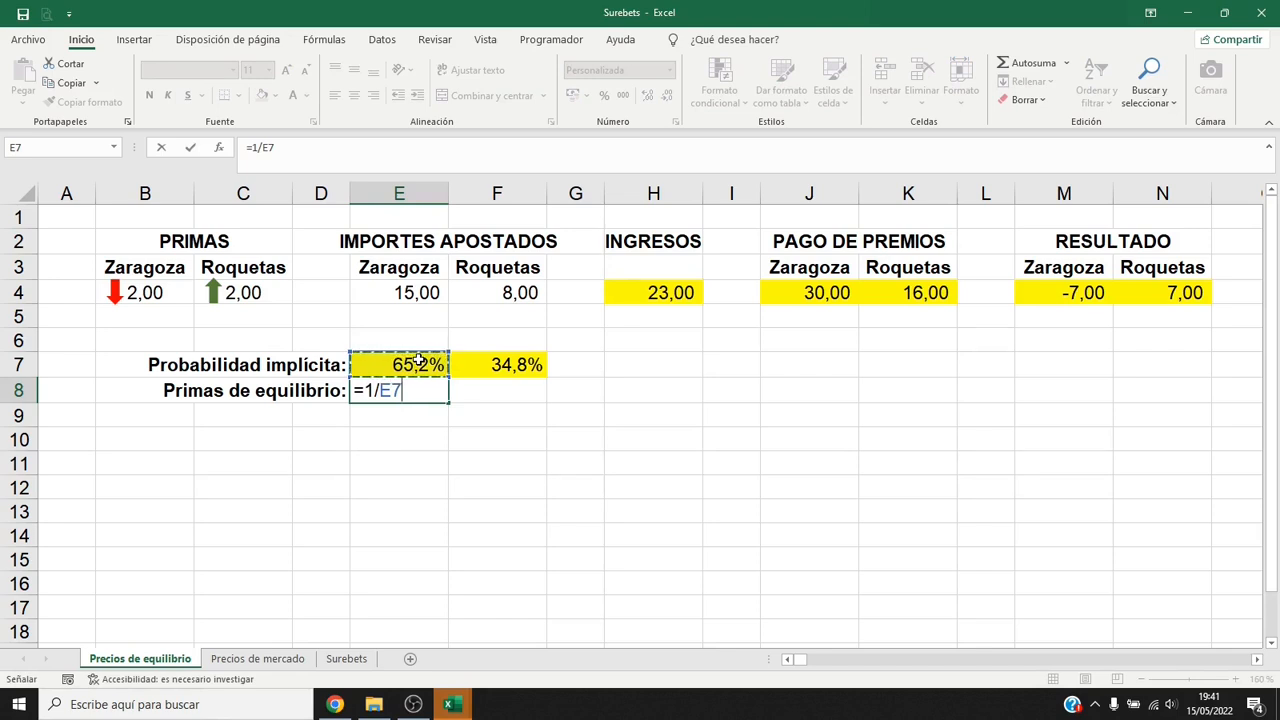
key(Return)
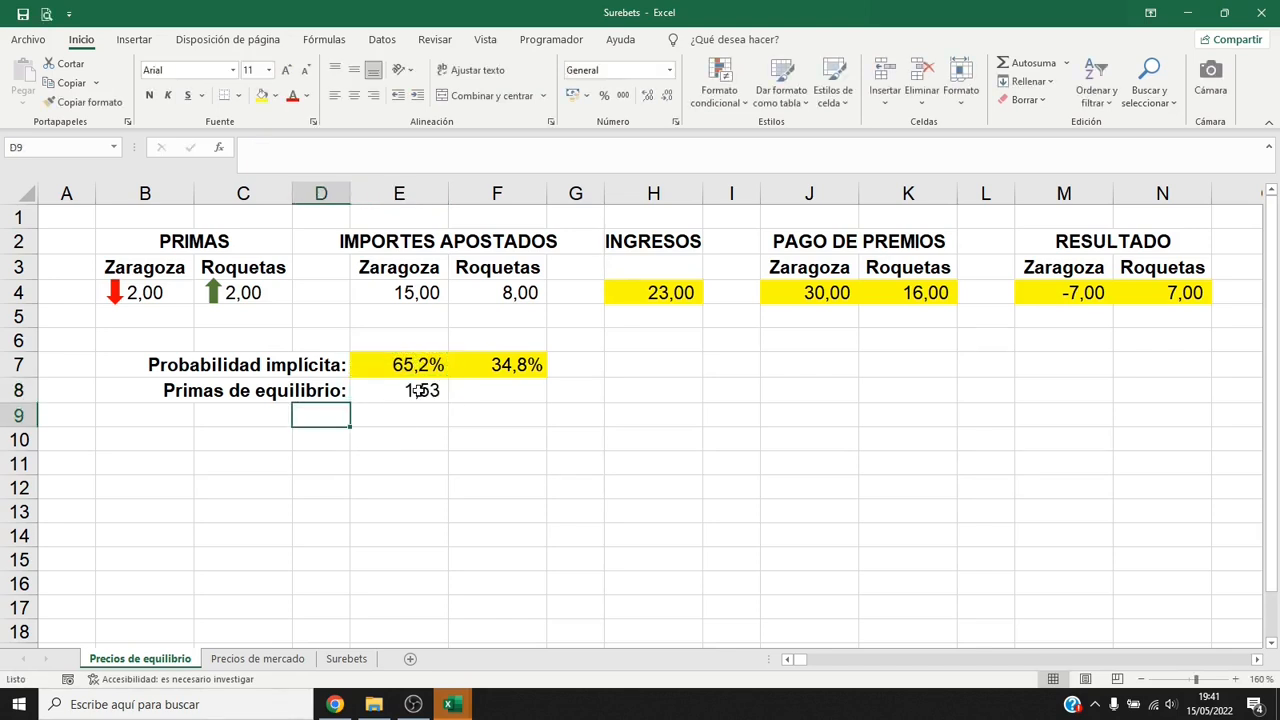
Give the equilibrium premium in E8 a yellow fill and extend its formula and formatting to F8 for Roquetas.
click(419, 390)
click(261, 96)
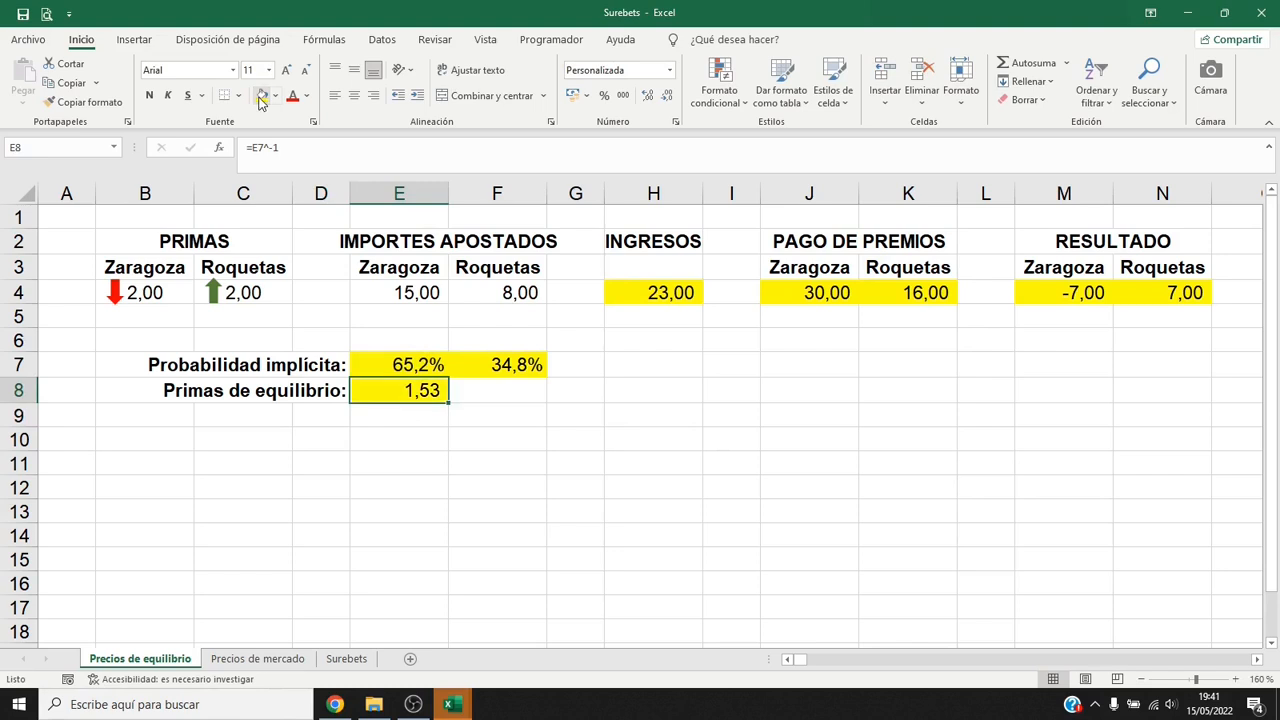
drag(447, 402, 512, 405)
click(512, 402)
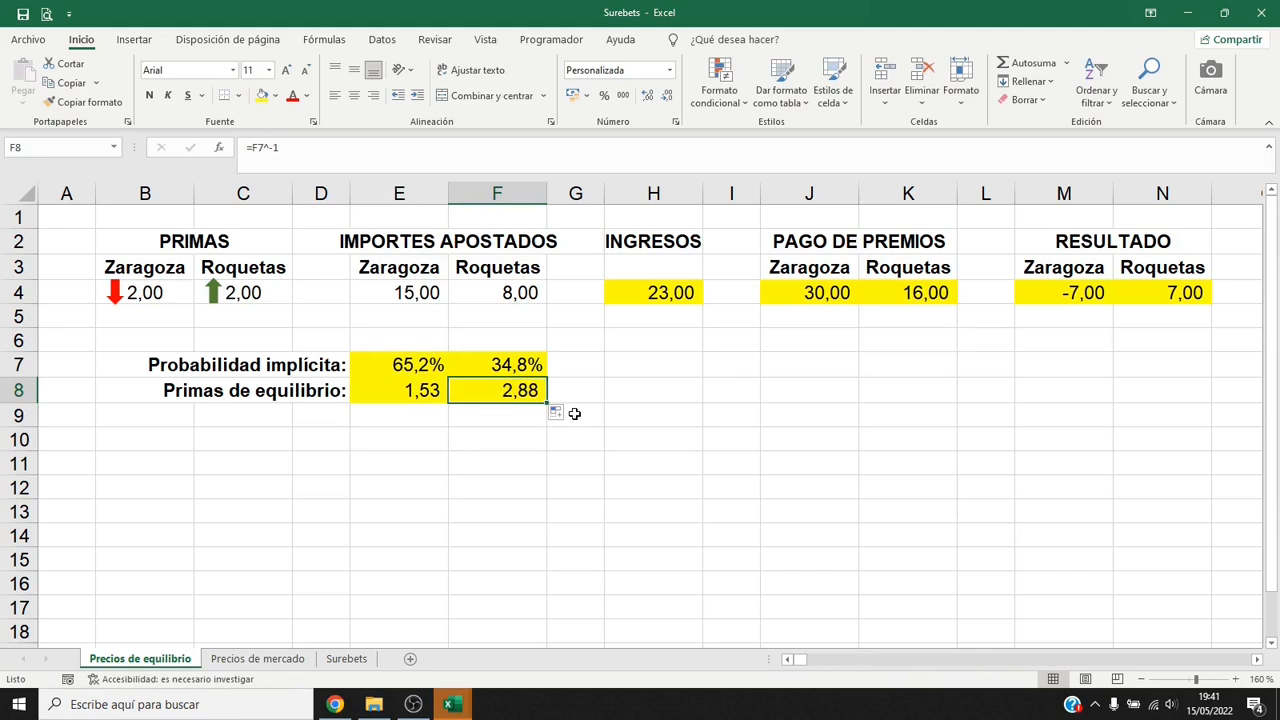
Copy the equilibrium premiums in E8:F8 and paste them as values only over the PRIMAS in B4:C4.
drag(415, 391, 477, 391)
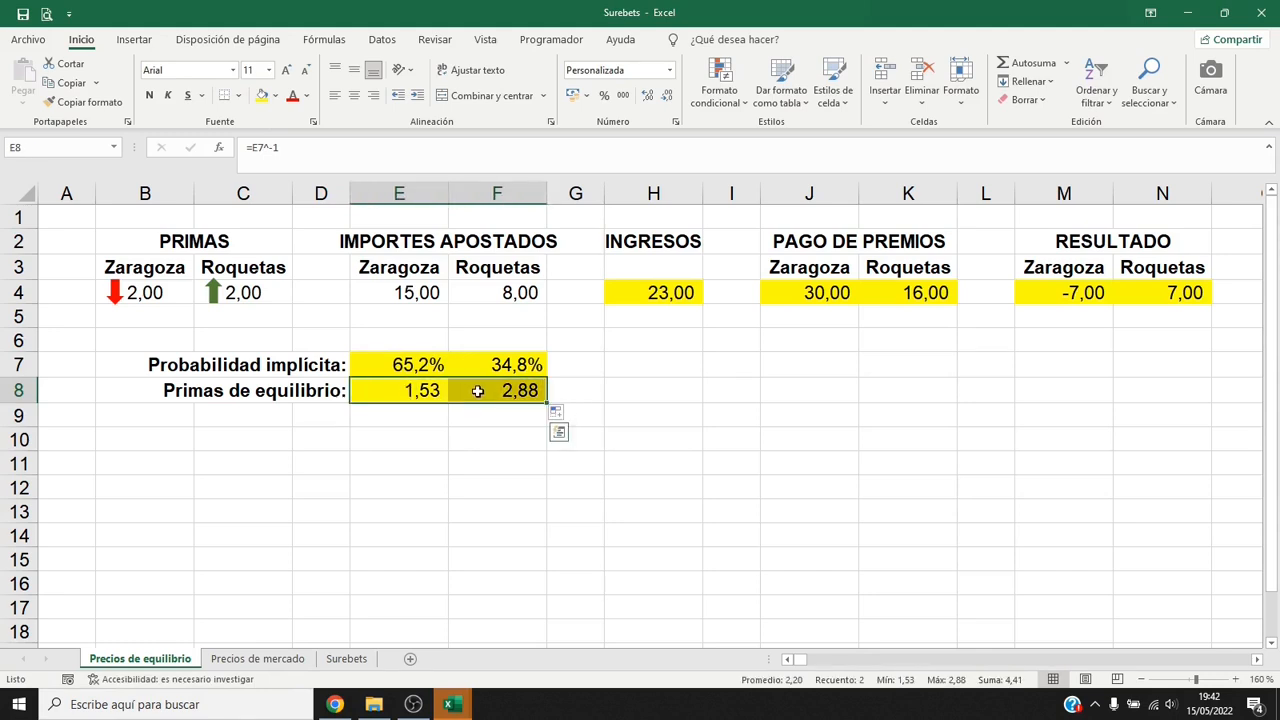
click(66, 84)
drag(149, 292, 248, 290)
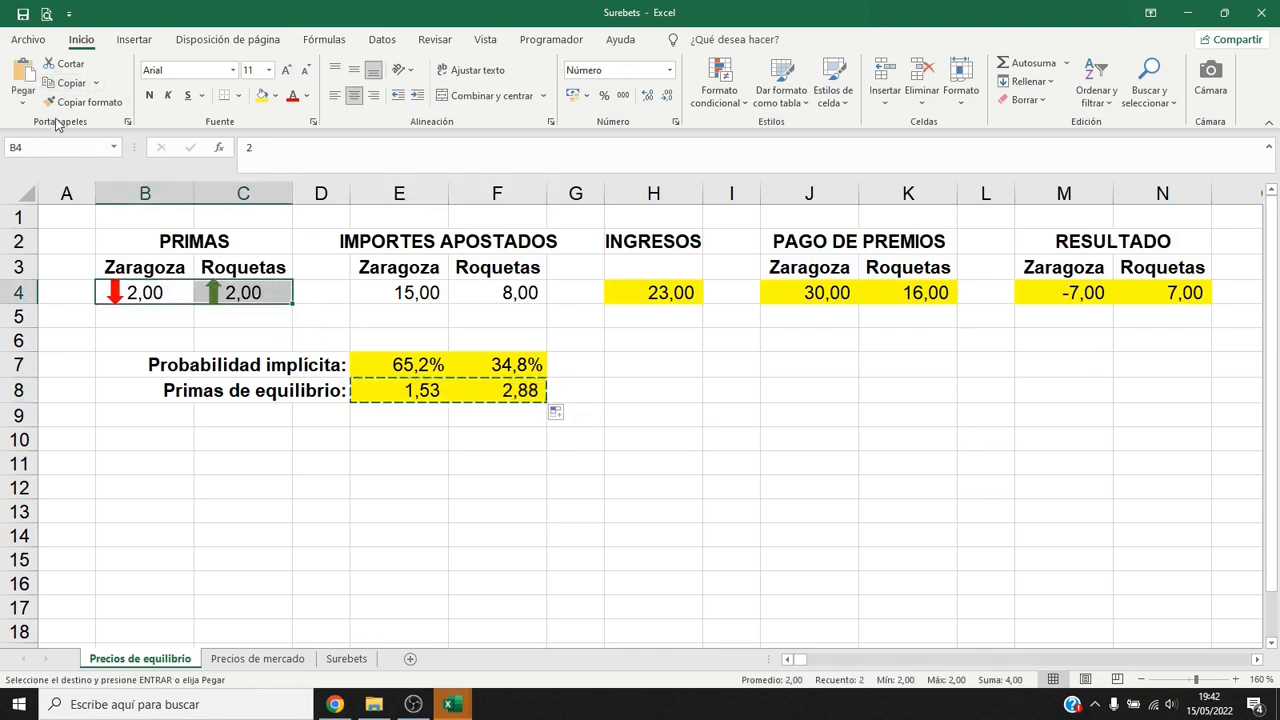
click(25, 104)
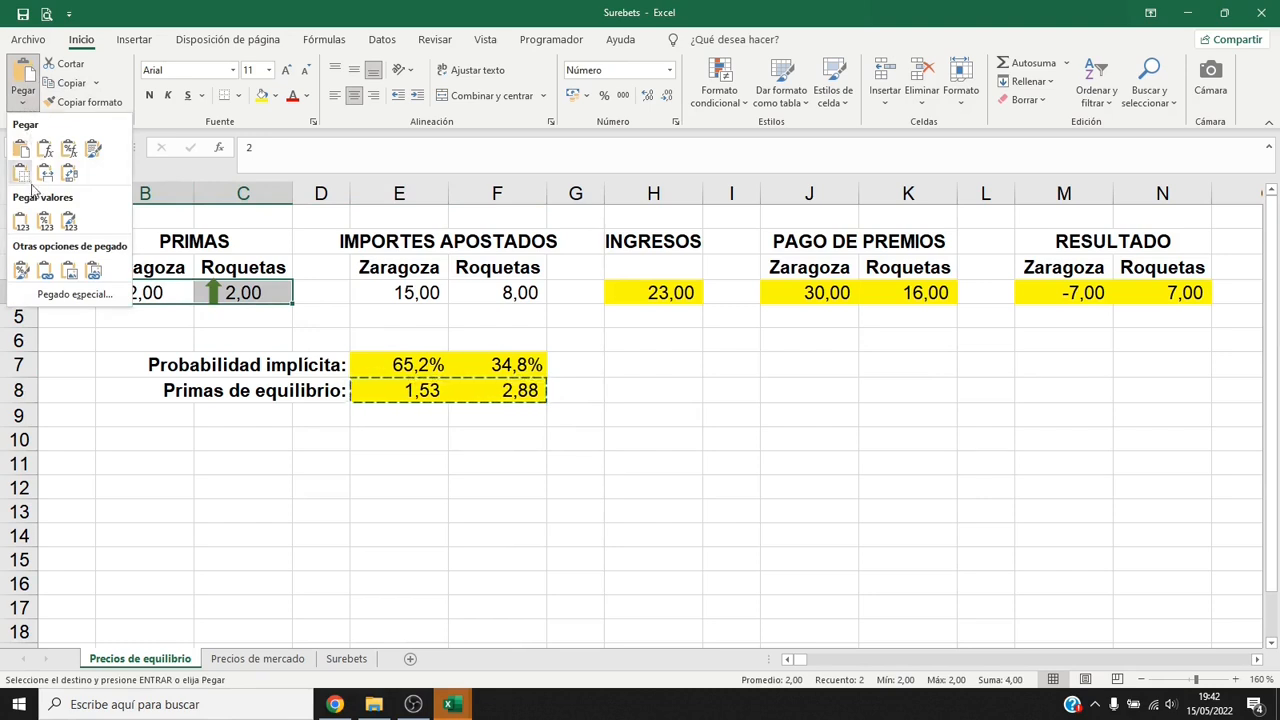
click(22, 222)
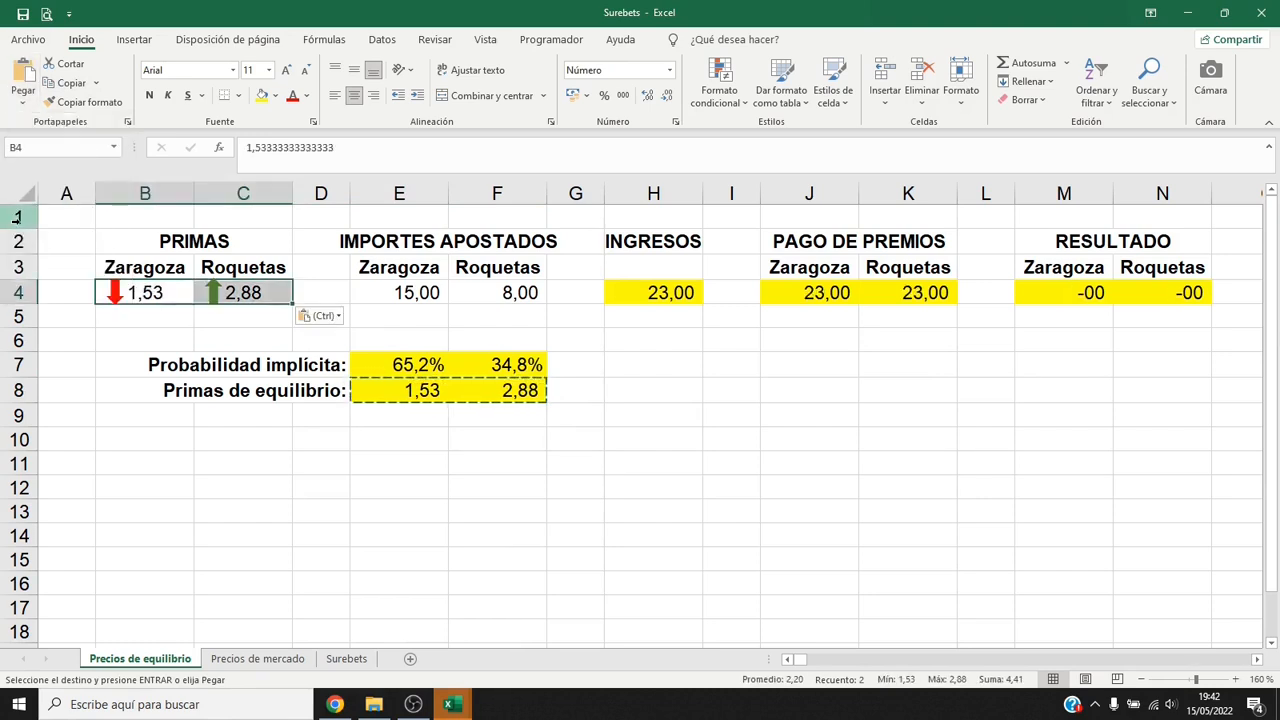
click(139, 291)
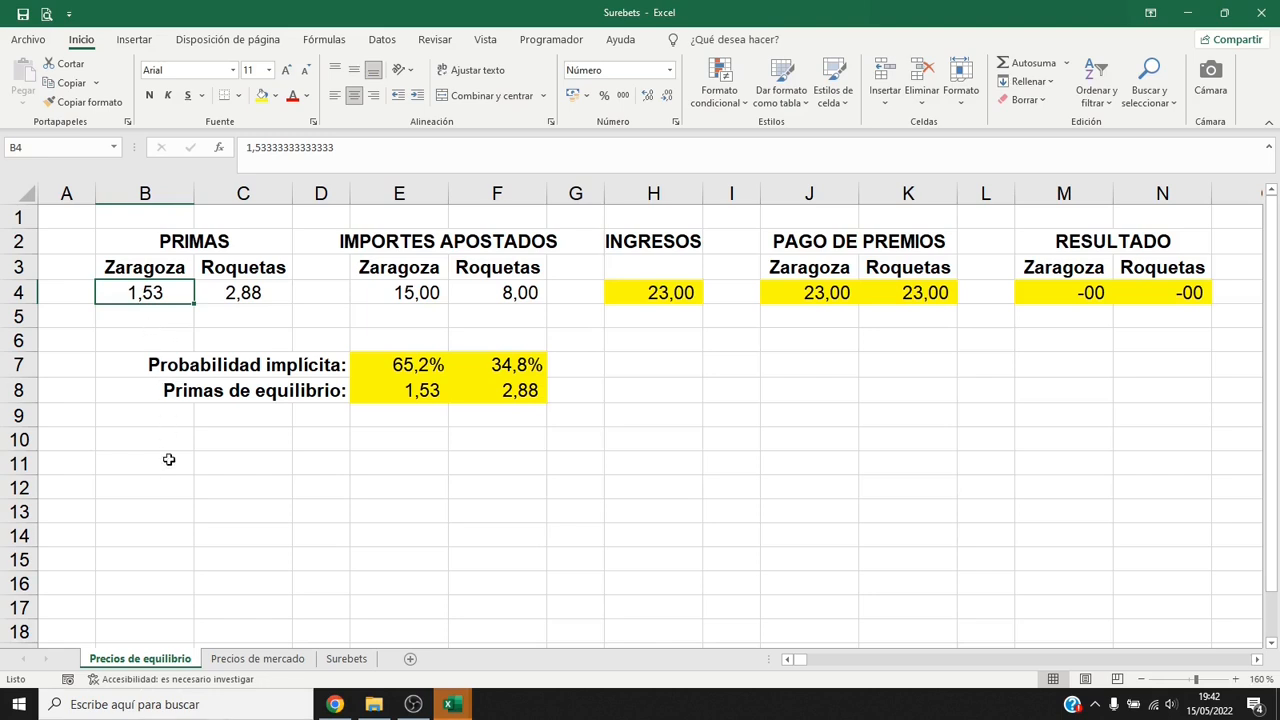
Switch to the Precios de mercado sheet and enter the title PRIMAS in E2.
click(254, 664)
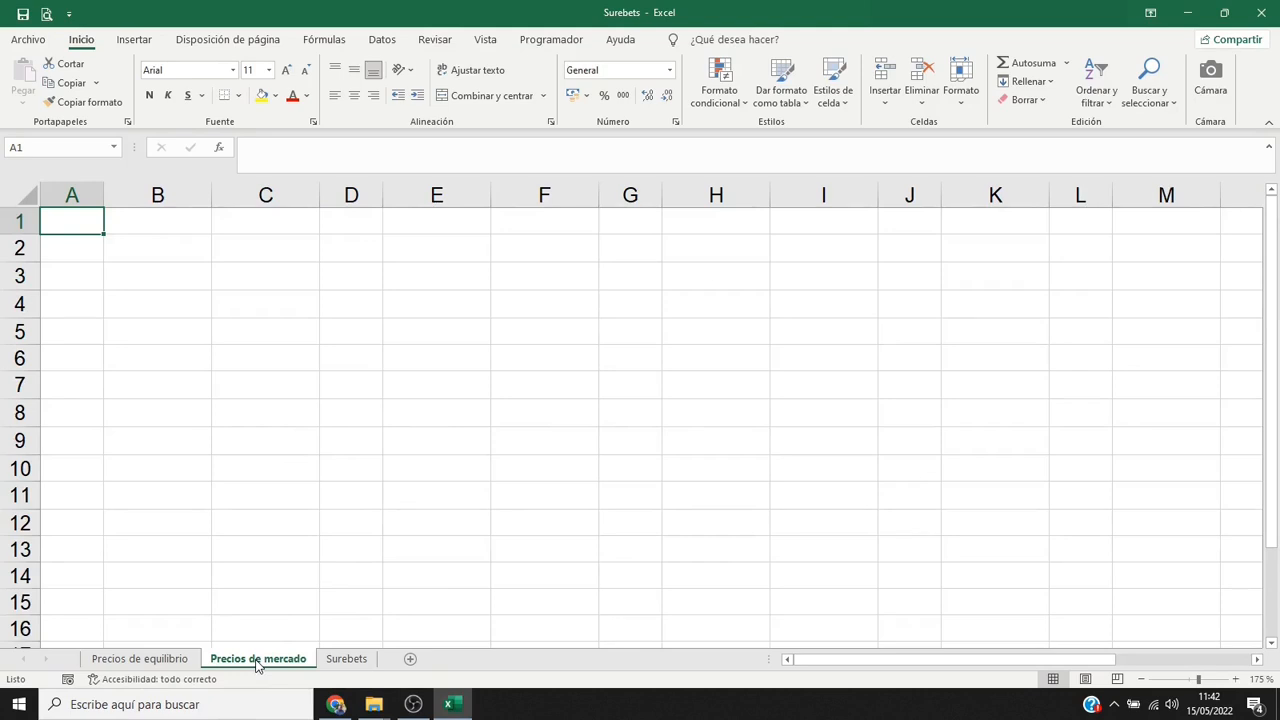
click(427, 247)
text(PRIMAS)
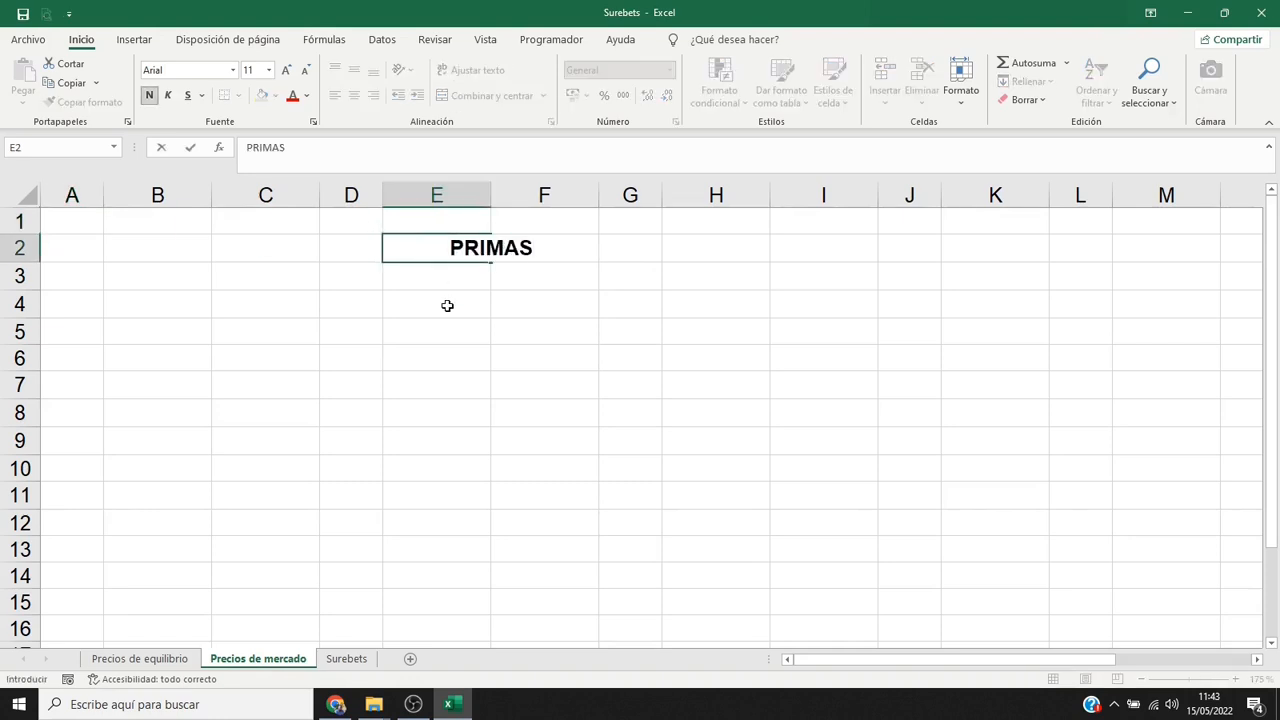
key(Return)
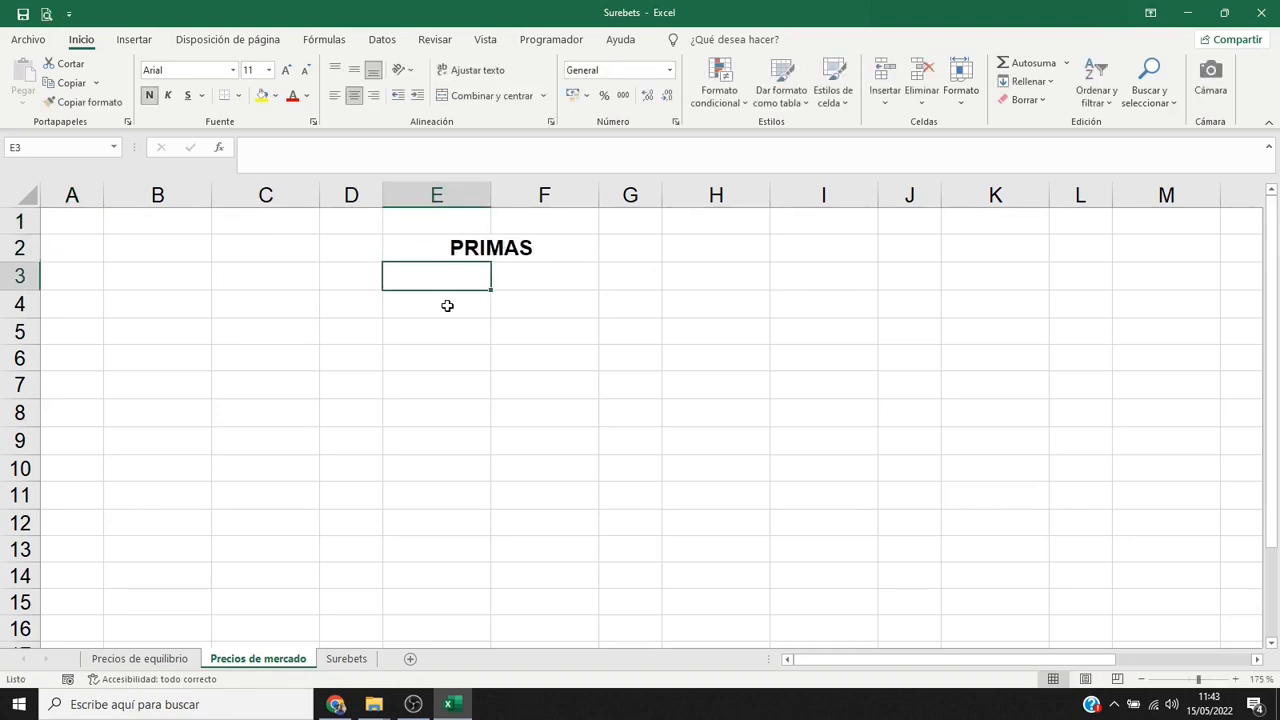
Enter the two competitors' first names as headings in E3:F3 and their premiums 1,6 and 2,1 in E4:F4.
text(Manolo)
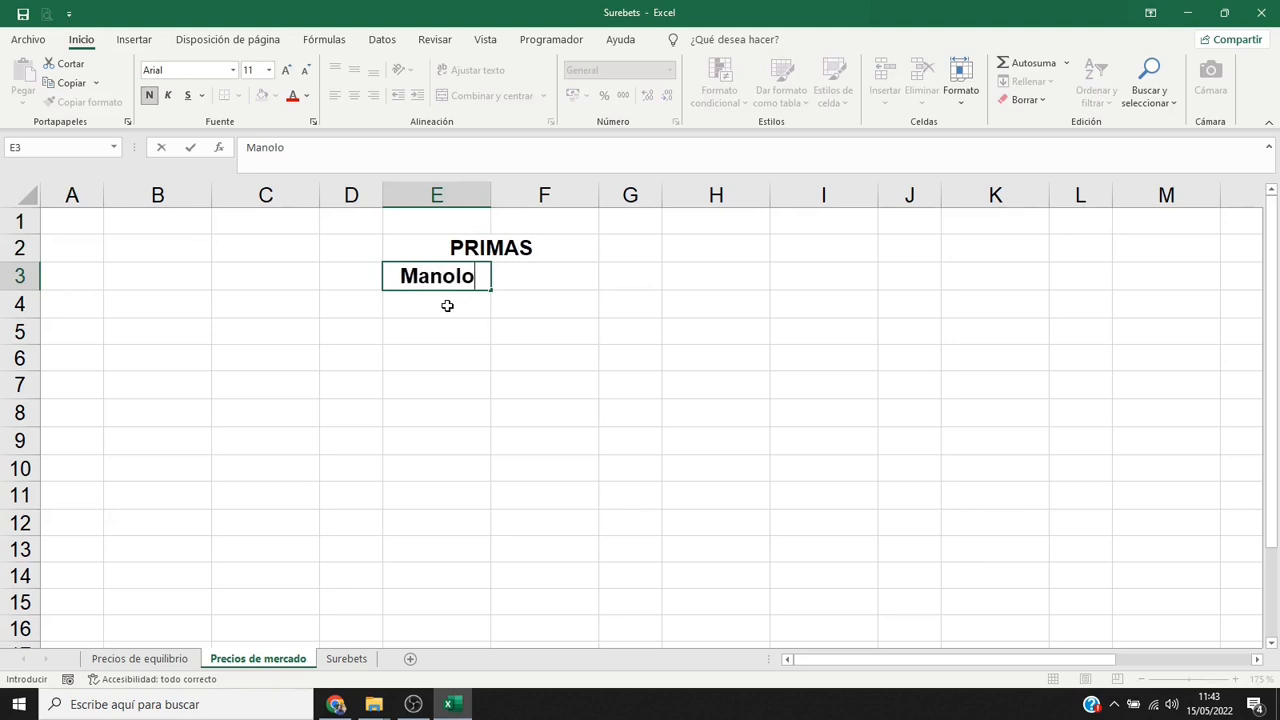
key(Tab)
text(Pepe)
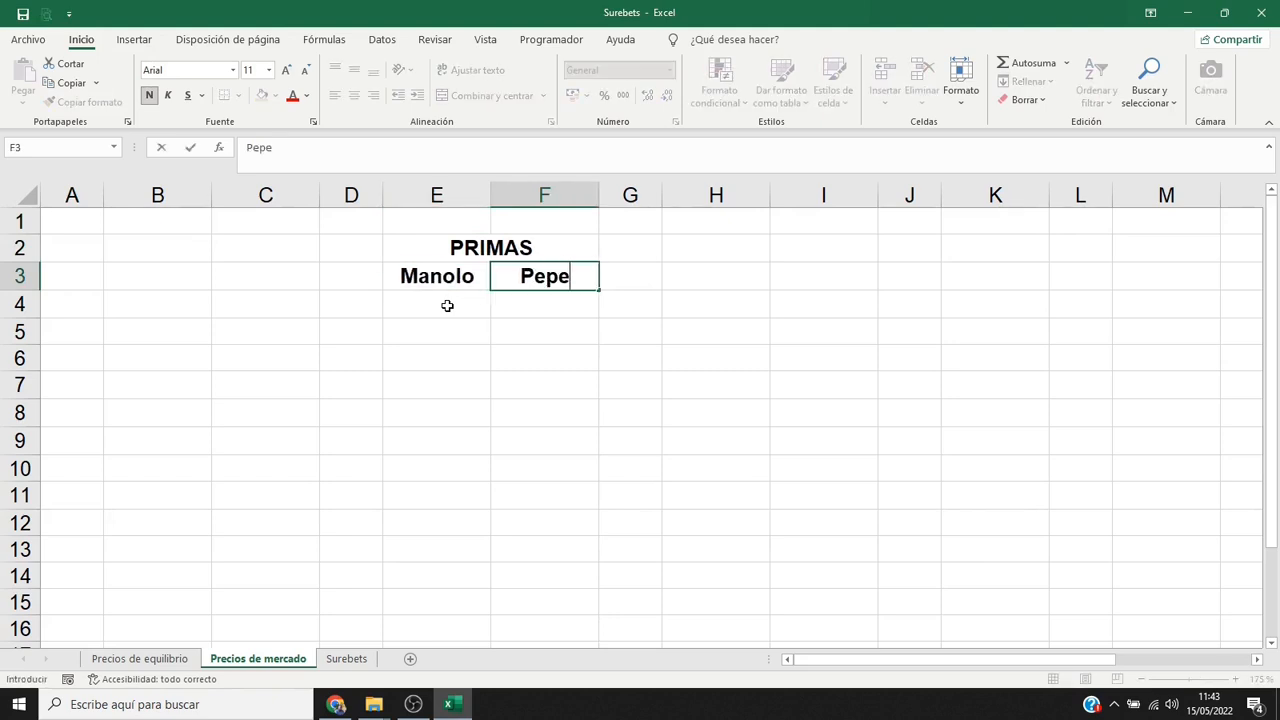
key(Return)
text(1,6)
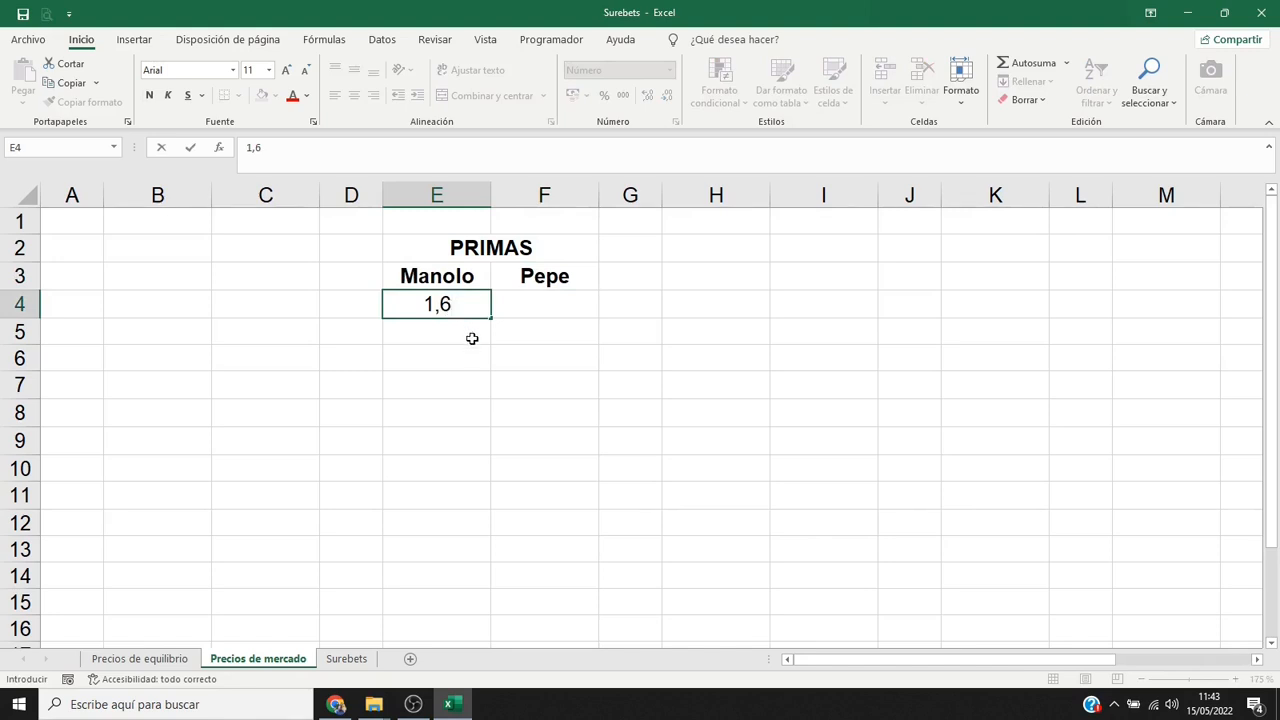
key(Tab)
text(2,1)
key(Return)
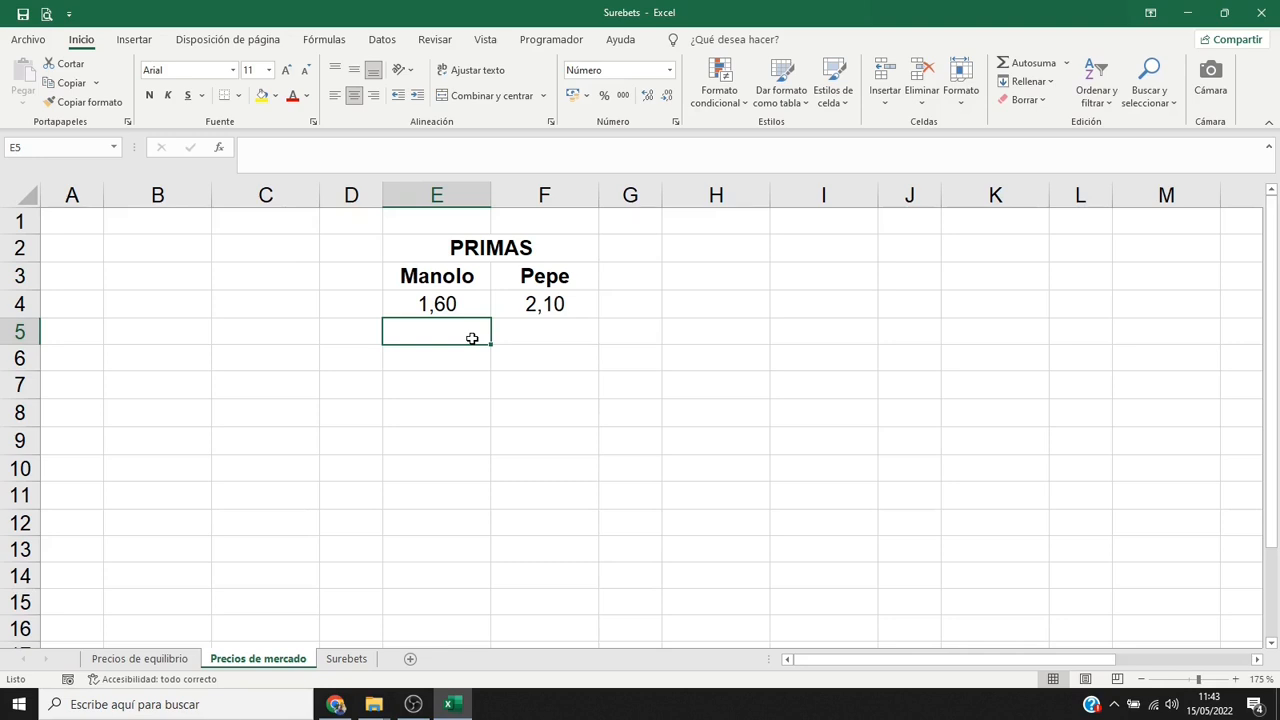
Enter the label "probabilidad implícita:" in D8.
click(373, 408)
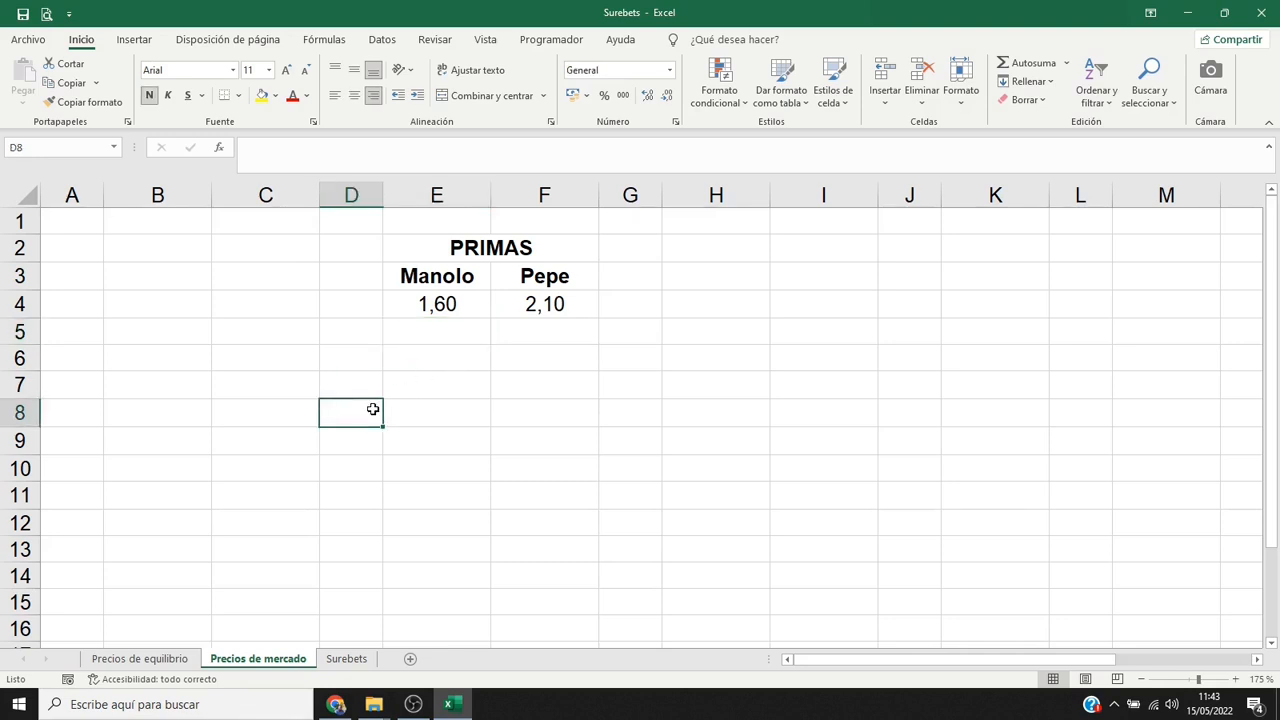
text(prob)
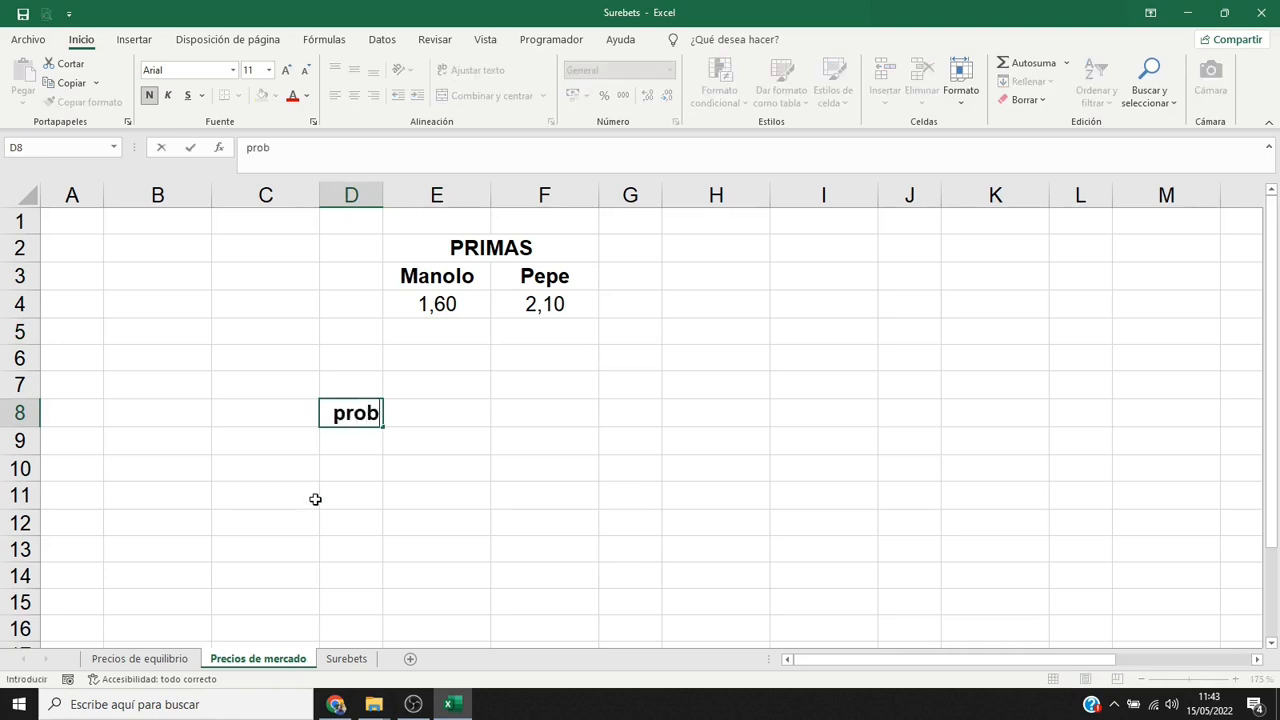
text(abilidad implícita:)
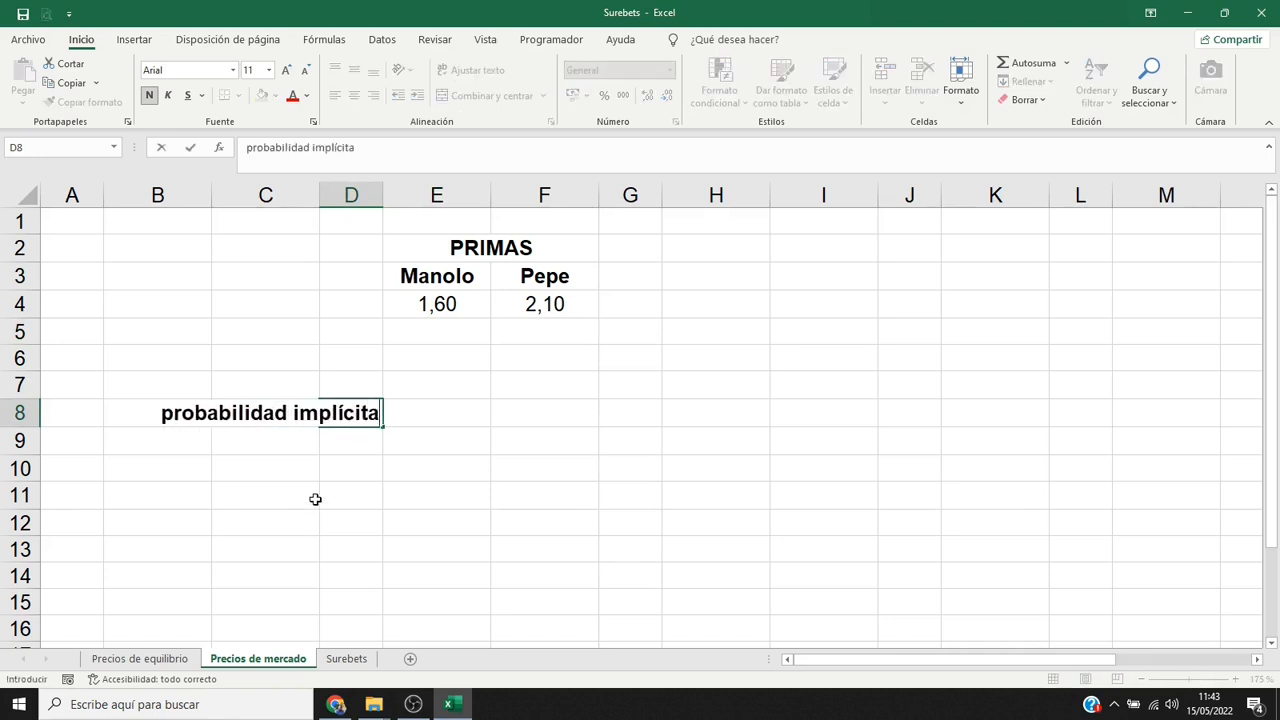
key(Tab)
Calculate the first competitor's implied probability in E8 with the formula =E4^-1.
text(=1/)
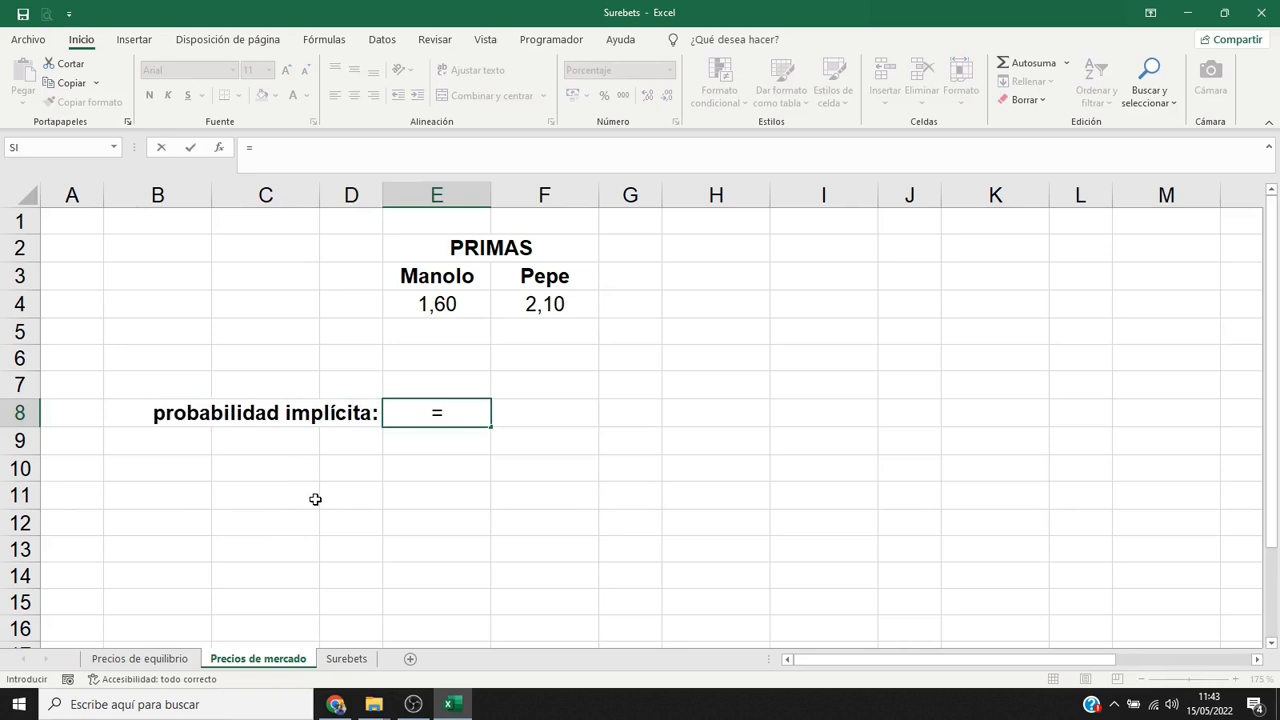
click(425, 305)
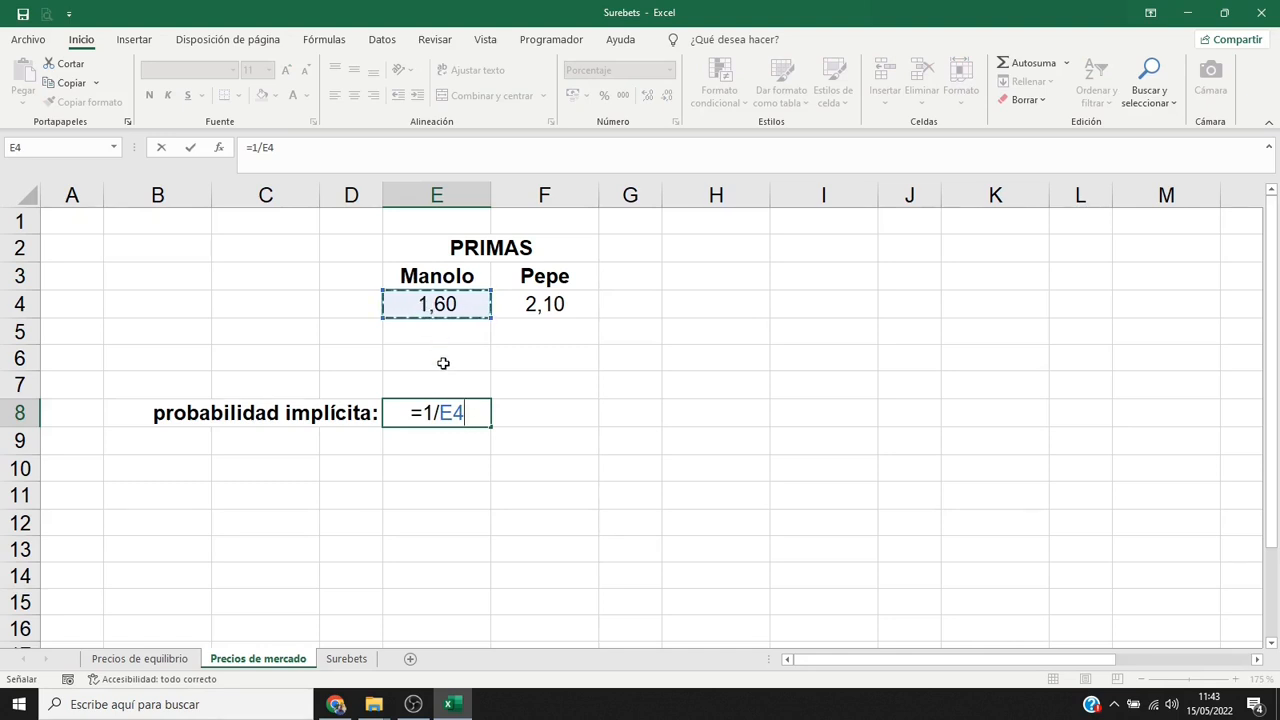
drag(427, 411, 489, 411)
key(BackSpace)
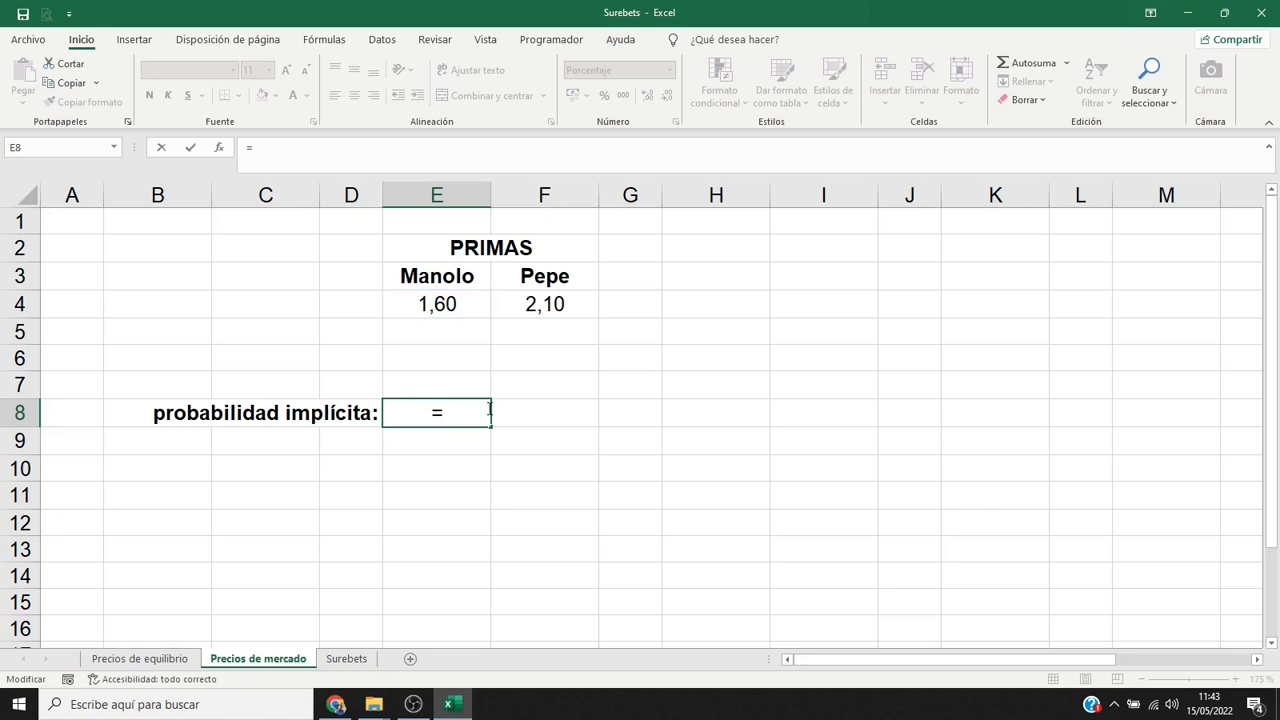
click(472, 306)
text(^-1)
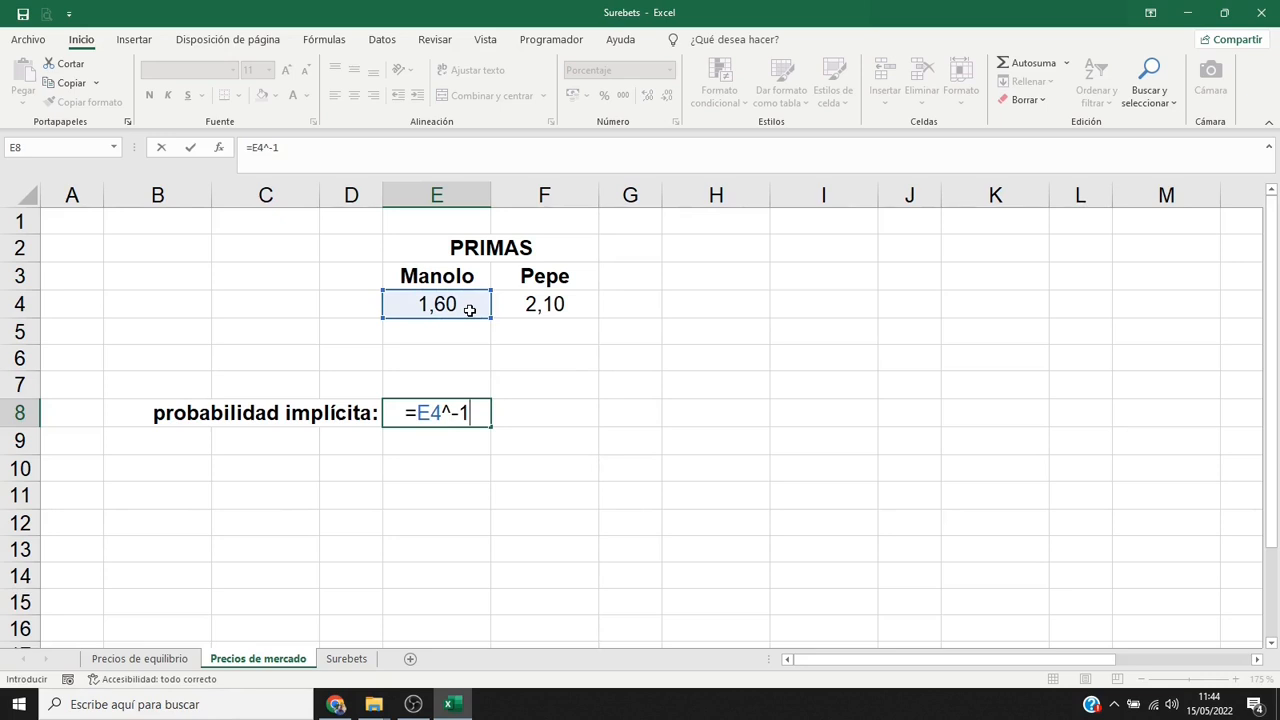
key(Return)
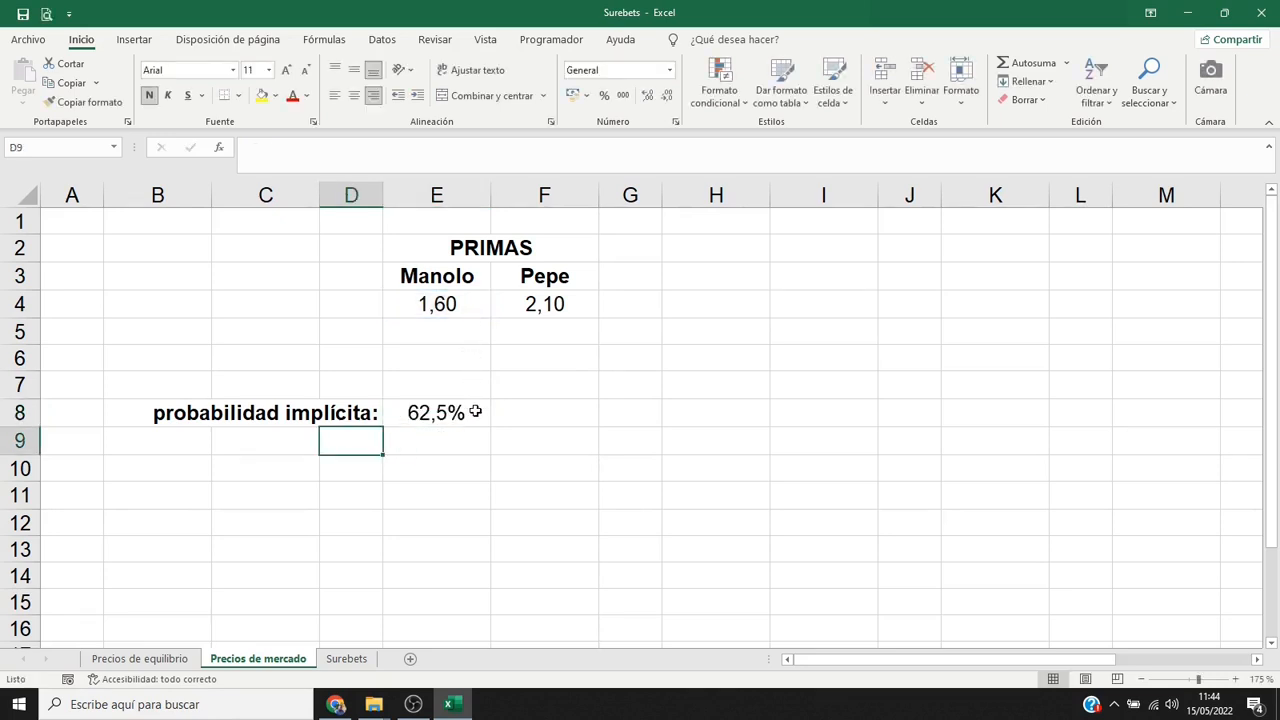
Give the implied probability in E8 a yellow fill and extend its formula and formatting to F8.
click(475, 411)
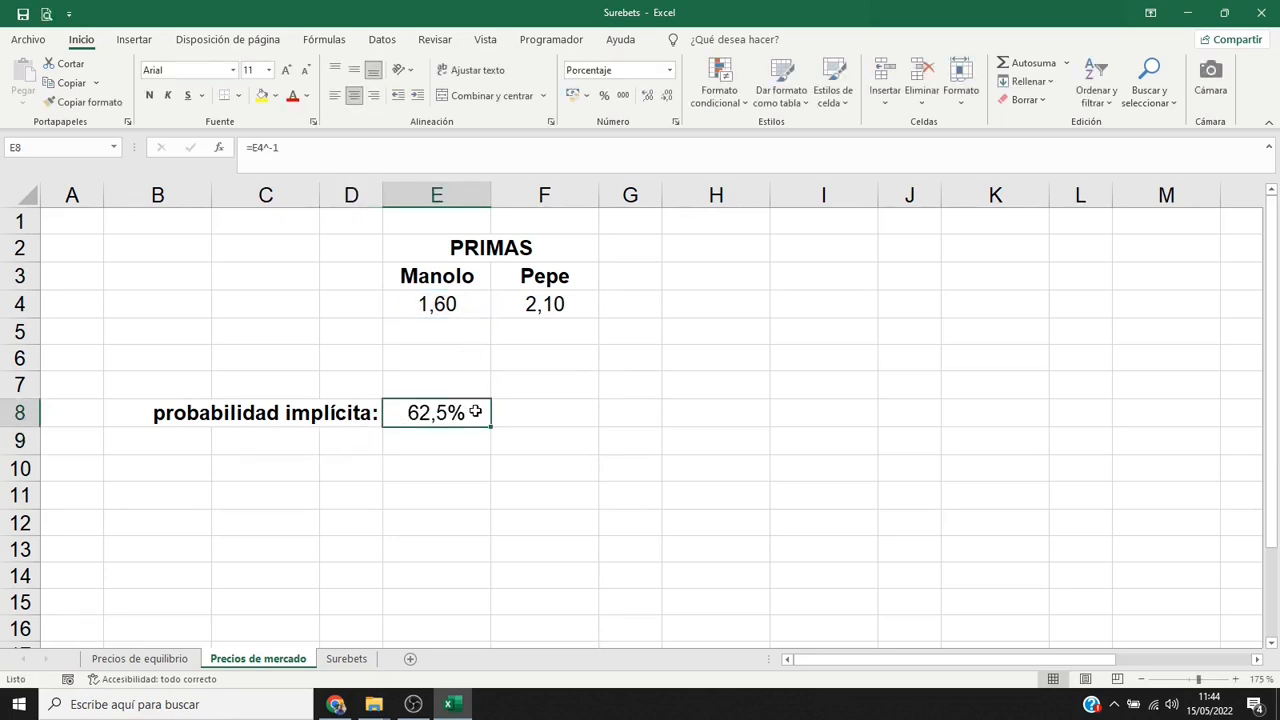
click(262, 96)
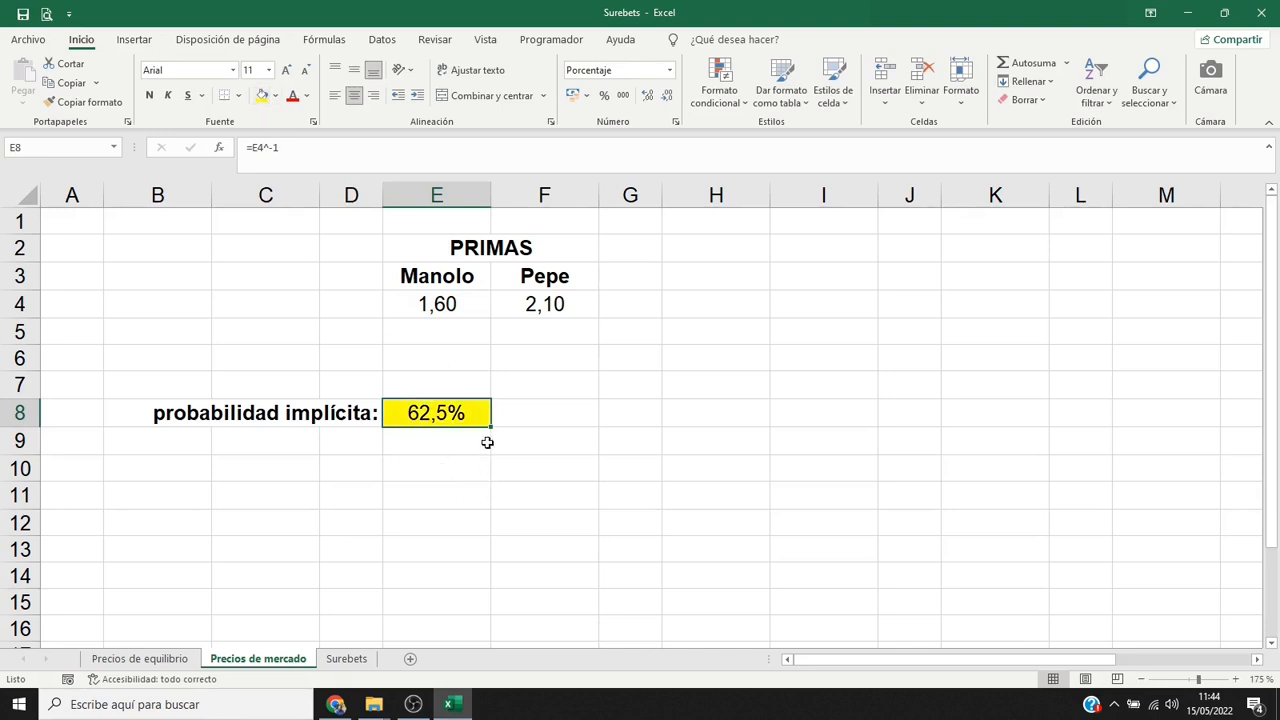
drag(491, 425, 547, 432)
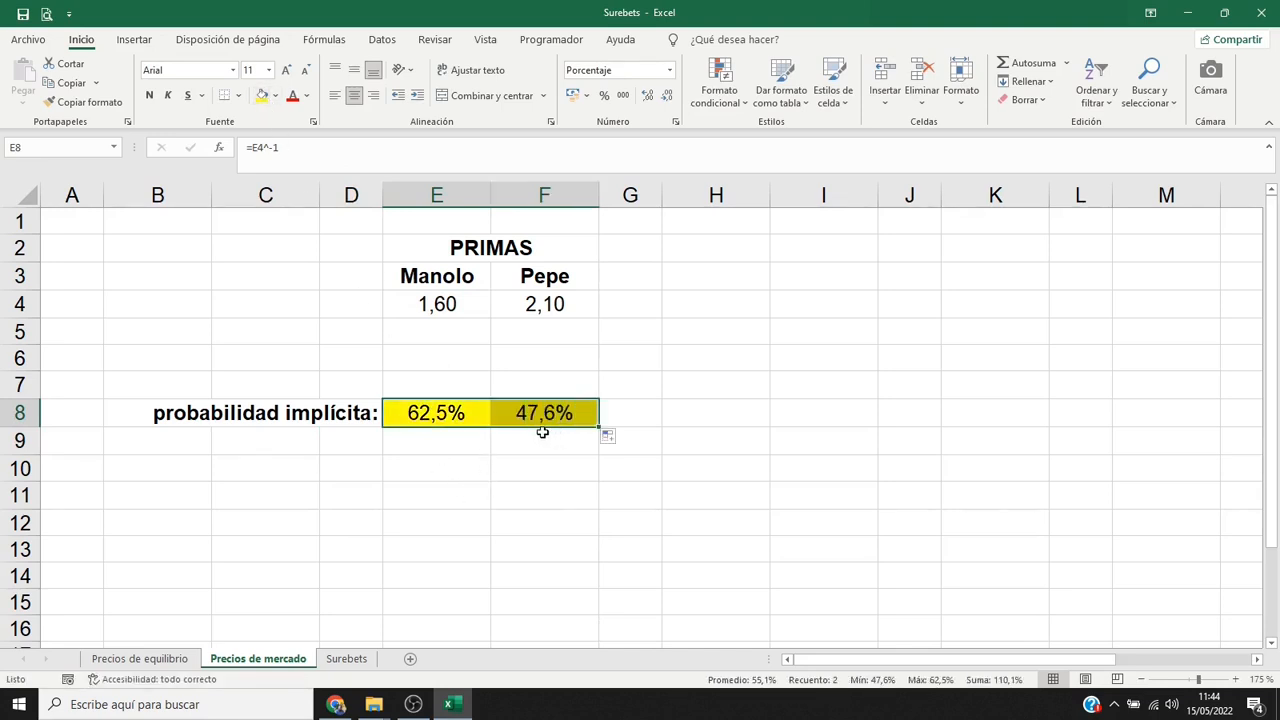
click(456, 440)
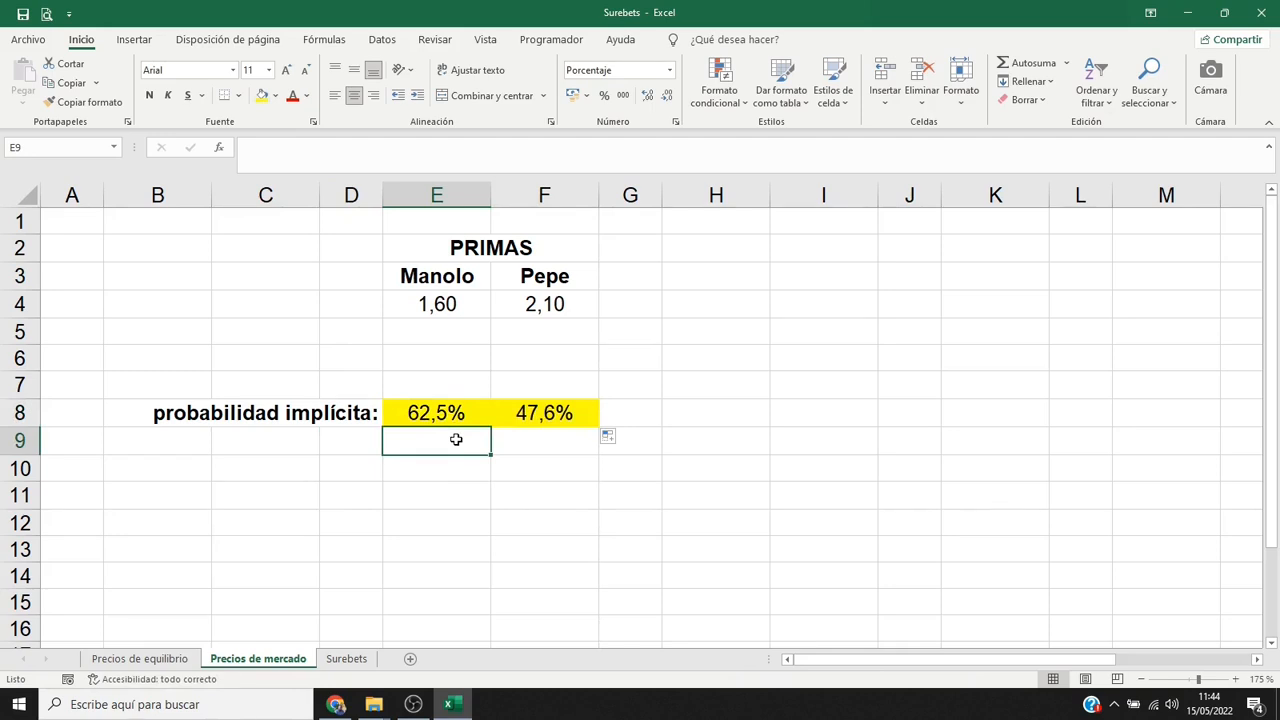
Enter the heading "Suma" in H7 and total the implied probabilities in H8 with =SUMA(E8:F8), filled yellow.
click(720, 384)
text(Suma)
key(Return)
text(=)
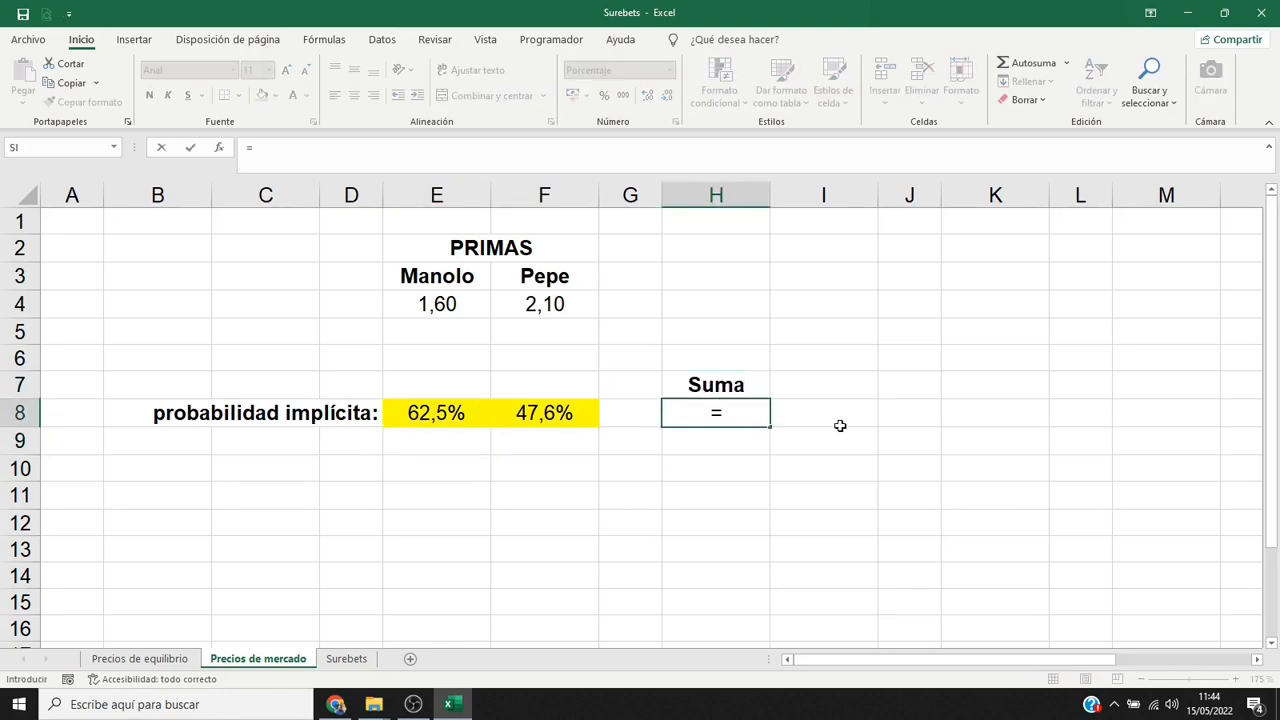
text(SUMA()
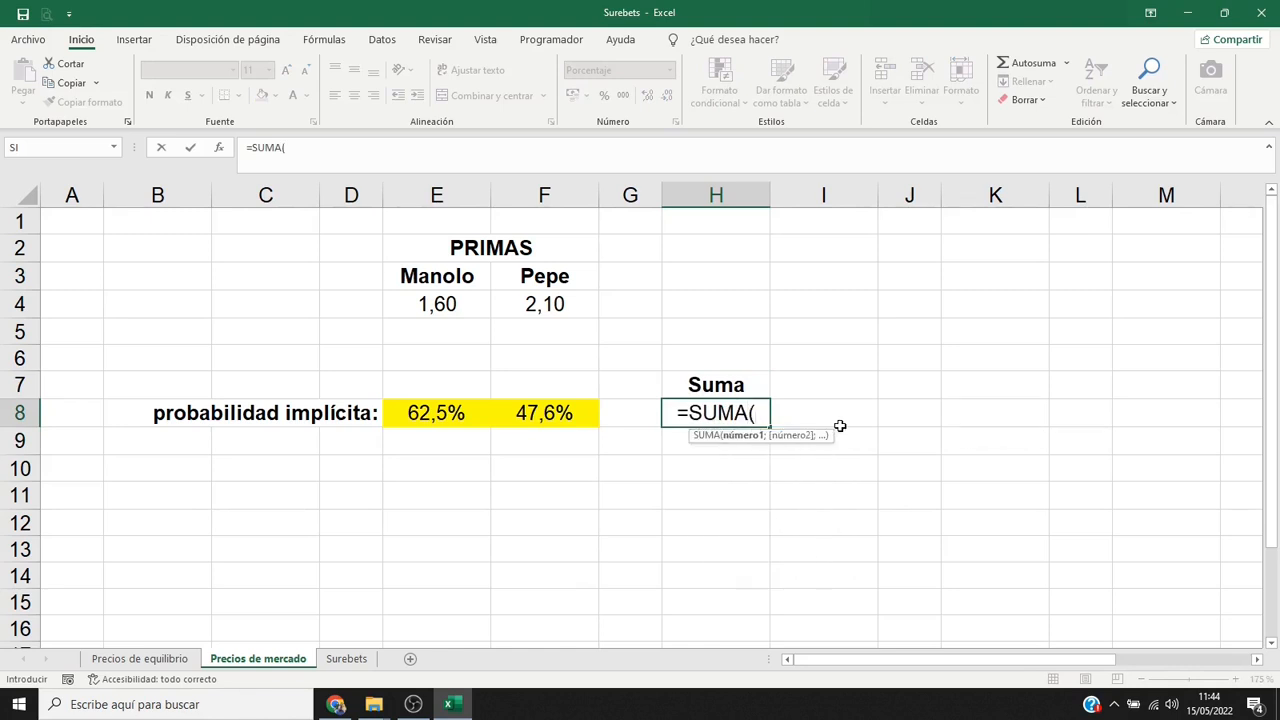
drag(430, 422, 530, 421)
text())
key(Return)
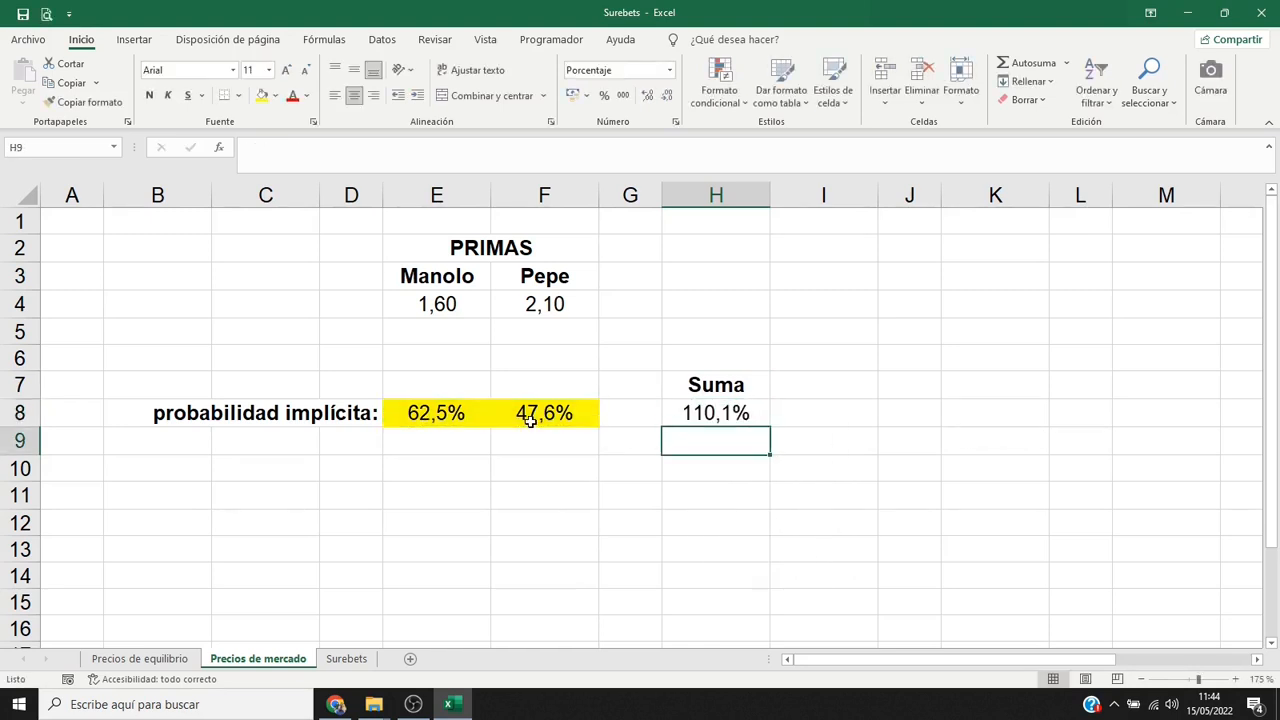
click(672, 418)
click(262, 95)
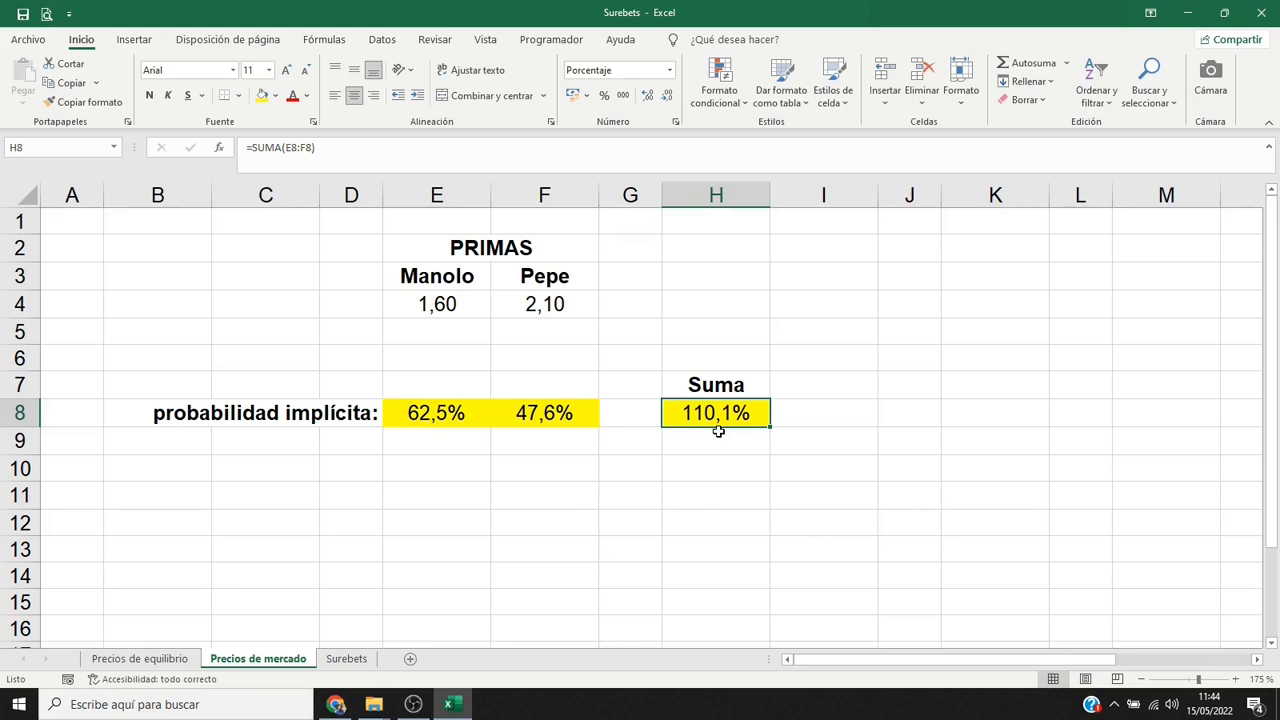
Enter the label "probabilidad real:" in D9.
click(372, 444)
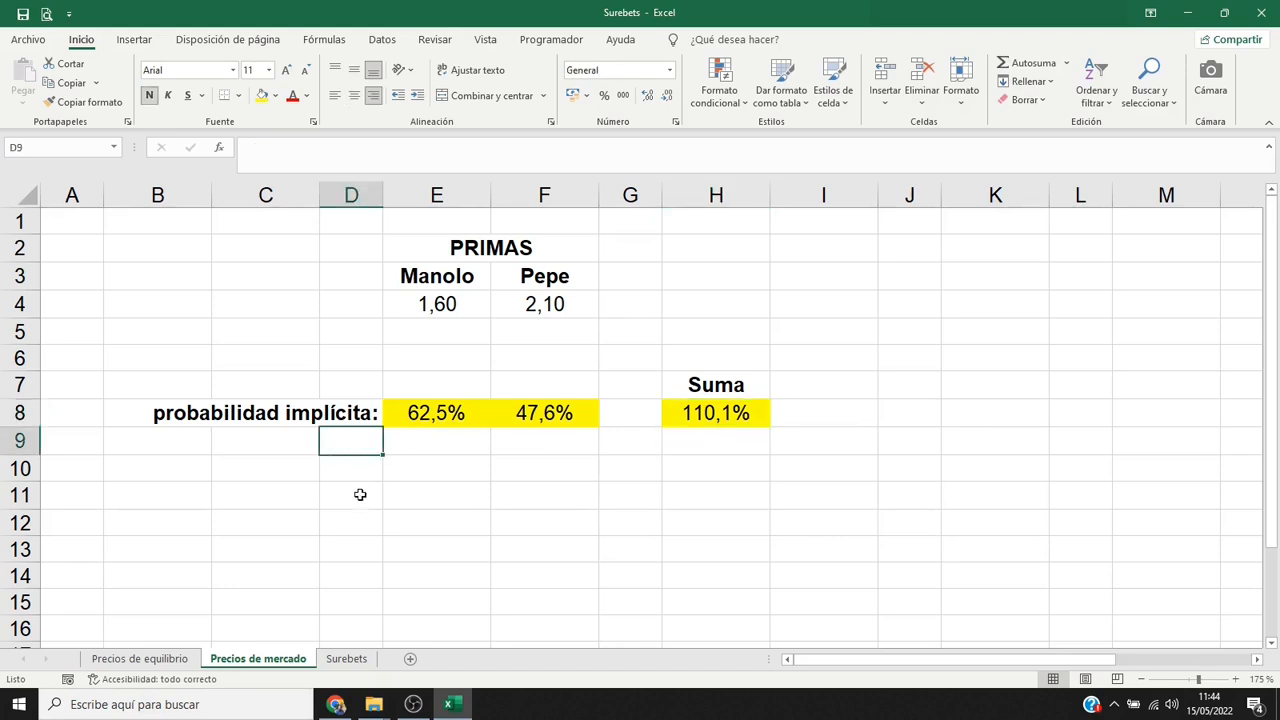
text(probabilidad )
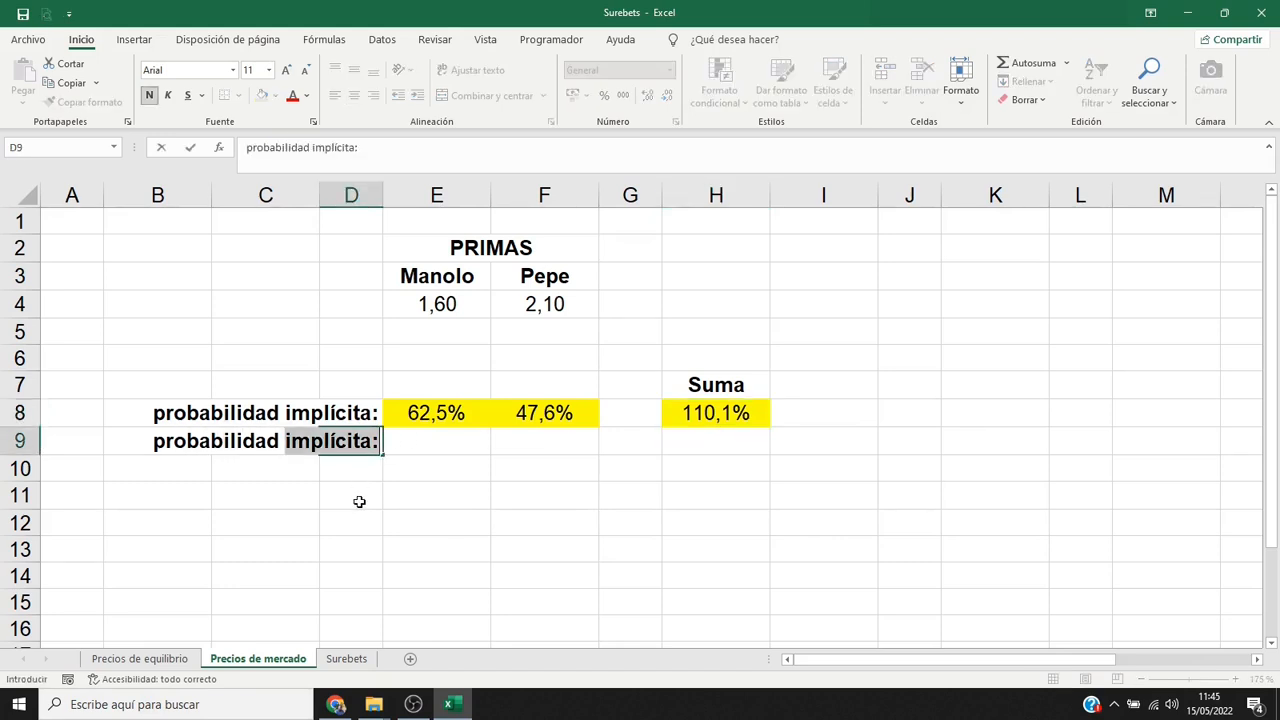
text(real:)
key(Tab)
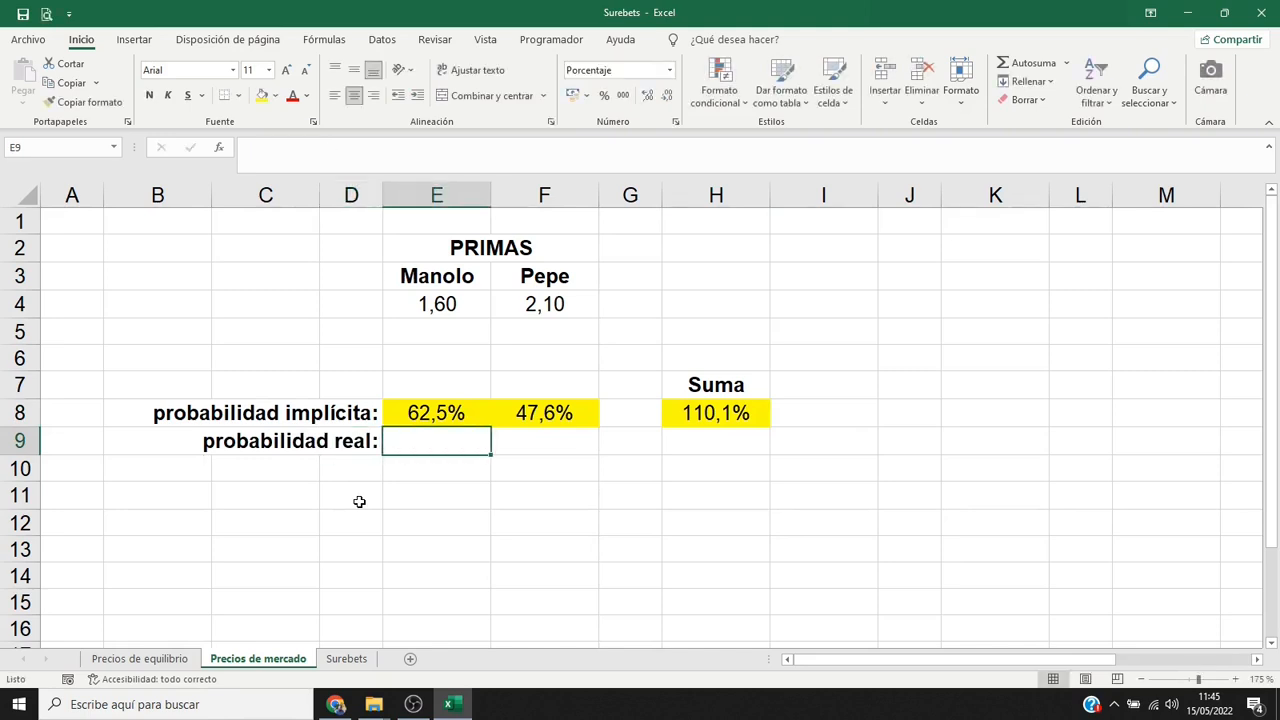
Calculate the first competitor's real probability in E9 with the formula =E8/SUMA($E8:$F8).
text(=)
key(Up)
text(/SUMA()
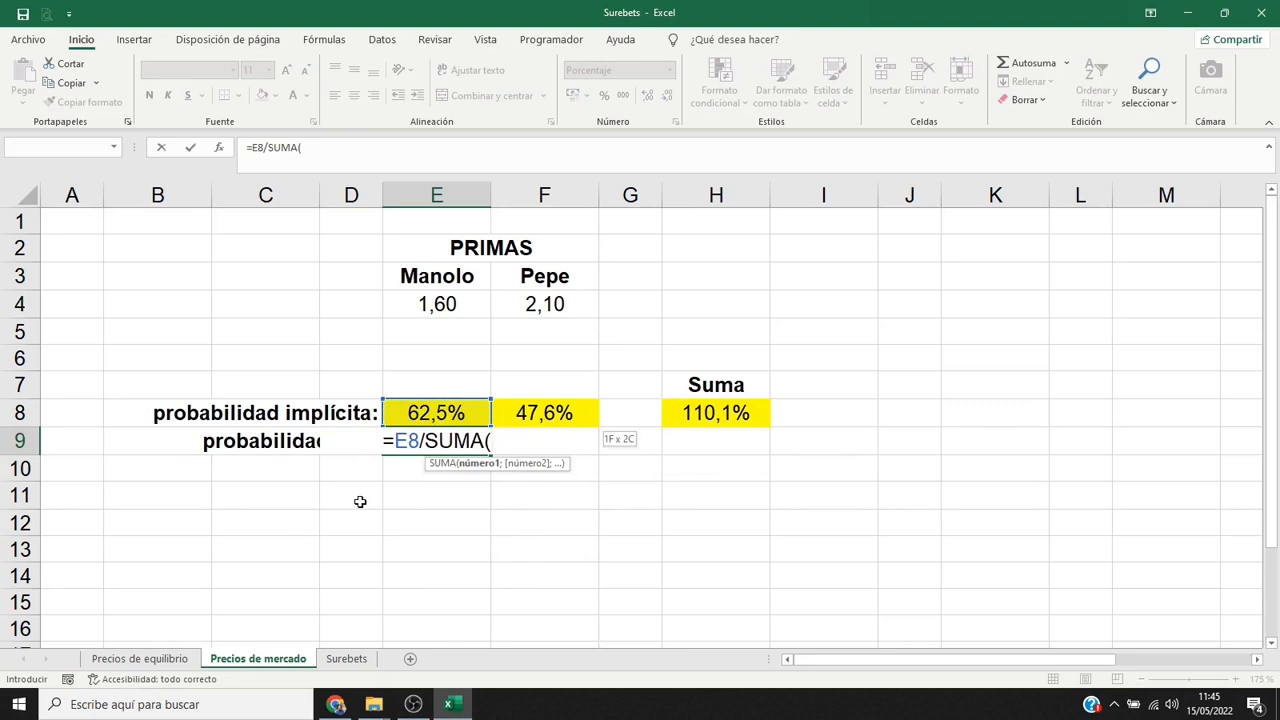
drag(440, 418, 510, 419)
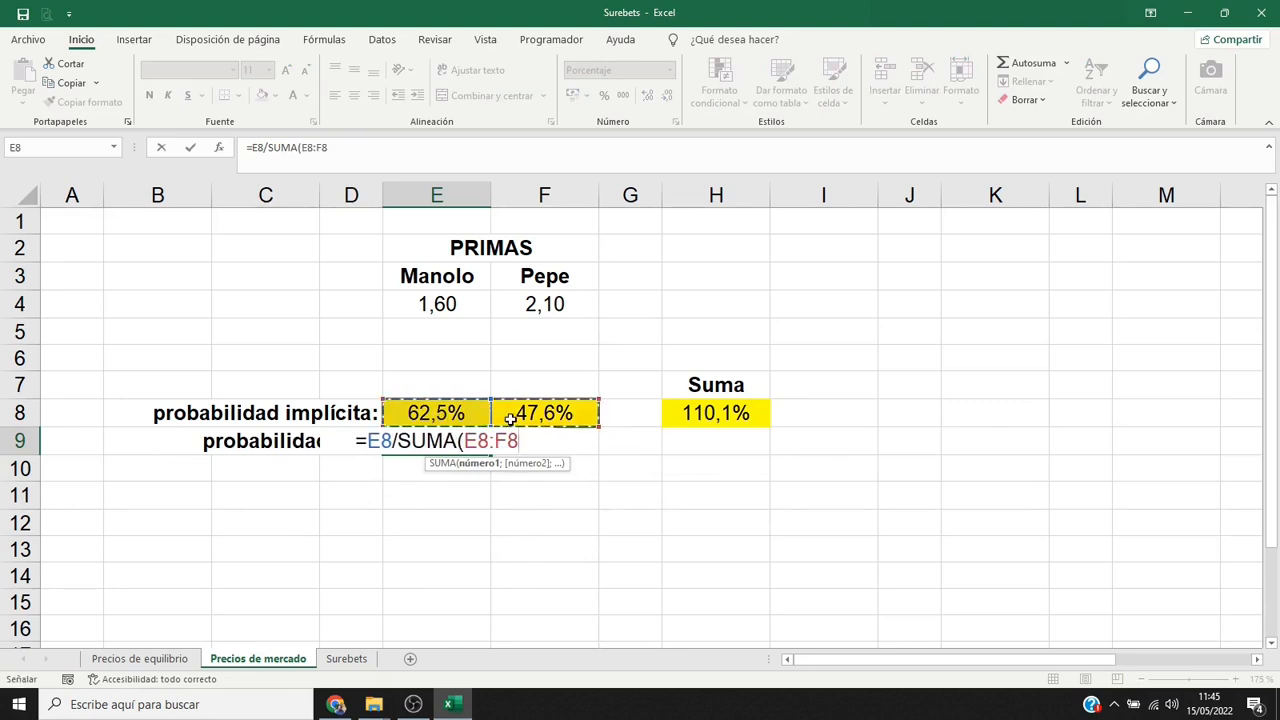
key(F4)
key(F4)
key(F4)
text())
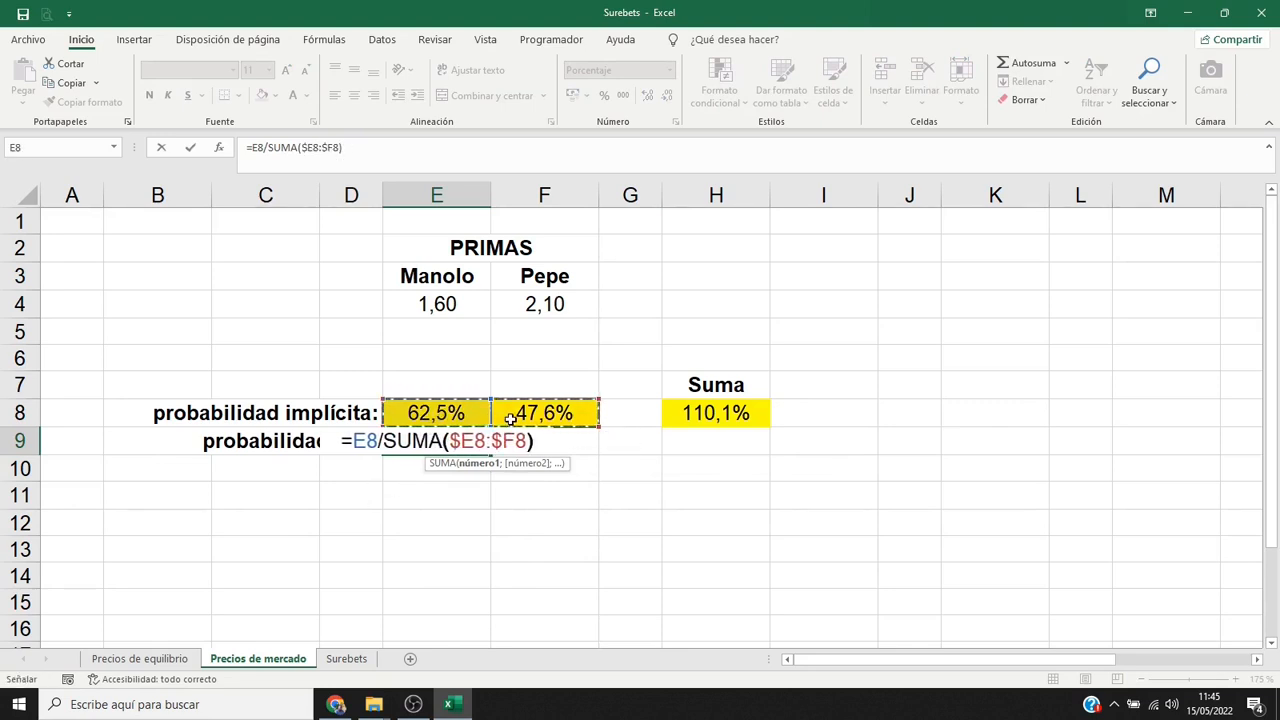
key(Return)
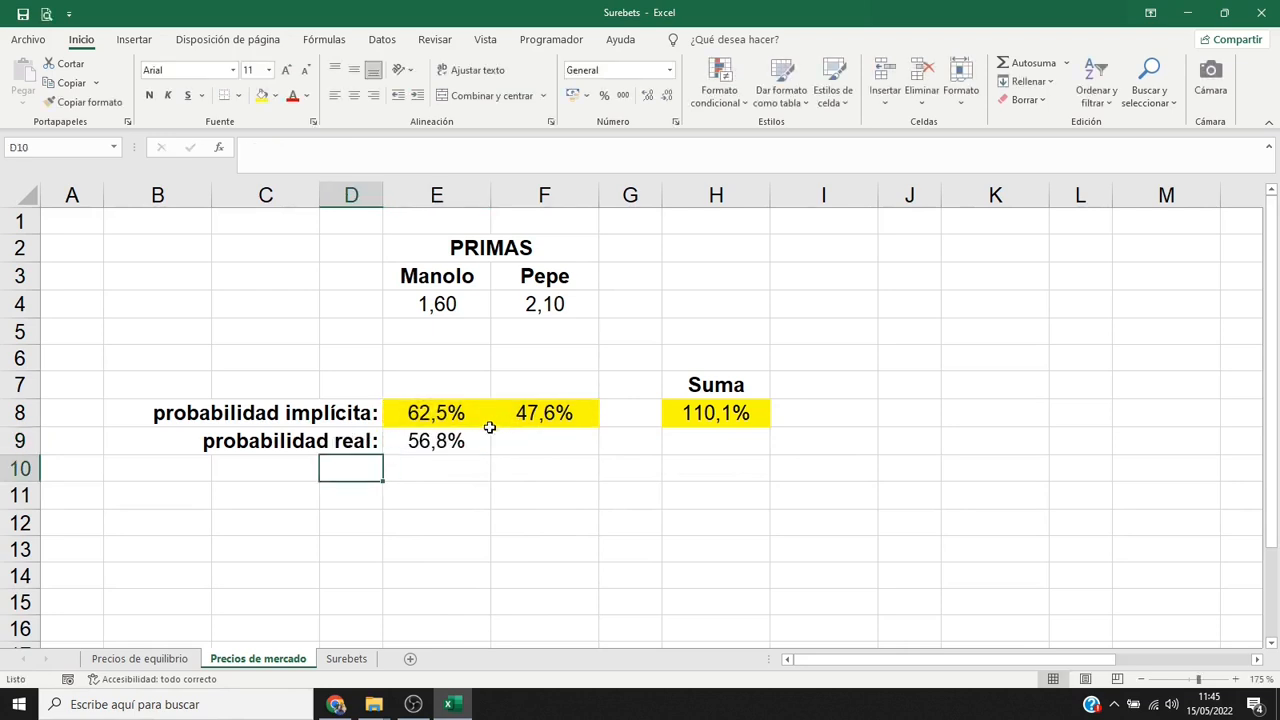
Give the real probability in E9 a yellow fill and extend its formula and formatting to F9.
click(467, 440)
click(261, 95)
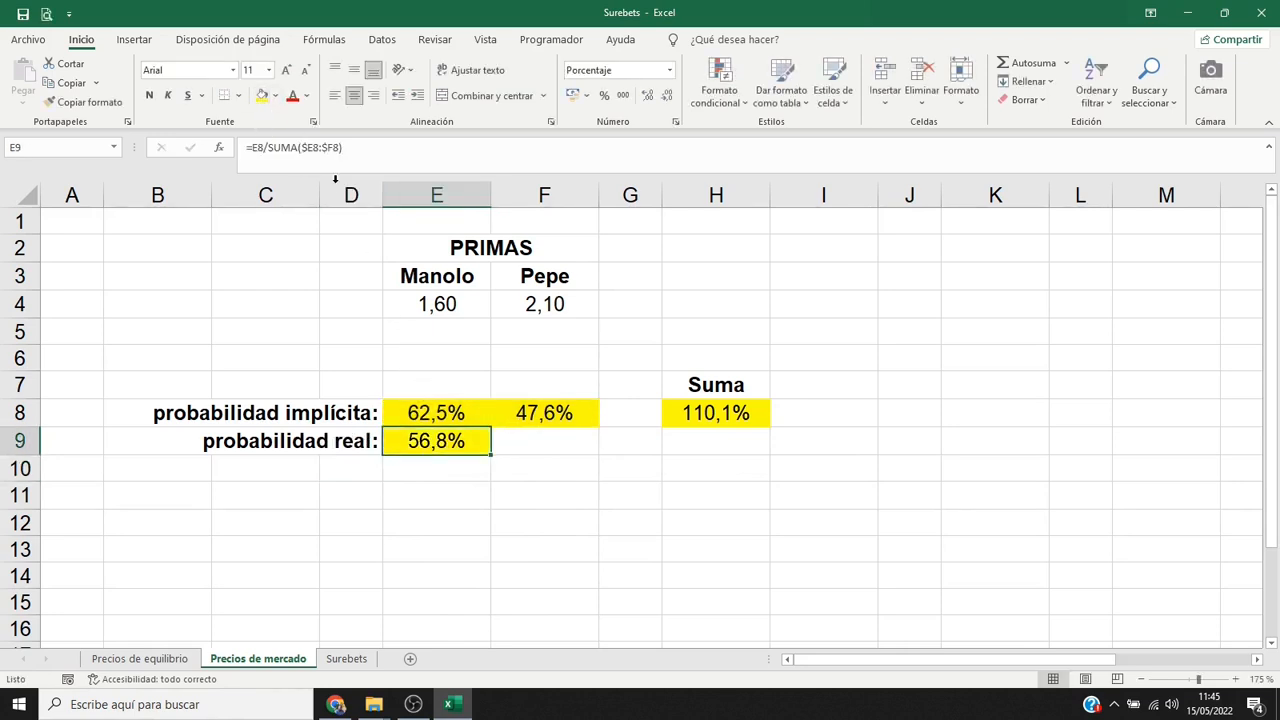
drag(491, 454, 569, 459)
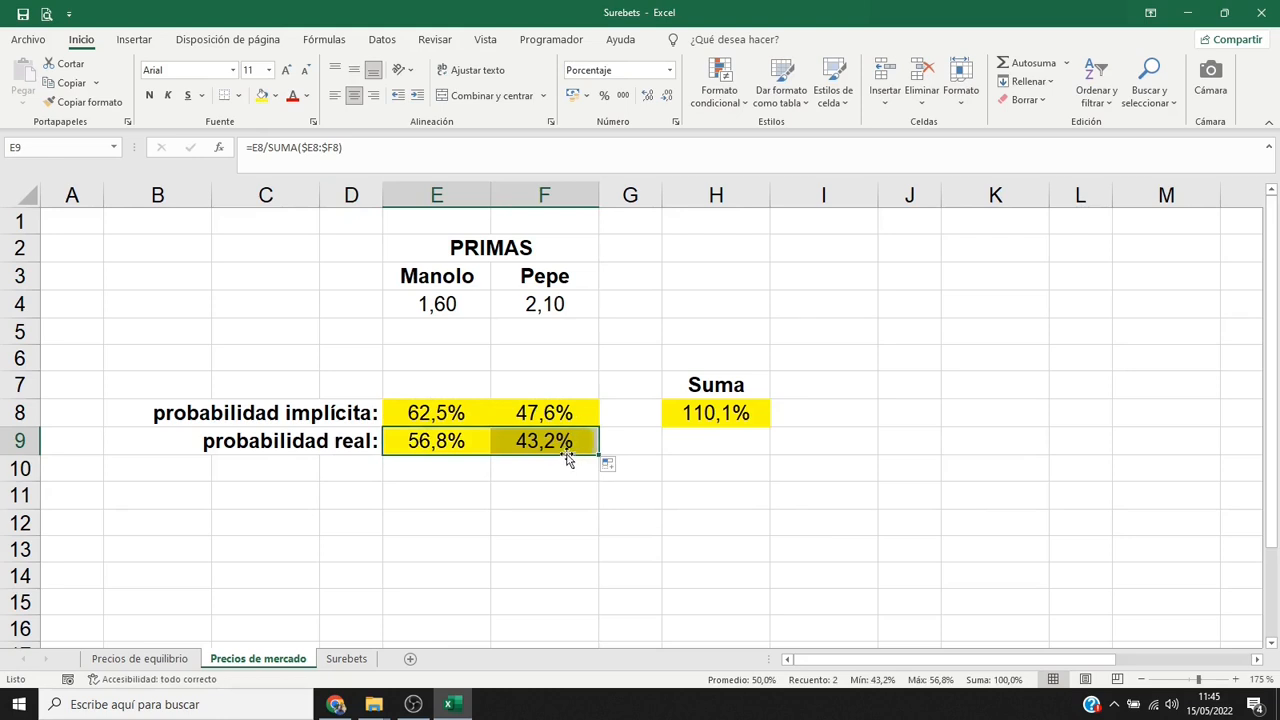
click(571, 445)
Extend the Suma formula and its yellow fill from H8 down to H9 to total the real probabilities.
click(724, 414)
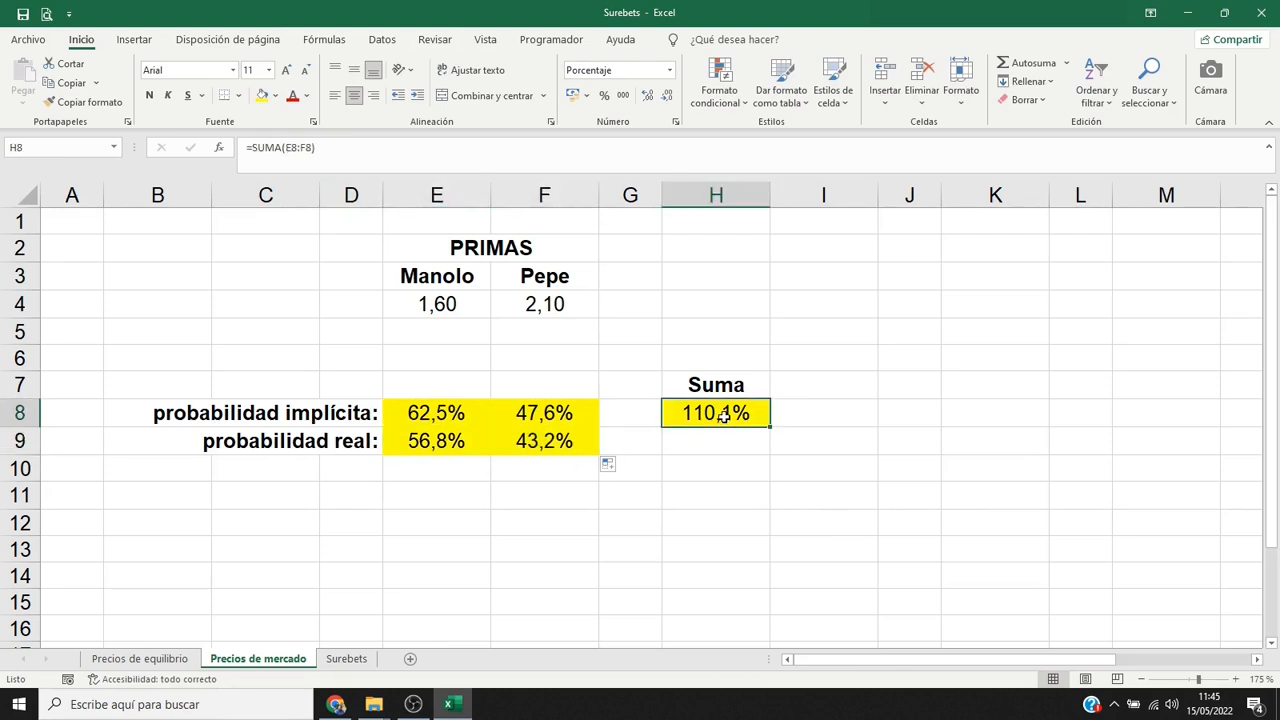
drag(769, 427, 769, 453)
click(750, 447)
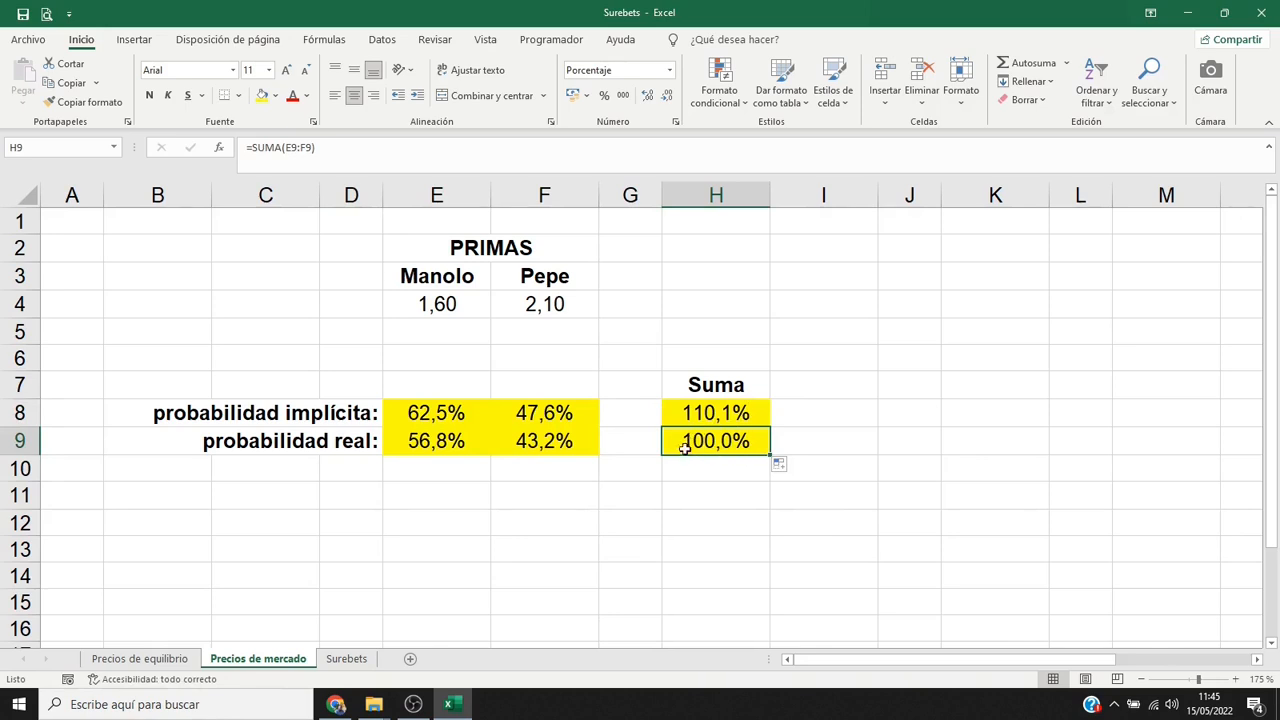
Enter the label "prima de equilibrio:" in D11.
click(371, 497)
text(prima de)
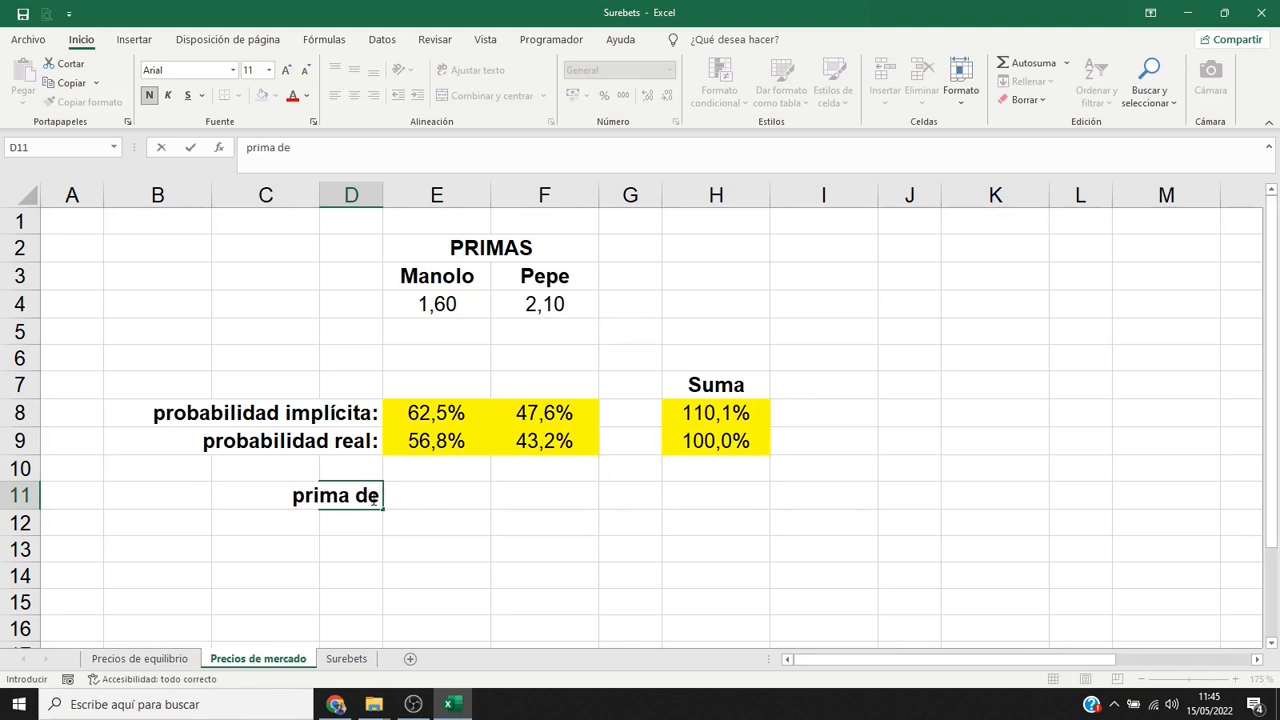
text( equilibrio:)
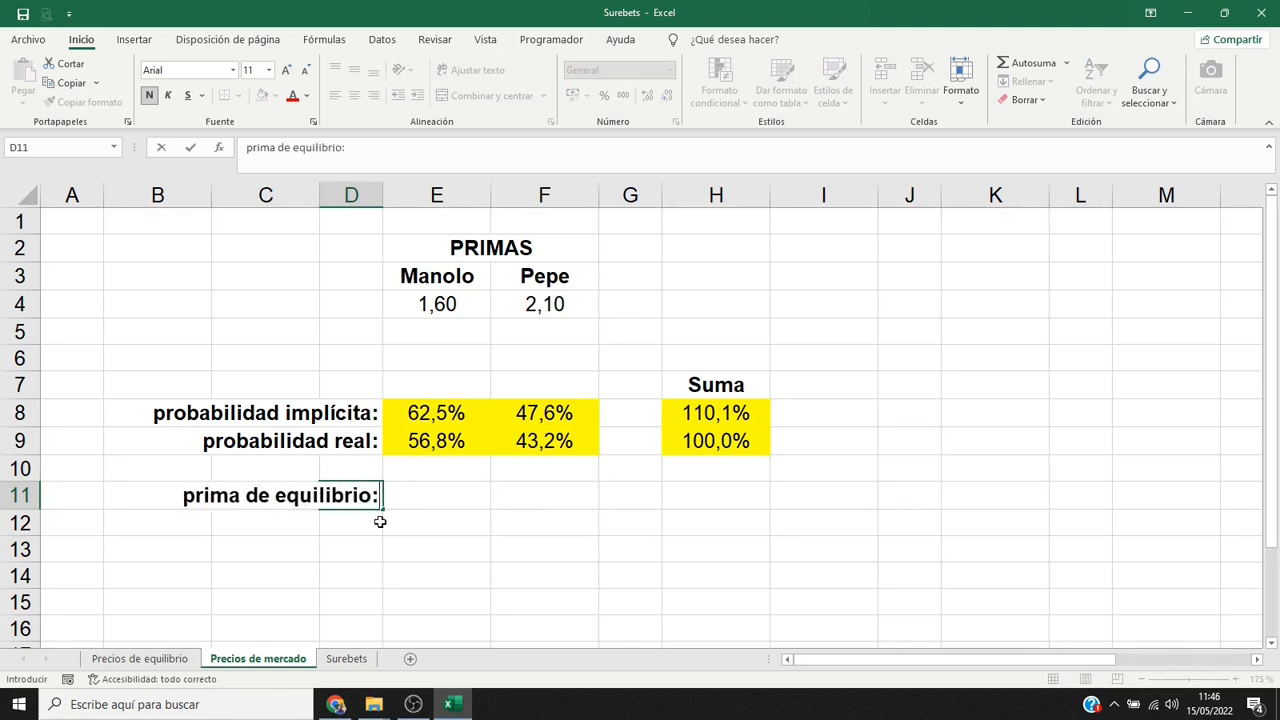
key(Tab)
Calculate the first competitor's equilibrium premium in E11 with the formula =1/E9.
text(=1/)
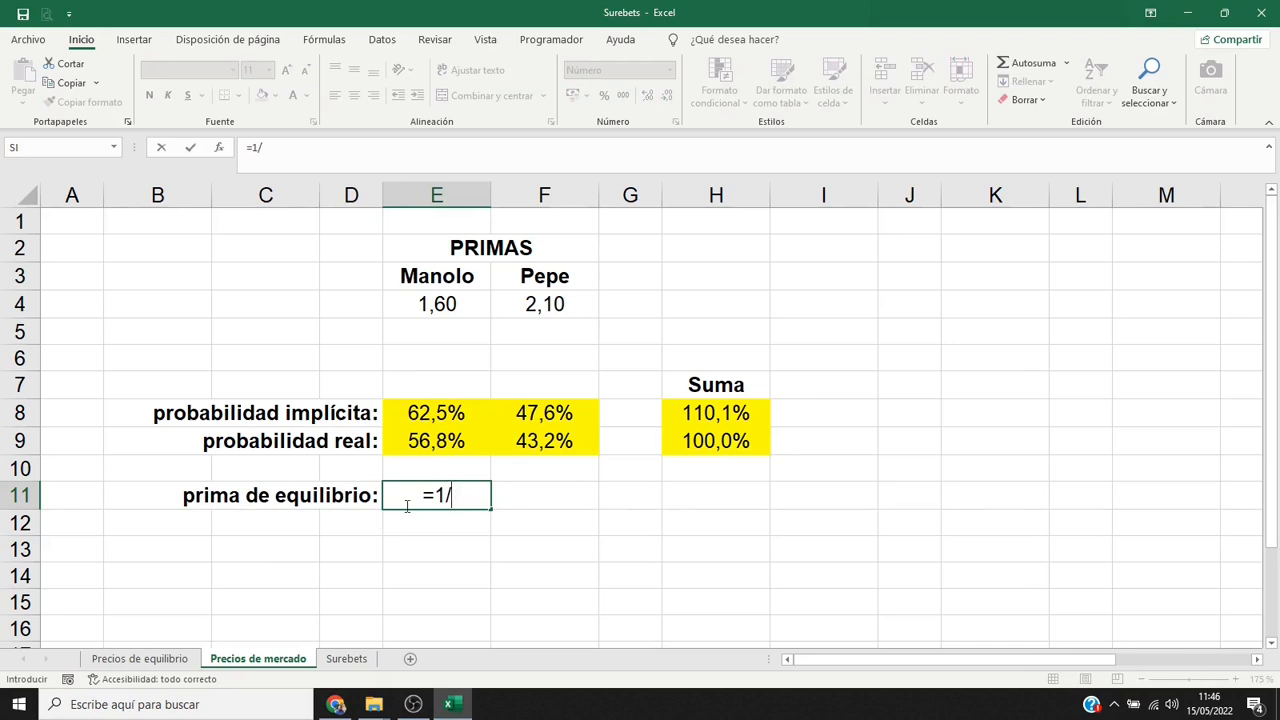
click(424, 446)
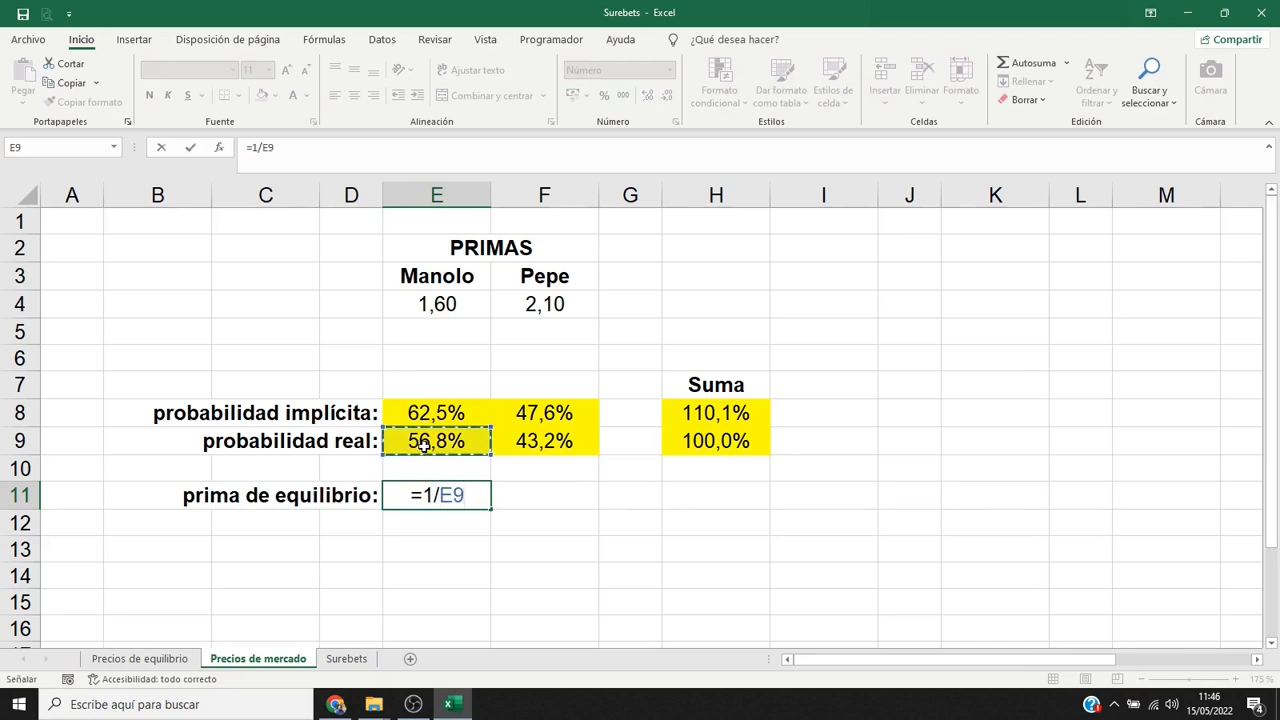
key(Return)
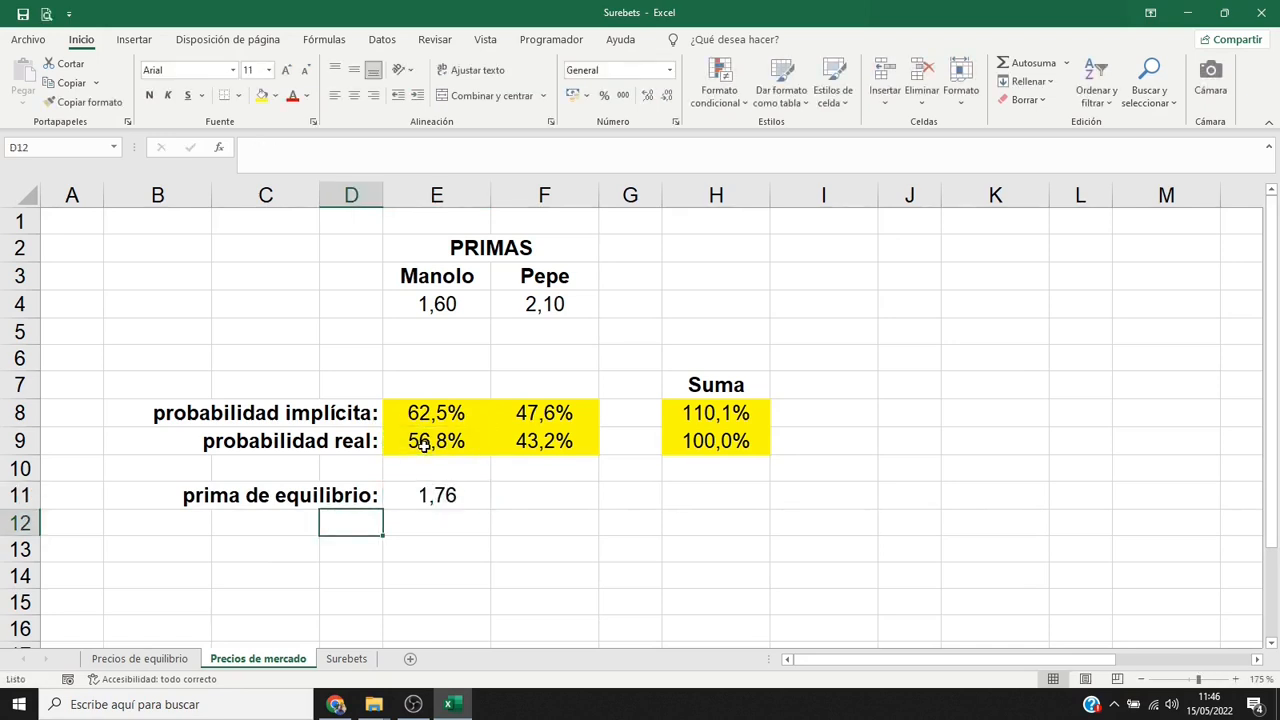
Rewrite the equilibrium premium formula in E11 as =E9^-1.
click(455, 497)
key(F2)
drag(467, 494, 422, 494)
key(BackSpace)
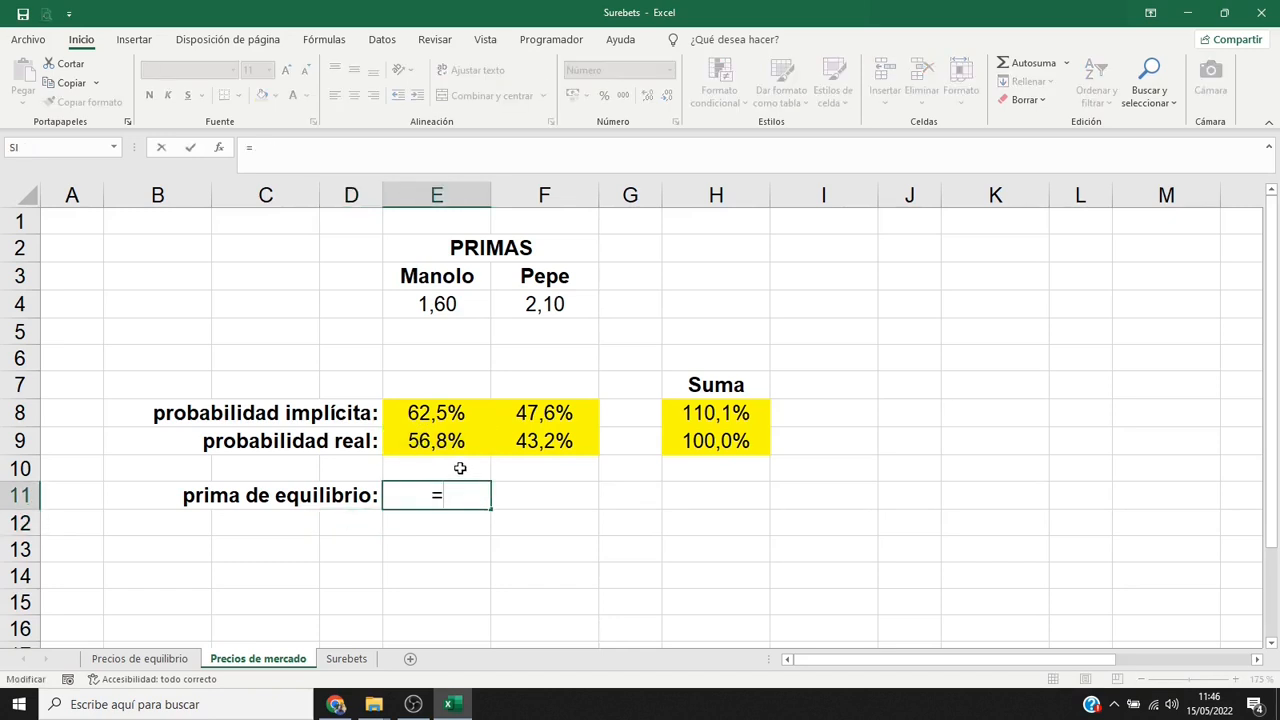
click(453, 443)
text(^-1)
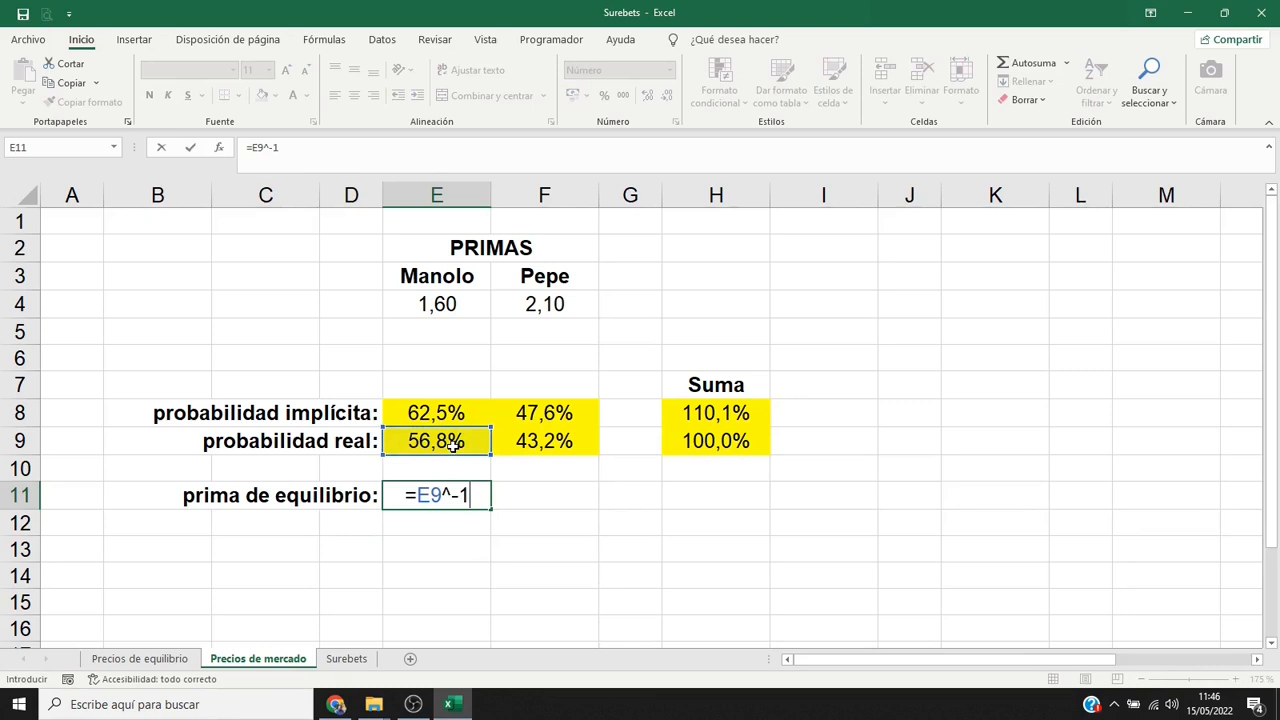
key(Return)
Give the equilibrium premium in E11 a yellow fill and extend its formula and formatting to F11.
key(Up)
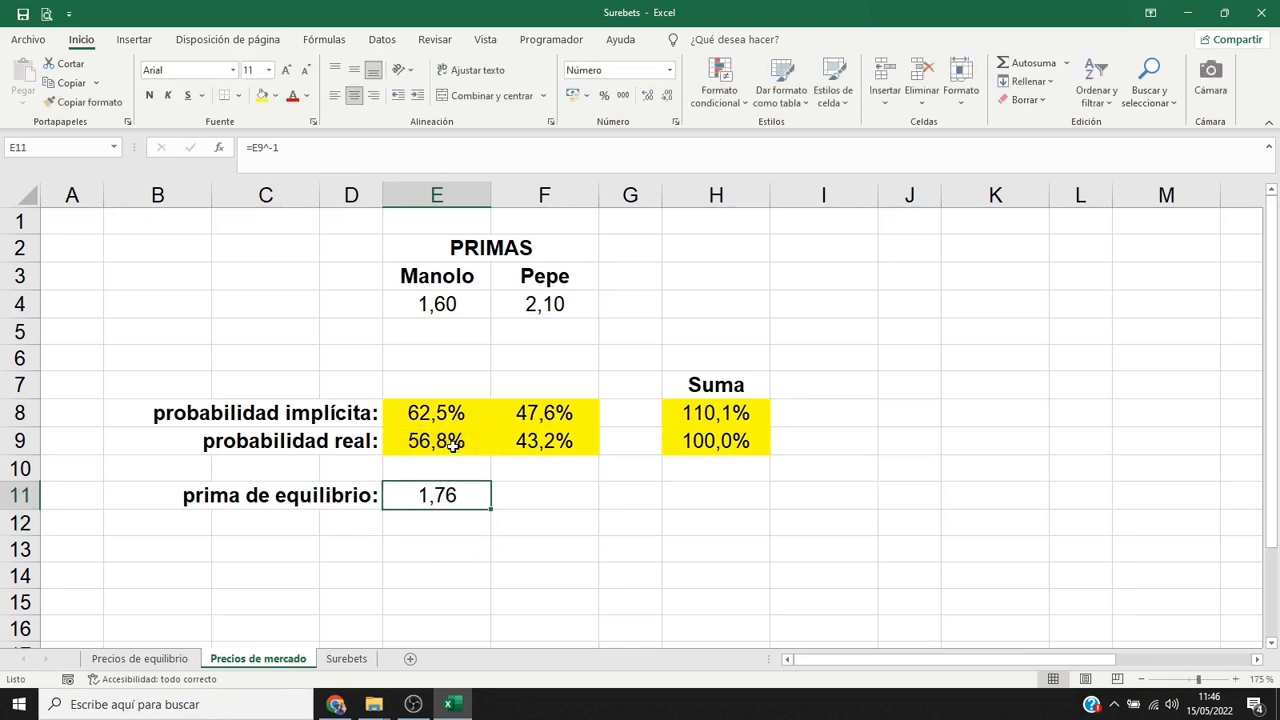
click(263, 97)
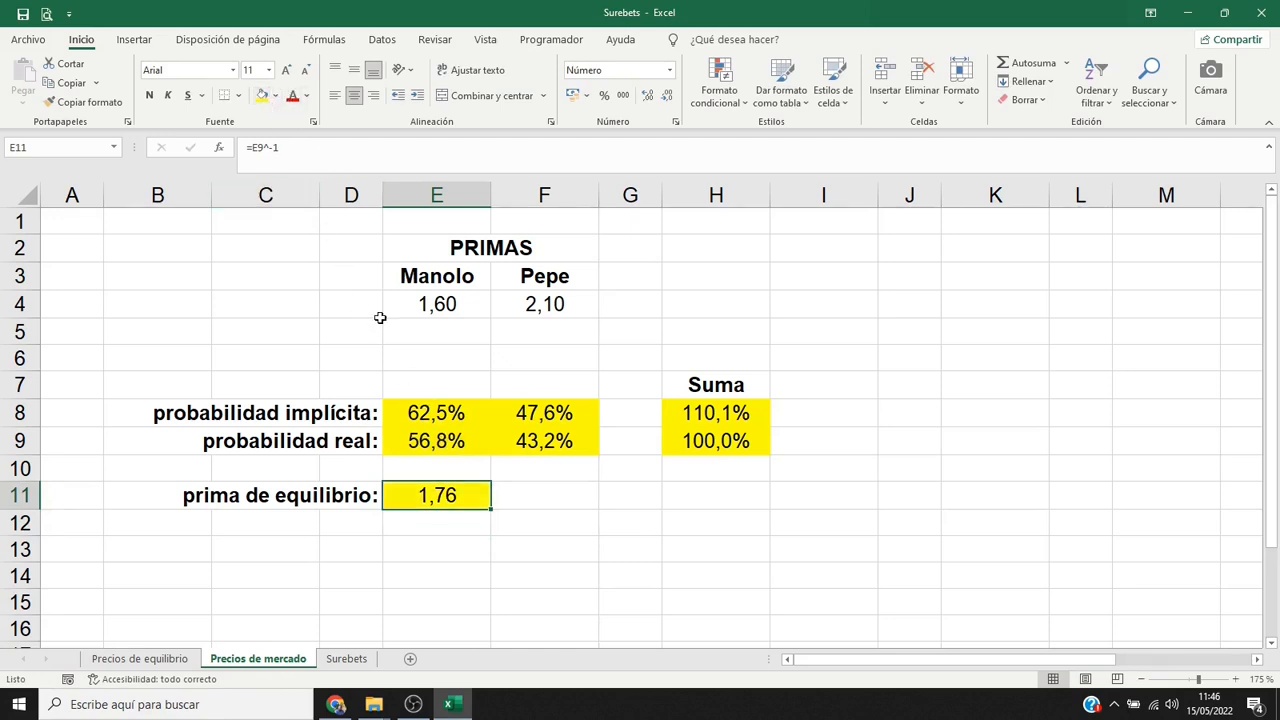
drag(491, 509, 586, 503)
click(554, 507)
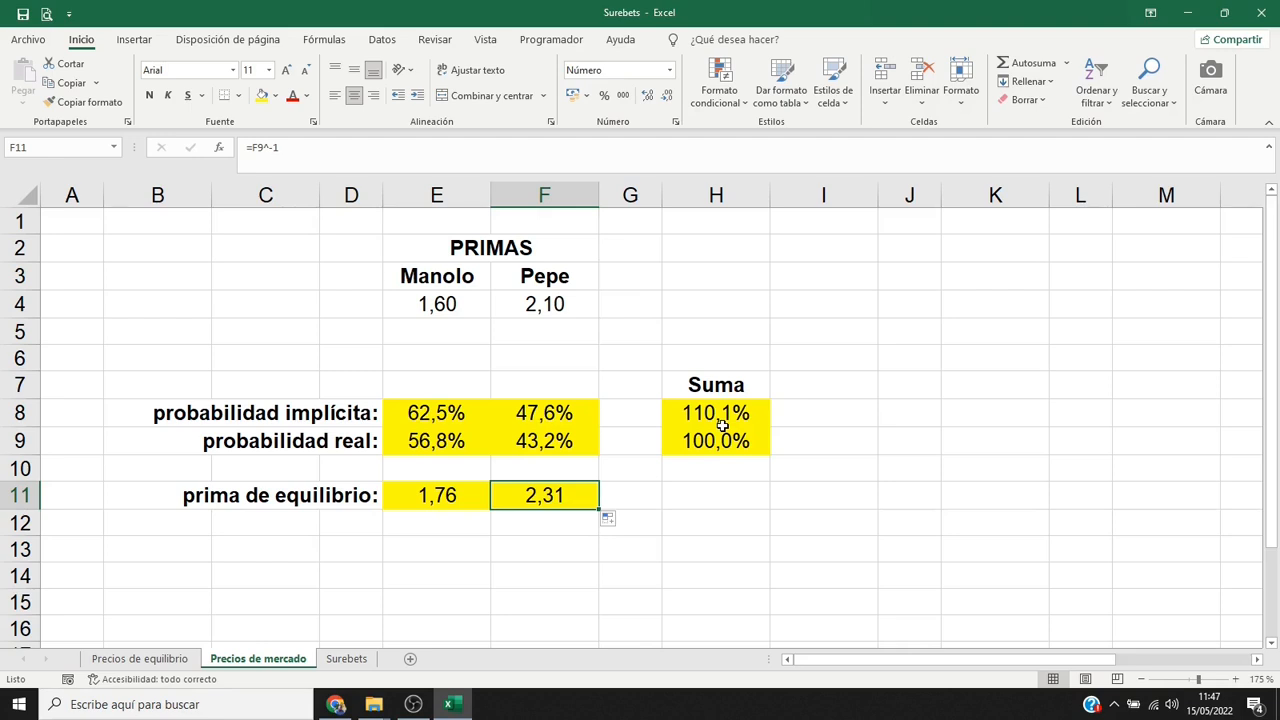
Switch to the Surebets sheet and enter the heading "PRIMAS" in B2.
click(343, 662)
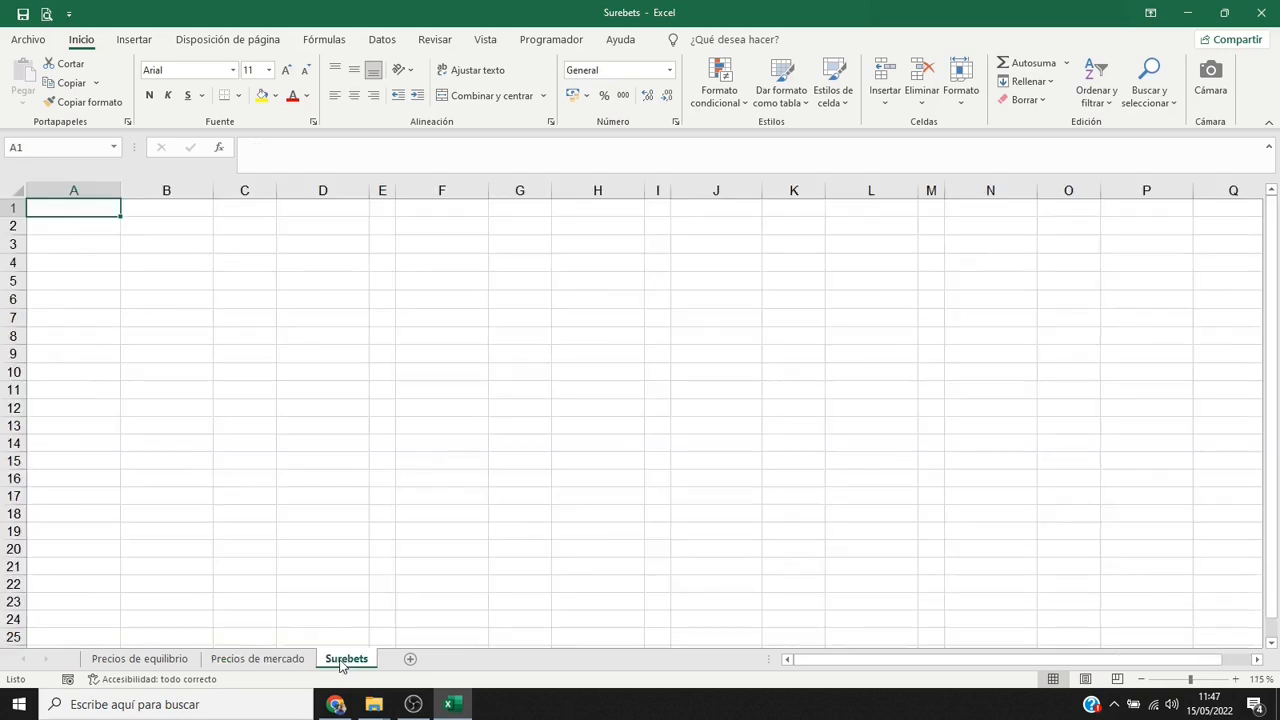
click(172, 229)
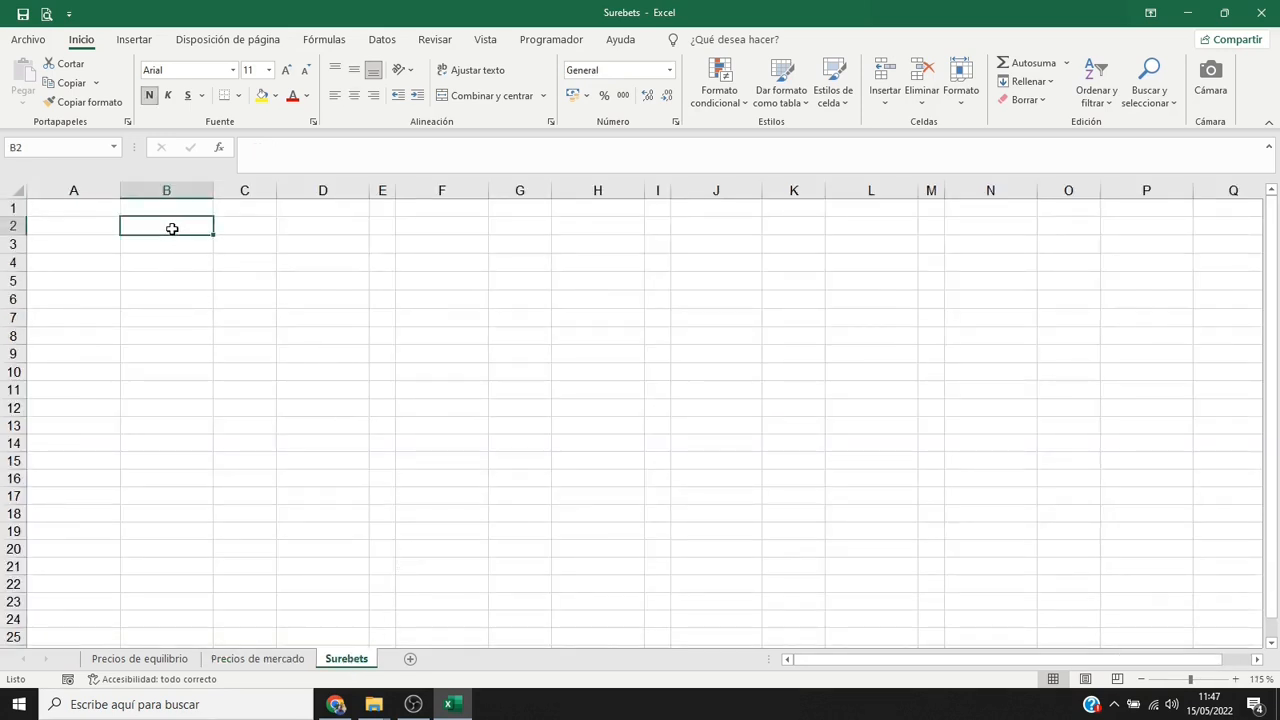
text(PRIMAS)
key(Return)
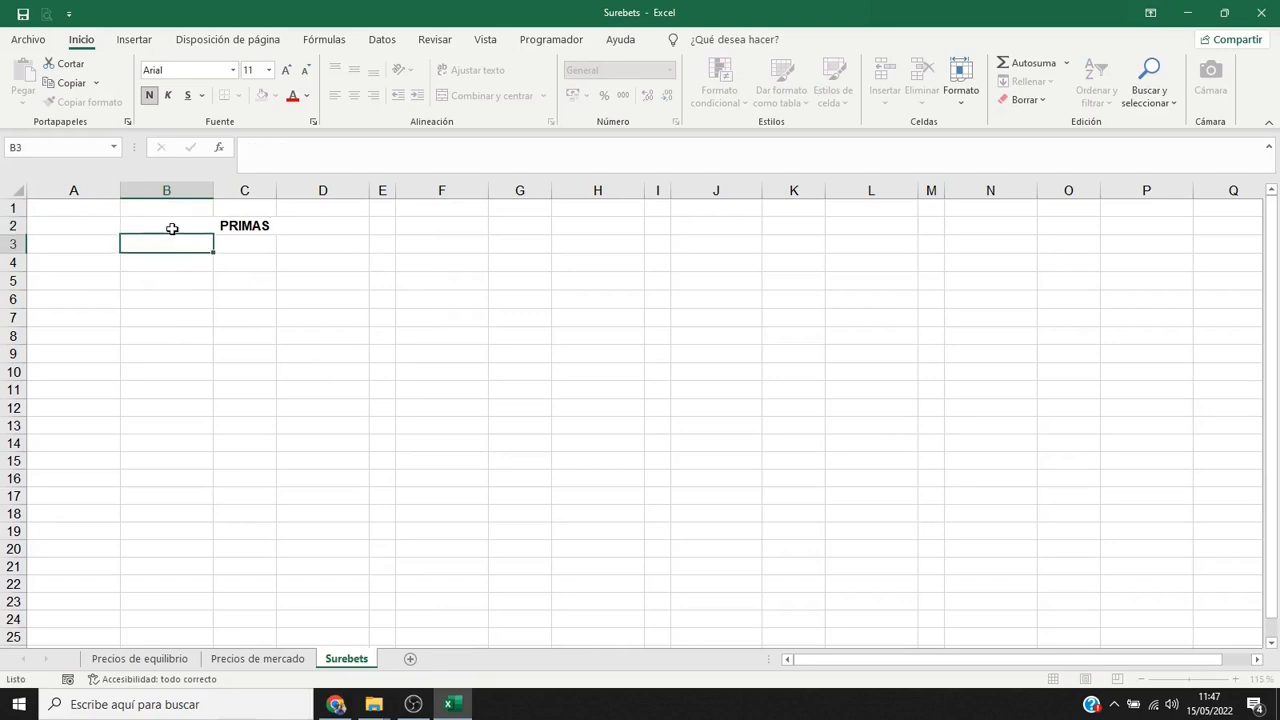
Enter the outcome headings "Santo Tomás", "X" and "Cruz Blanca" in B3 to D3.
text(Santo )
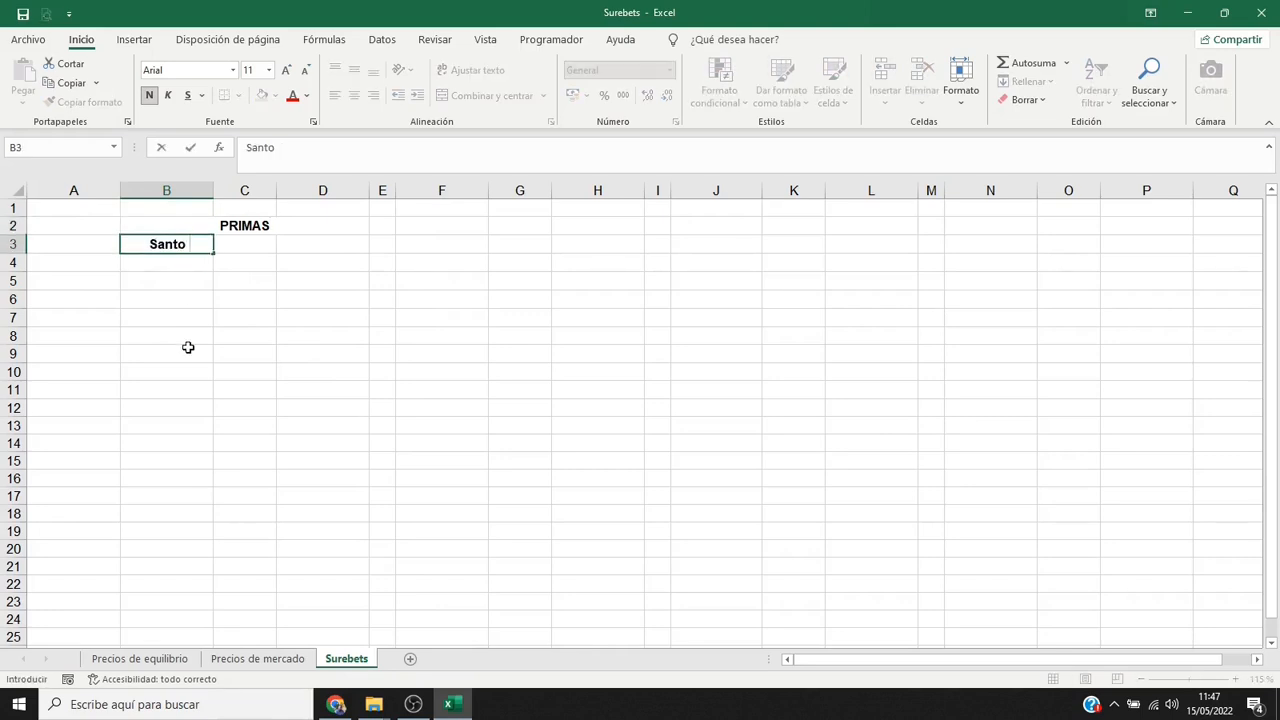
text(Tomás)
key(Tab)
text(X)
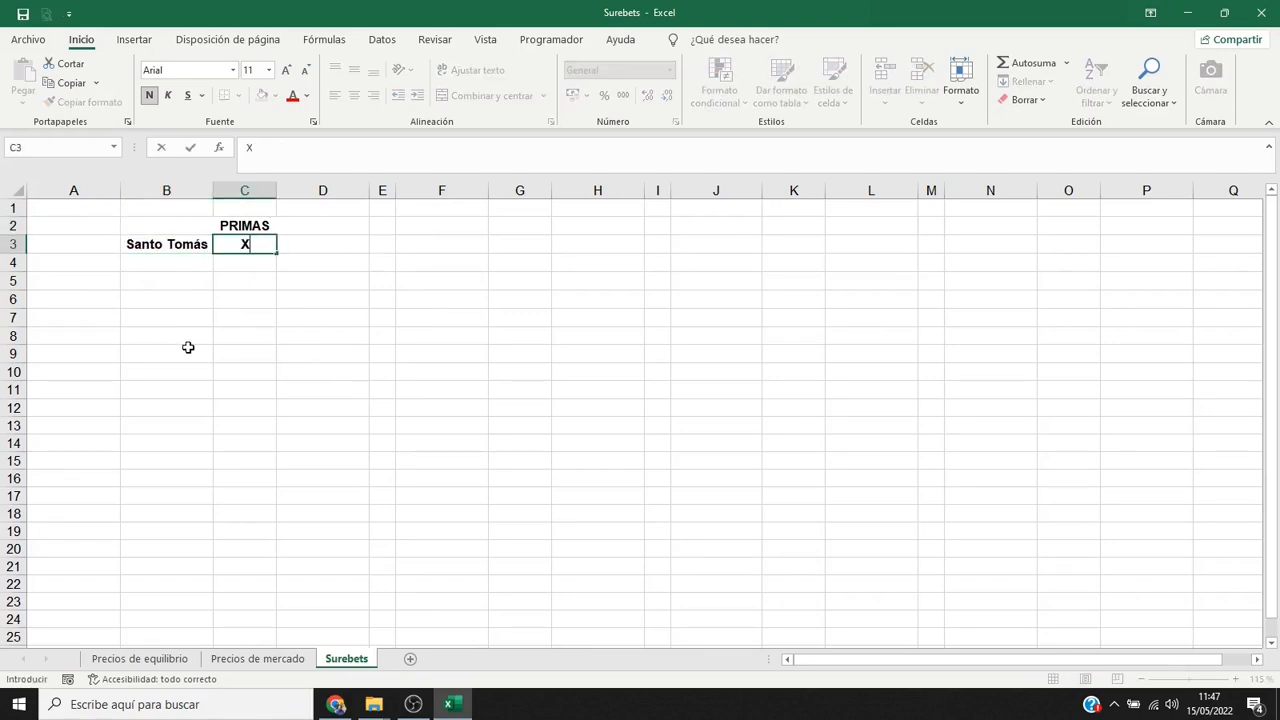
key(Tab)
text(Cruz Blan)
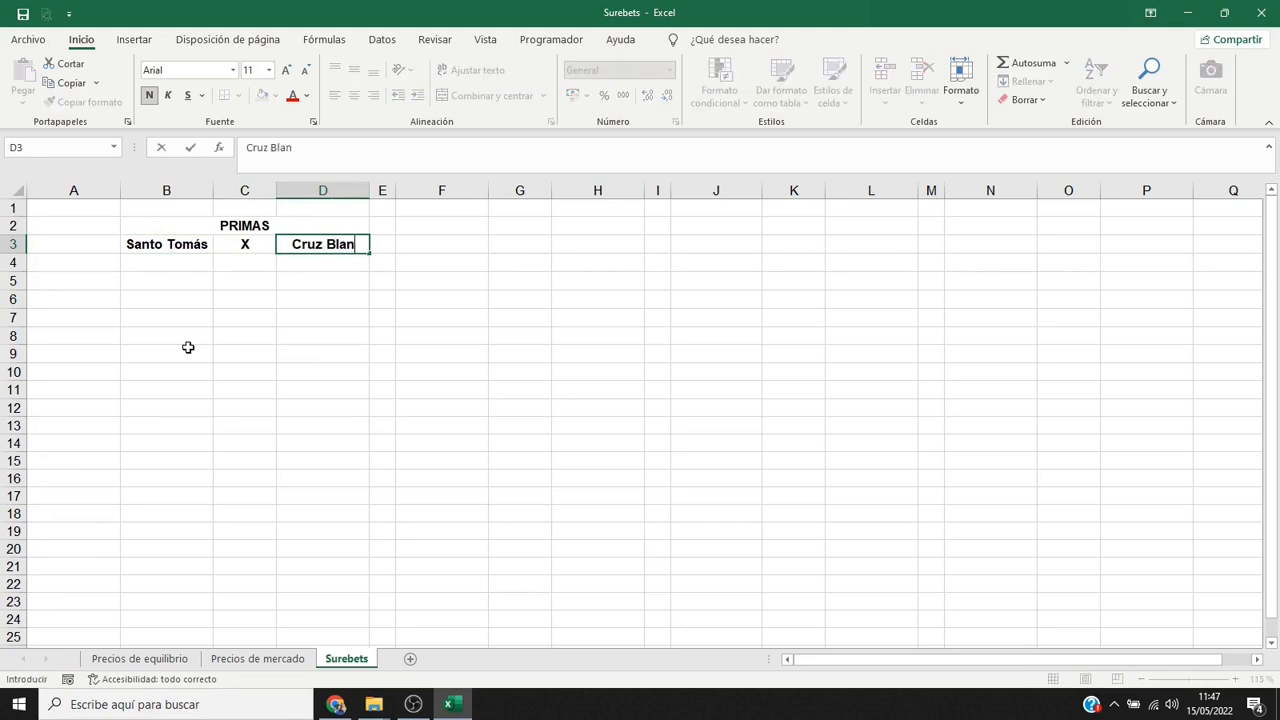
text(ca)
key(Return)
Fill row 5 with the label "Casa 1" in A5 and the premiums 2,15, 2,85 and 3,95 in B5 to D5.
click(86, 282)
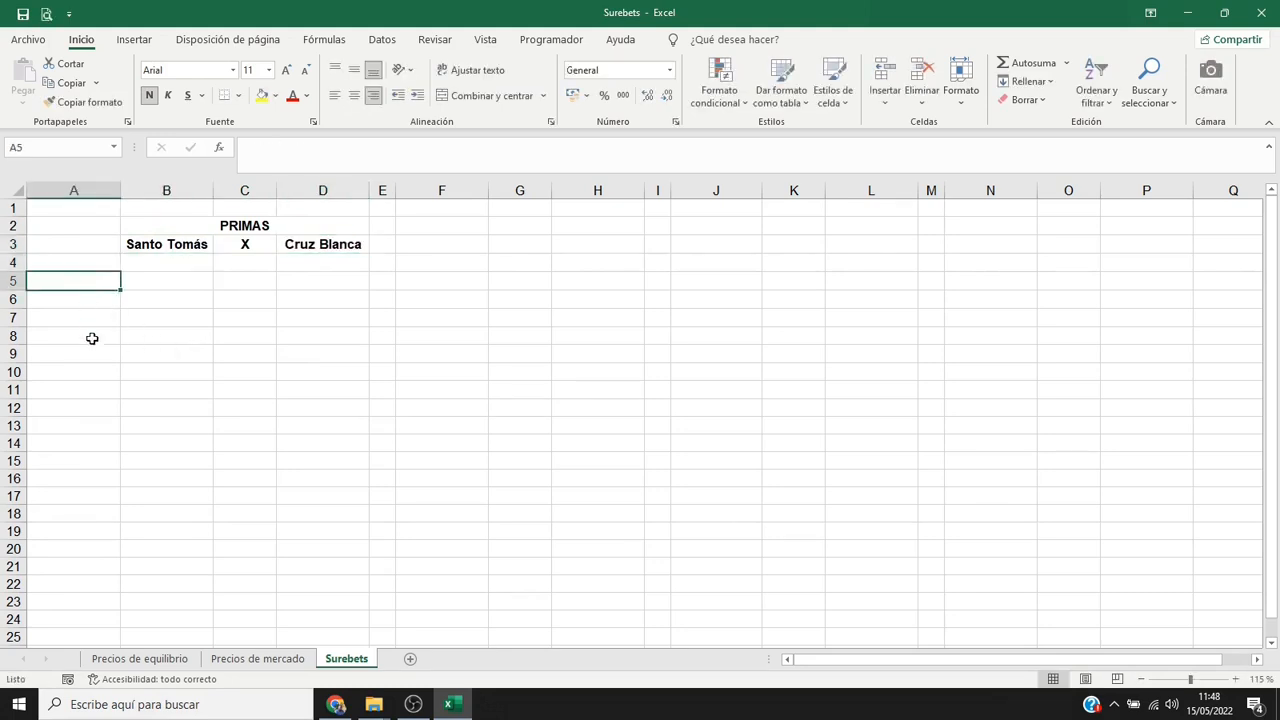
text(Casa 1)
key(Tab)
text(2,15)
key(Tab)
text(2,85)
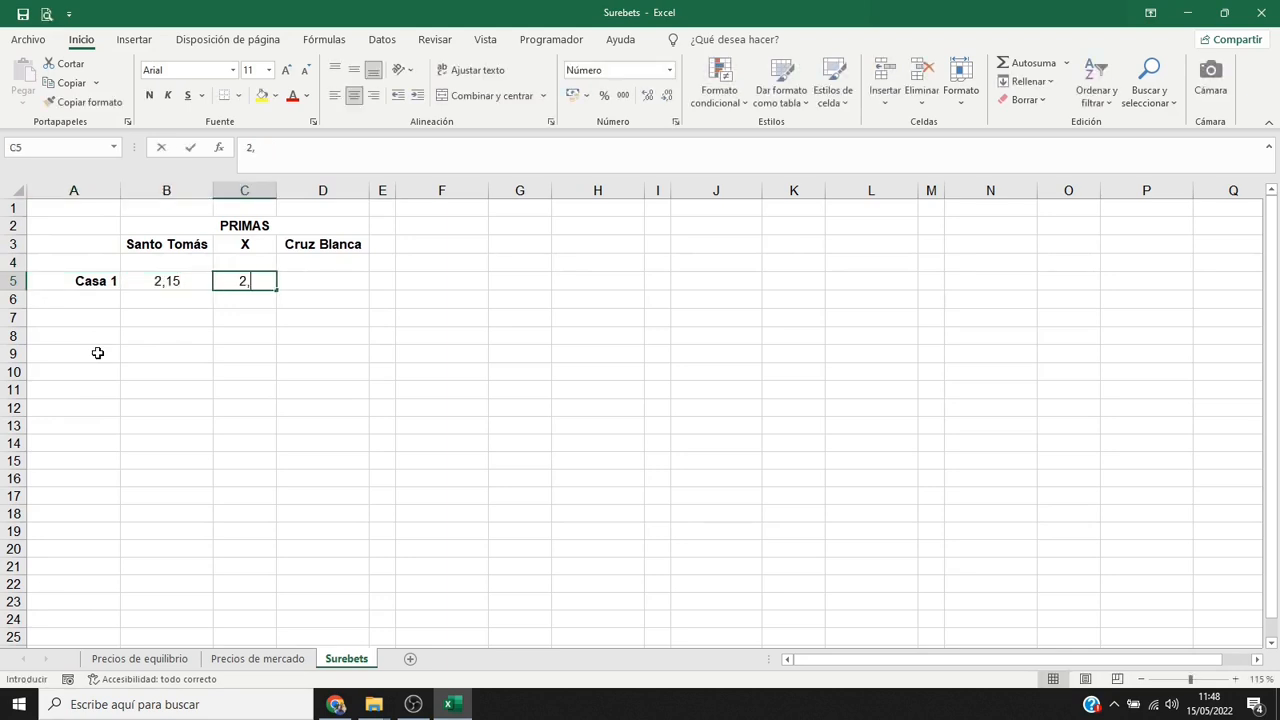
key(Tab)
text(3,95)
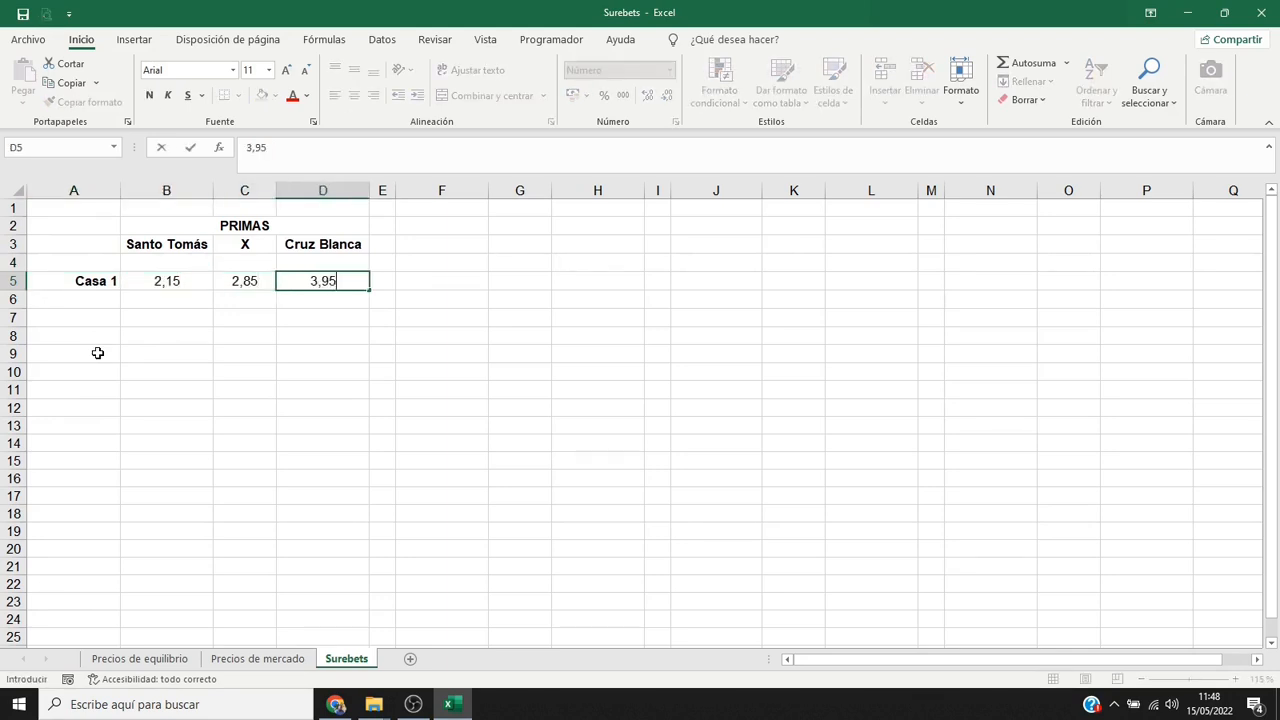
key(Return)
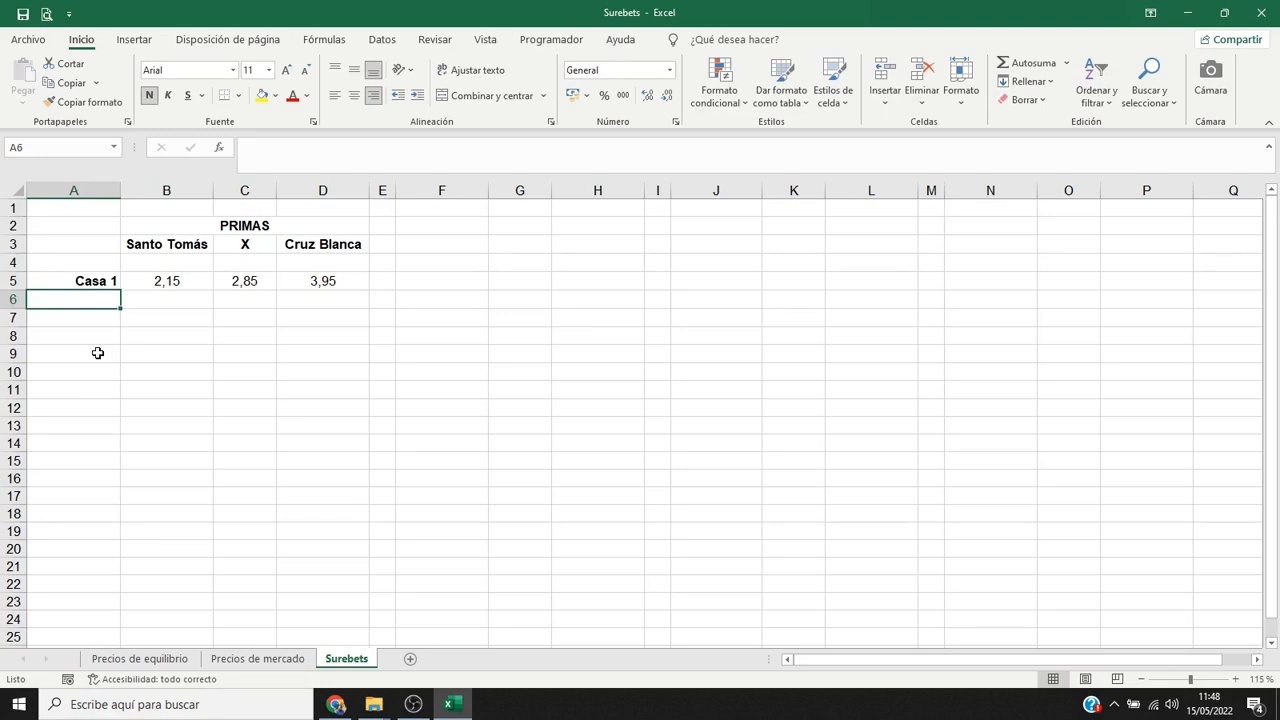
Enter the heading "PROBABILIDAD IMPLÍCITA" in F2.
click(455, 222)
text(PRO)
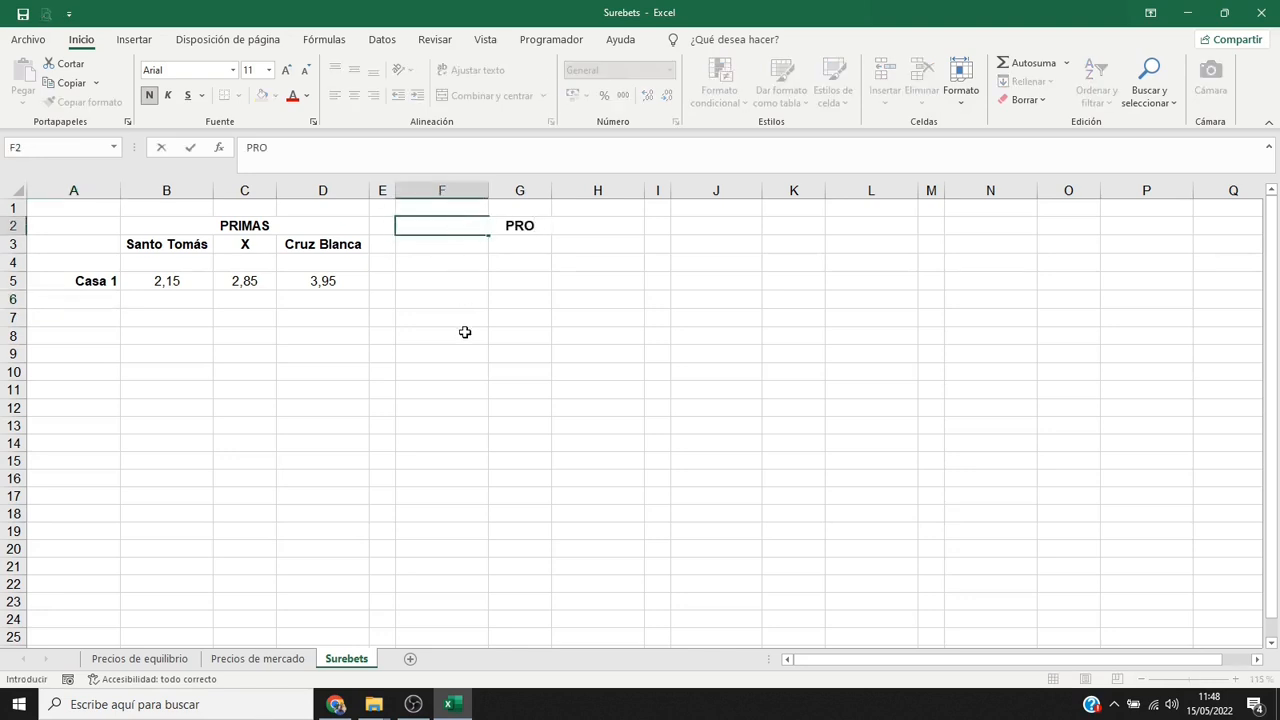
text(BABILIDAD IMPLÍCITA)
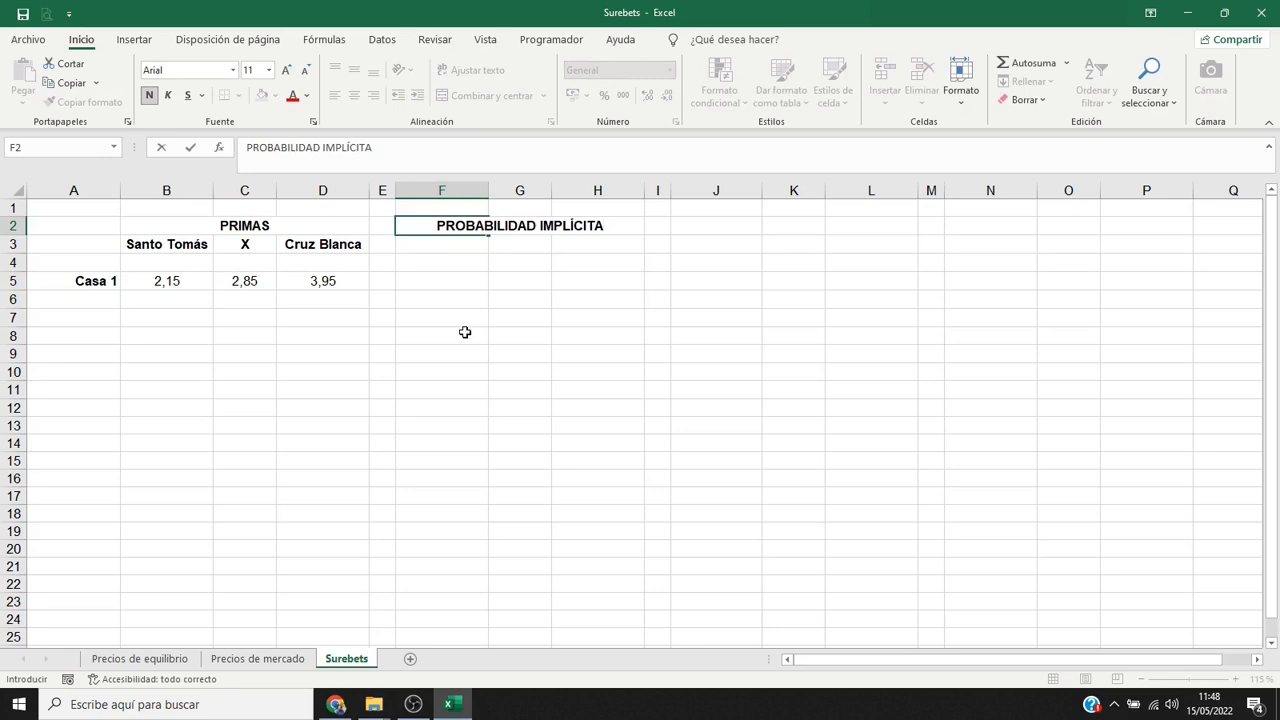
key(Return)
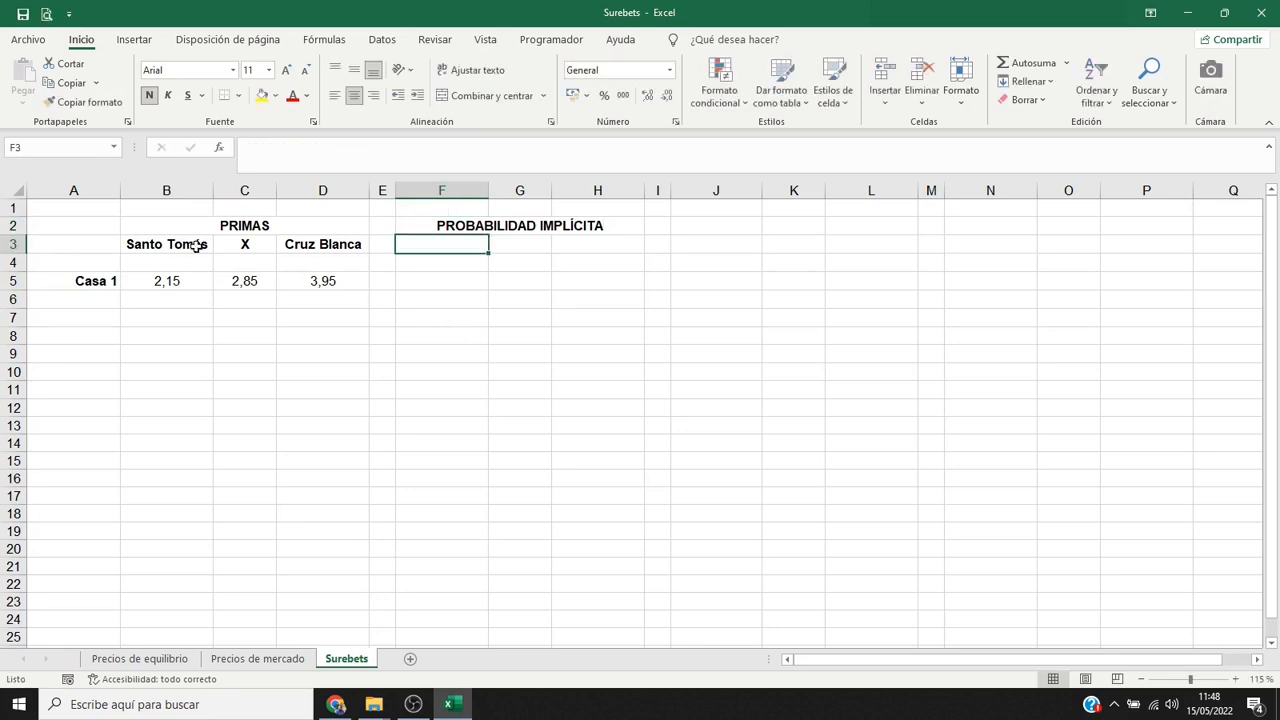
Copy the outcome headings from B3:D3 to F3:H3 under the probability heading.
drag(168, 242, 307, 245)
key(ctrl+c)
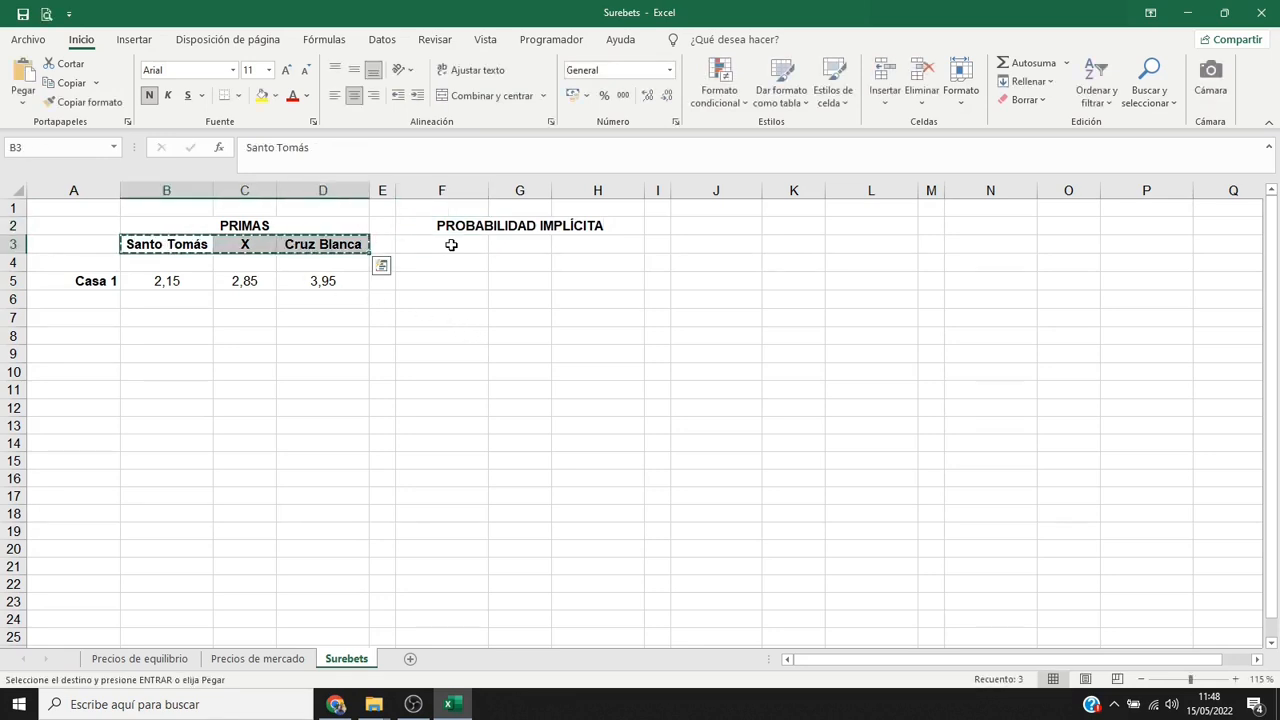
click(451, 245)
key(ctrl+v)
Calculate Casa 1's implied probability for Santo Tomás in F5 with the formula =B5^-1.
click(458, 281)
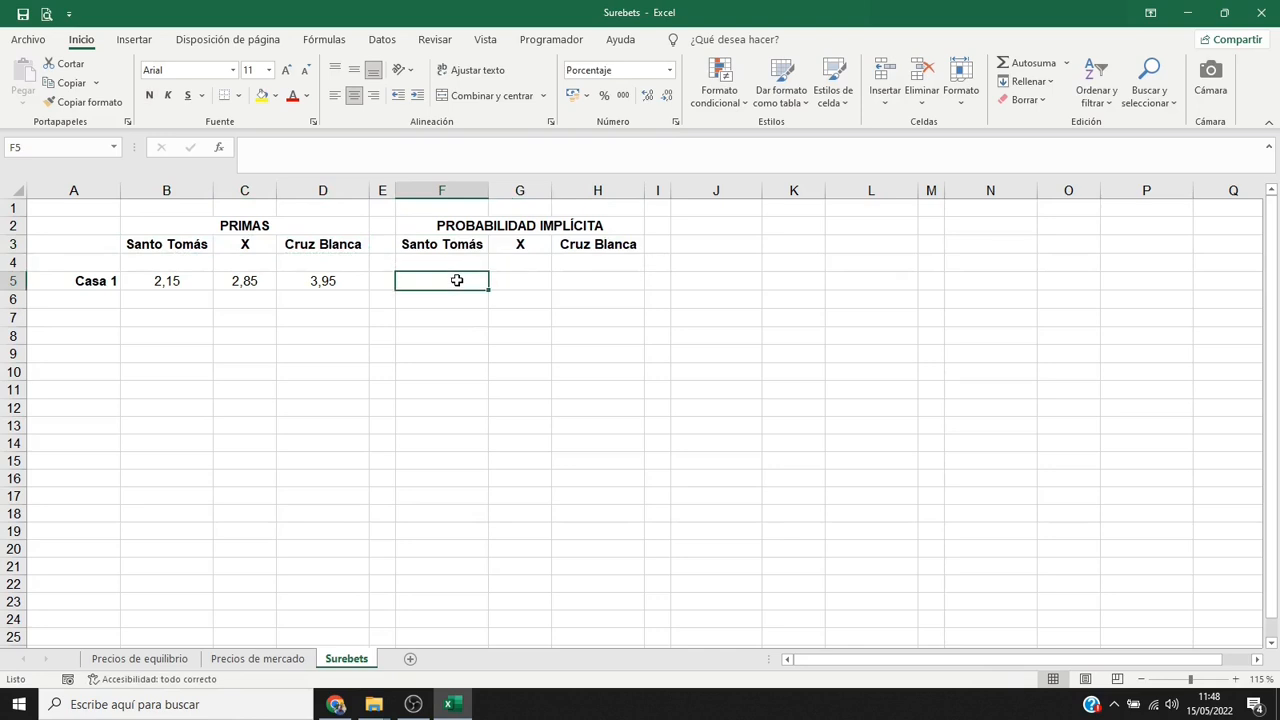
text(=1/)
click(176, 280)
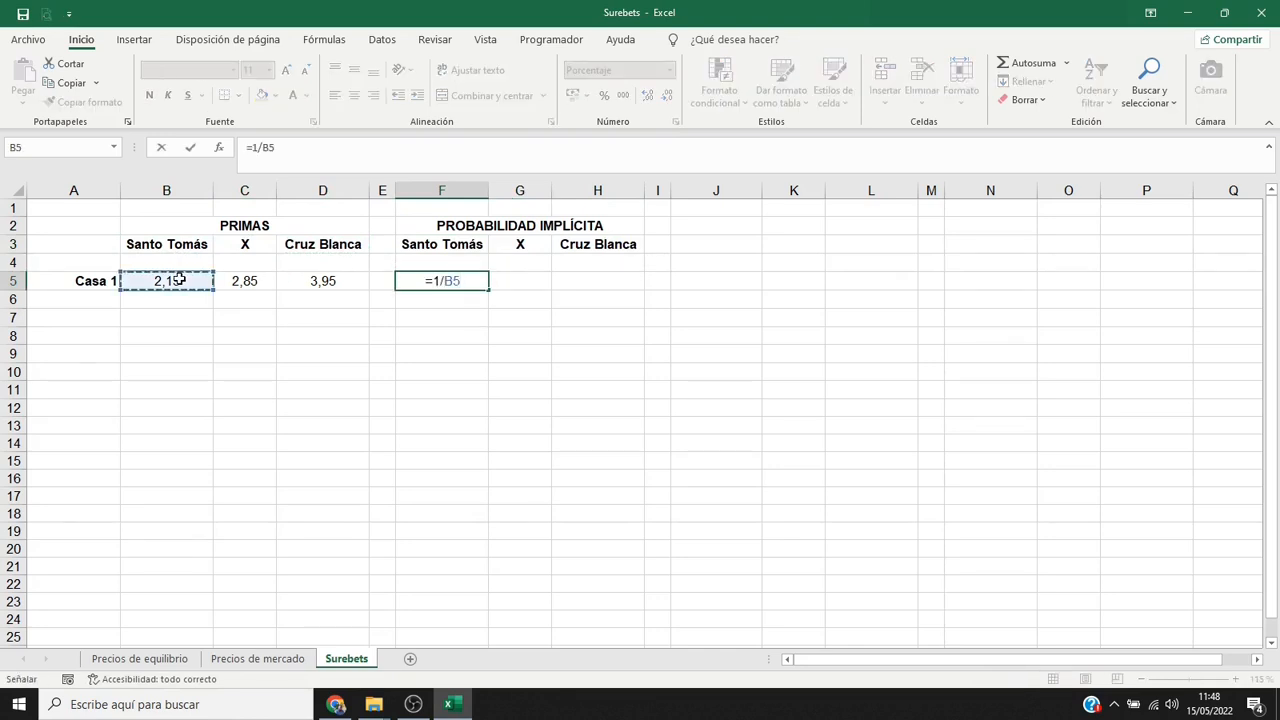
drag(455, 281, 433, 281)
key(BackSpace)
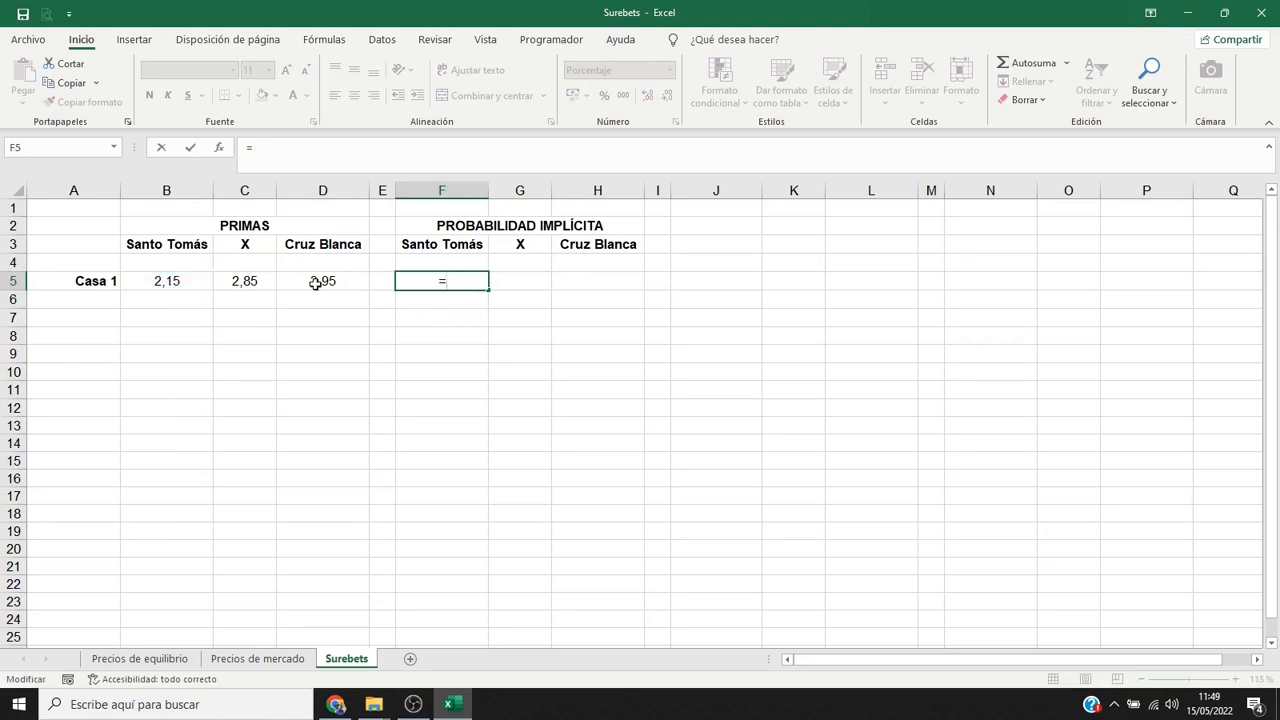
click(188, 281)
text(^-1)
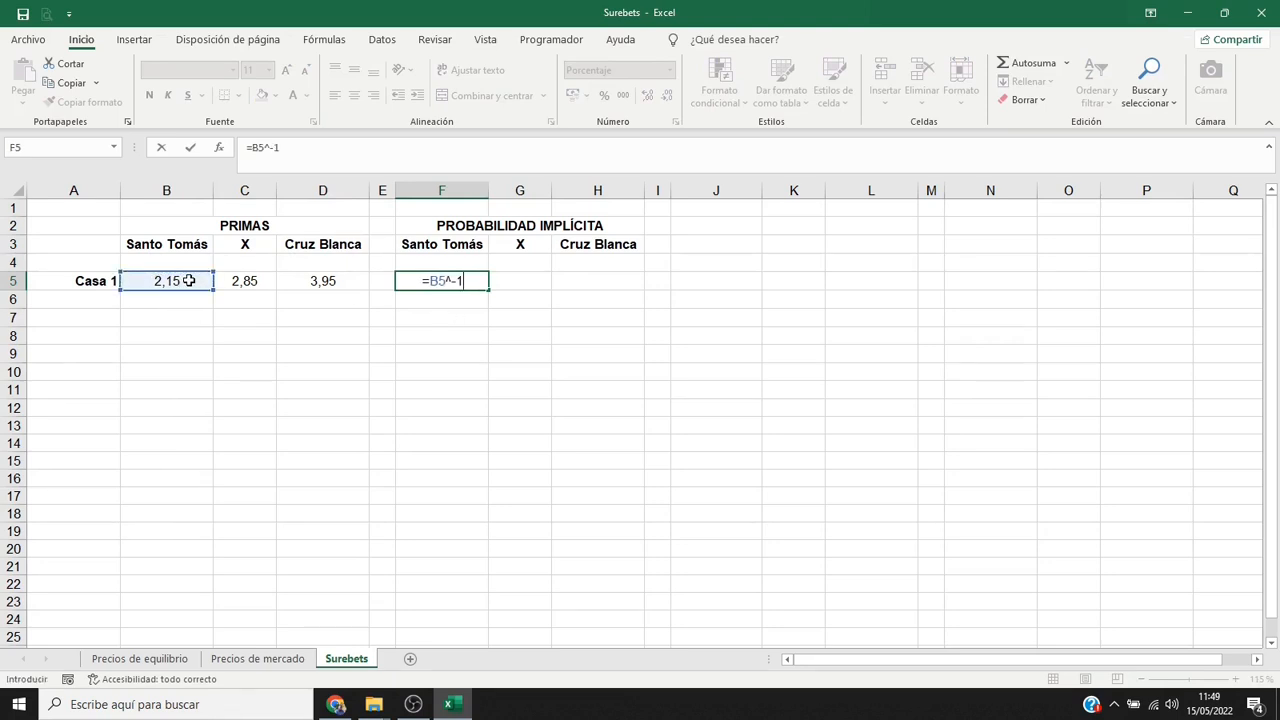
key(Return)
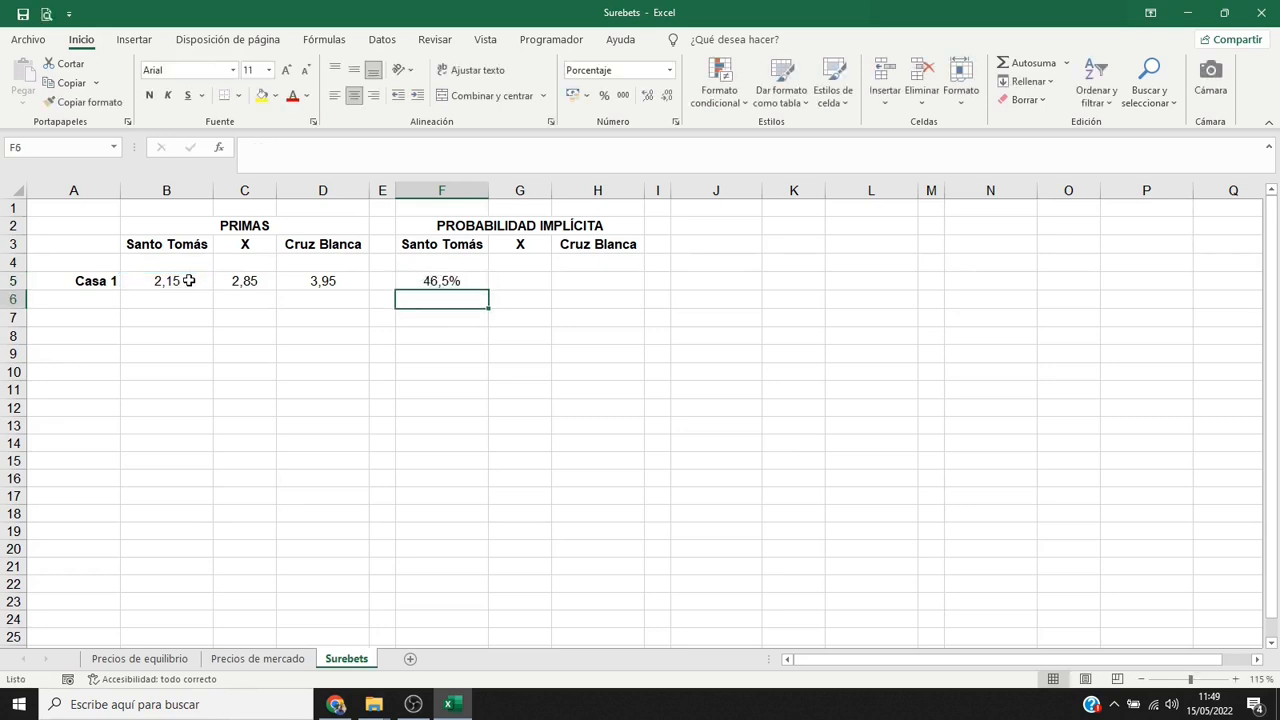
Give F5 a yellow fill and extend its formula and formatting across to H5.
click(415, 280)
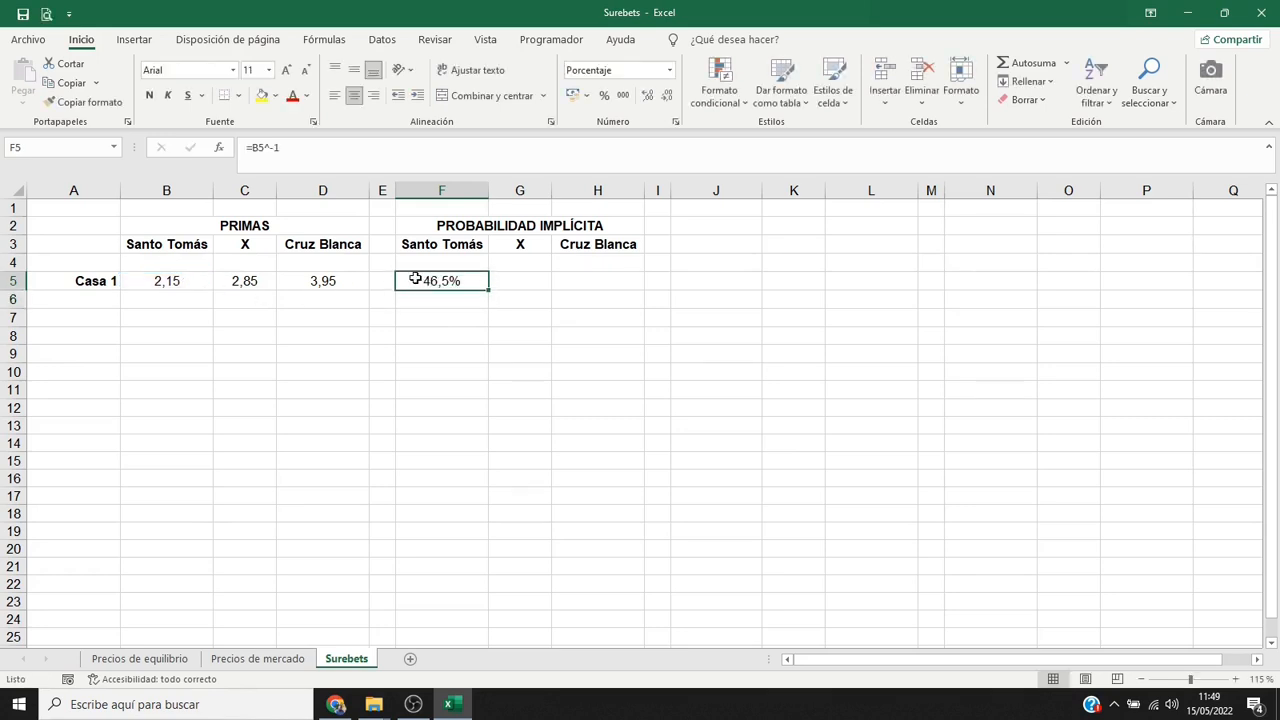
click(262, 95)
drag(487, 290, 606, 288)
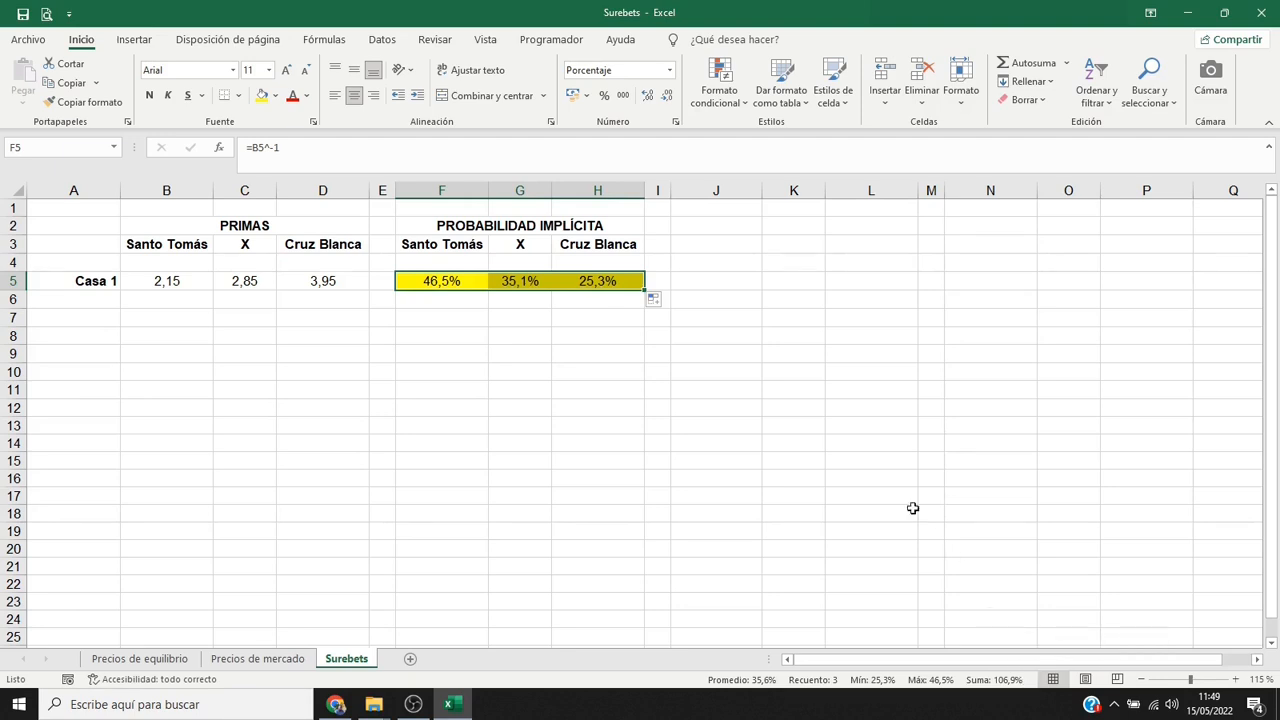
Change the heading in F2 to "PROBABILIDAD REAL".
click(452, 229)
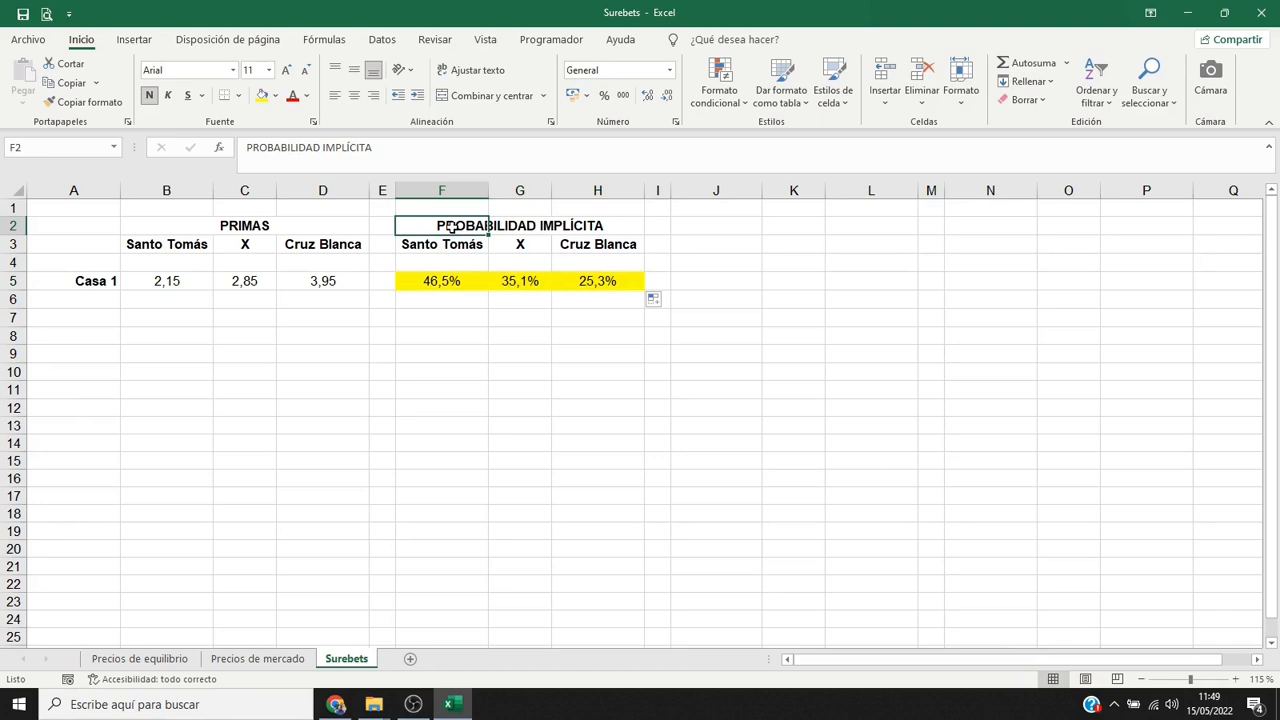
key(F2)
key(ctrl+shift+Left)
text(REAL)
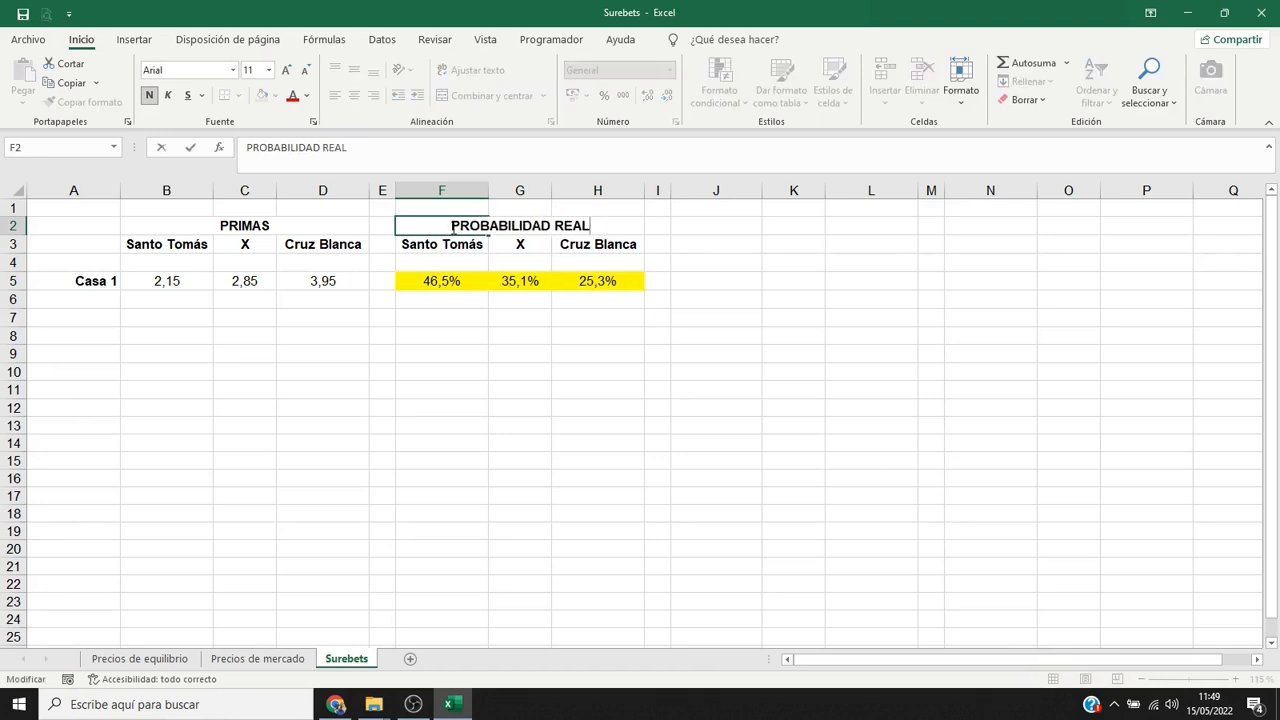
key(Return)
Normalise Casa 1's probability in F5 with the array formula =B5^-1/SUMA($B5:$D5^-1) and extend it across to H5.
click(452, 284)
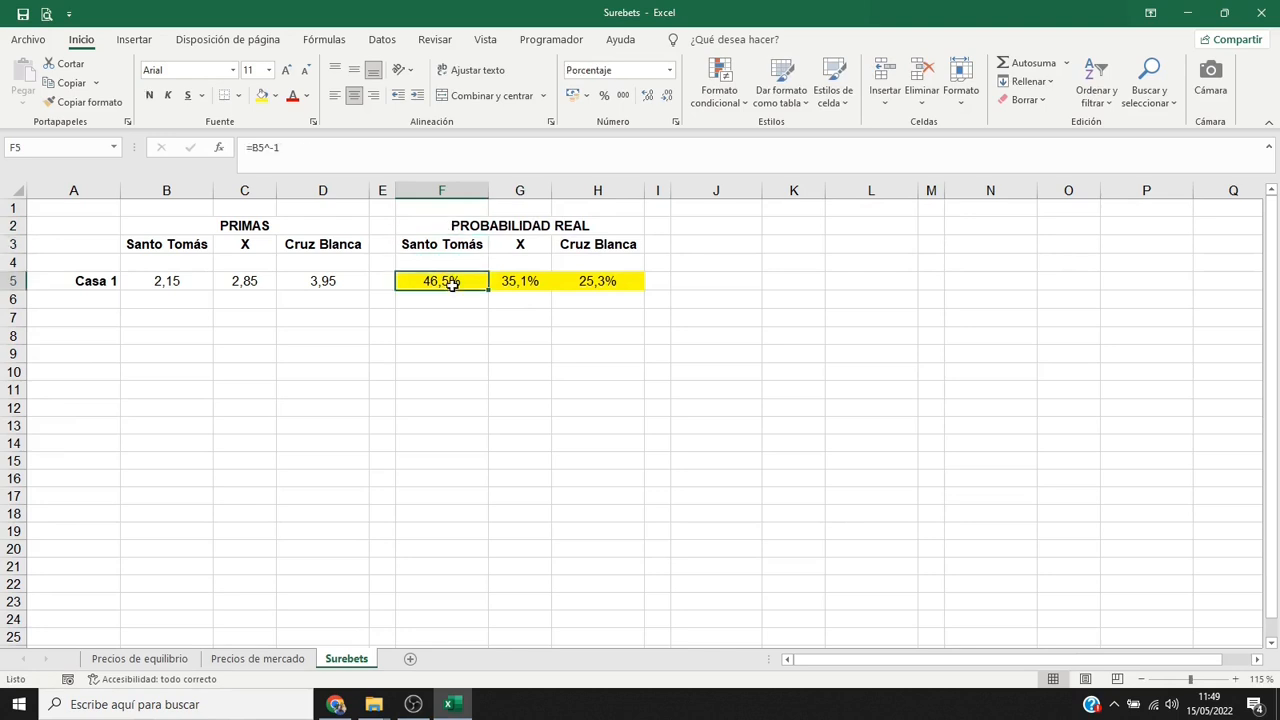
key(F2)
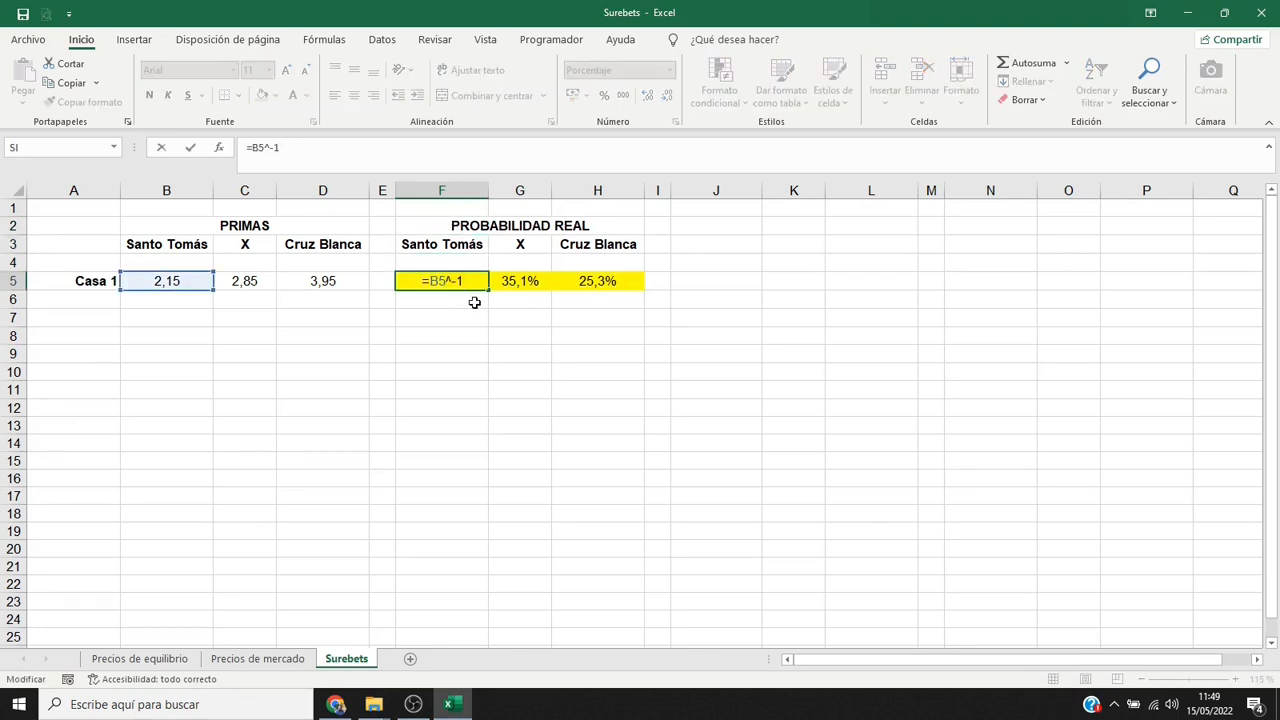
text(/SUMA)
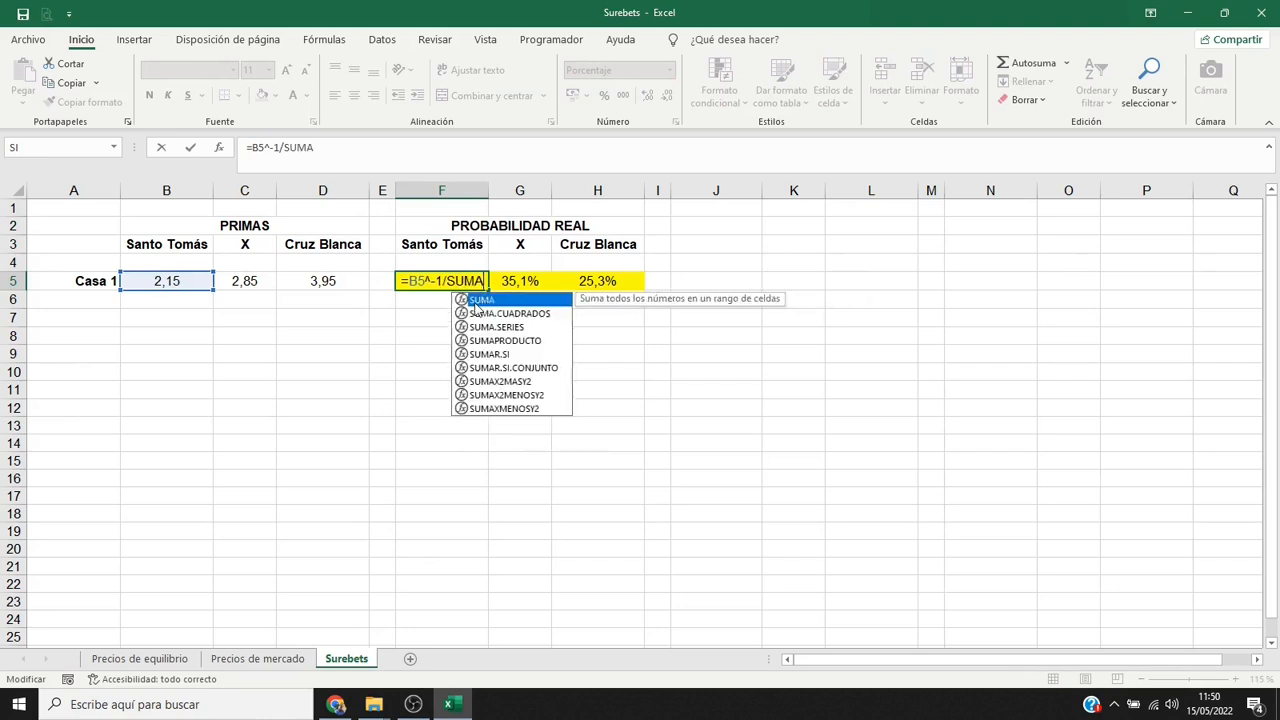
text(()
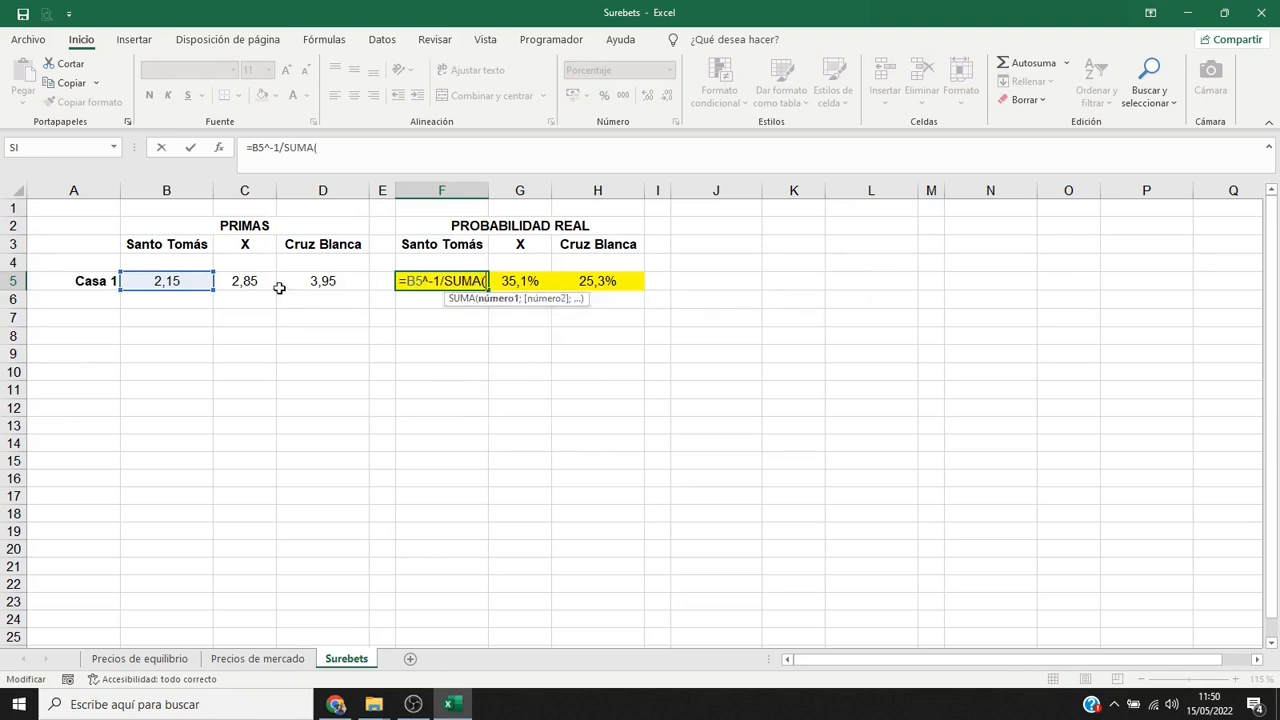
drag(172, 283, 309, 283)
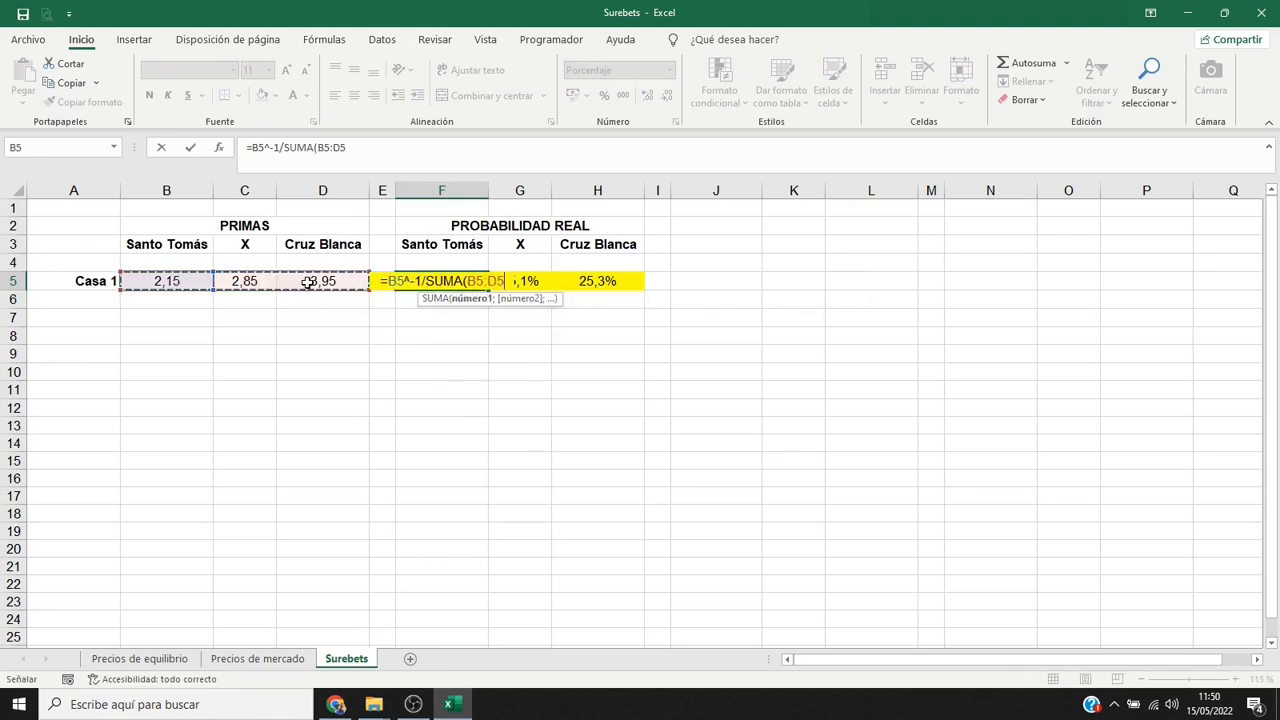
key(F4)
key(F4)
key(F4)
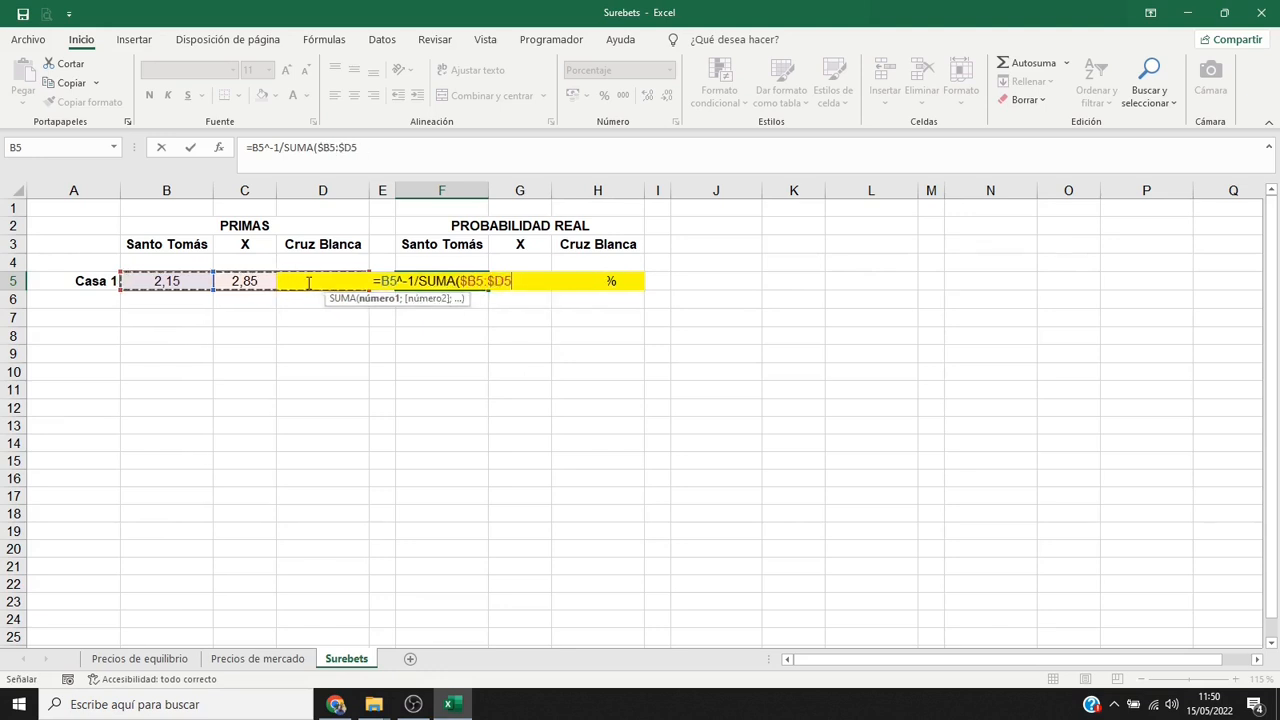
text(^-1)
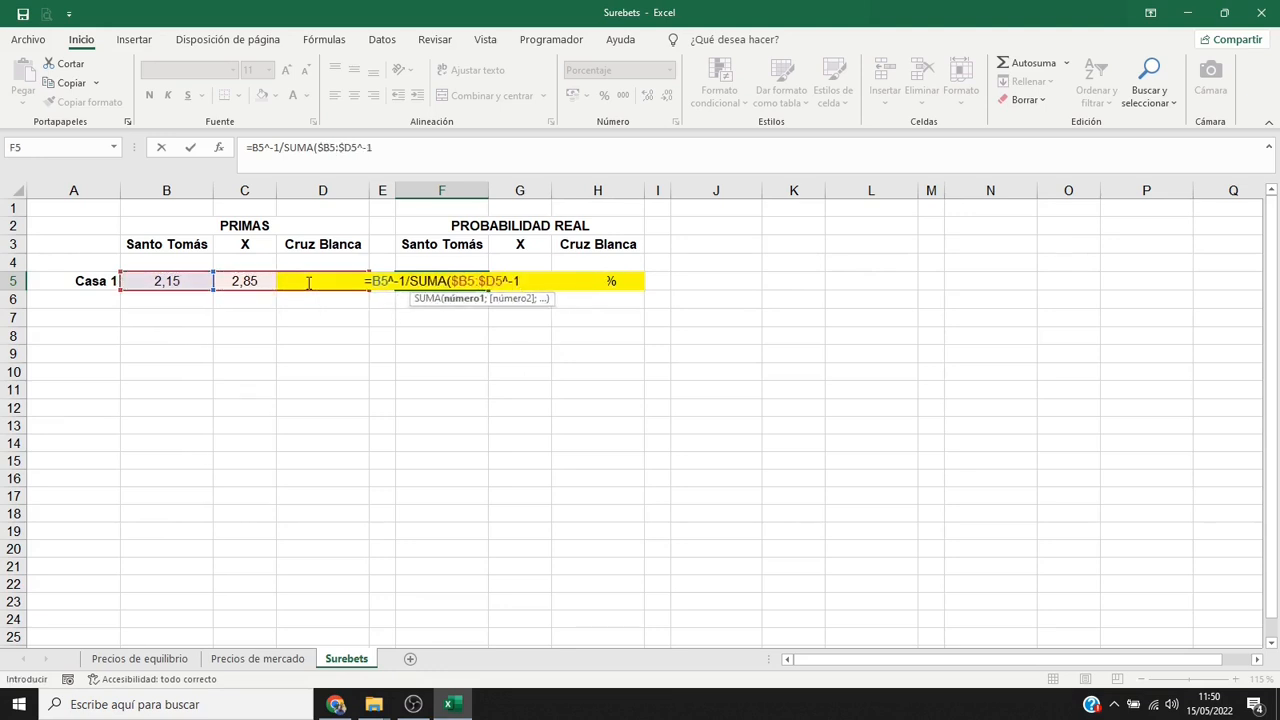
text())
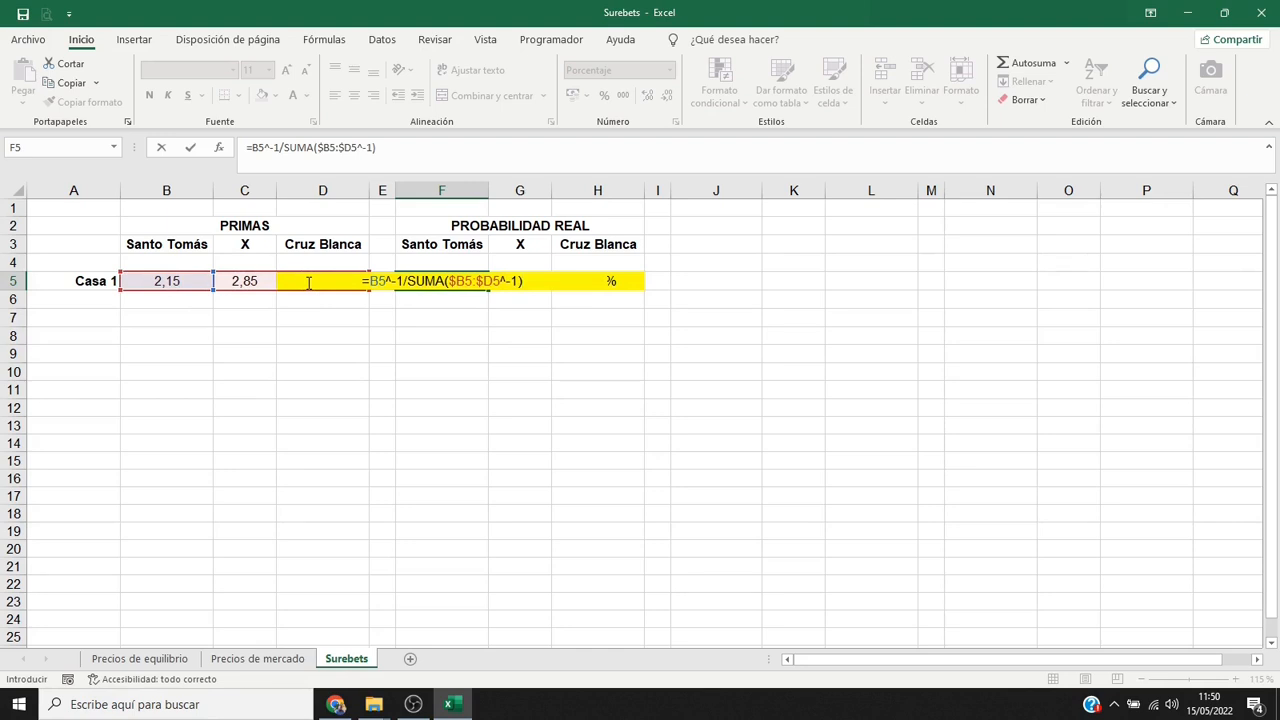
key(F2)
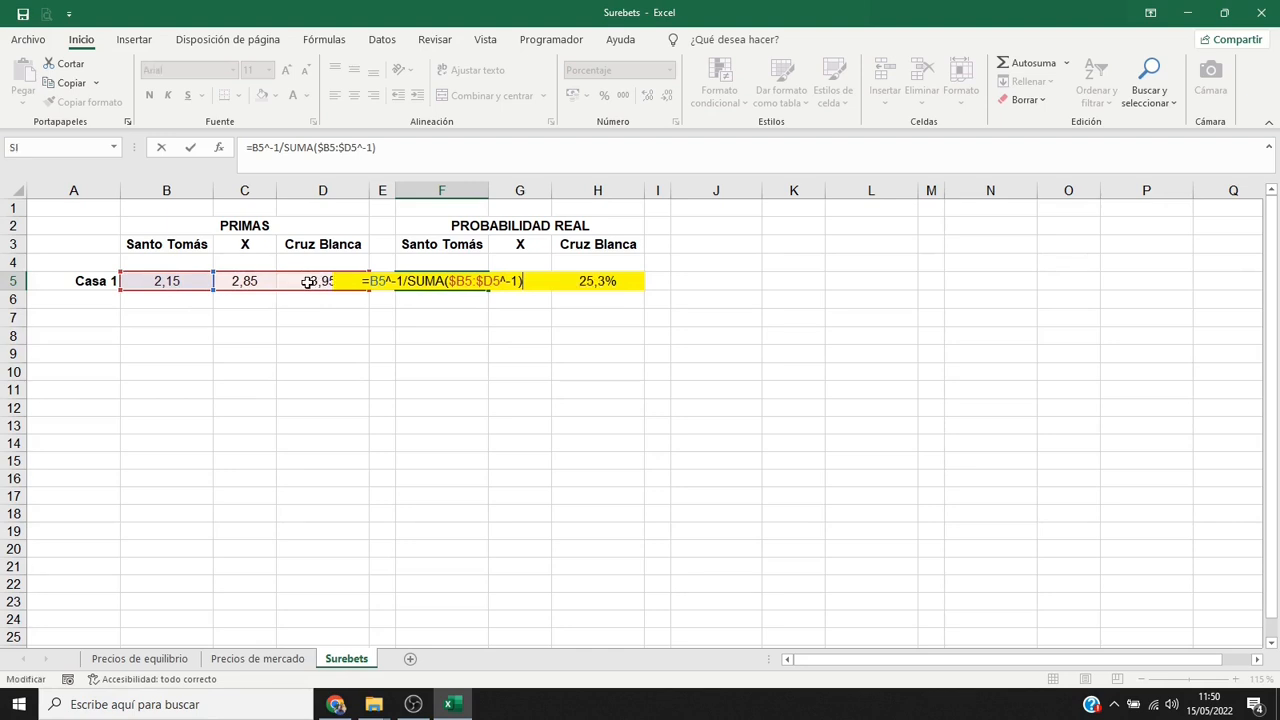
key(ctrl+shift+Return)
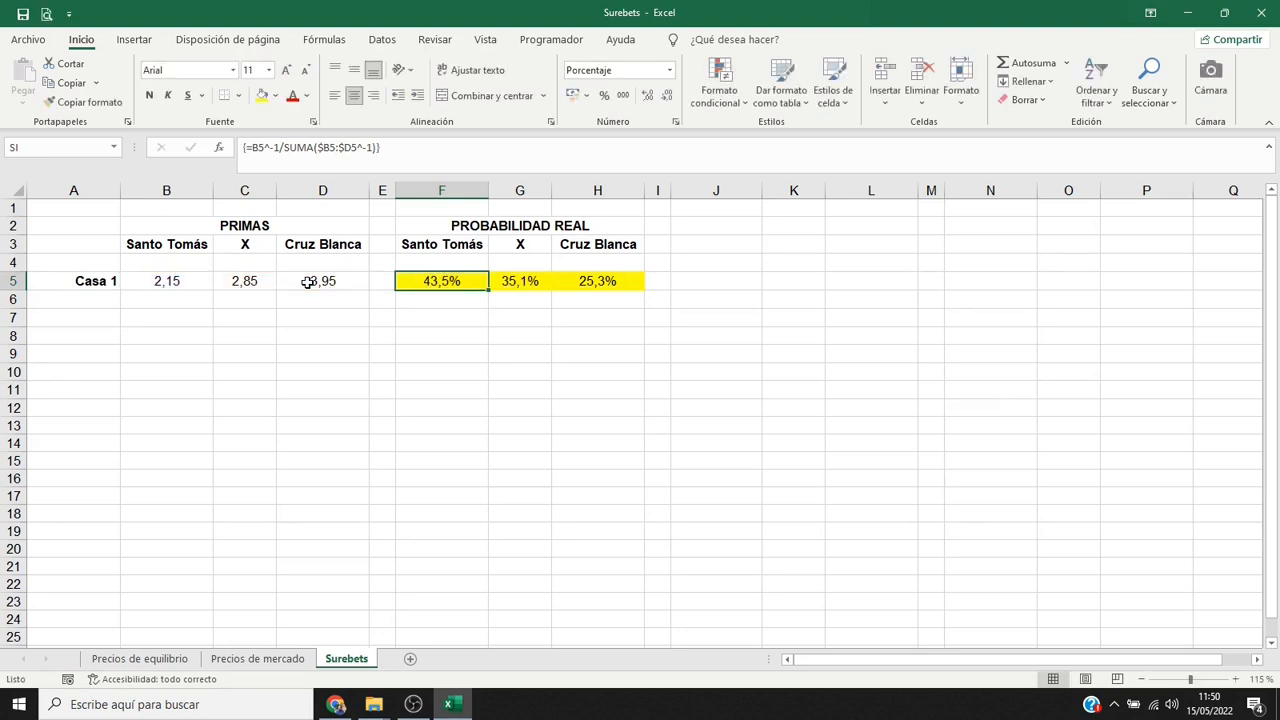
drag(489, 296, 630, 295)
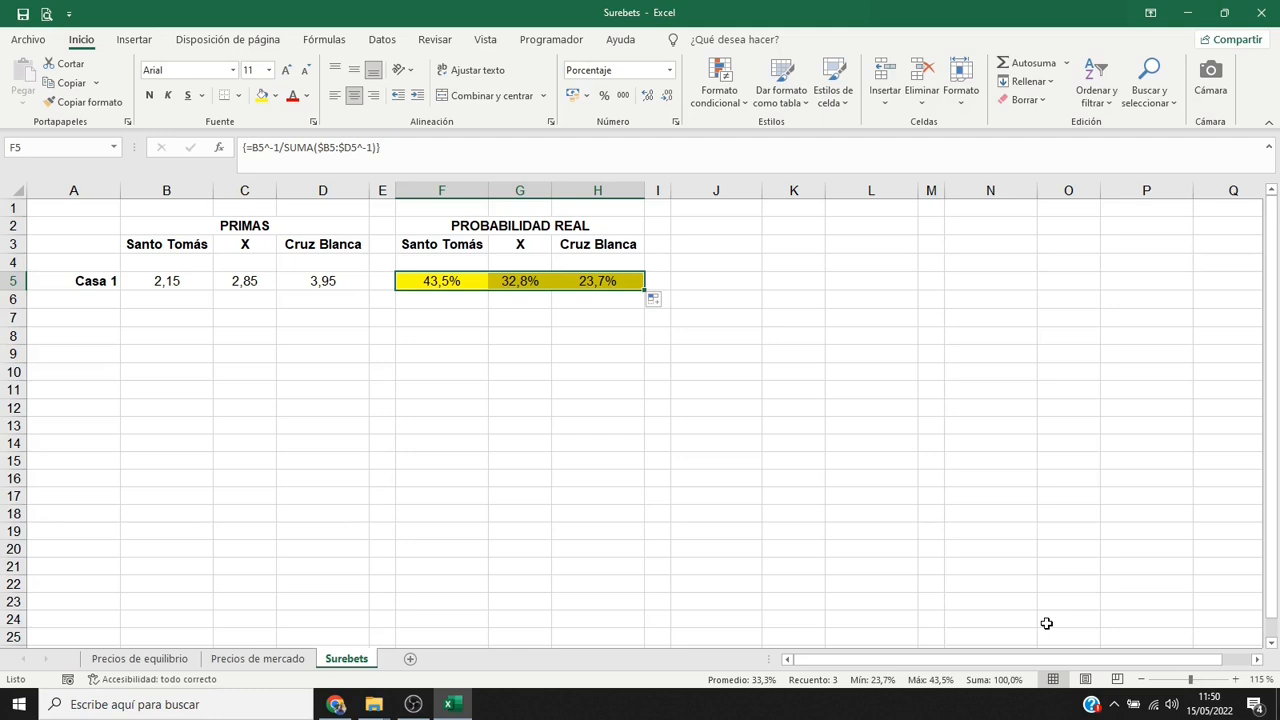
Add the label "Presupuesto:" in A11 and enter a budget of 100 in B11.
click(114, 397)
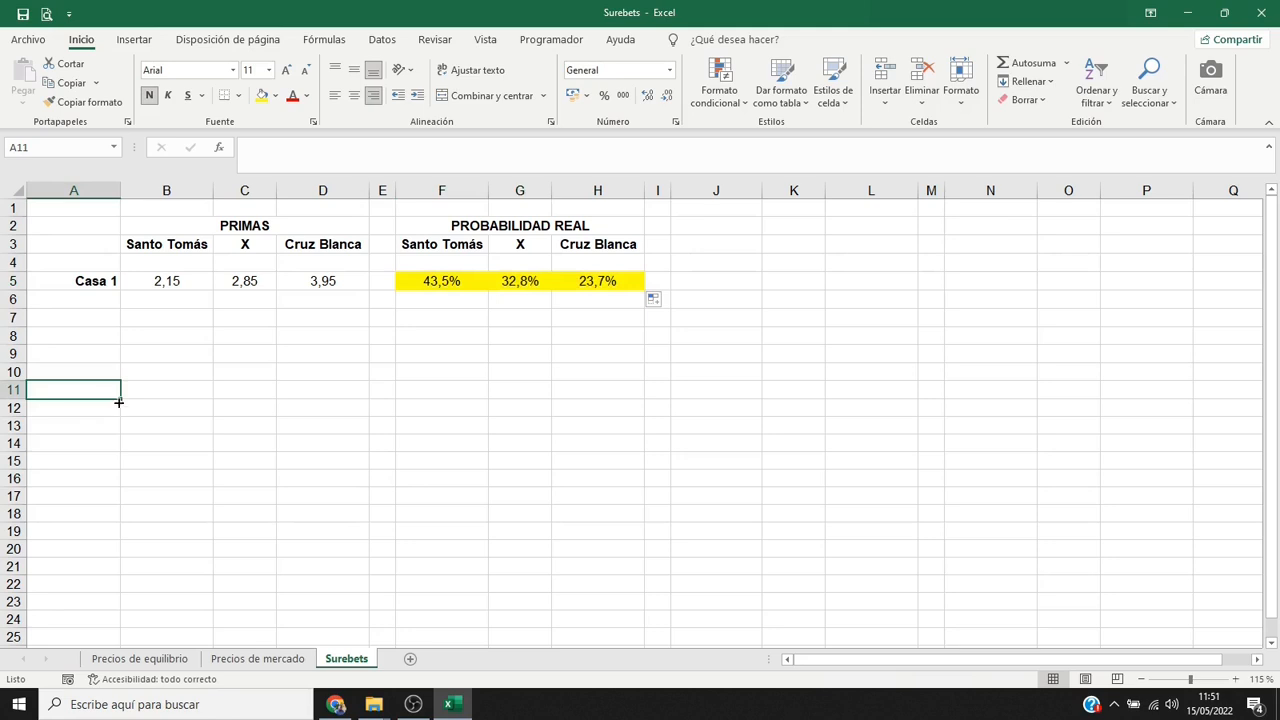
text(Presupues)
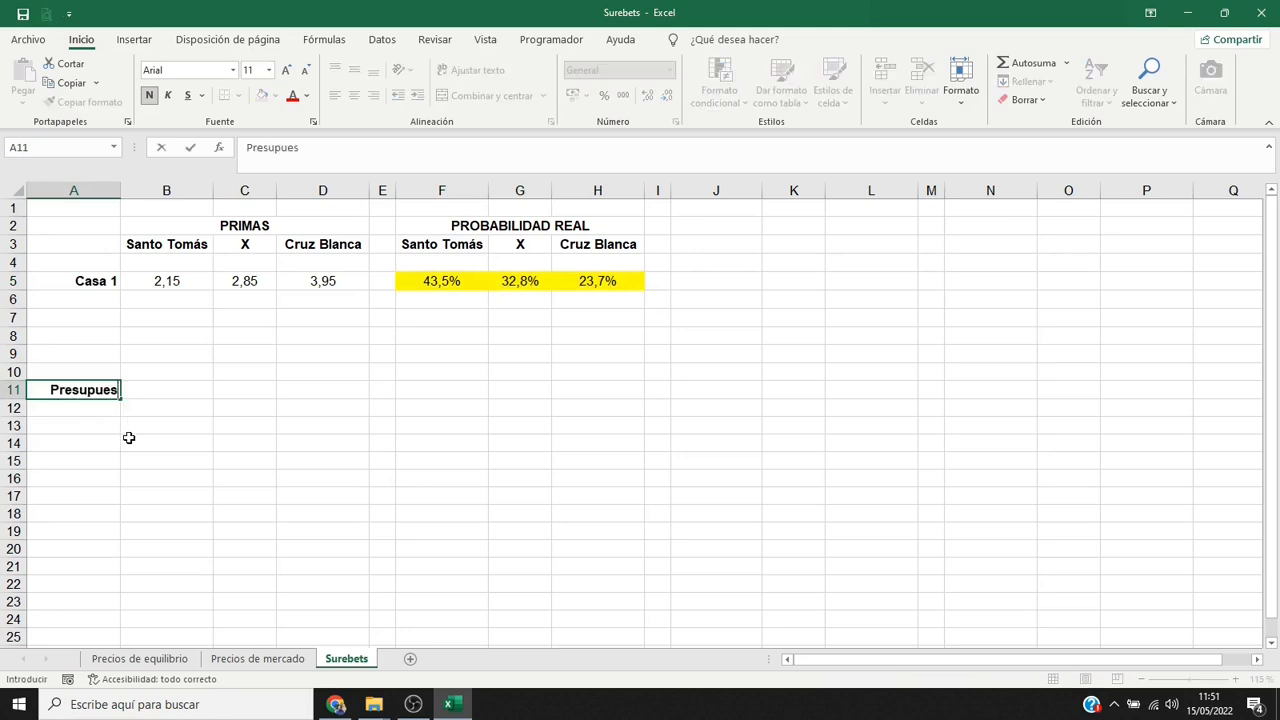
text(to:)
key(Tab)
text(100)
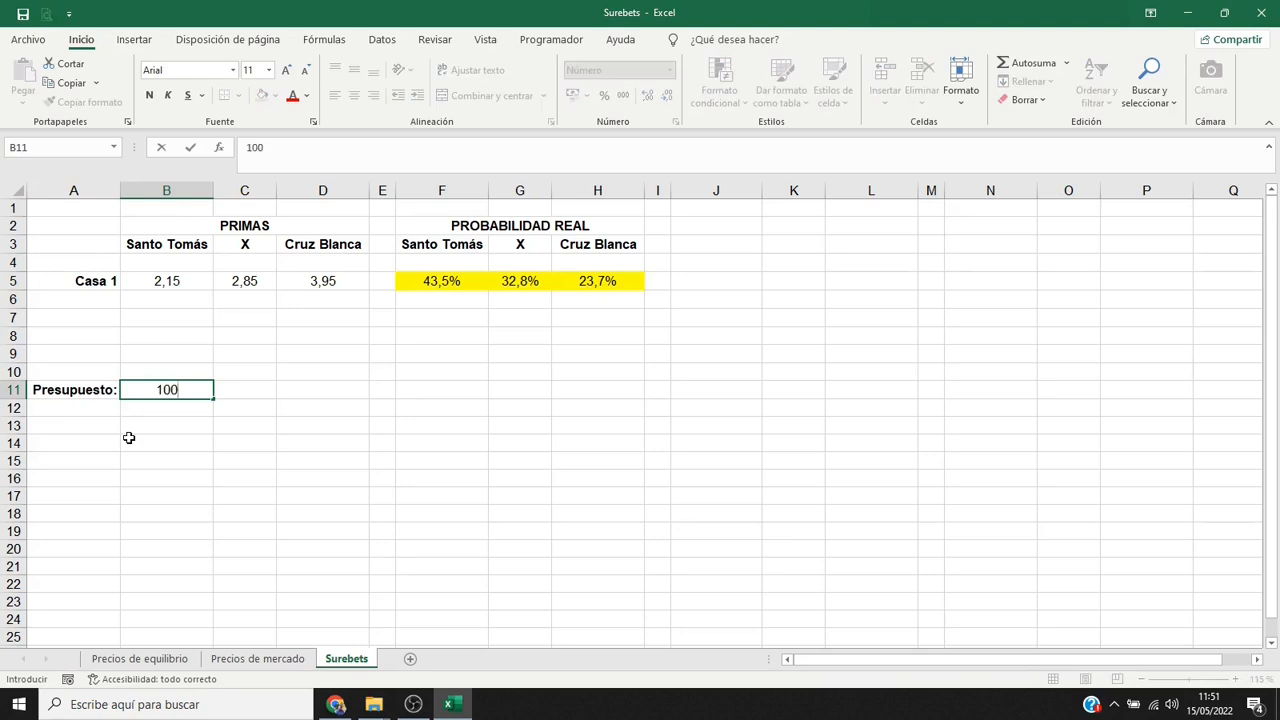
key(Return)
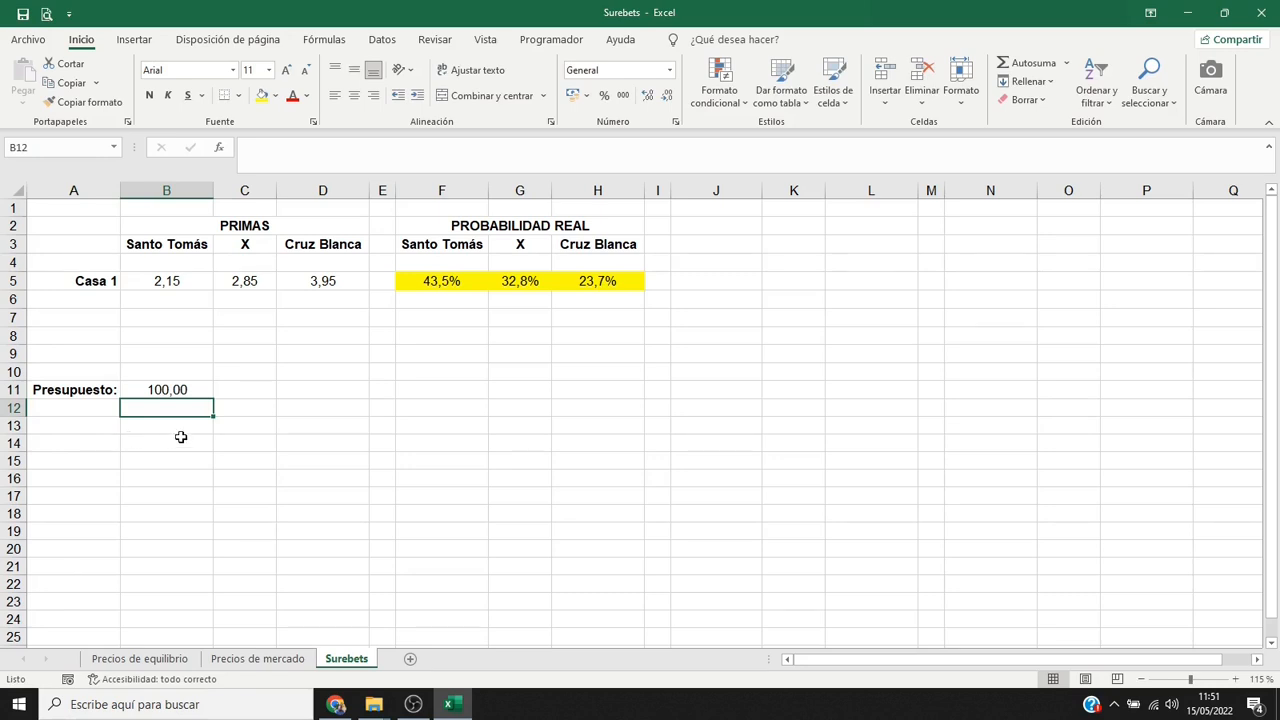
Add the heading "APUESTAS" in J2 and copy the three outcome headings from F3:H3 to J3:L3.
click(683, 229)
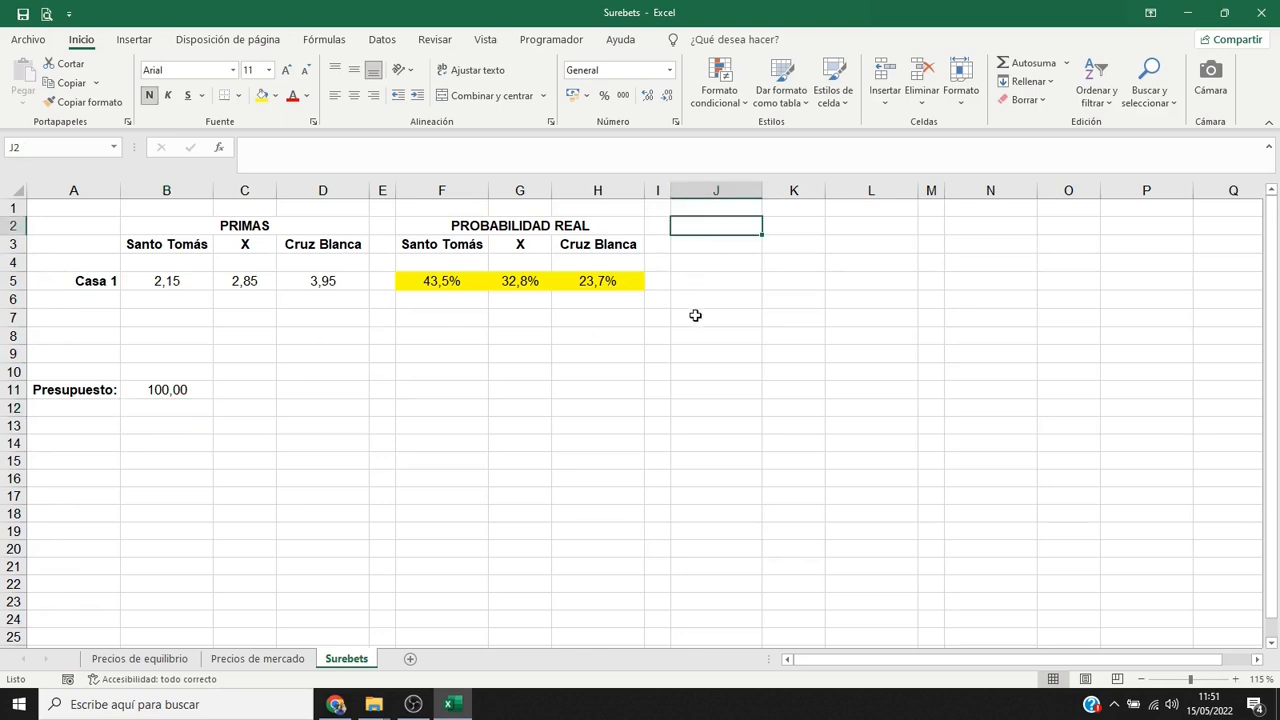
text(APUESTAS)
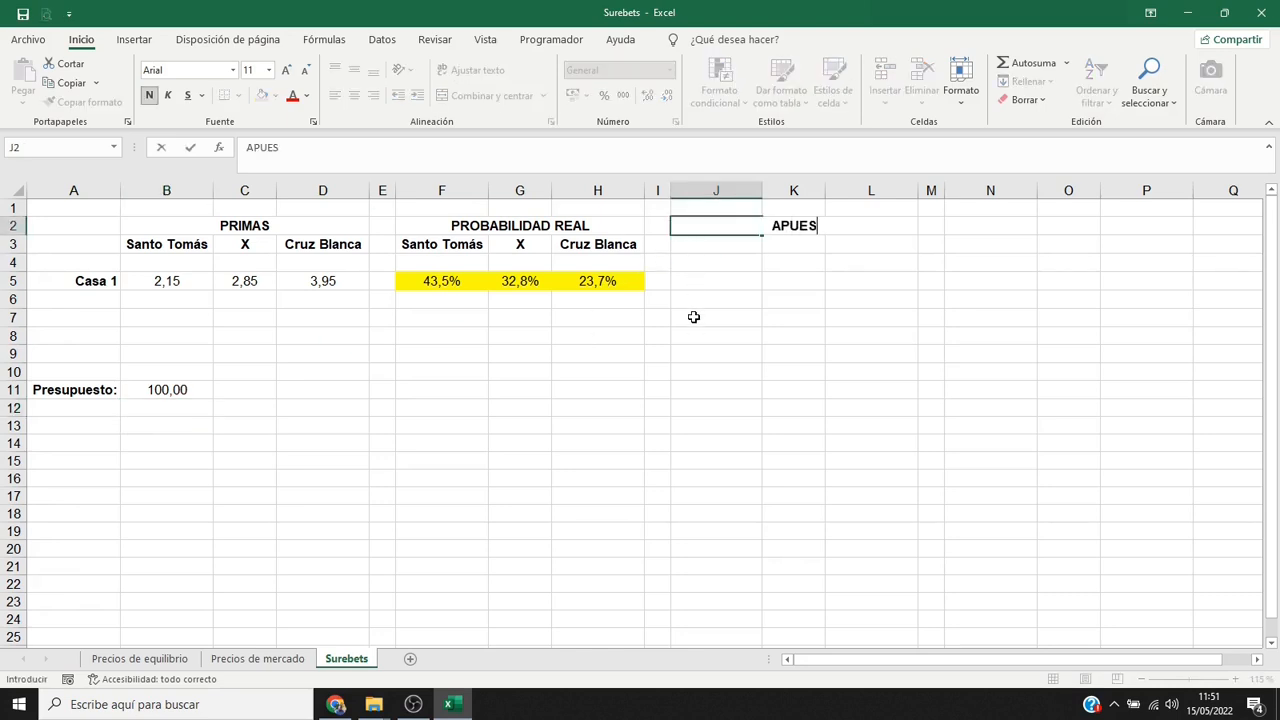
key(Return)
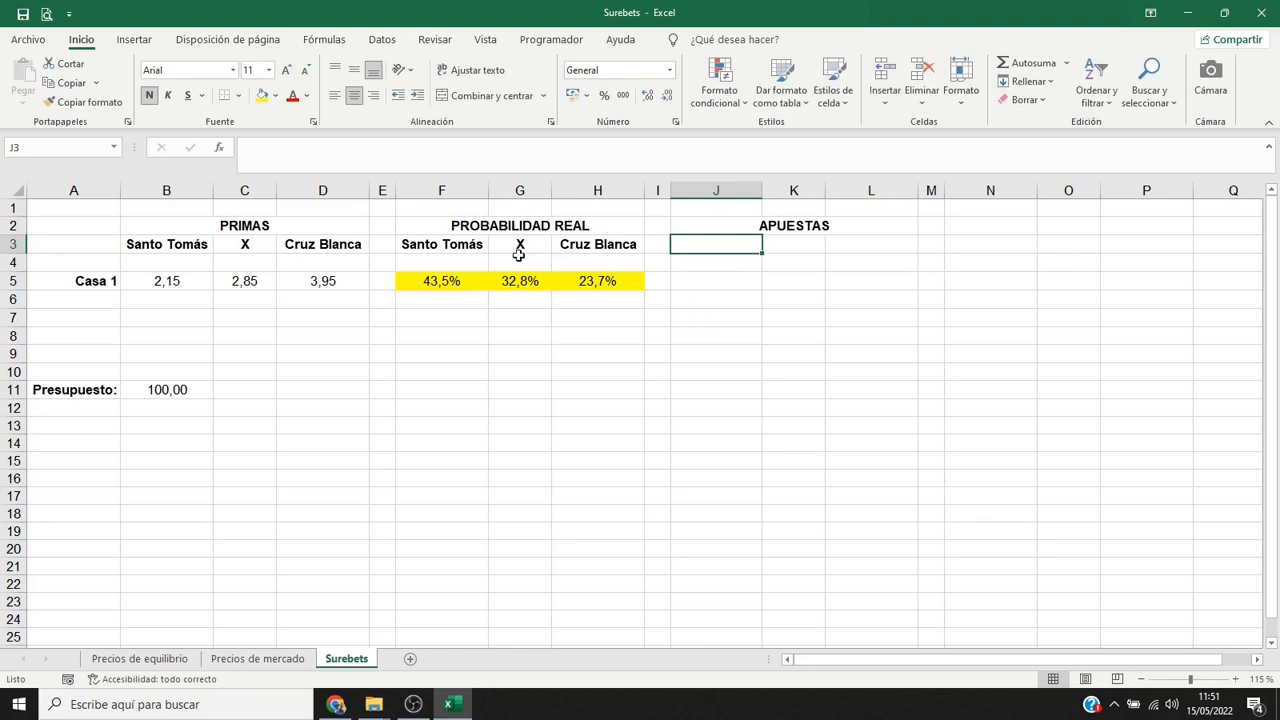
click(458, 243)
drag(458, 243, 605, 240)
key(ctrl+c)
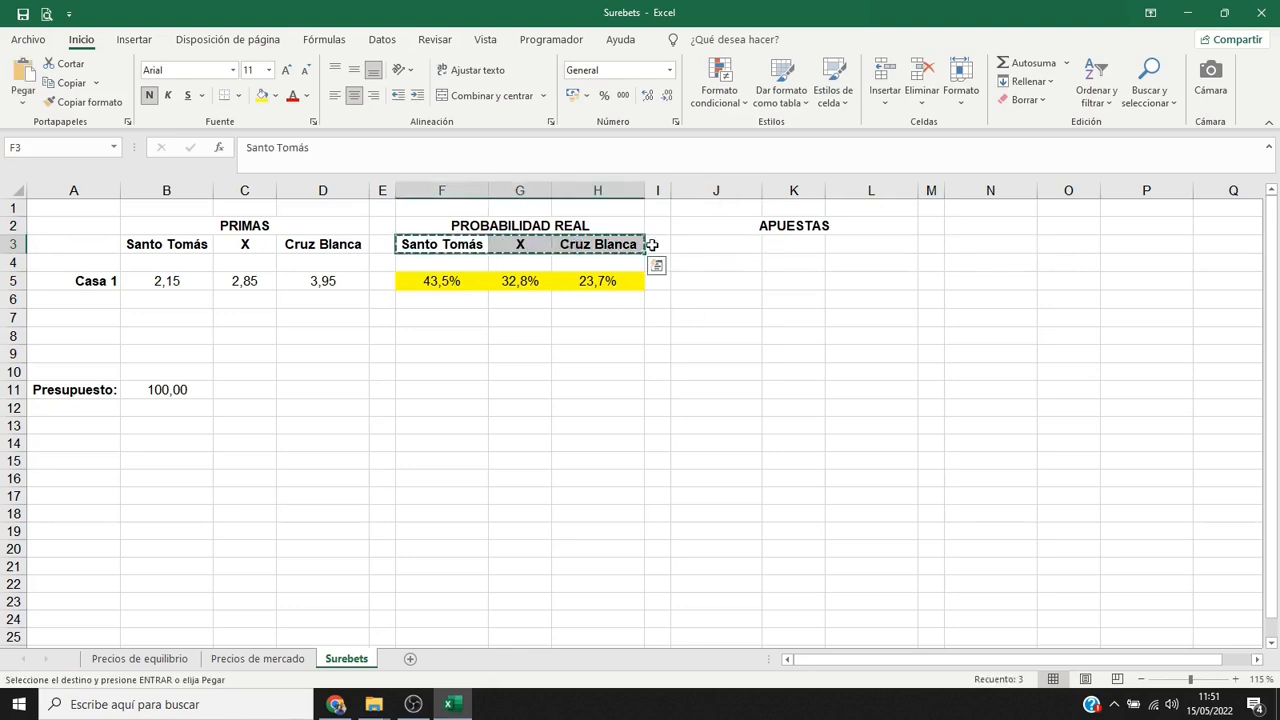
click(731, 245)
key(Return)
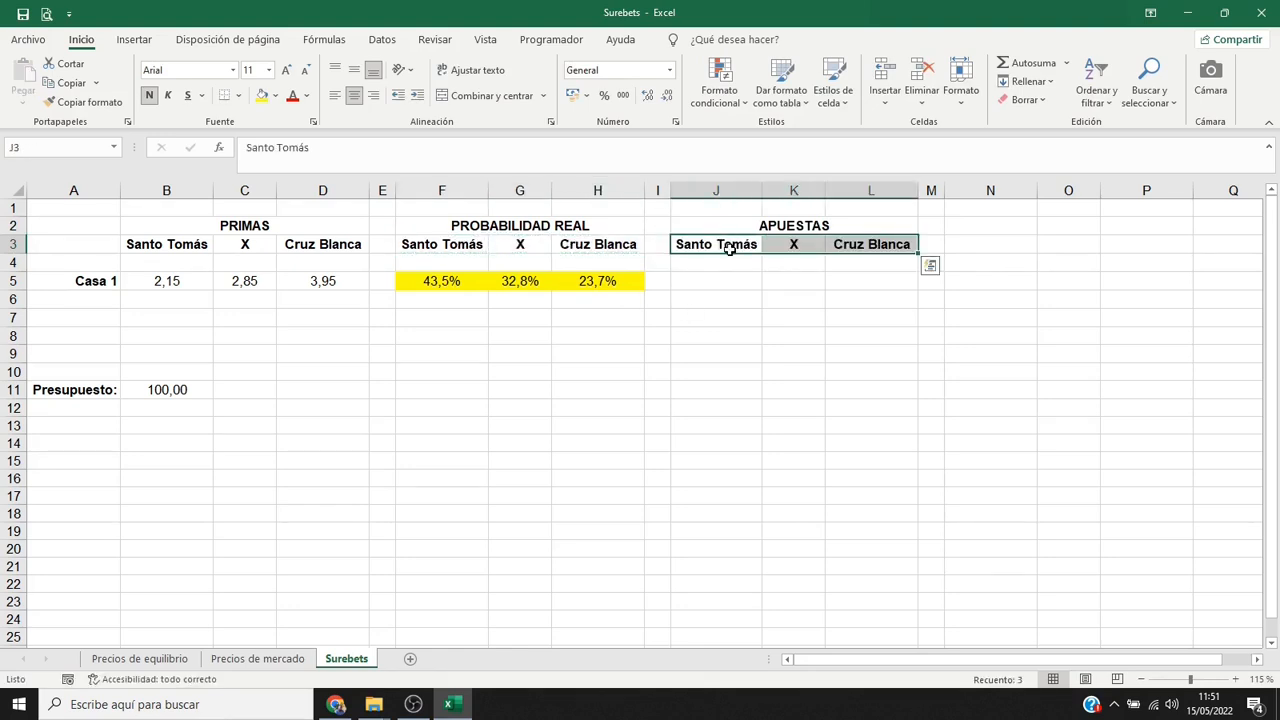
Calculate Casa 1's stake on Santo Tomás in J5 with the formula =$B$11*F5.
click(733, 283)
text(=)
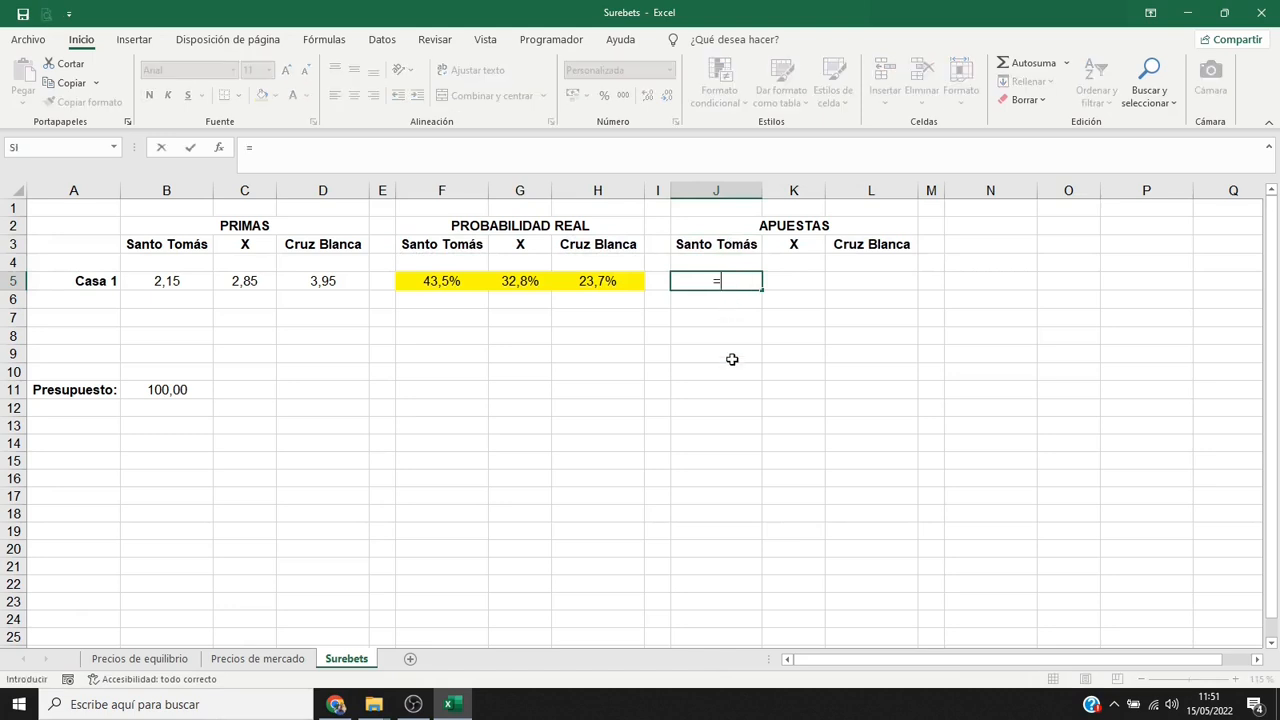
click(195, 391)
key(F4)
text(*)
click(415, 283)
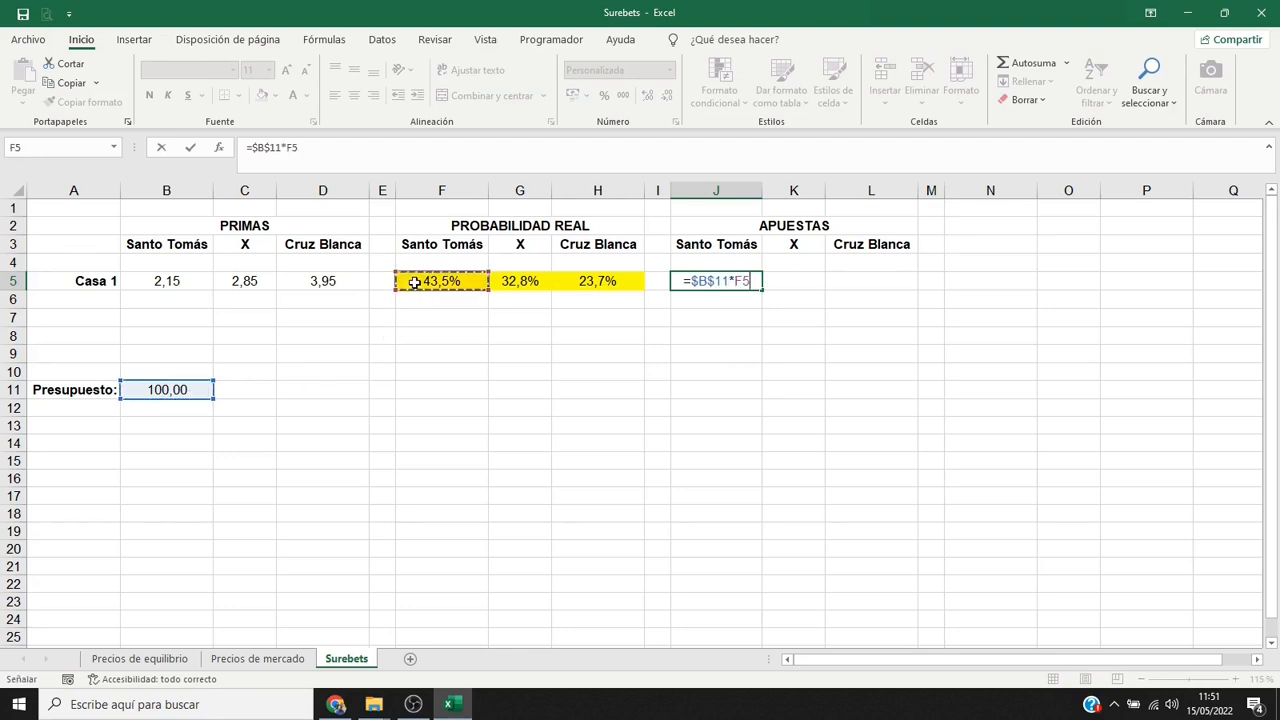
key(Return)
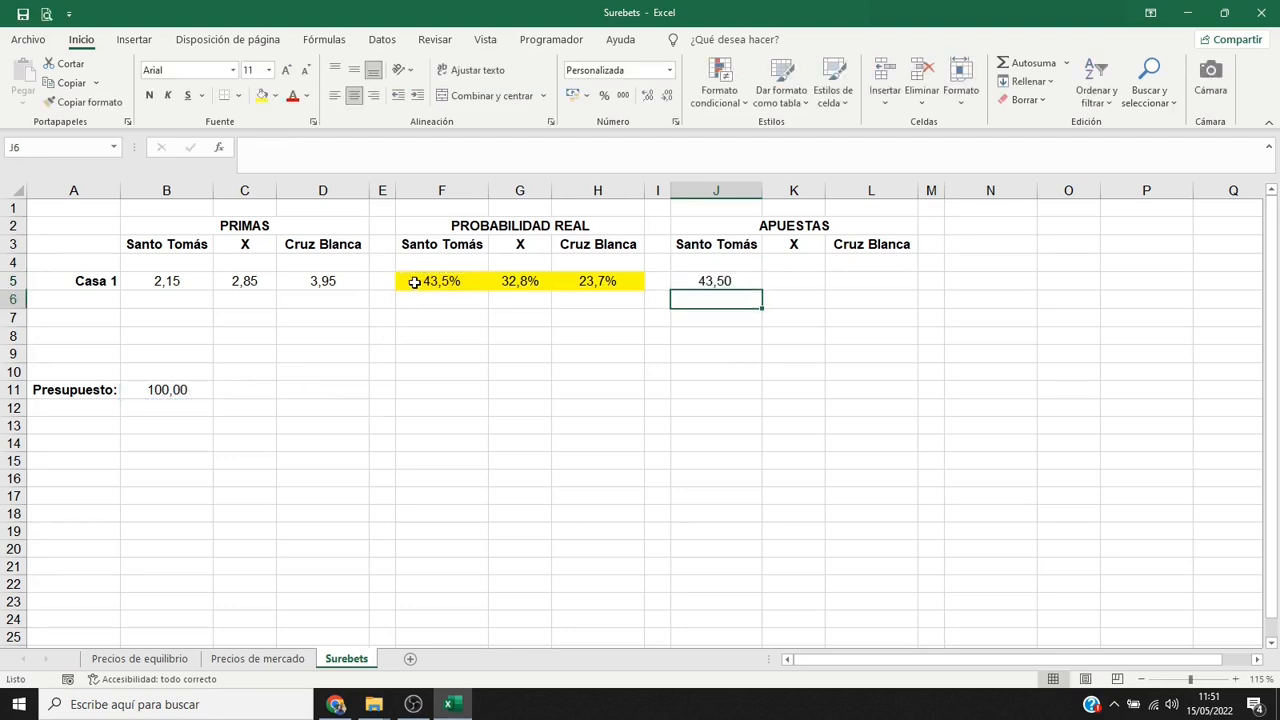
Give J5 a yellow fill and extend its stake formula and formatting across to L5.
key(Up)
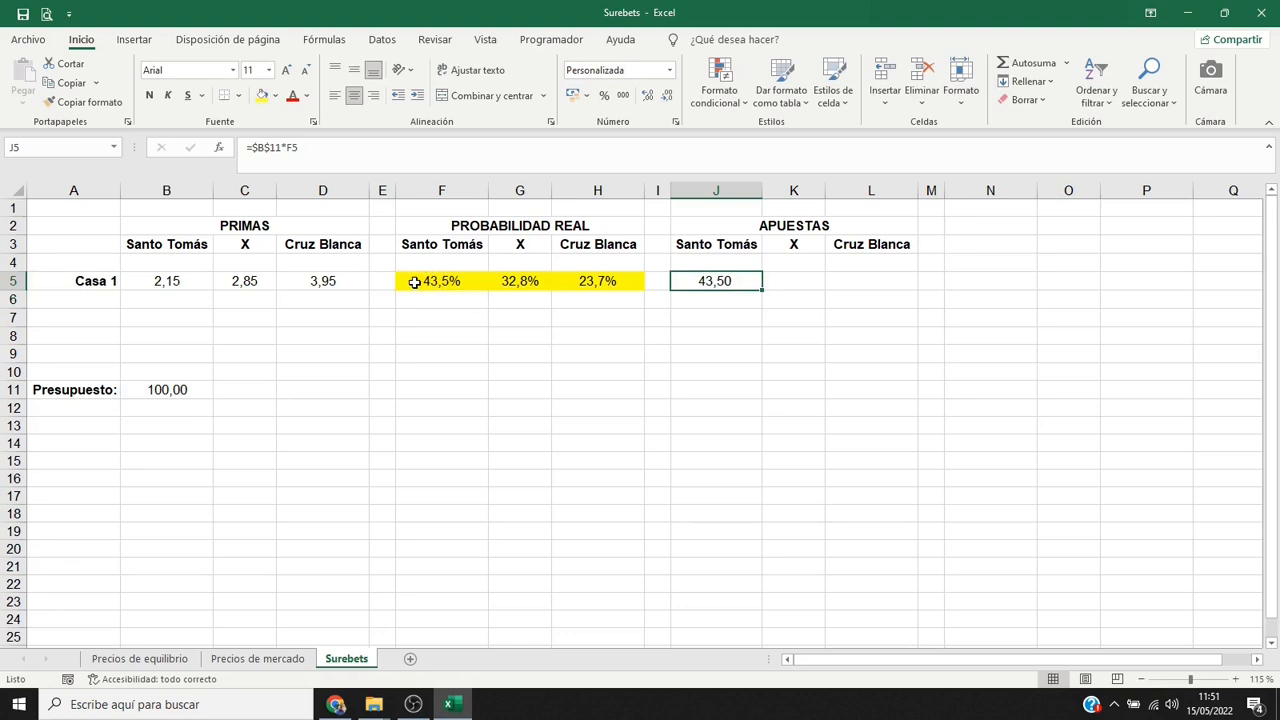
click(265, 100)
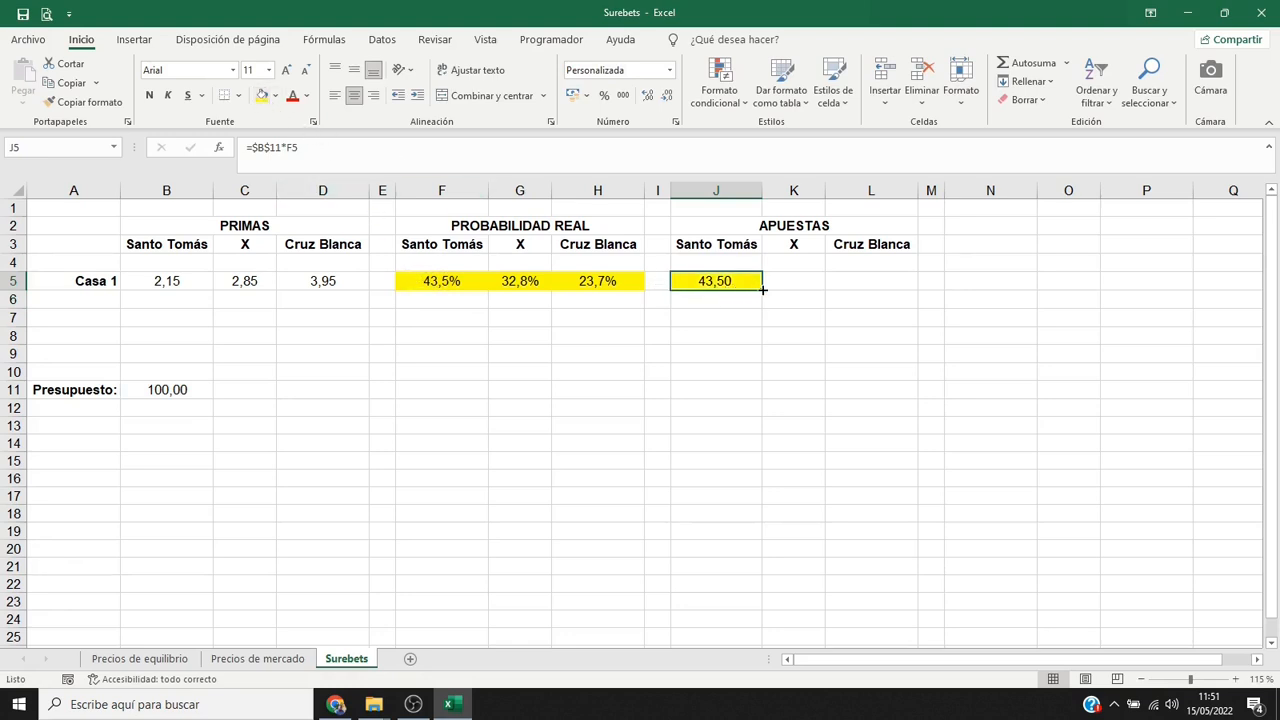
drag(762, 289, 818, 289)
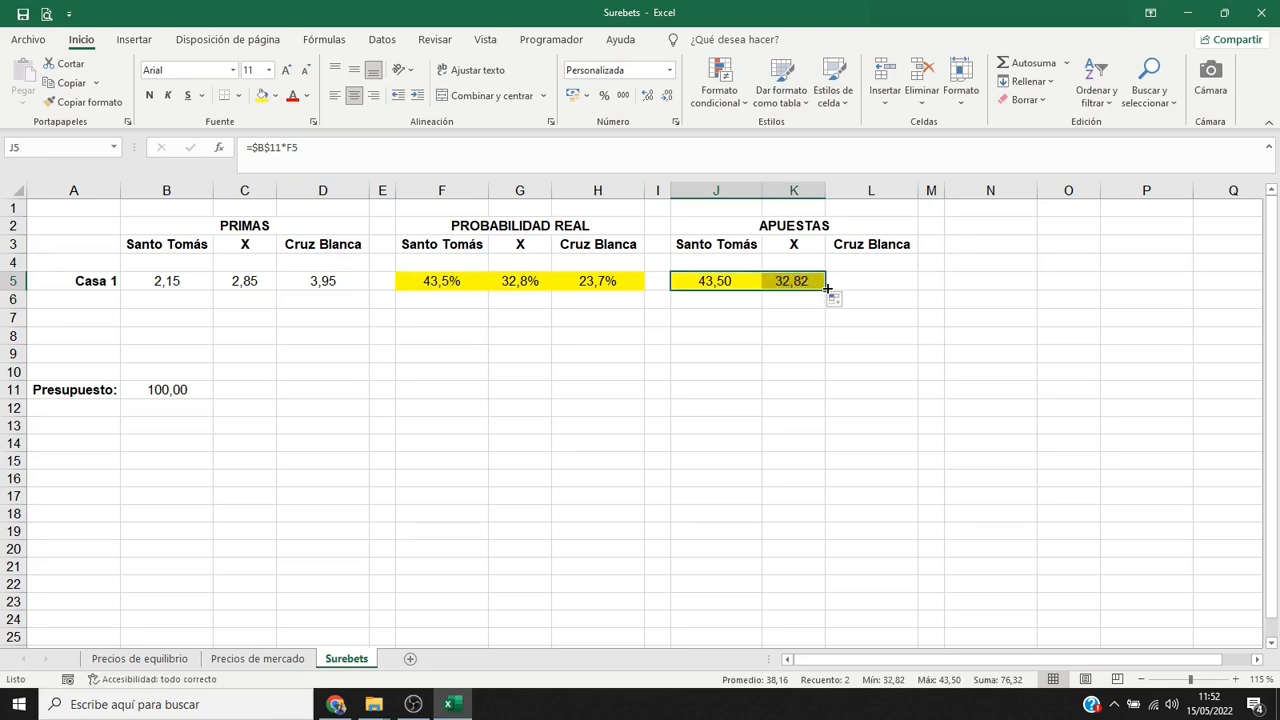
drag(826, 289, 904, 289)
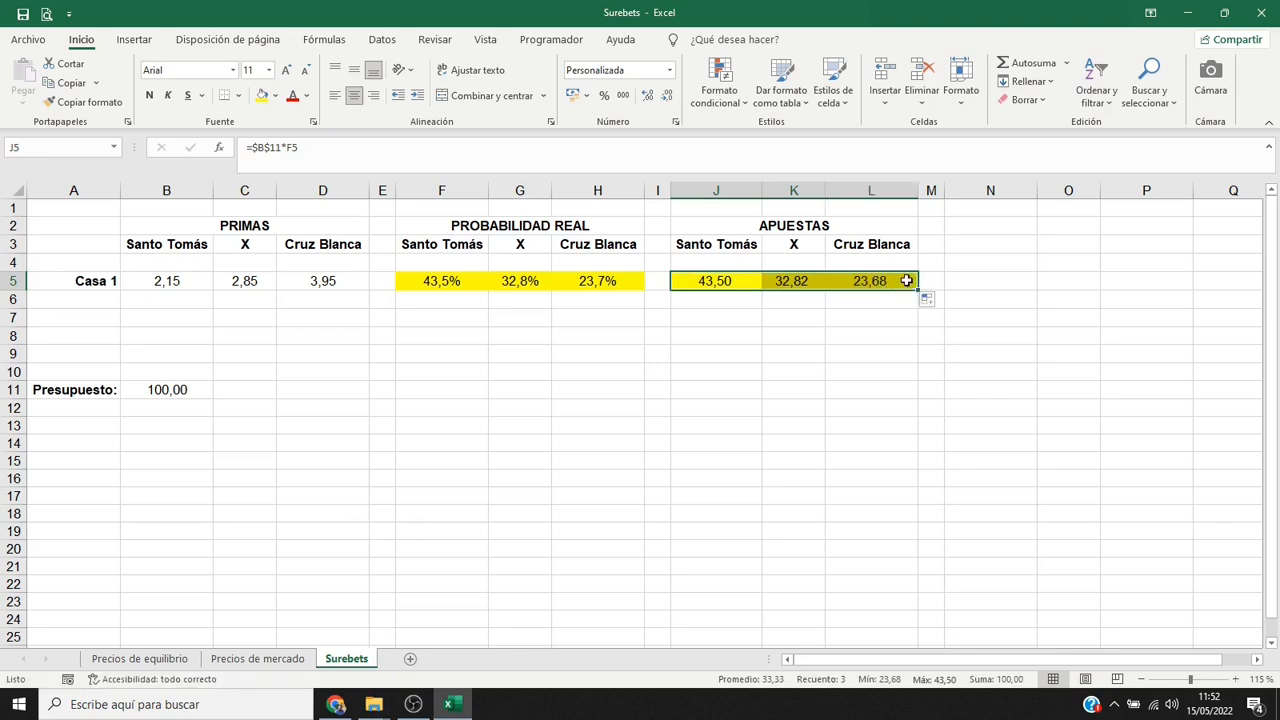
click(906, 281)
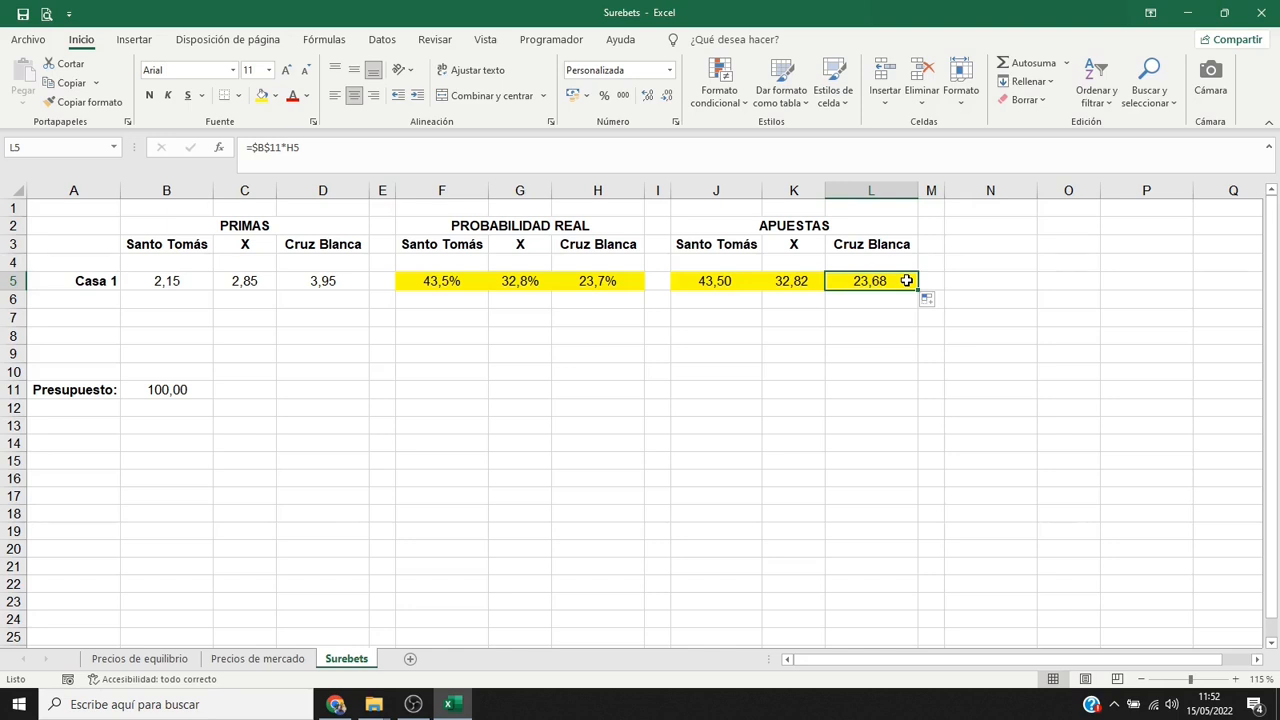
Add the heading "RESULTADO" in N2 and copy the three outcome headings from J3:L3 to N3:P3.
click(1001, 229)
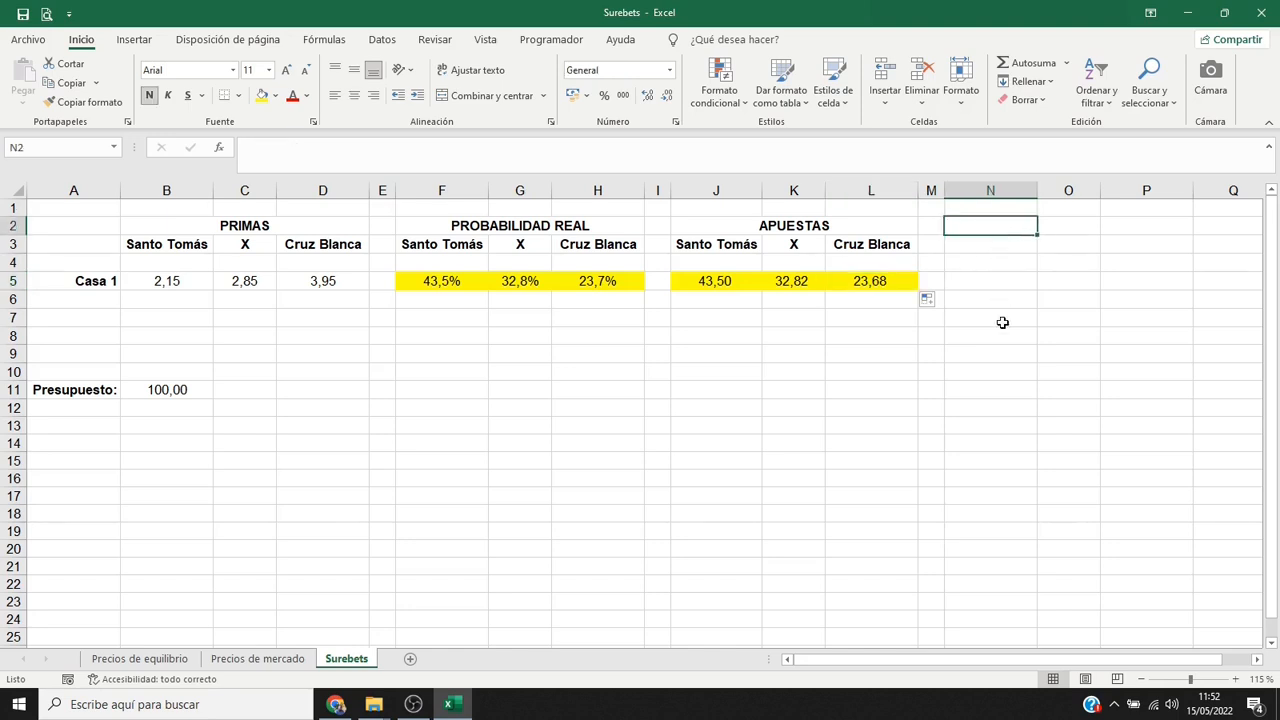
text(RESULTADO)
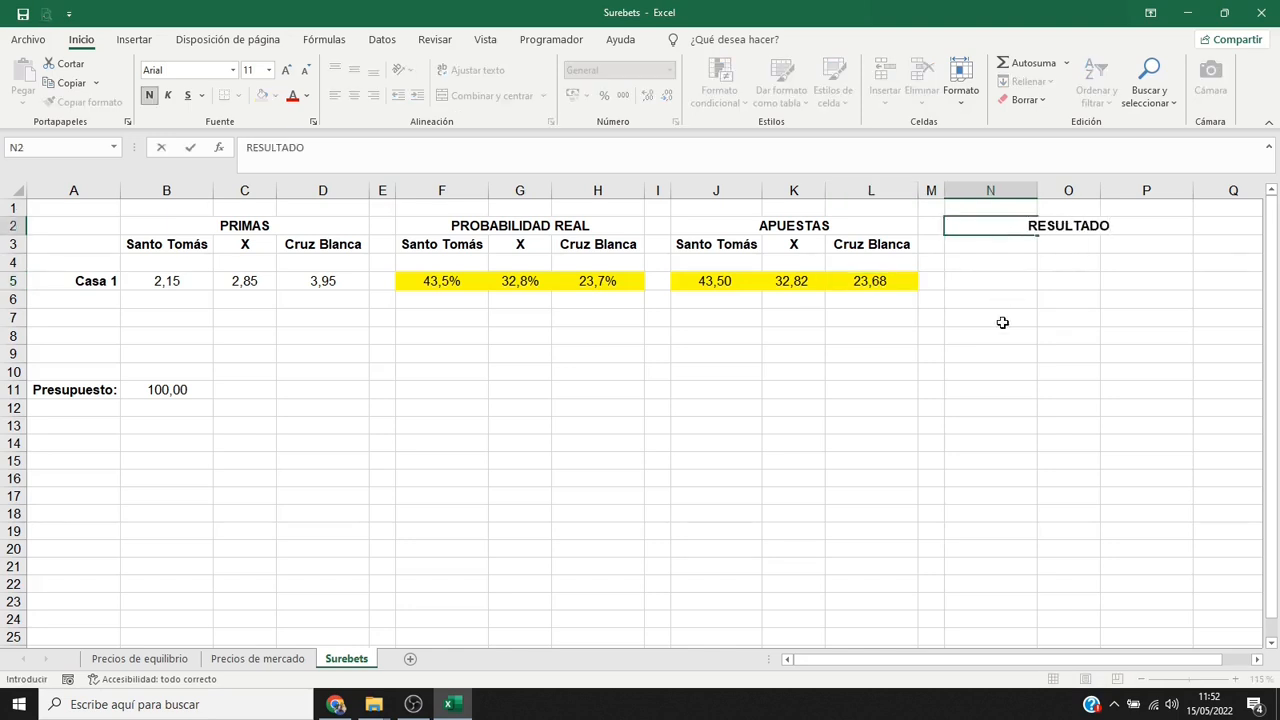
key(Return)
drag(730, 245, 875, 245)
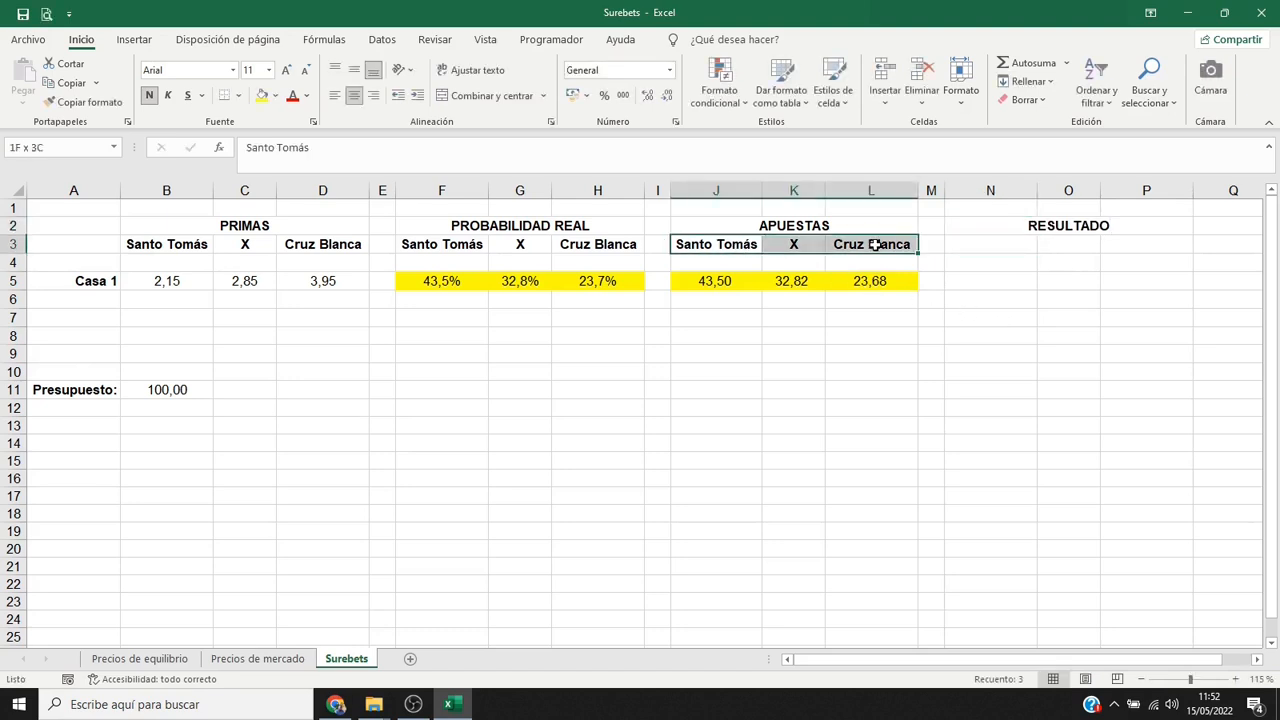
key(ctrl+c)
click(970, 245)
key(Return)
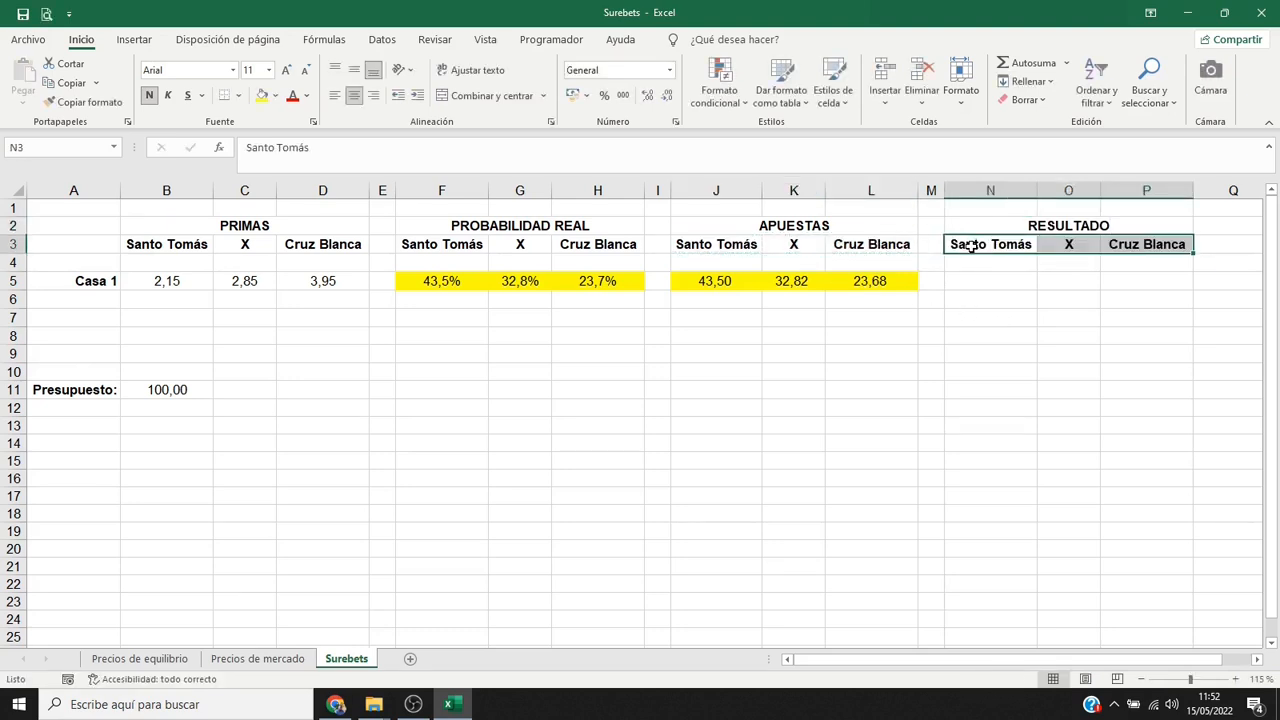
Calculate Casa 1's net result for Santo Tomás in N5 with the formula =B5*J5-$B$11.
click(972, 281)
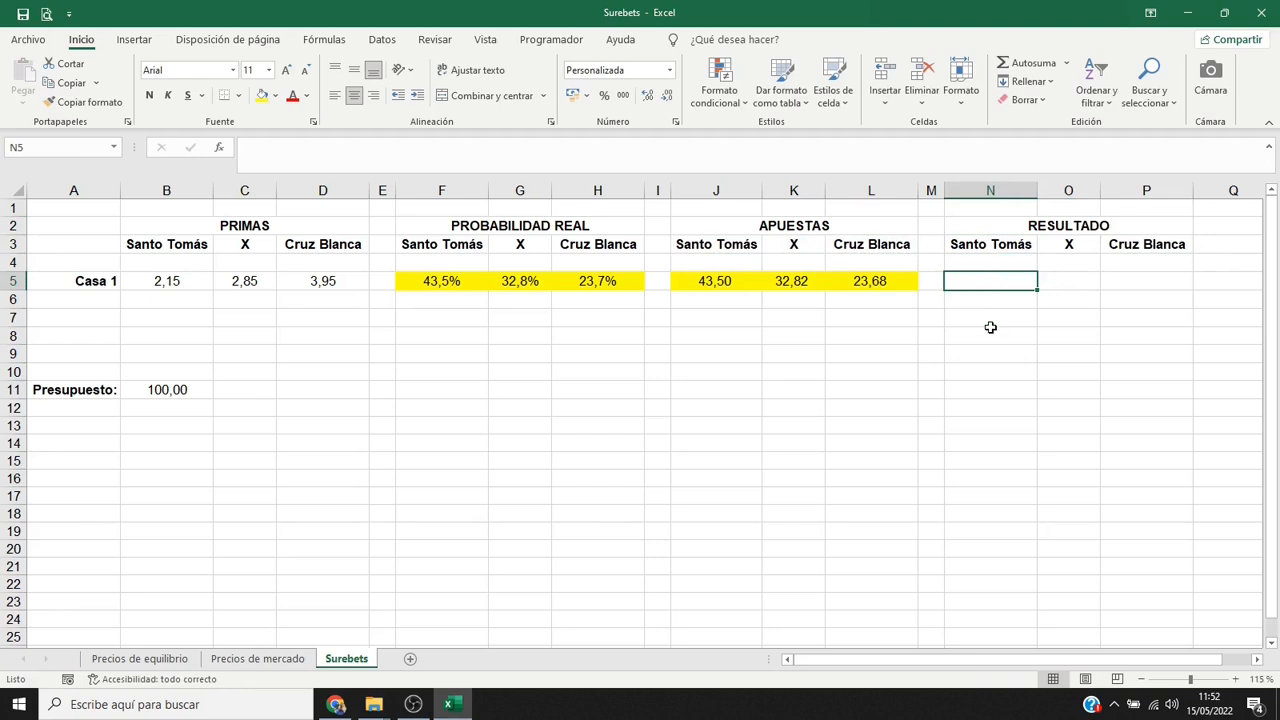
text(=)
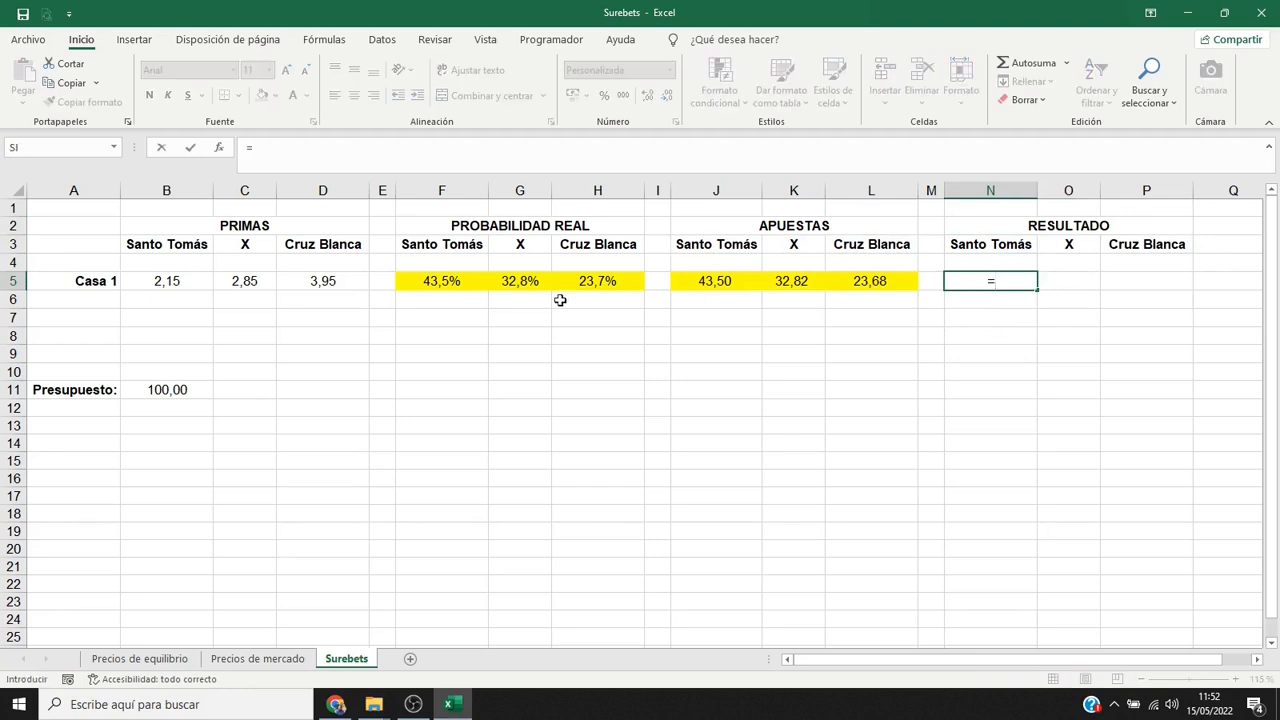
click(142, 288)
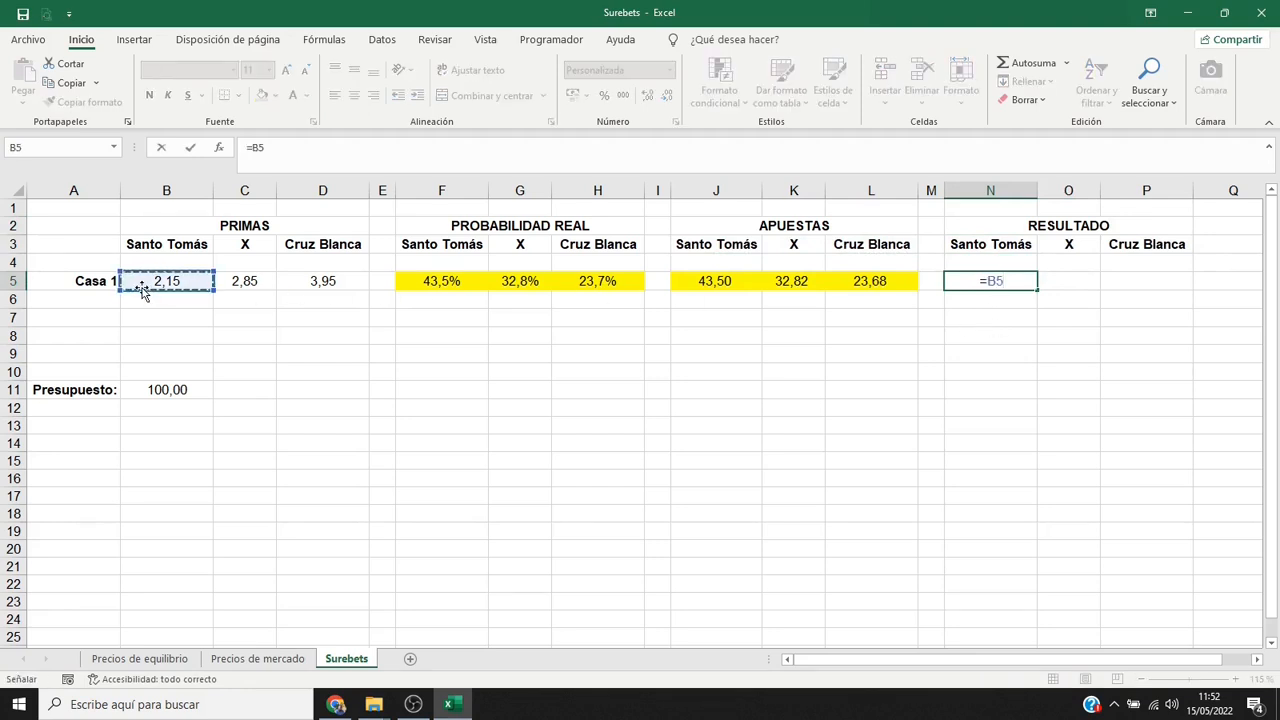
text(*)
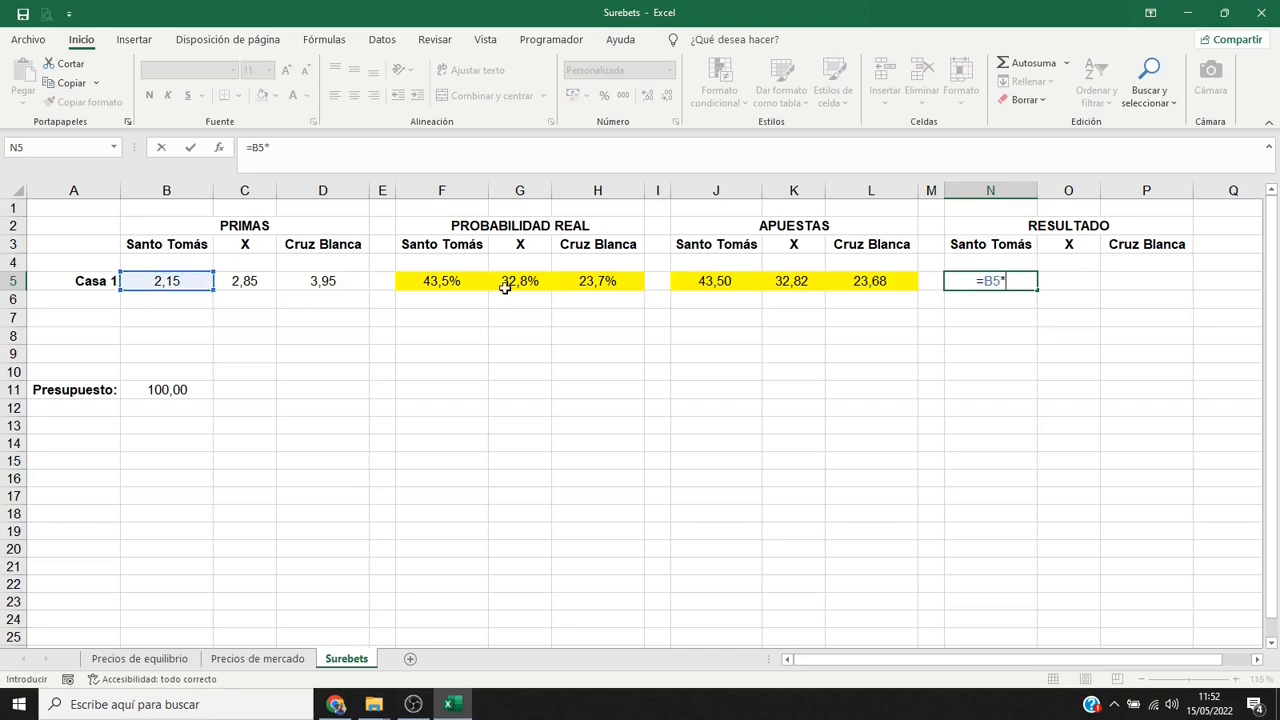
click(697, 281)
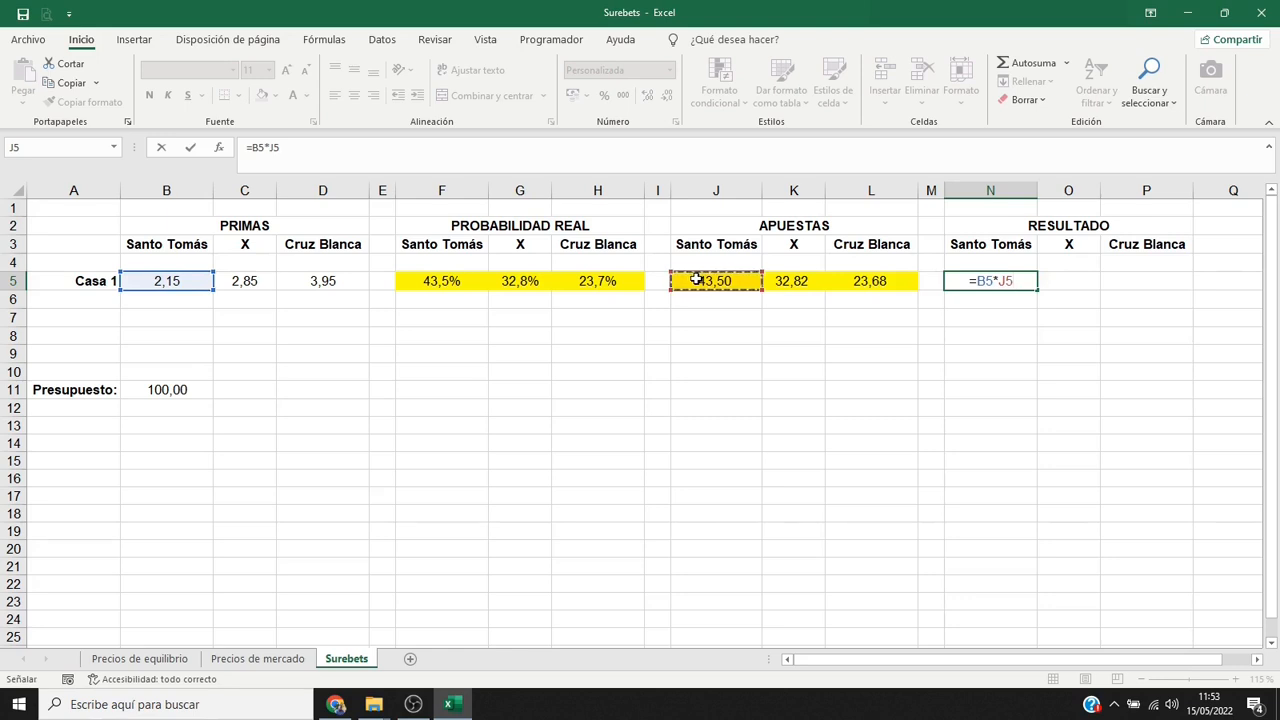
text(-)
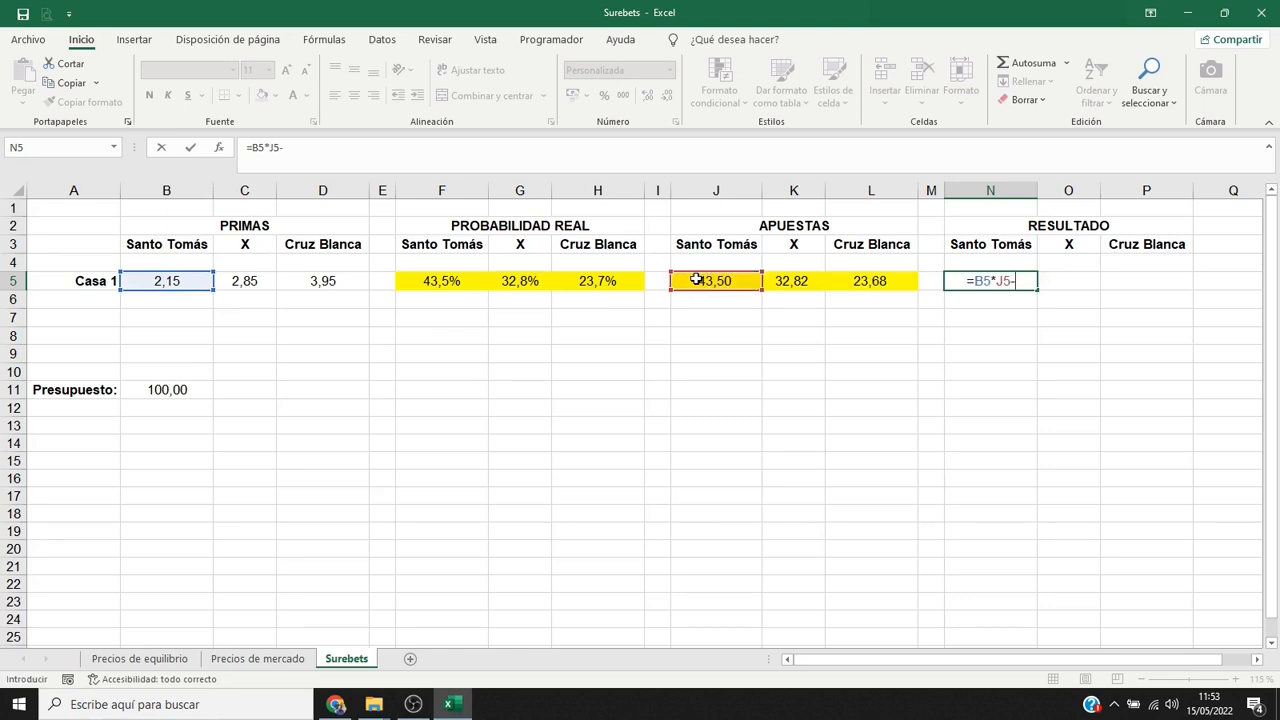
click(188, 389)
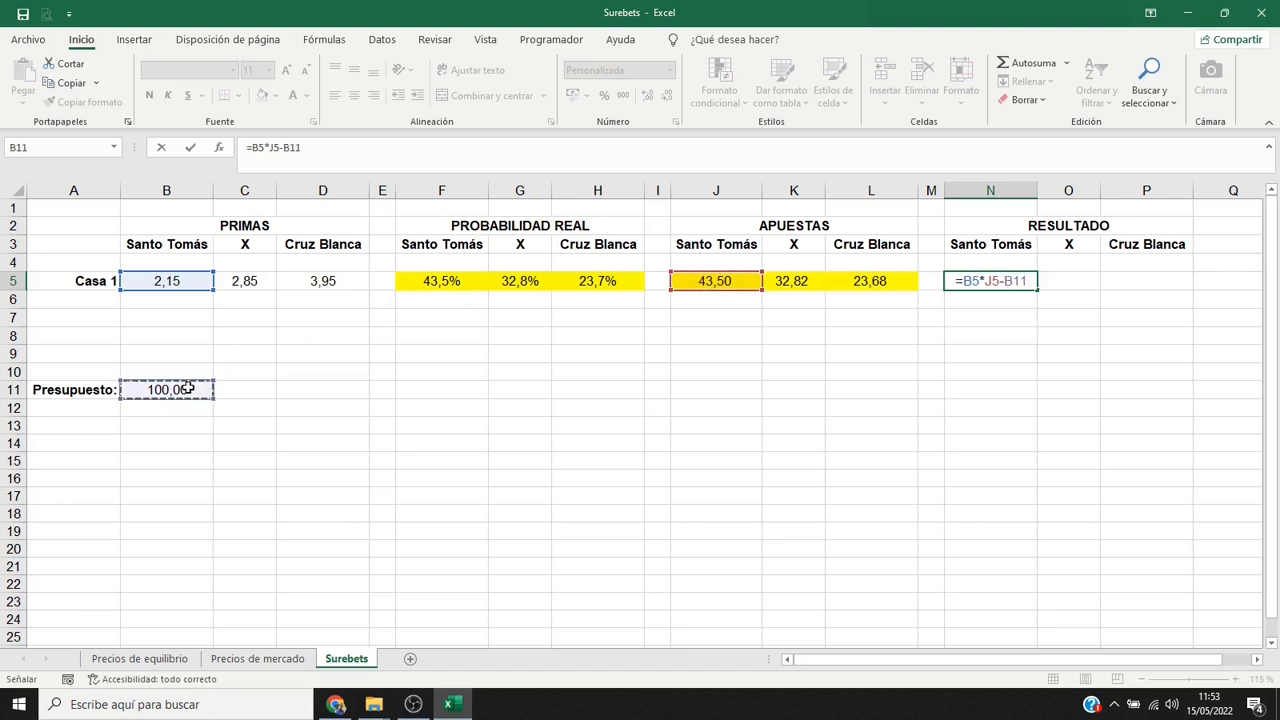
key(F4)
key(Return)
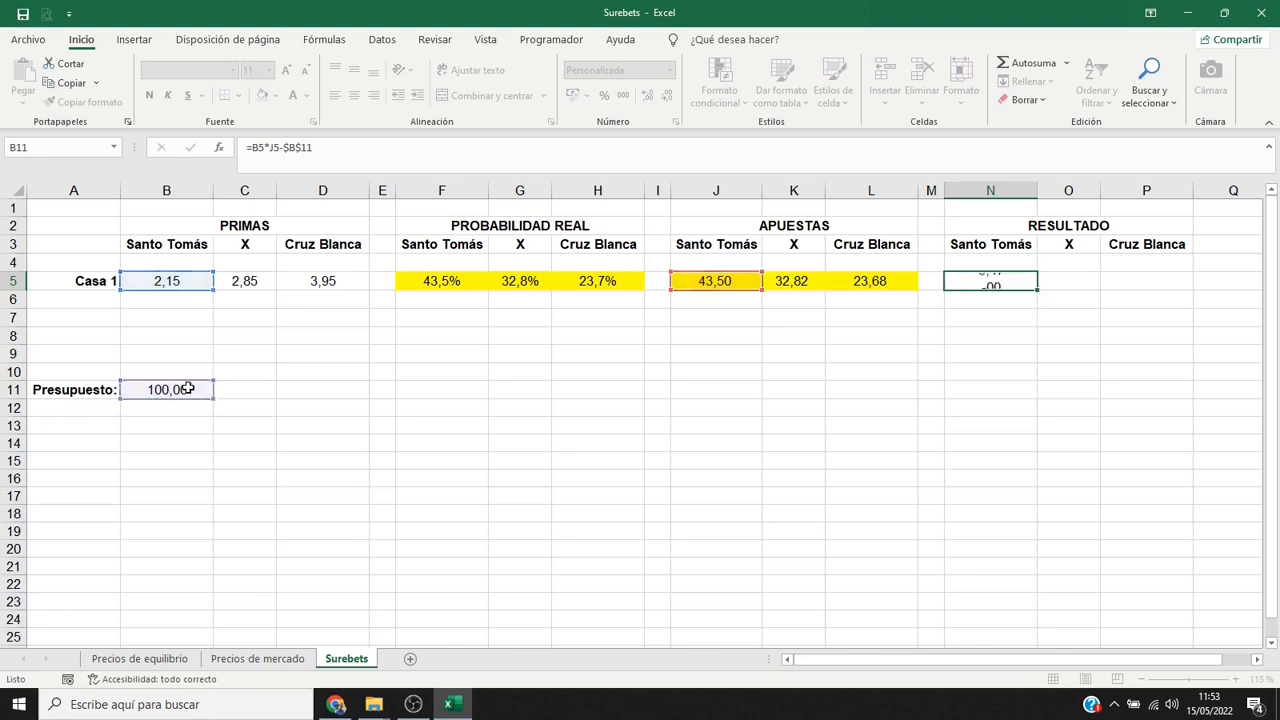
Give N5 a yellow fill and extend its result formula and formatting across to P5.
click(1018, 281)
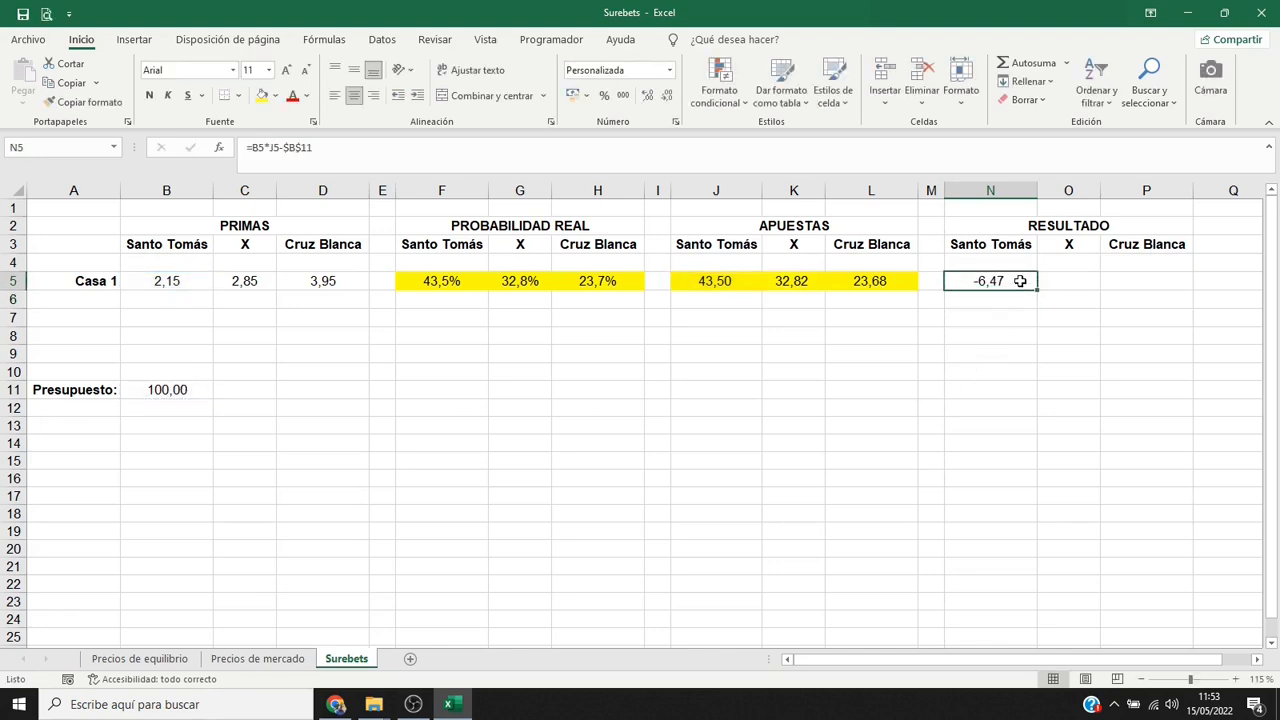
click(262, 96)
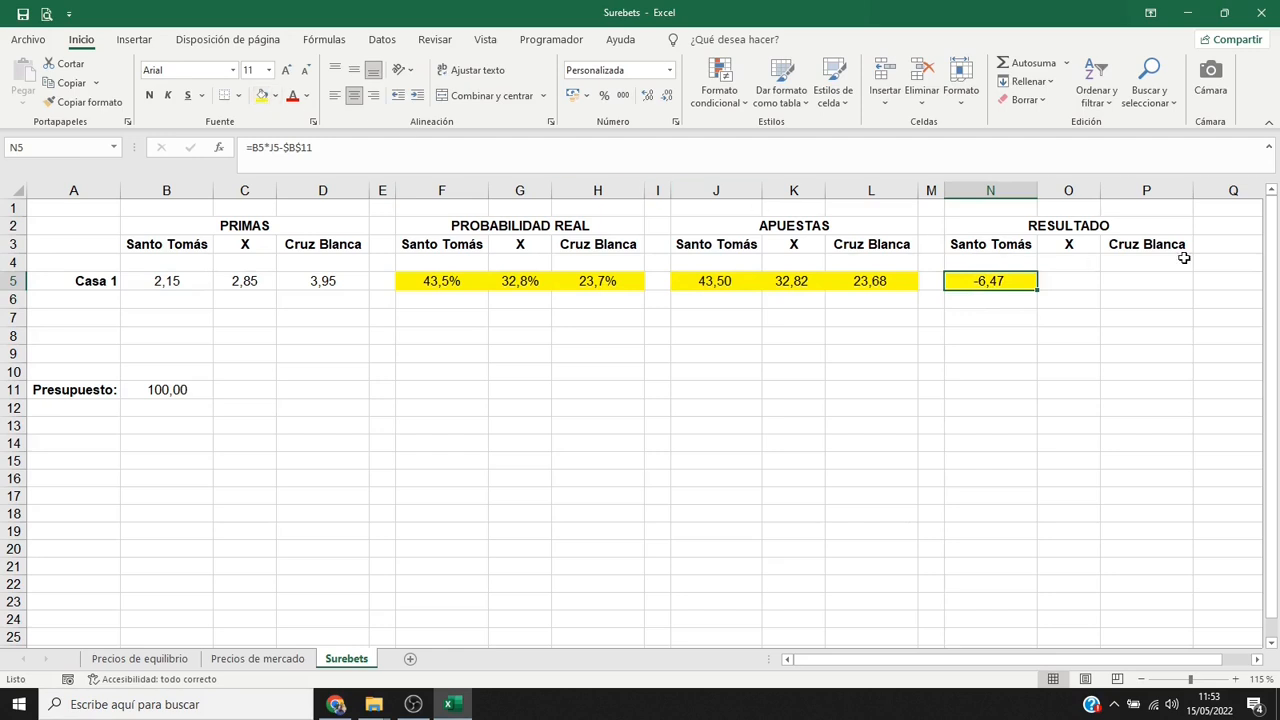
drag(1035, 294, 1083, 295)
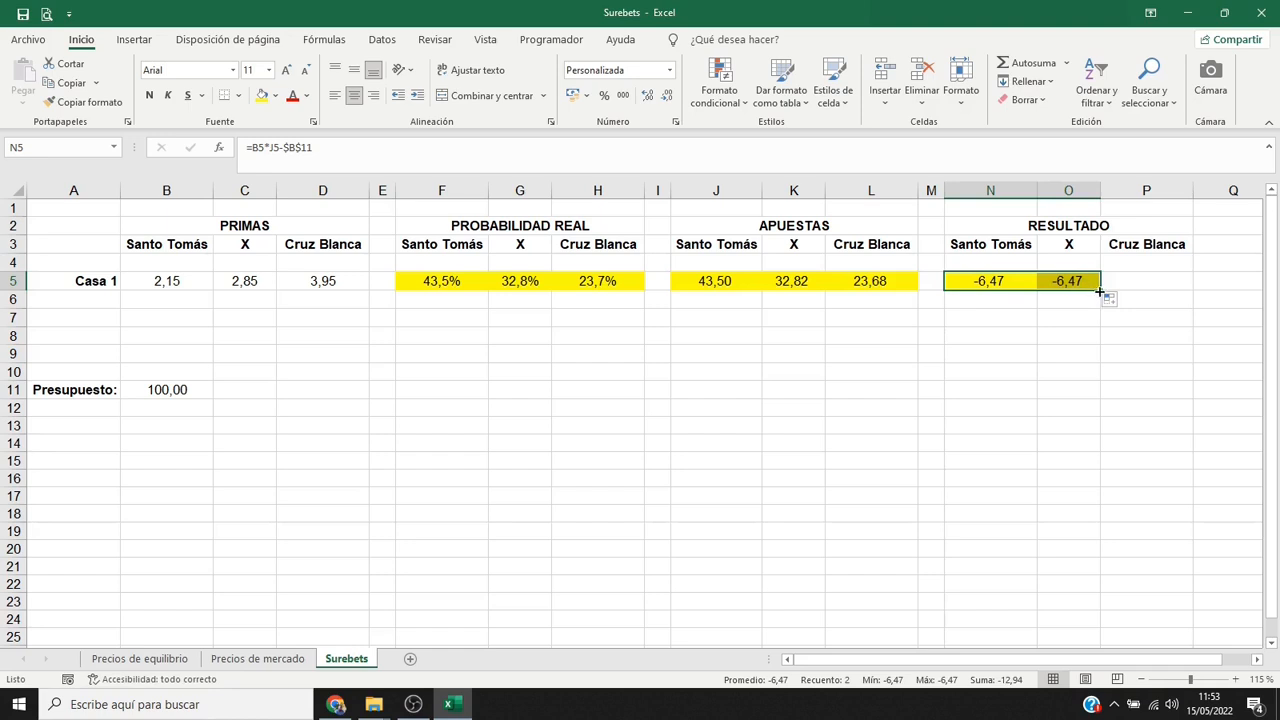
drag(1099, 291, 1166, 289)
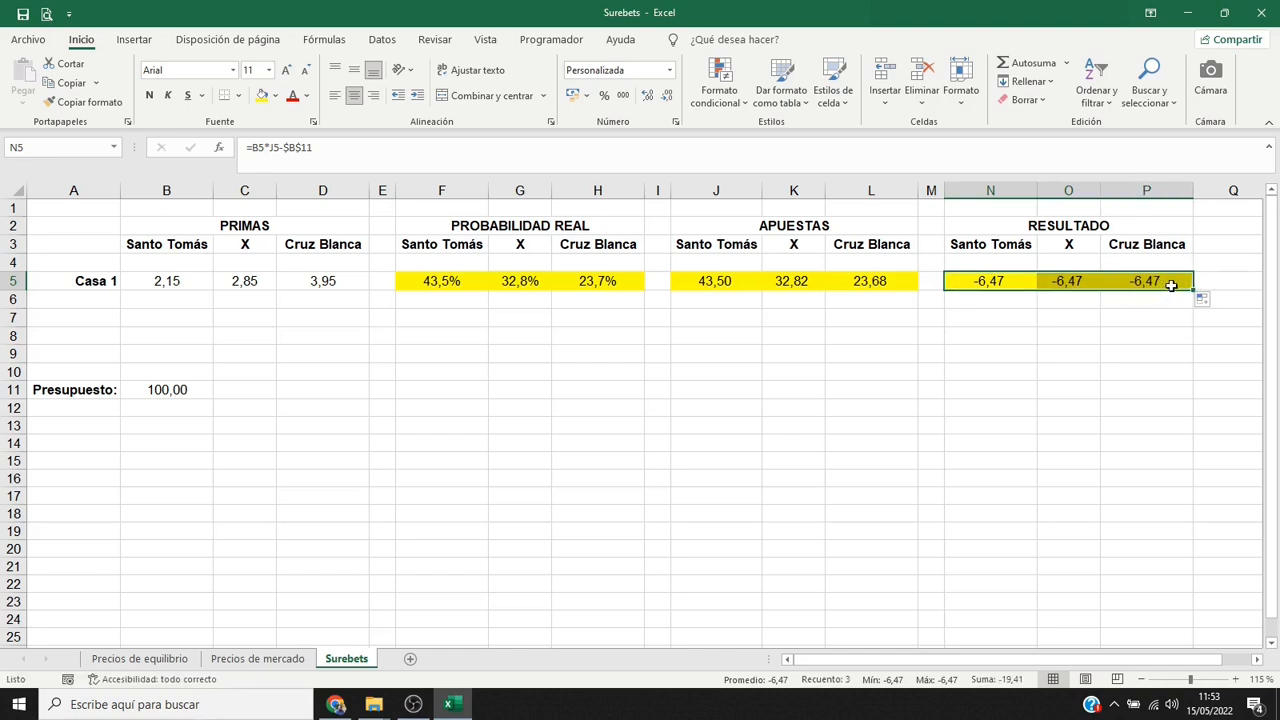
click(1181, 286)
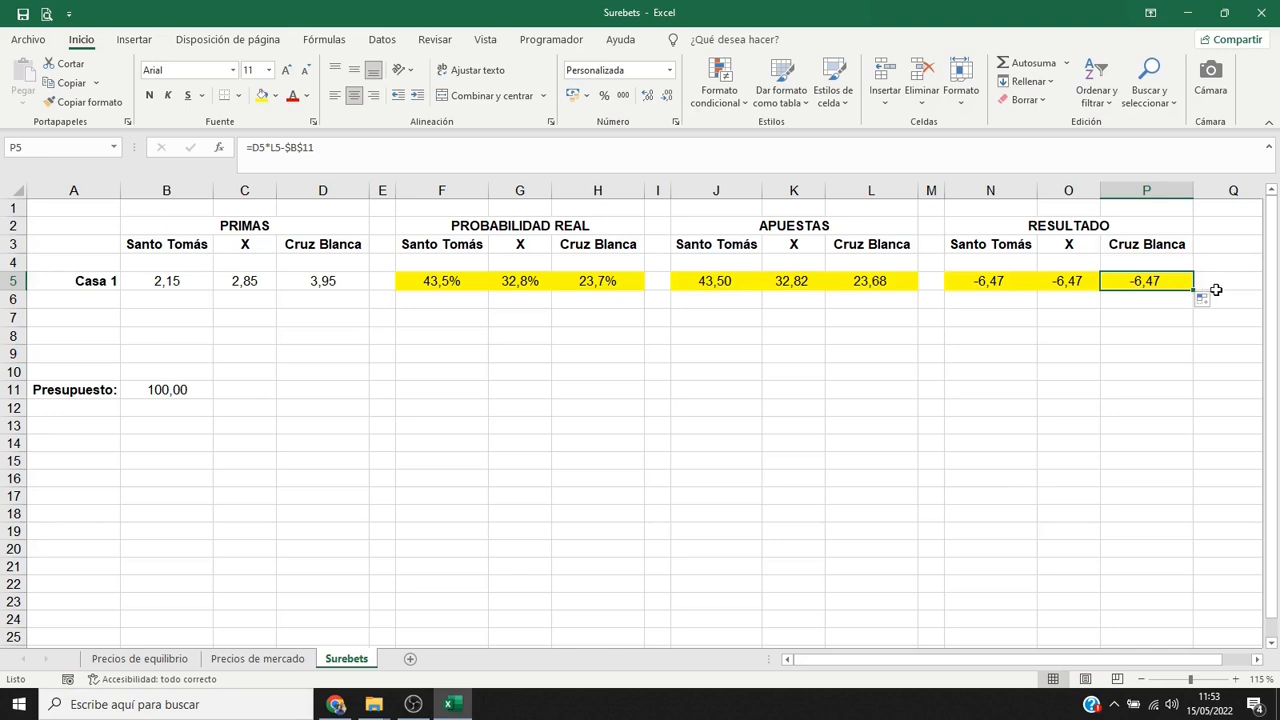
click(103, 299)
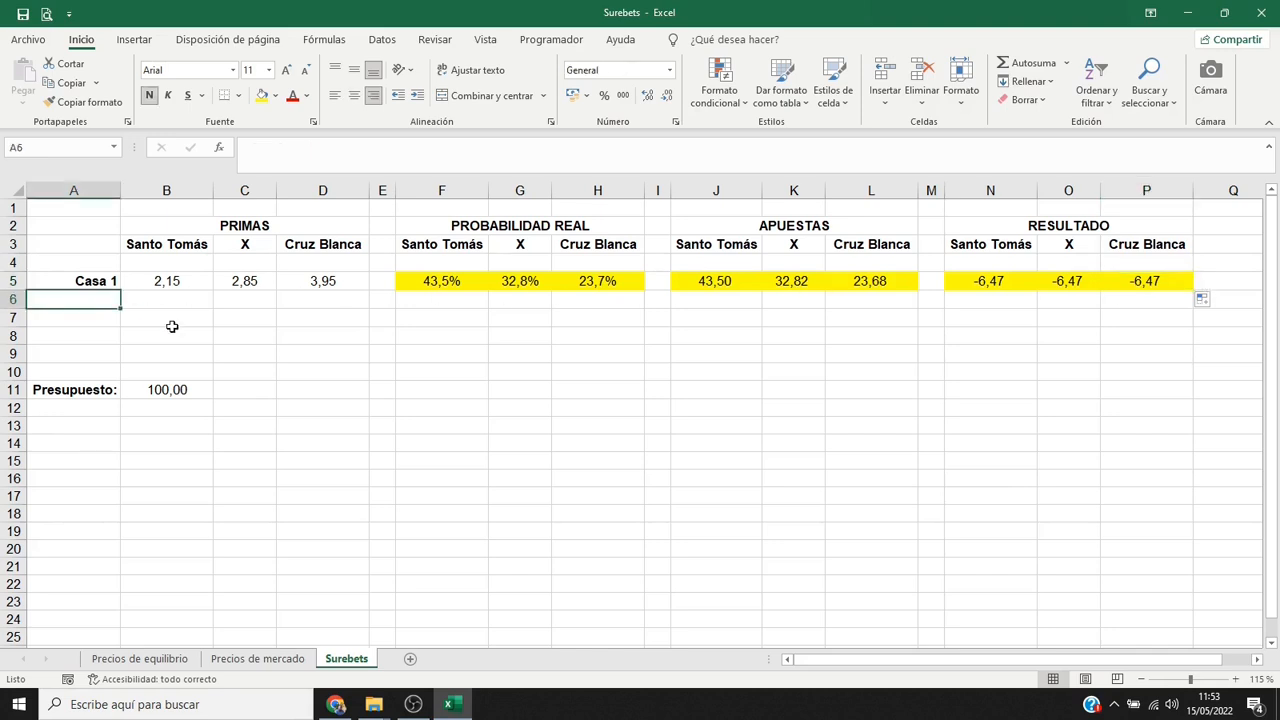
Add a "Casa 2" row in row 6 with the odds 2,12, 3,30 and 3,93 for the three outcomes.
text(Casa 2)
key(Tab)
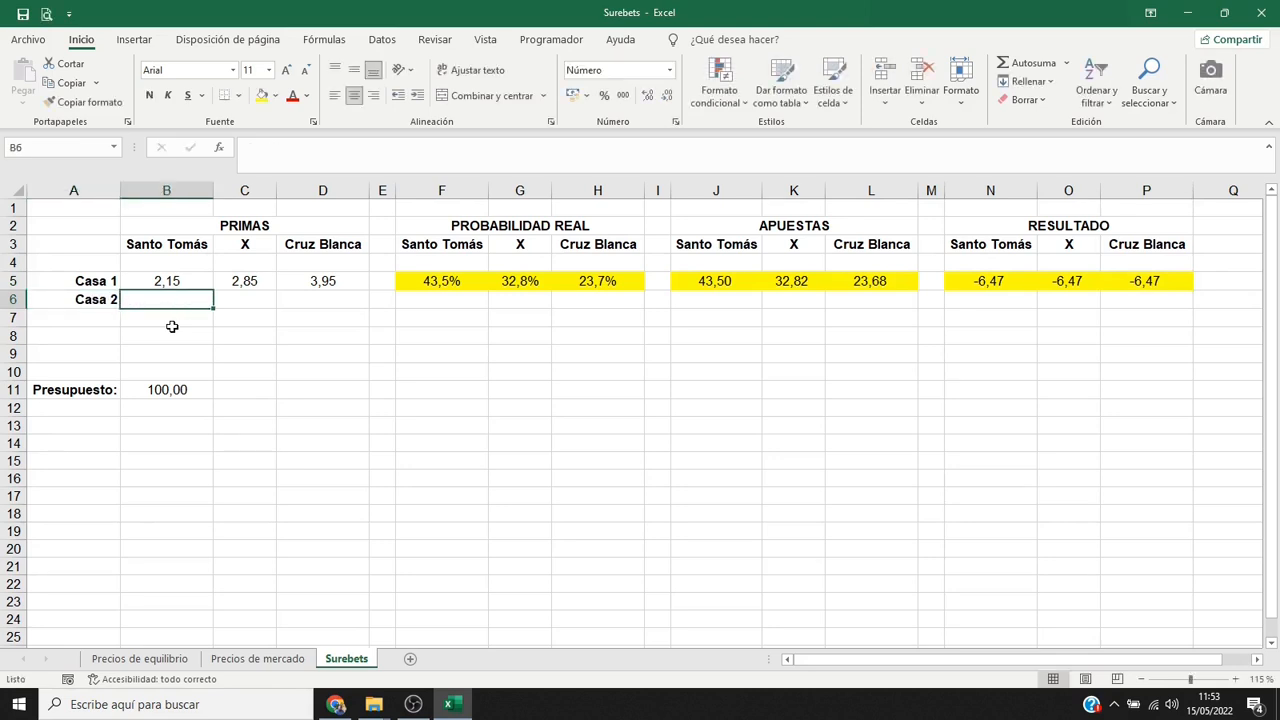
text(2,12)
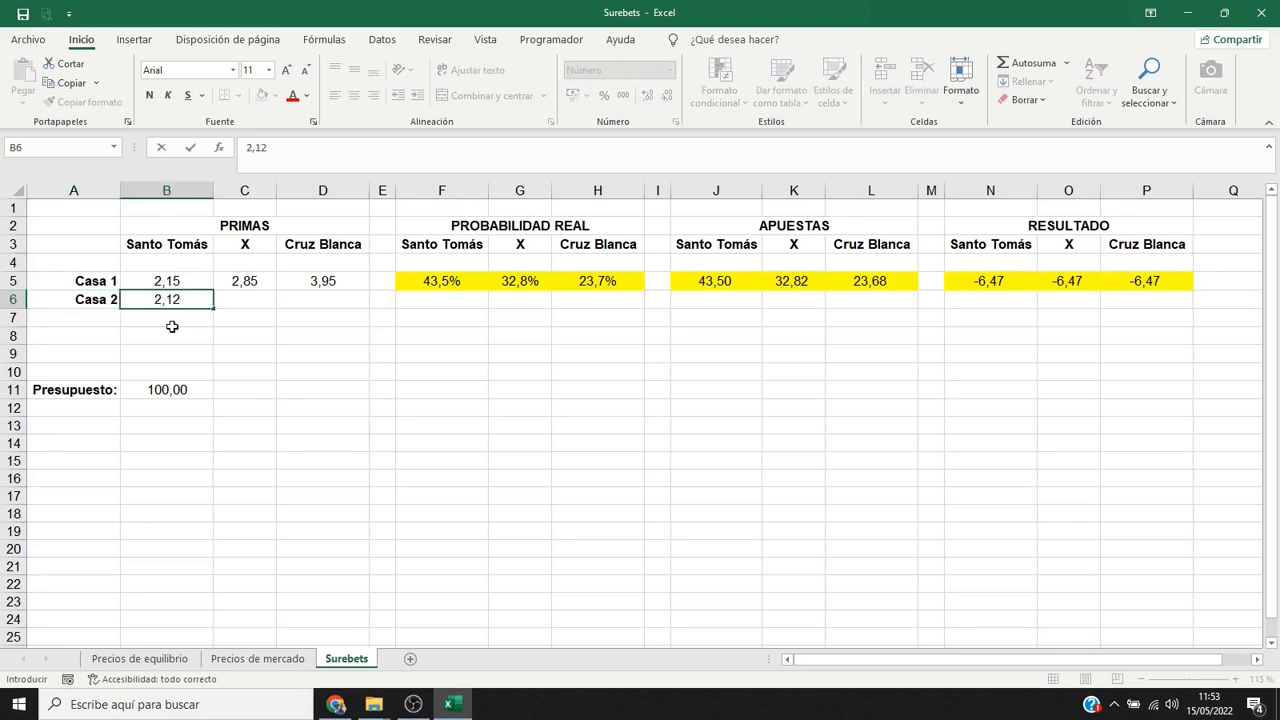
key(Tab)
text(3,30)
key(Tab)
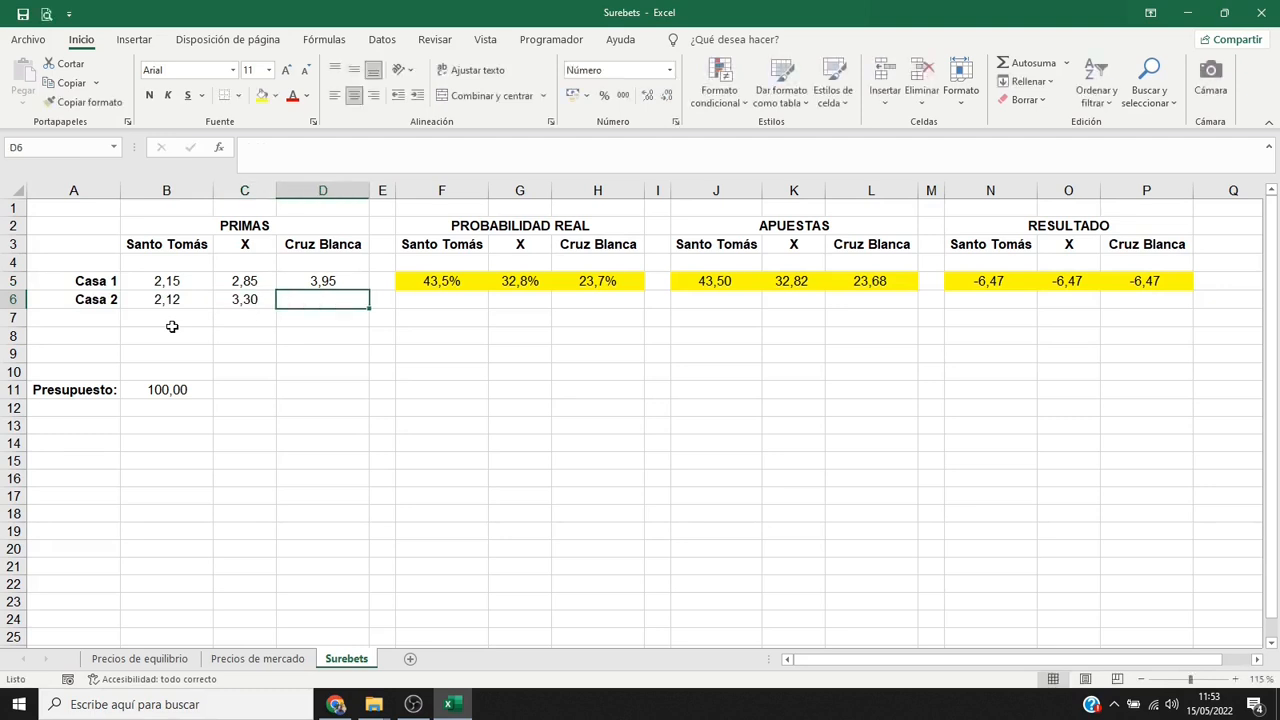
text(3,93)
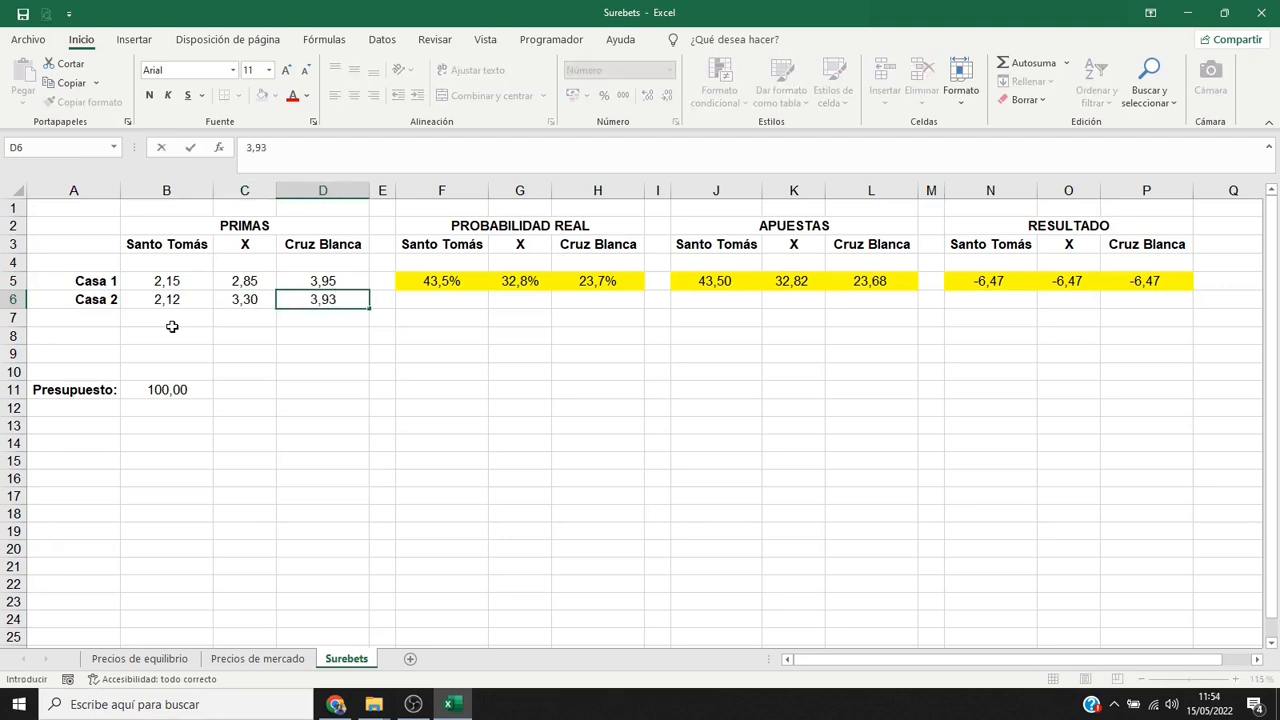
key(Tab)
key(Tab)
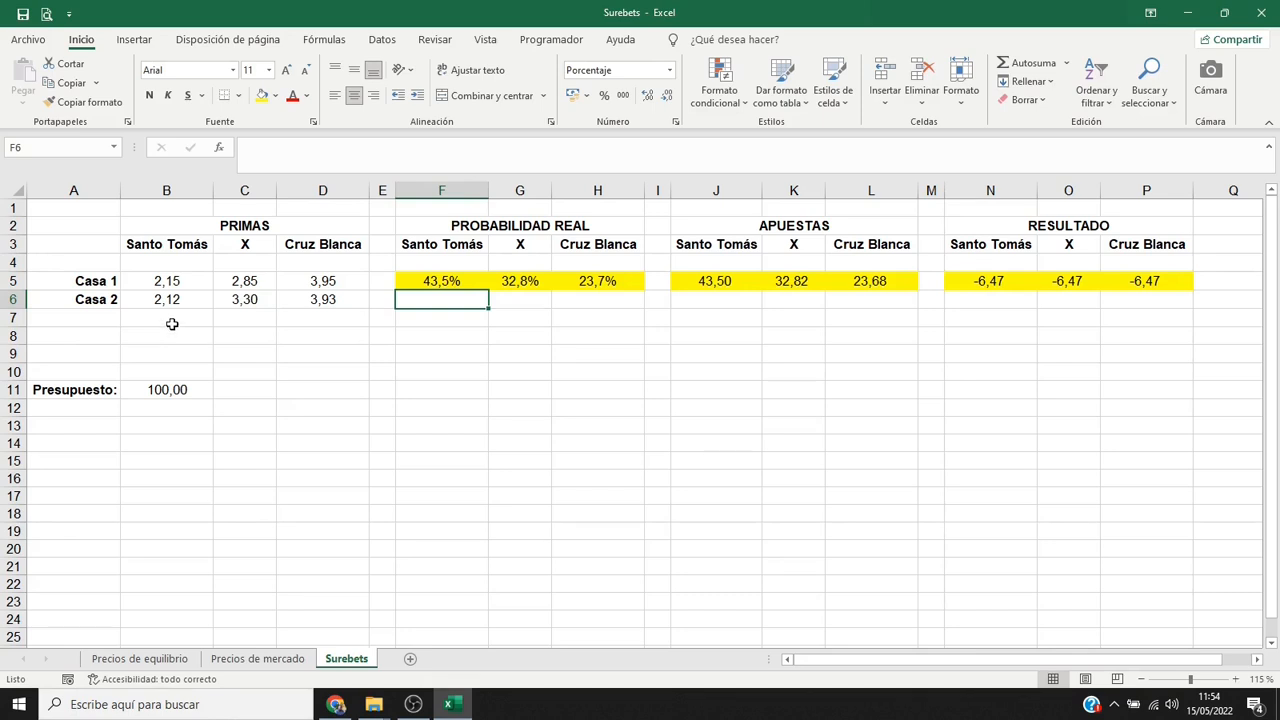
Fill the real-probability formulas in F5:H5 down to row 6 for Casa 2.
click(446, 281)
drag(446, 281, 645, 308)
click(443, 315)
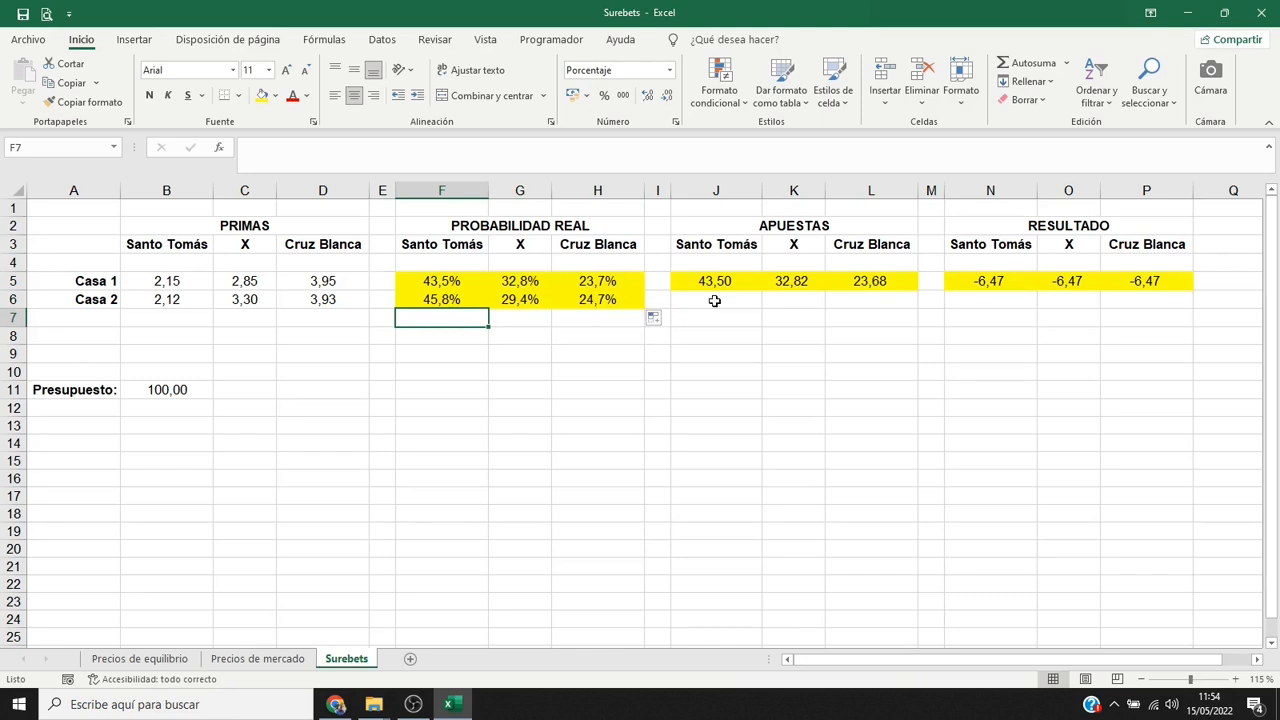
Fill the stake formulas in J5:L5 and the result formulas in N5:P5 down to row 6.
drag(720, 281, 841, 286)
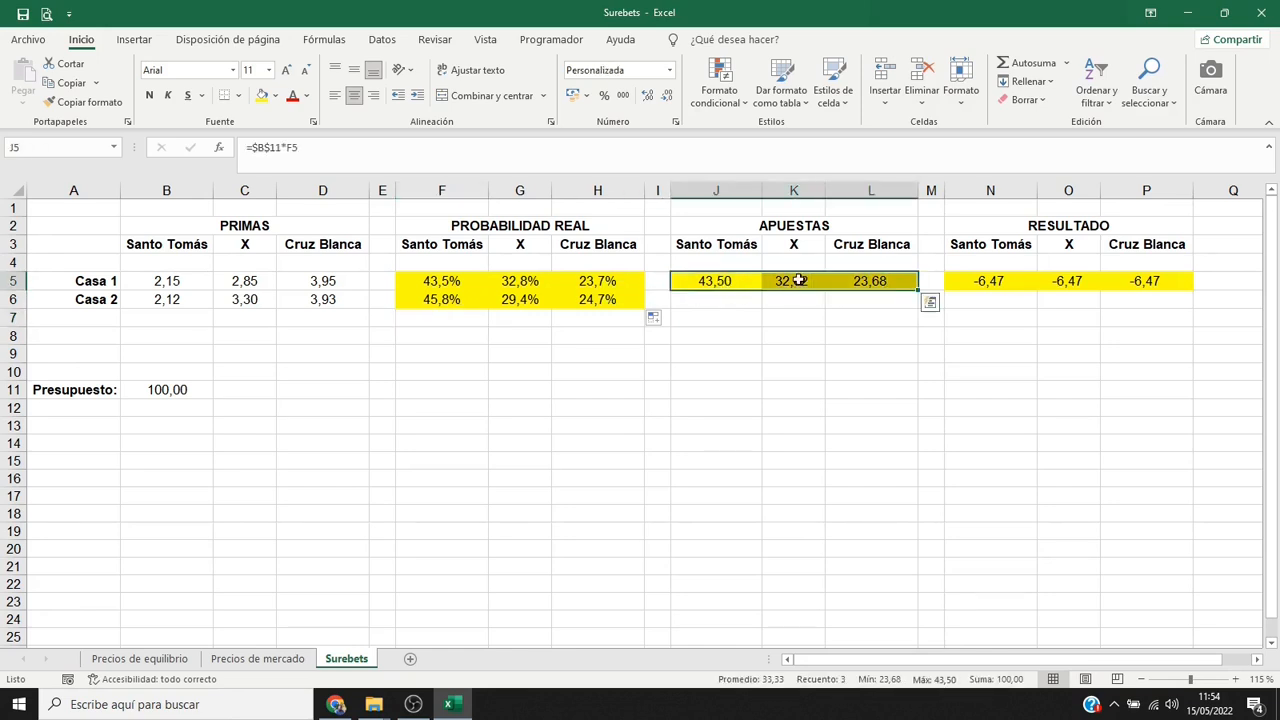
drag(918, 291, 916, 304)
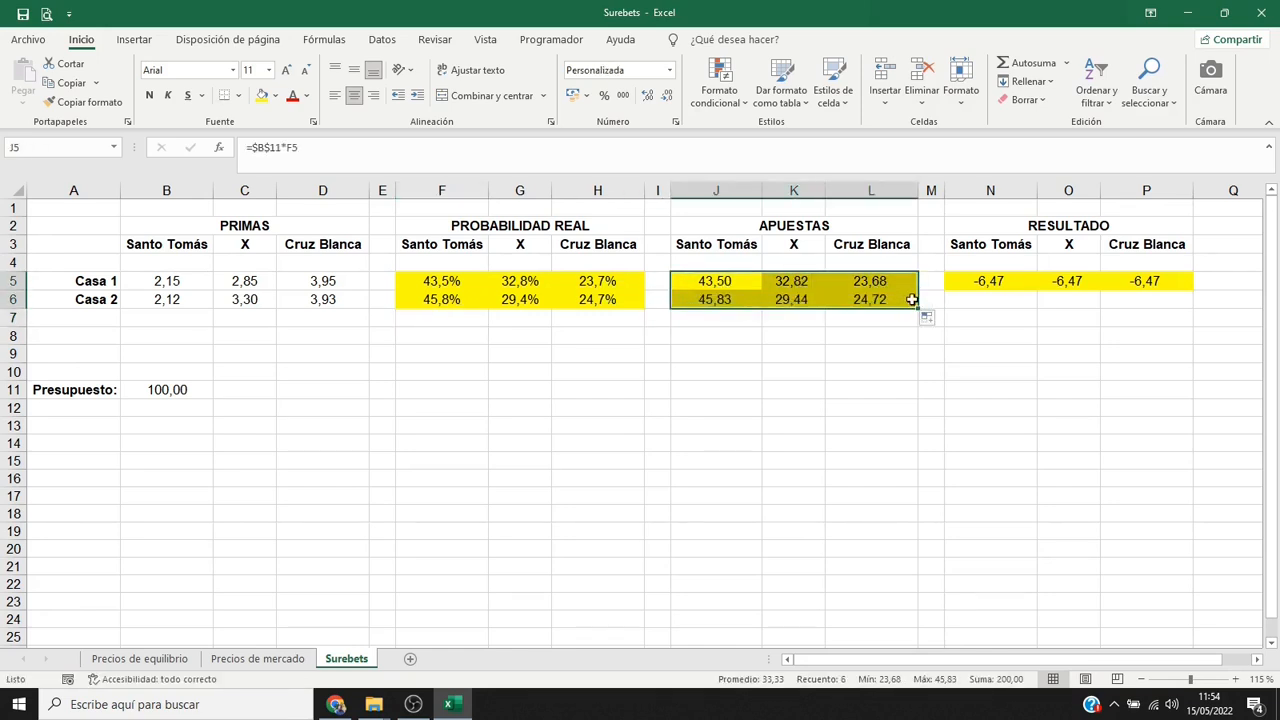
click(906, 298)
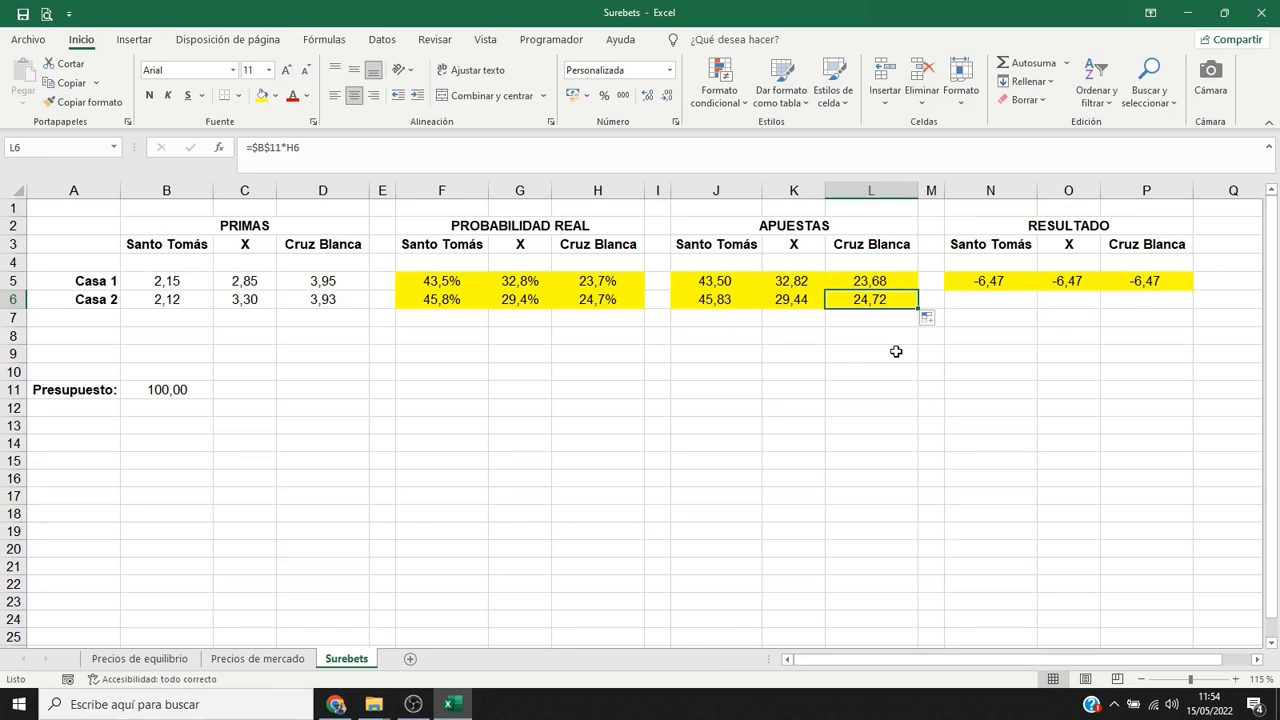
drag(1011, 283, 1190, 306)
click(1176, 302)
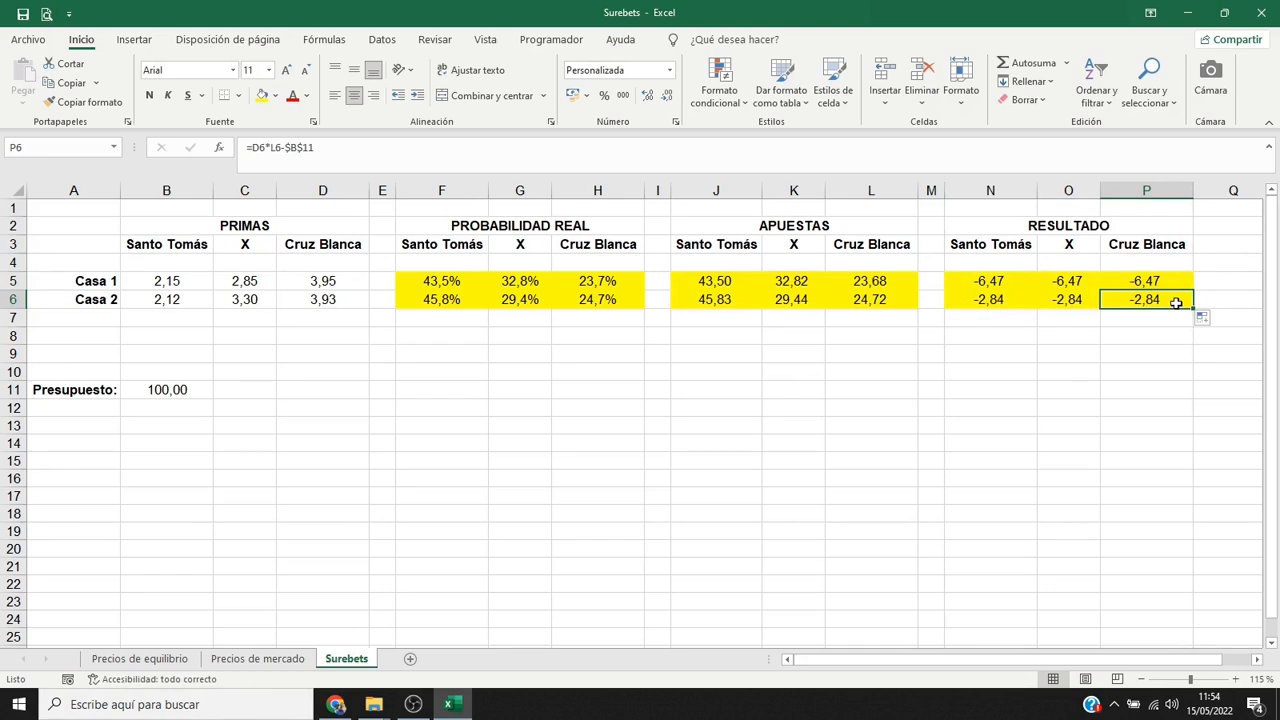
Add a "Casa 3" row in row 7 with the odds 2,05, 2,97 and 4,35 for the three outcomes.
click(100, 318)
text(Casa 3)
key(Tab)
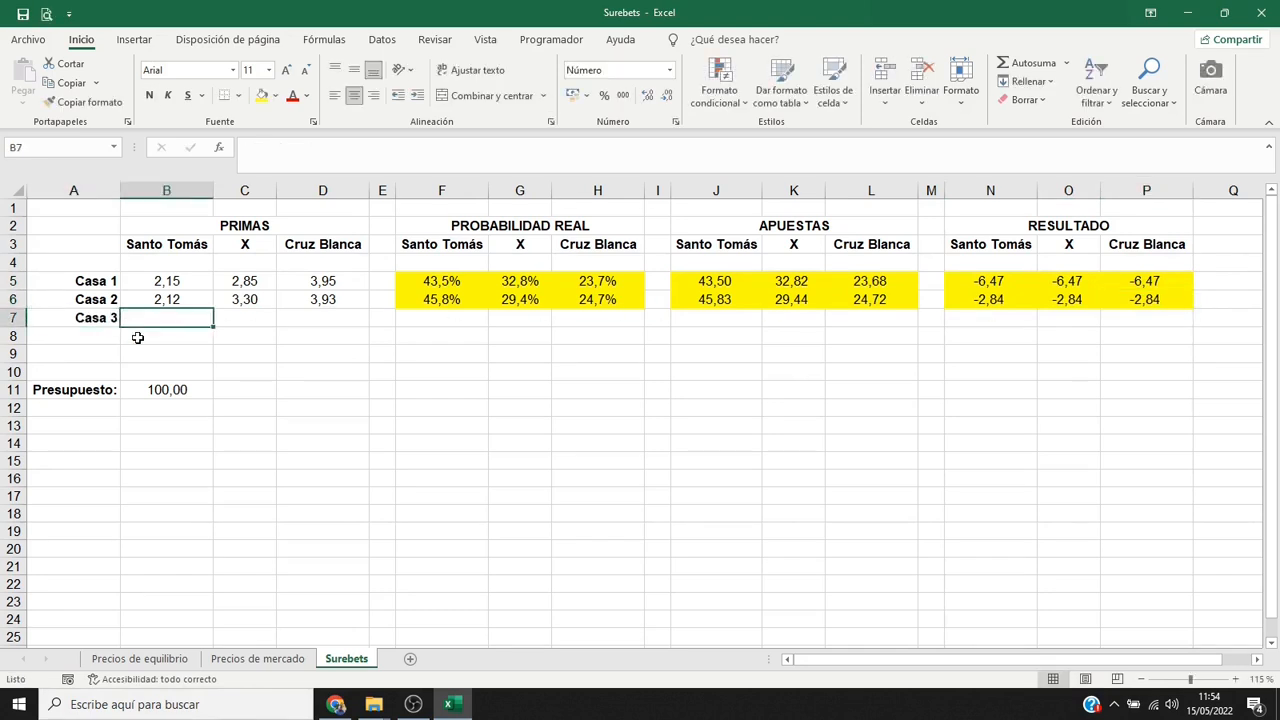
text(2,05)
key(Tab)
text(2,97)
key(Tab)
text(4,35)
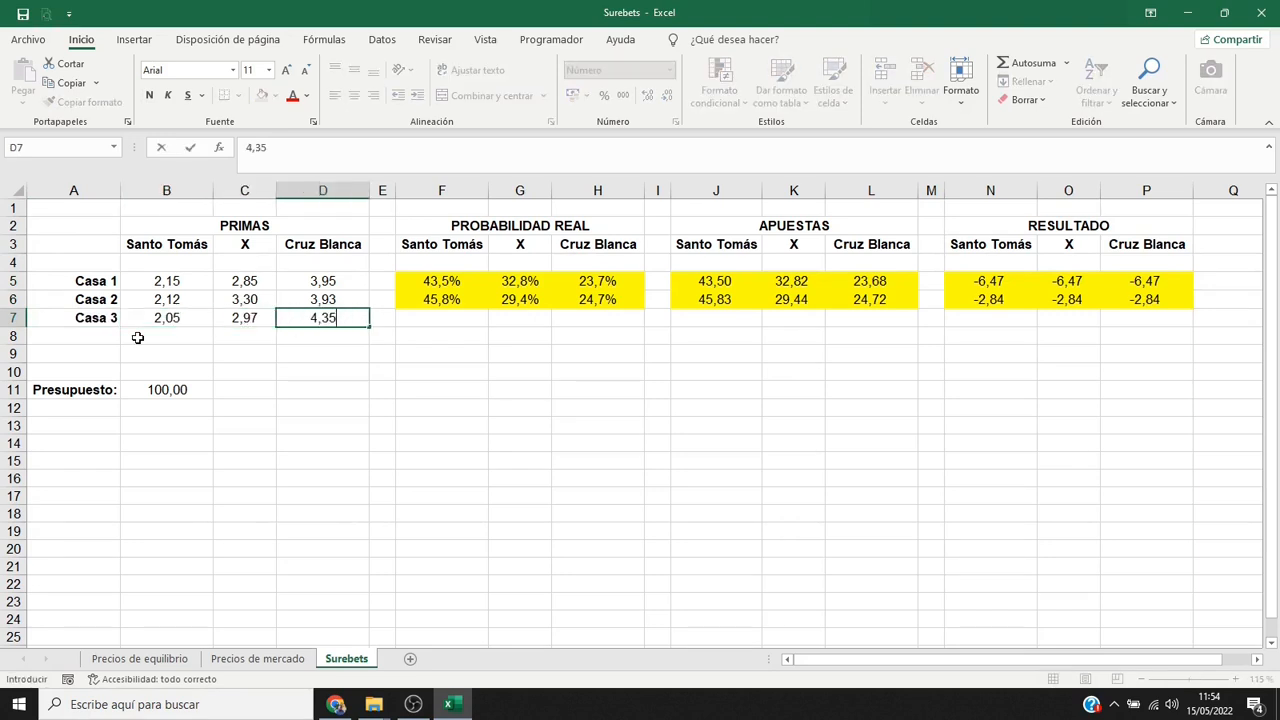
key(Tab)
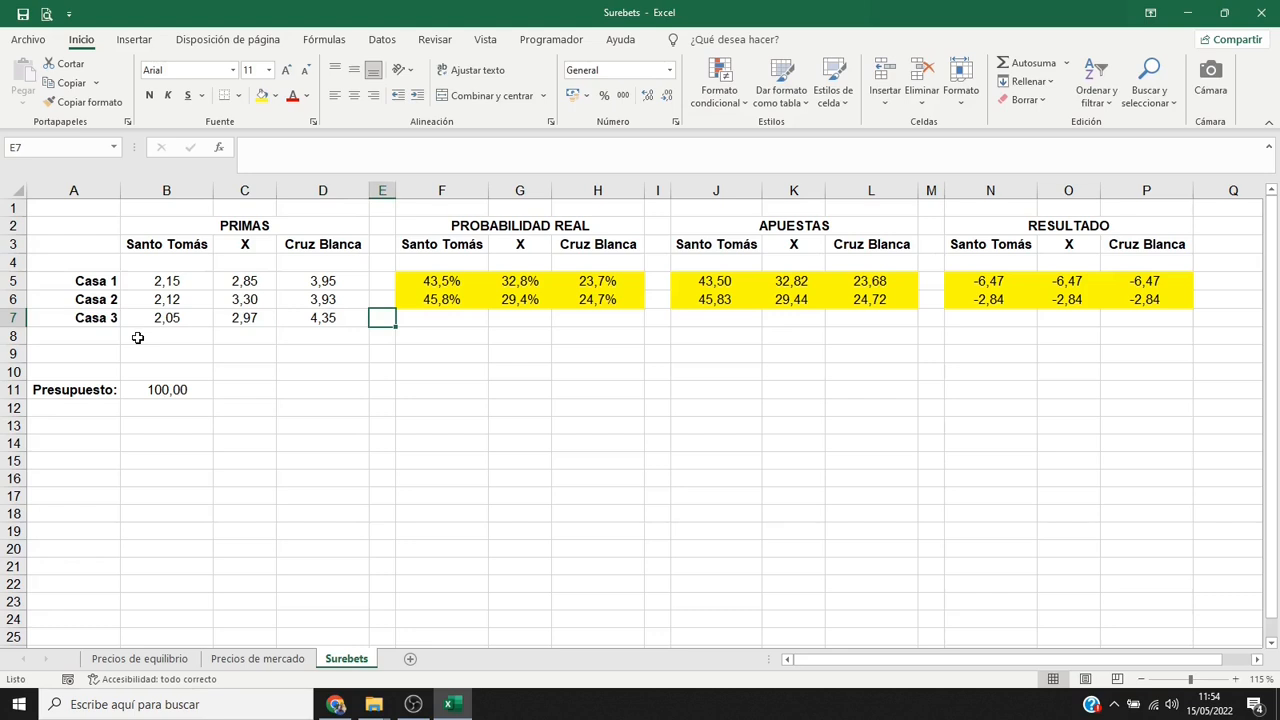
Complete the Casa 3 row by filling Casa 2's probability, stake and result formulas down to row 7.
drag(424, 302, 648, 330)
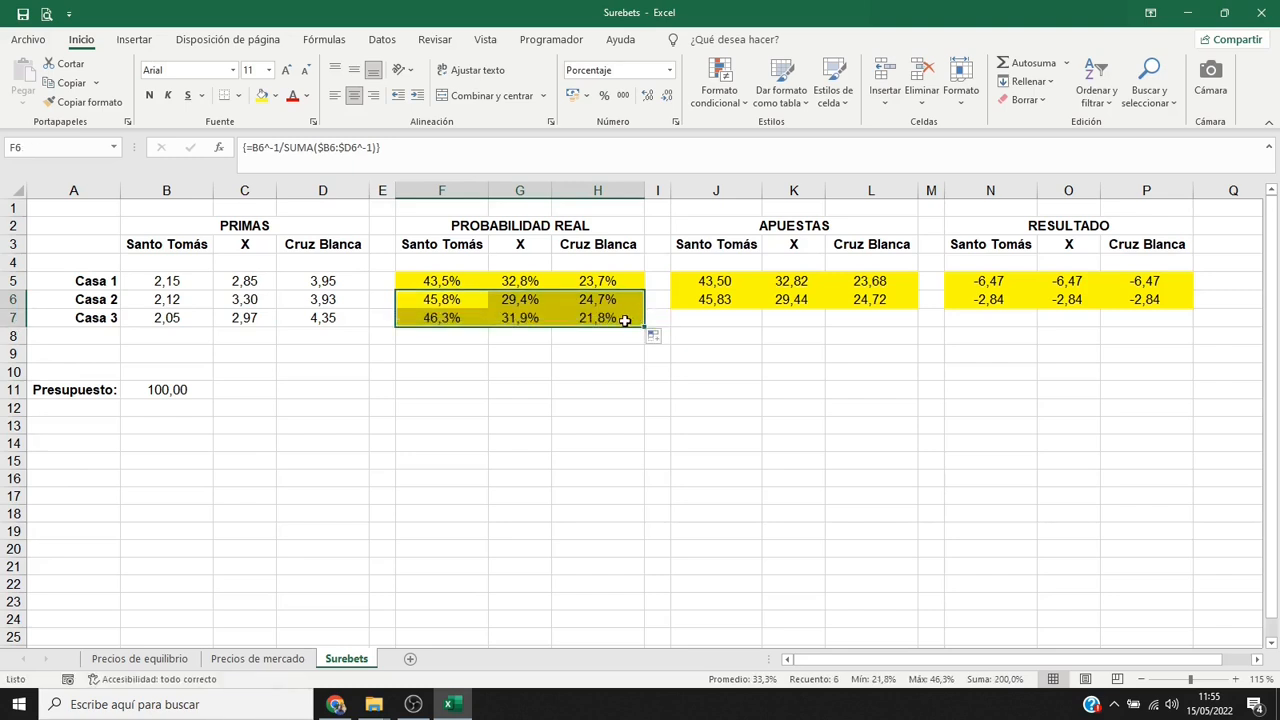
click(624, 320)
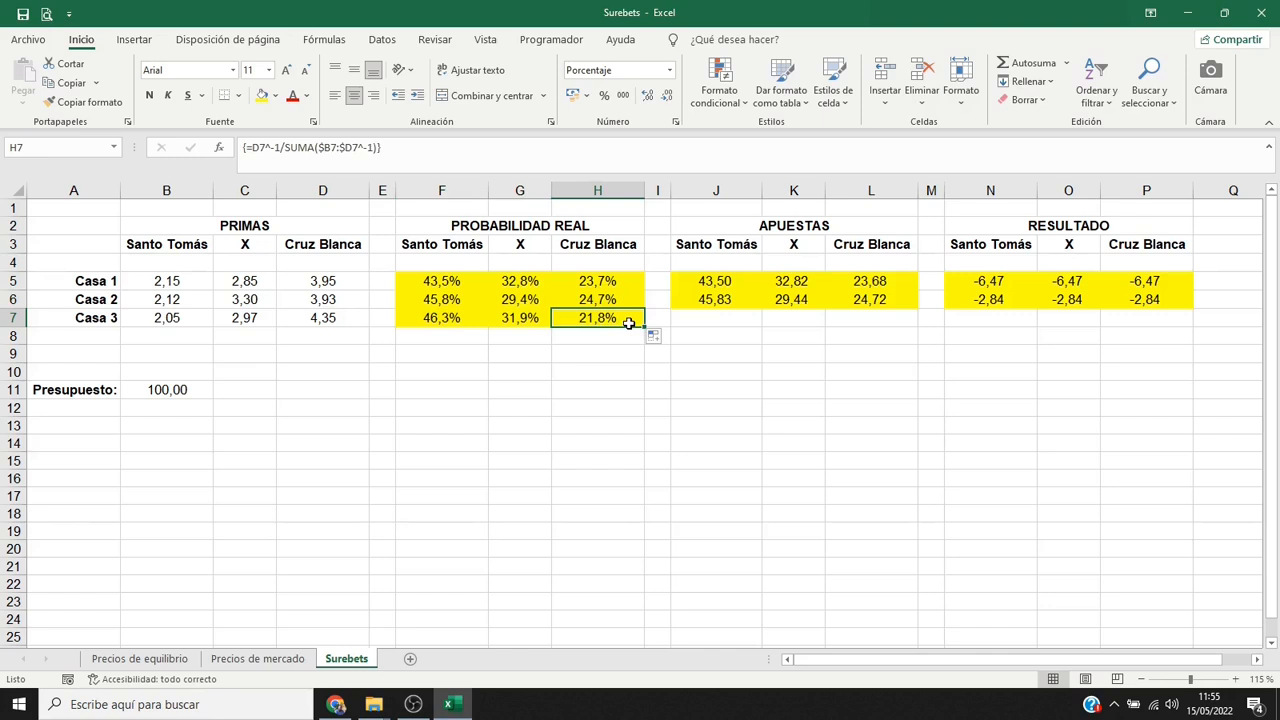
drag(710, 300, 920, 328)
click(908, 320)
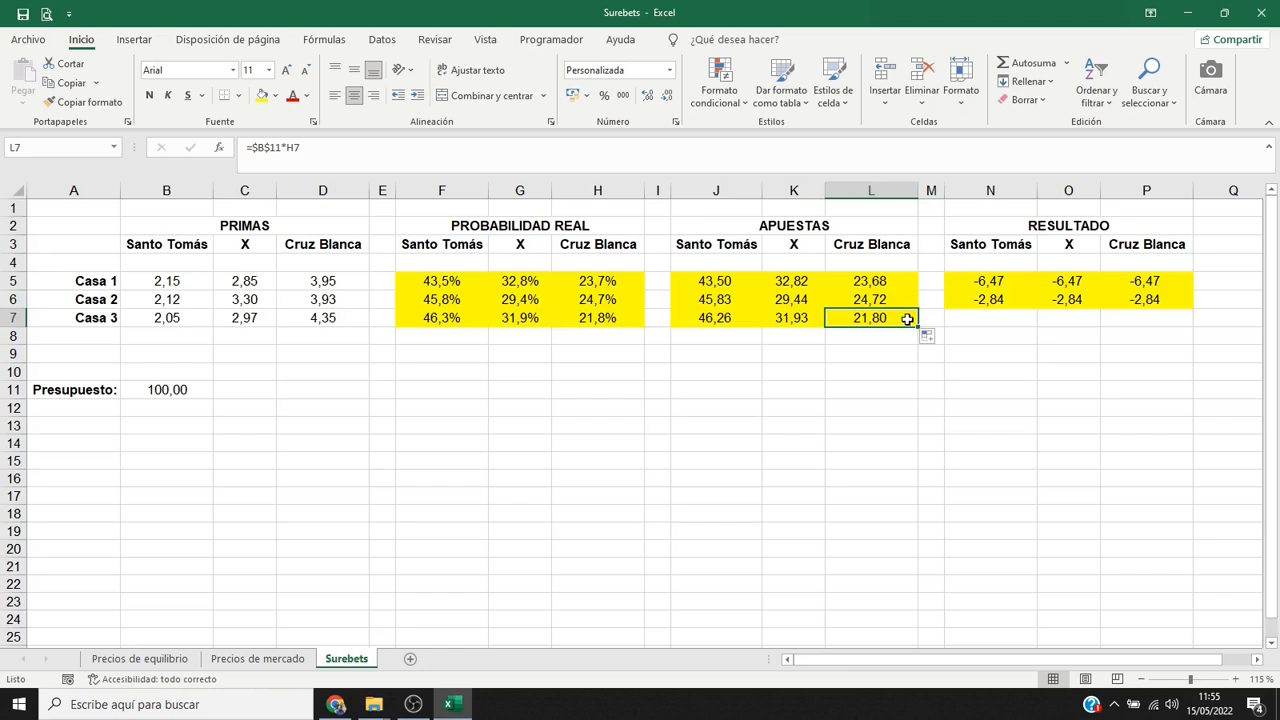
drag(1006, 299, 1186, 328)
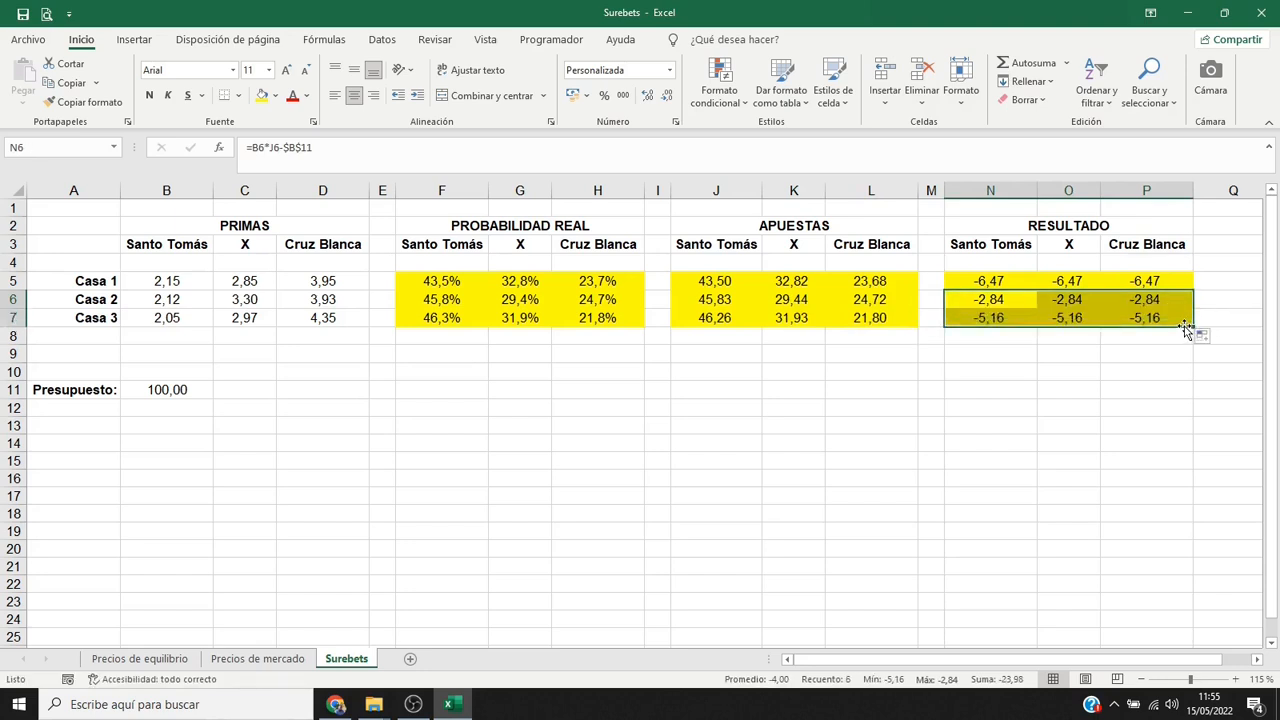
click(1183, 320)
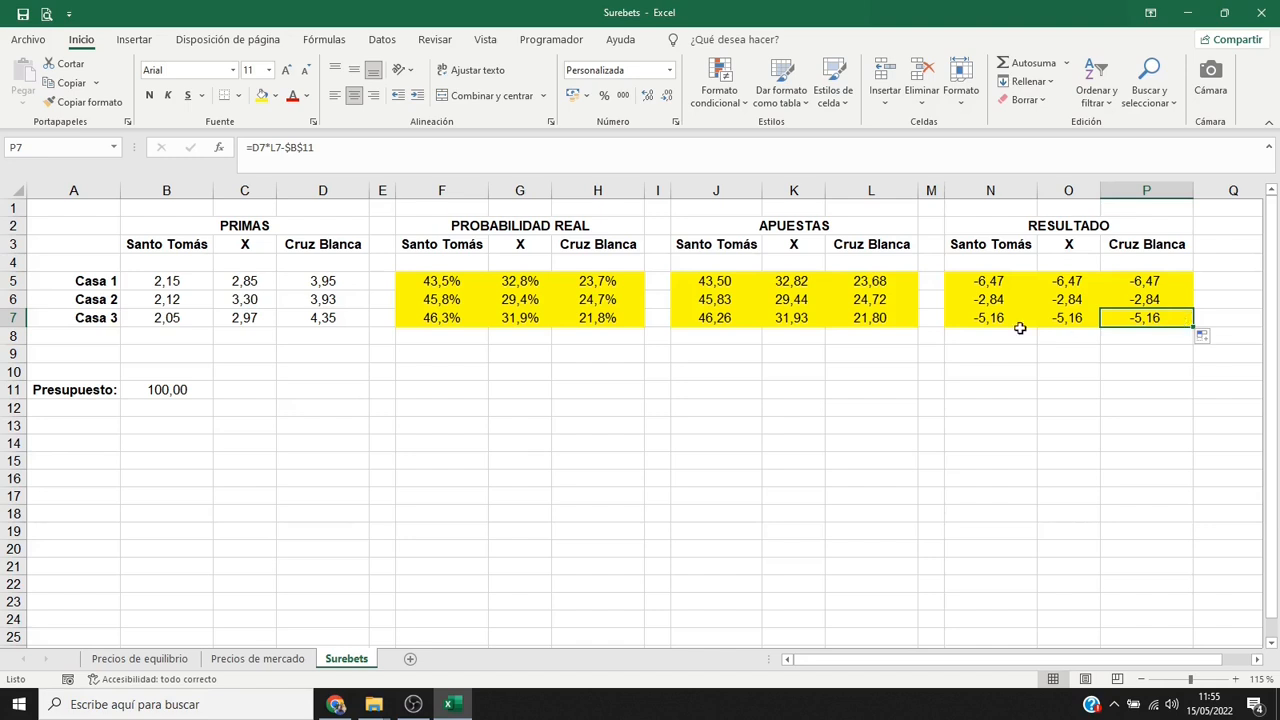
Label A9 "Óptimas:" and find the best Santo Tomás odds in B9 with =MAX(B5:B7).
click(104, 353)
text(Óptimas:)
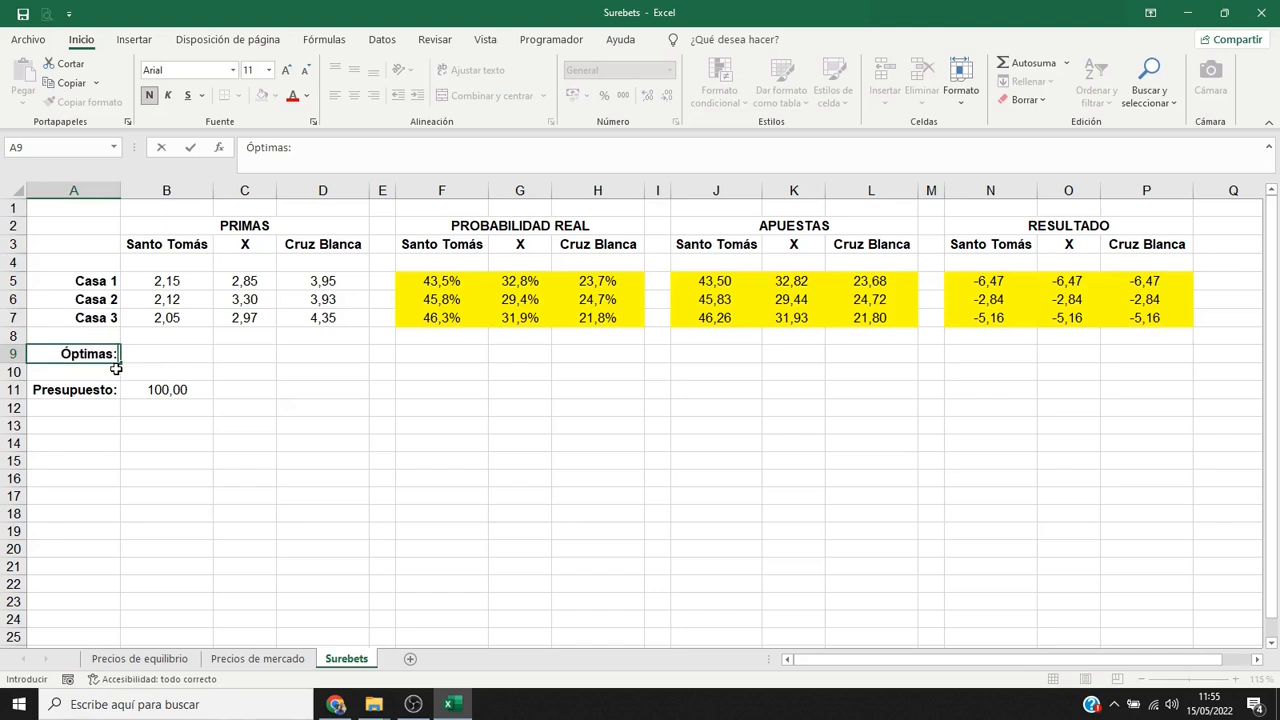
key(Tab)
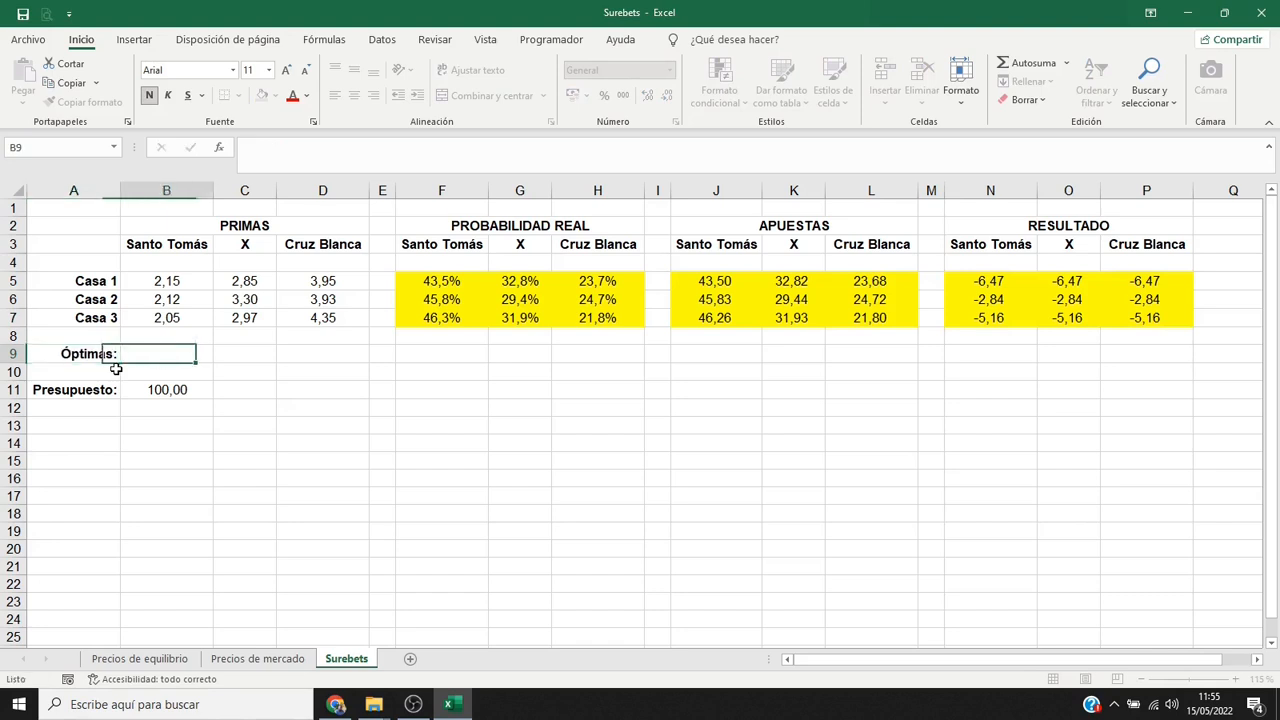
text(=MAX()
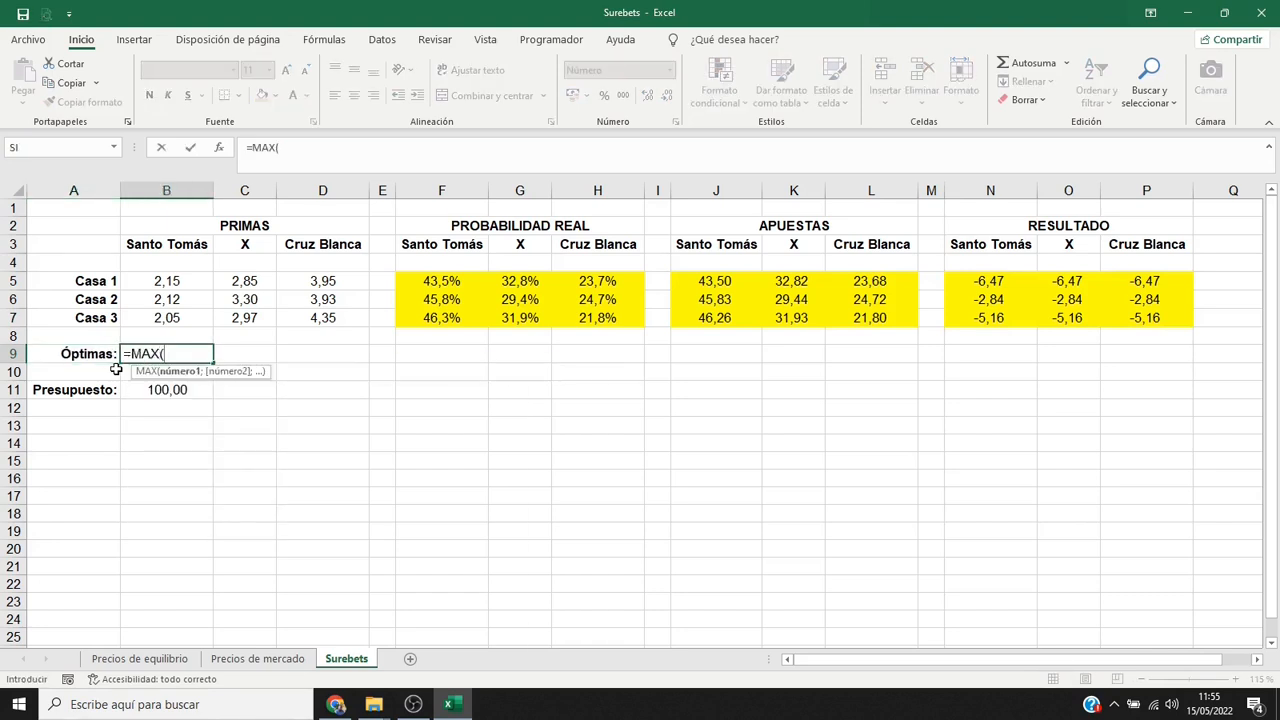
drag(198, 285, 199, 318)
text())
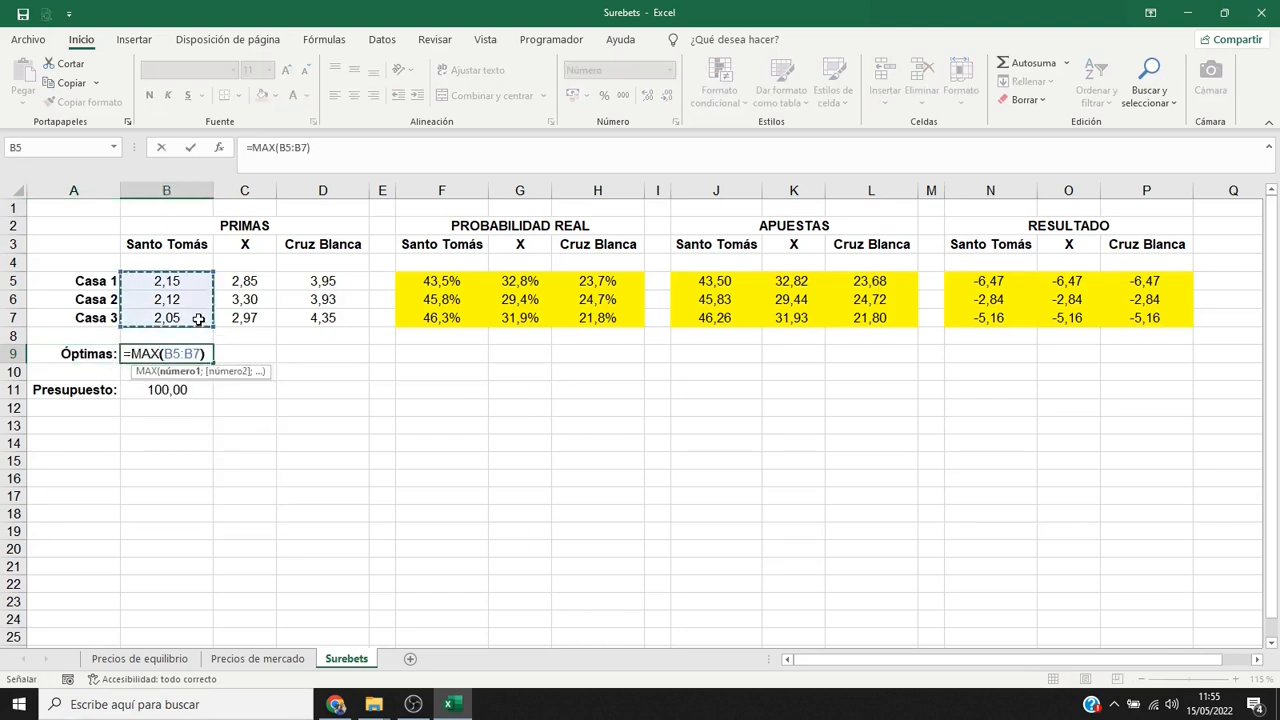
key(Return)
Give B9 a yellow fill and centred alignment, and extend its formula and formatting across to D9.
click(193, 352)
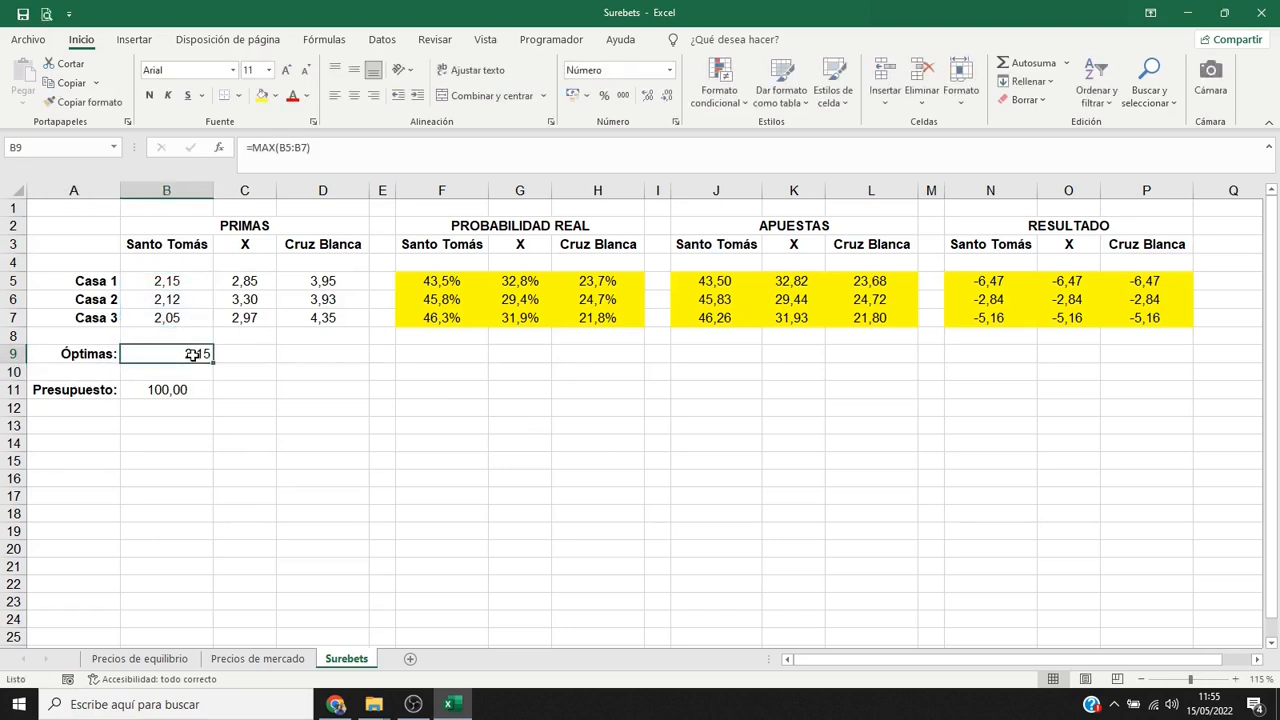
click(262, 97)
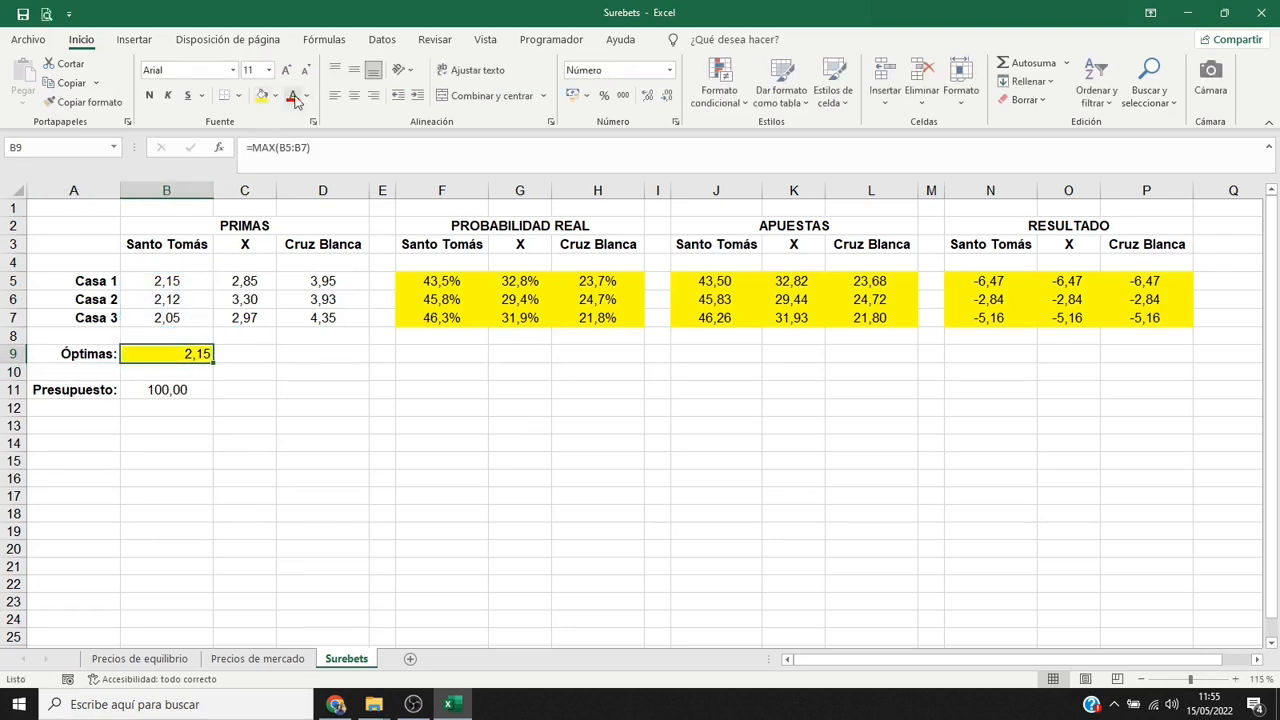
click(354, 95)
drag(213, 362, 337, 357)
click(352, 354)
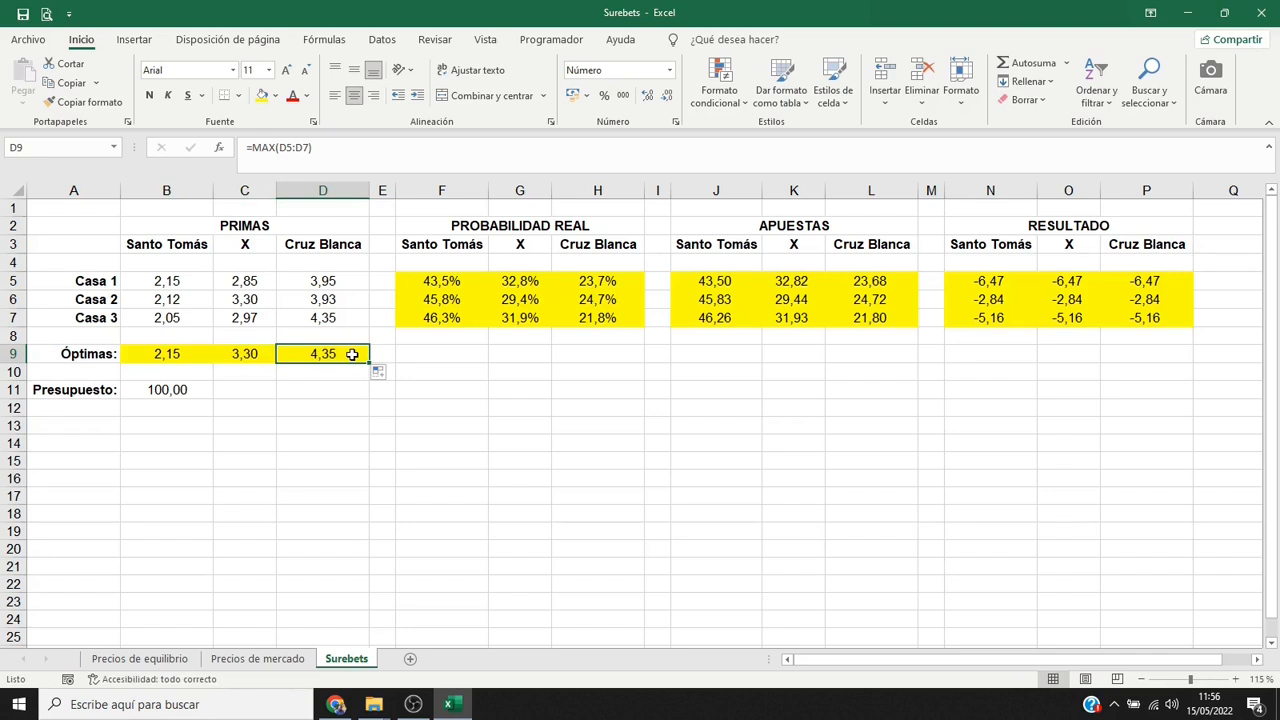
Copy Casa 3's real-probability formulas from F7:H7 to F9:H9 for the optimal odds.
drag(405, 320, 567, 318)
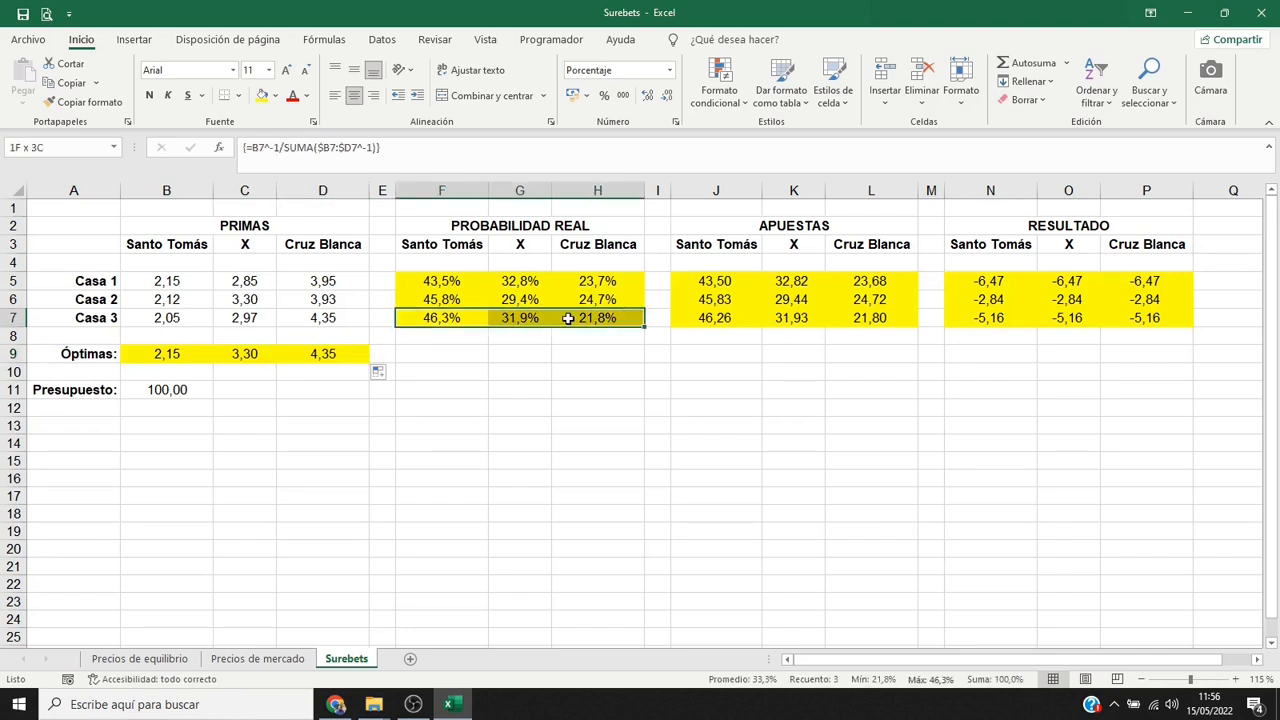
key(ctrl+c)
click(466, 353)
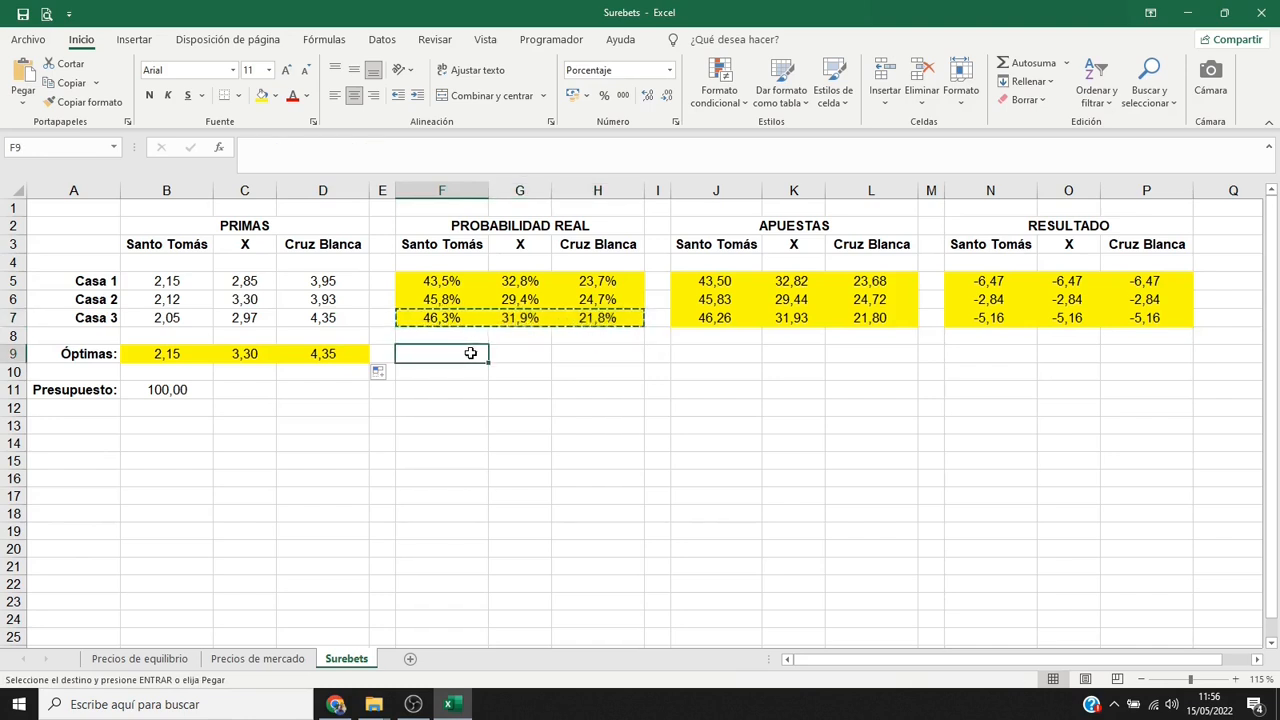
key(Return)
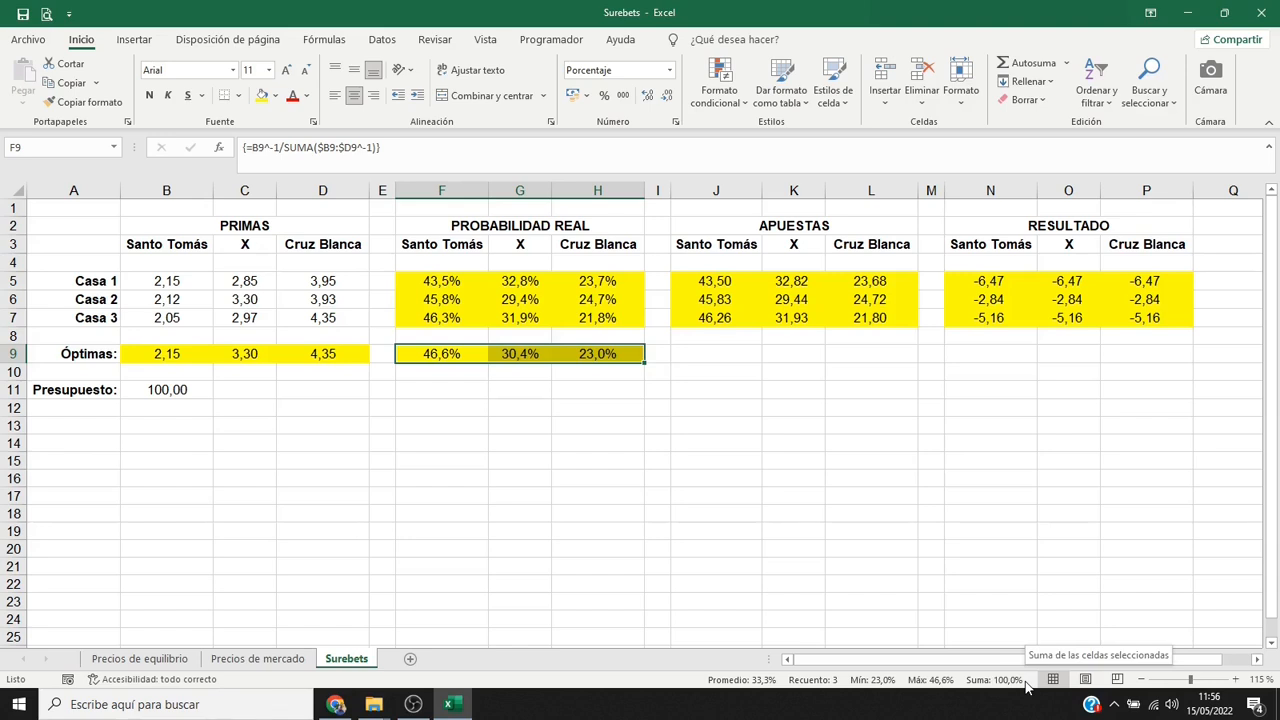
Copy Casa 3's stake formulas from J7:L7 to J9:L9 for the optimal odds.
click(737, 320)
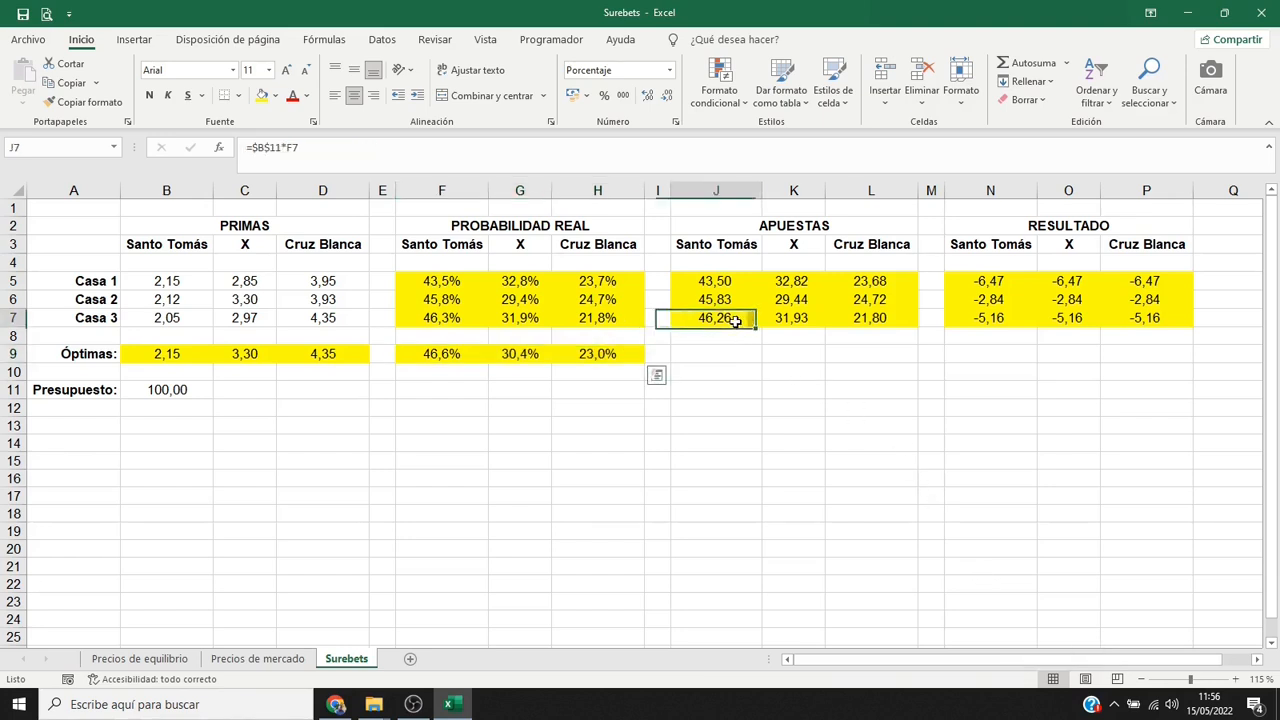
drag(785, 318, 838, 319)
key(ctrl+c)
click(745, 357)
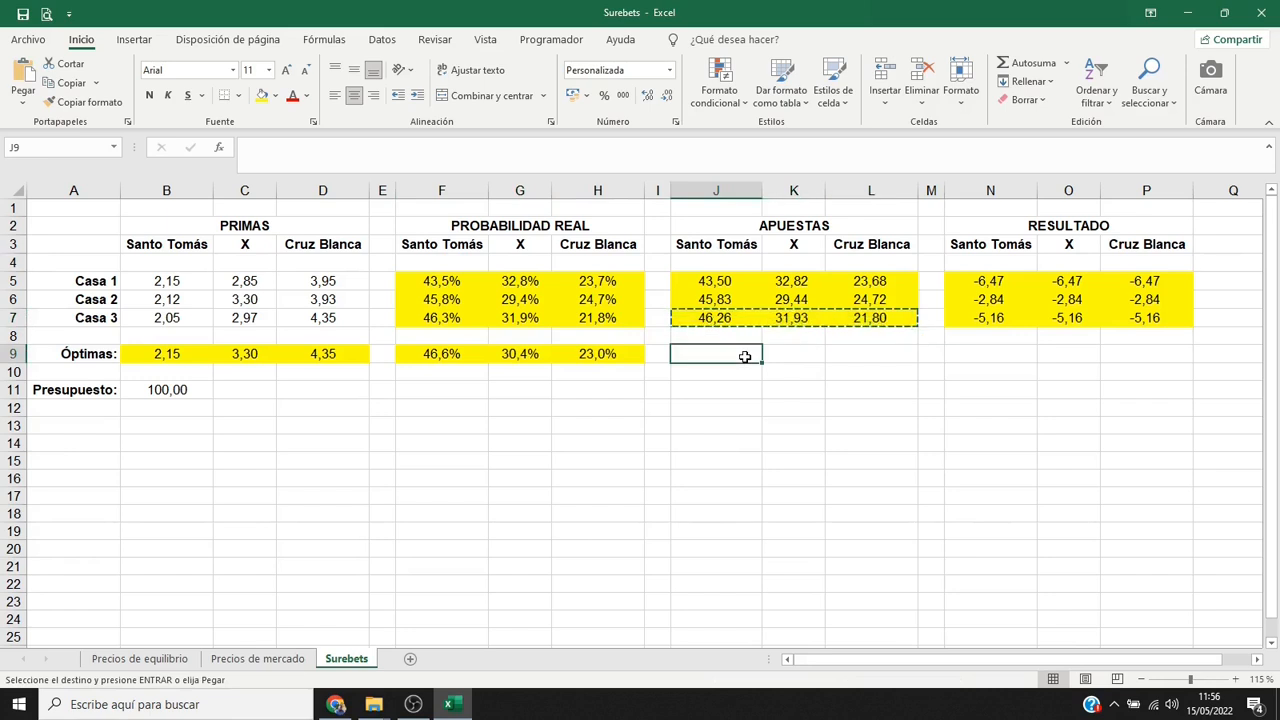
key(Return)
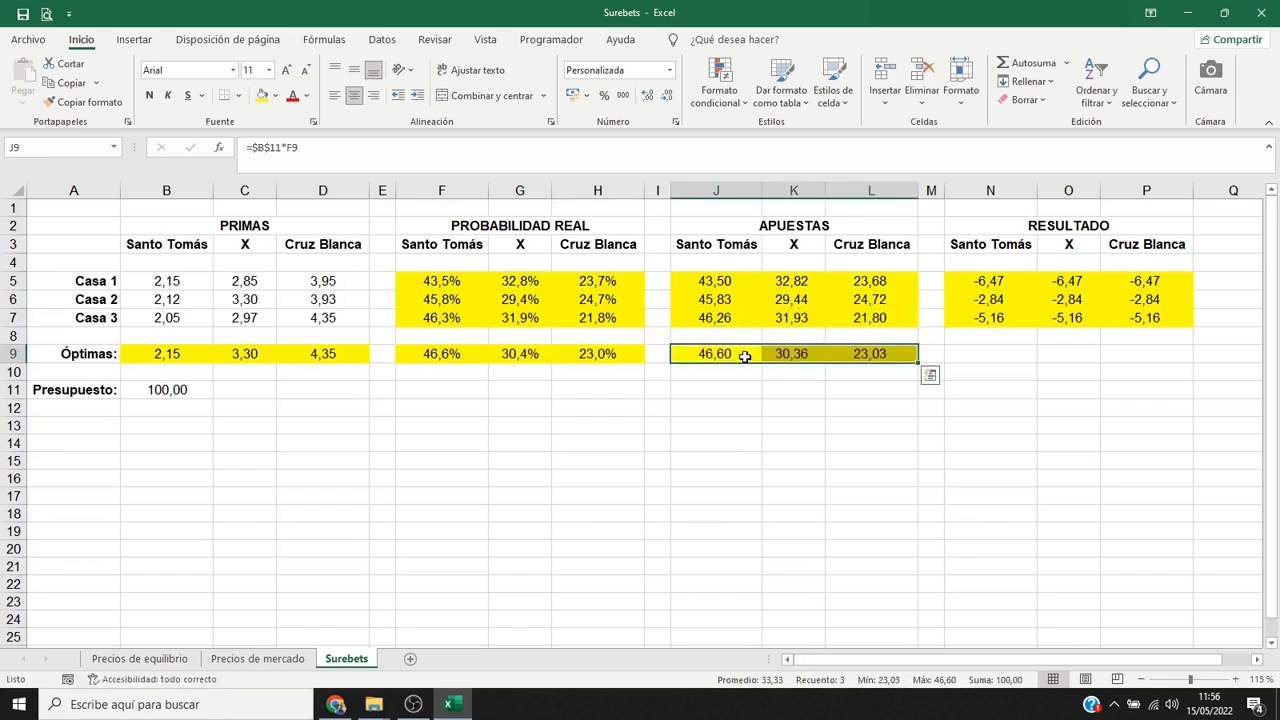
click(902, 355)
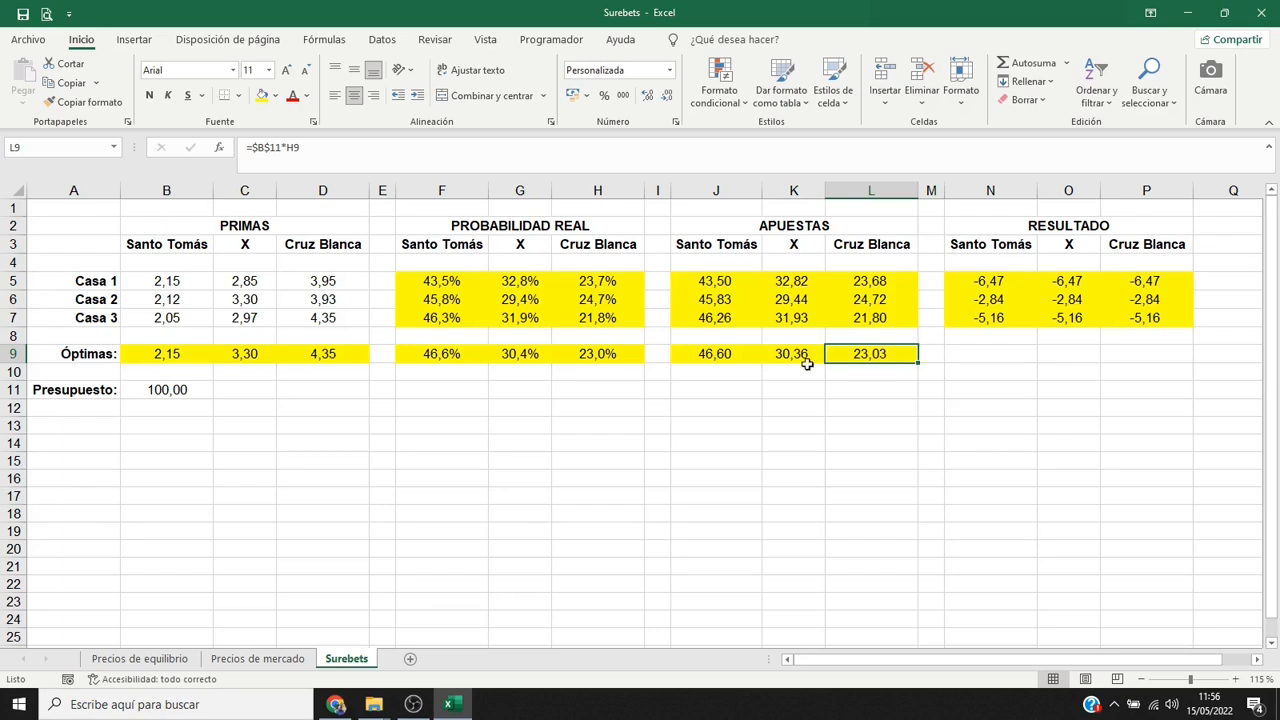
Begin the bookmaker lookup in J10 with =SI(B5:B7=B9;1;0), flagging the house that offers the optimal Santo Tomás odds.
click(703, 375)
text(=SI()
drag(170, 281, 171, 317)
text(=)
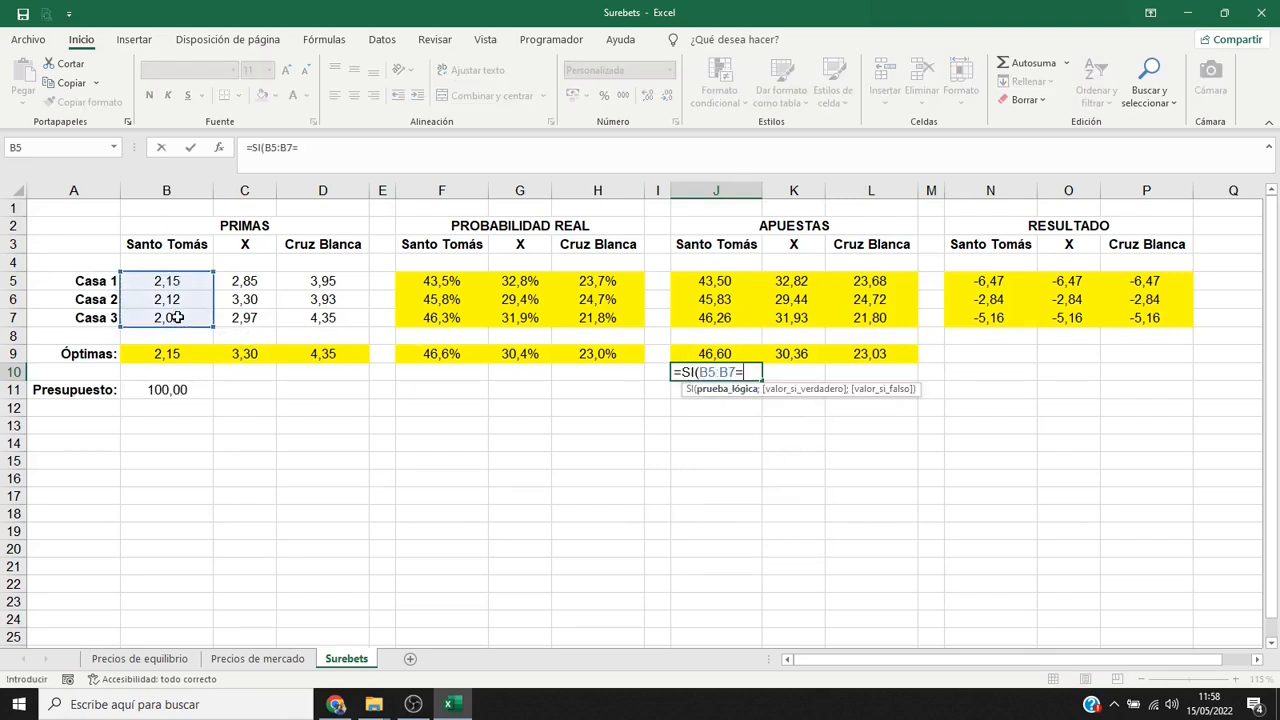
click(183, 353)
text(;1;0))
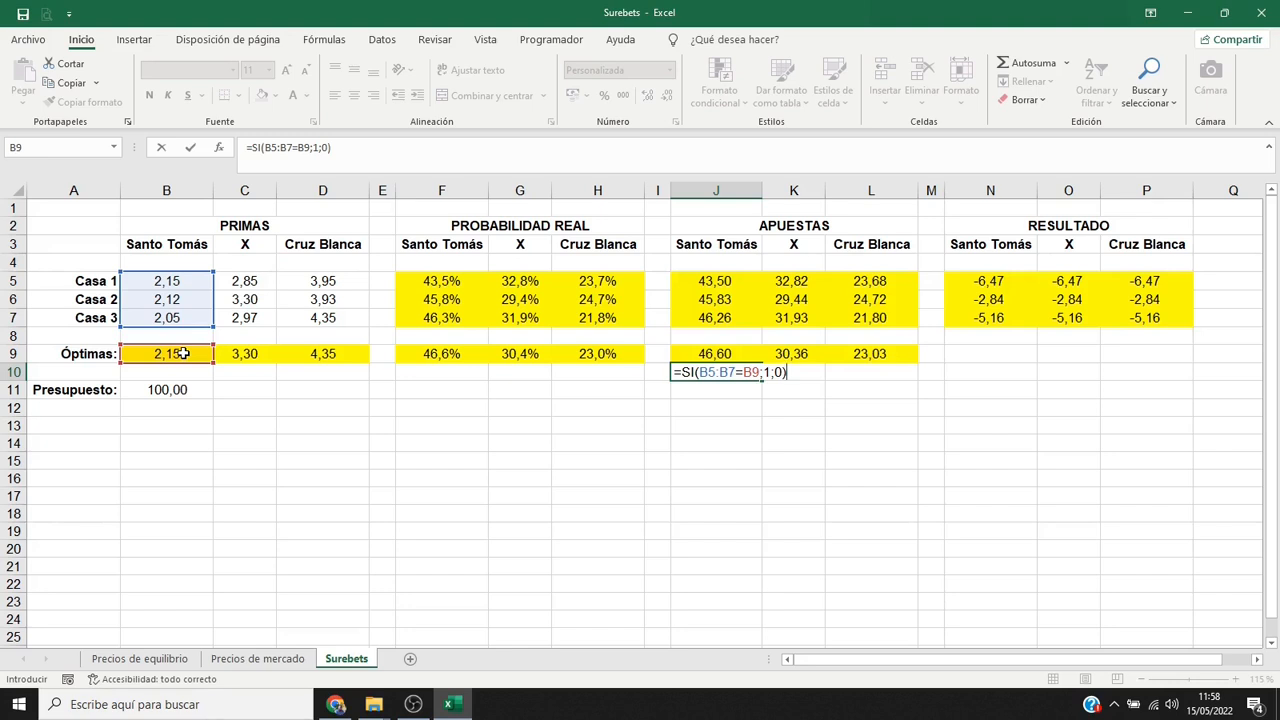
Wrap the SI test in J10 with COINCIDIR, searching for 1 with match type 0: =COINCIDIR(1;SI(B5:B7=B9;1;0);0).
click(681, 372)
text(COINCIDIR()
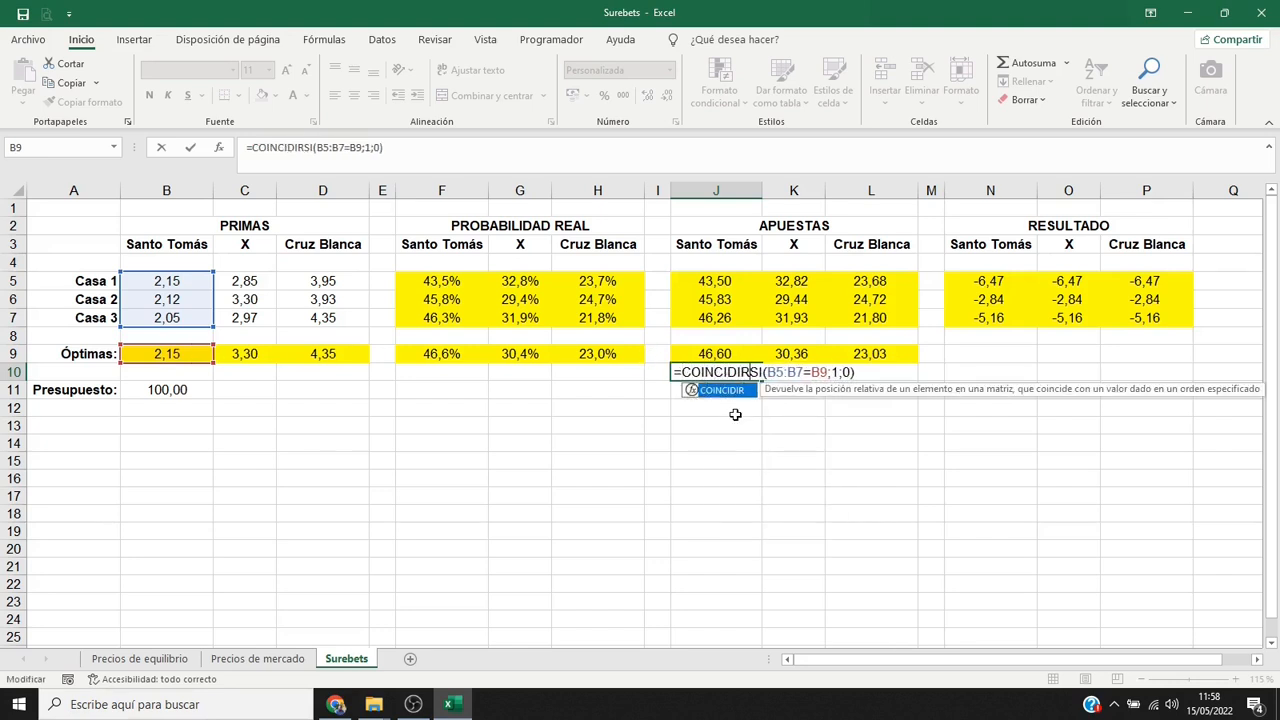
text(1;)
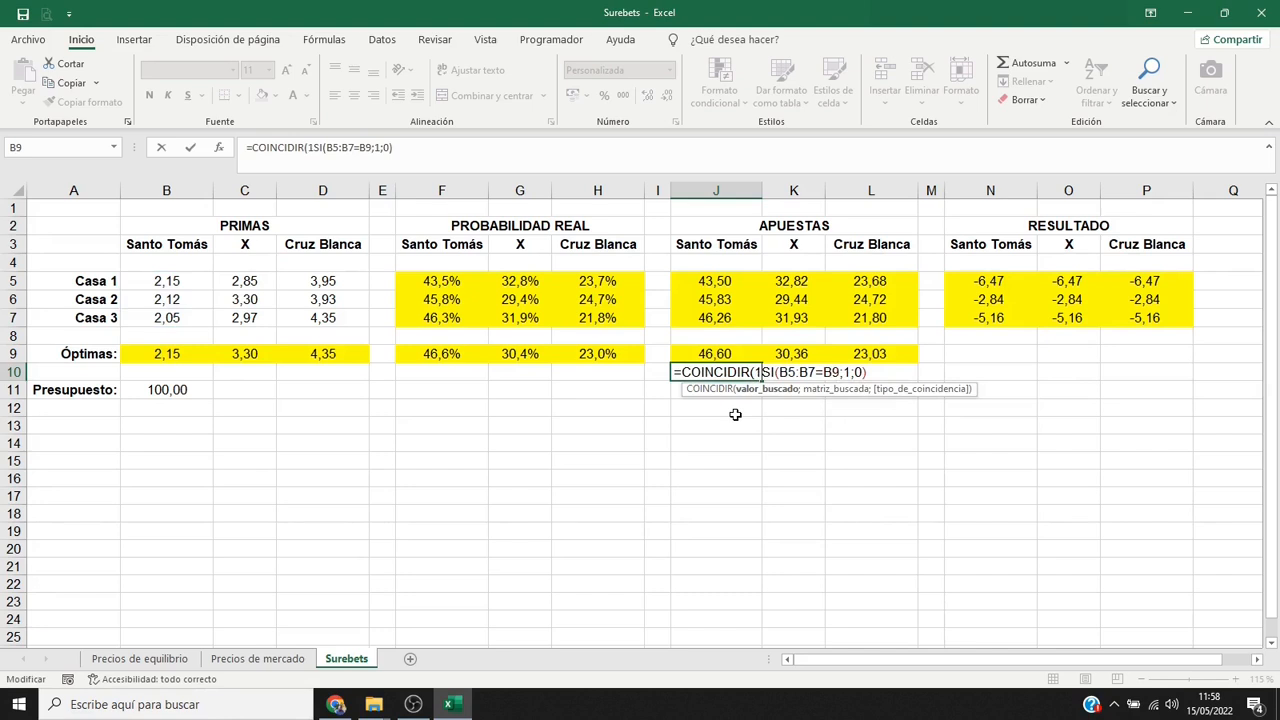
key(End)
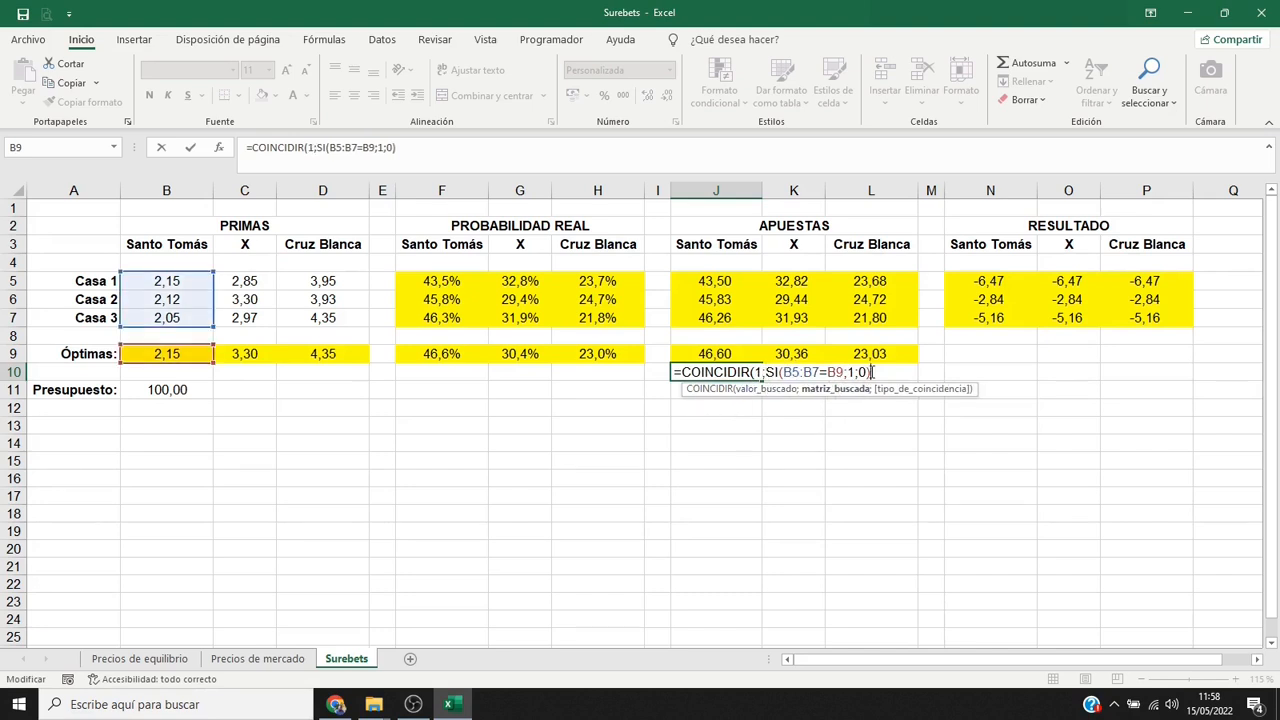
text(;0))
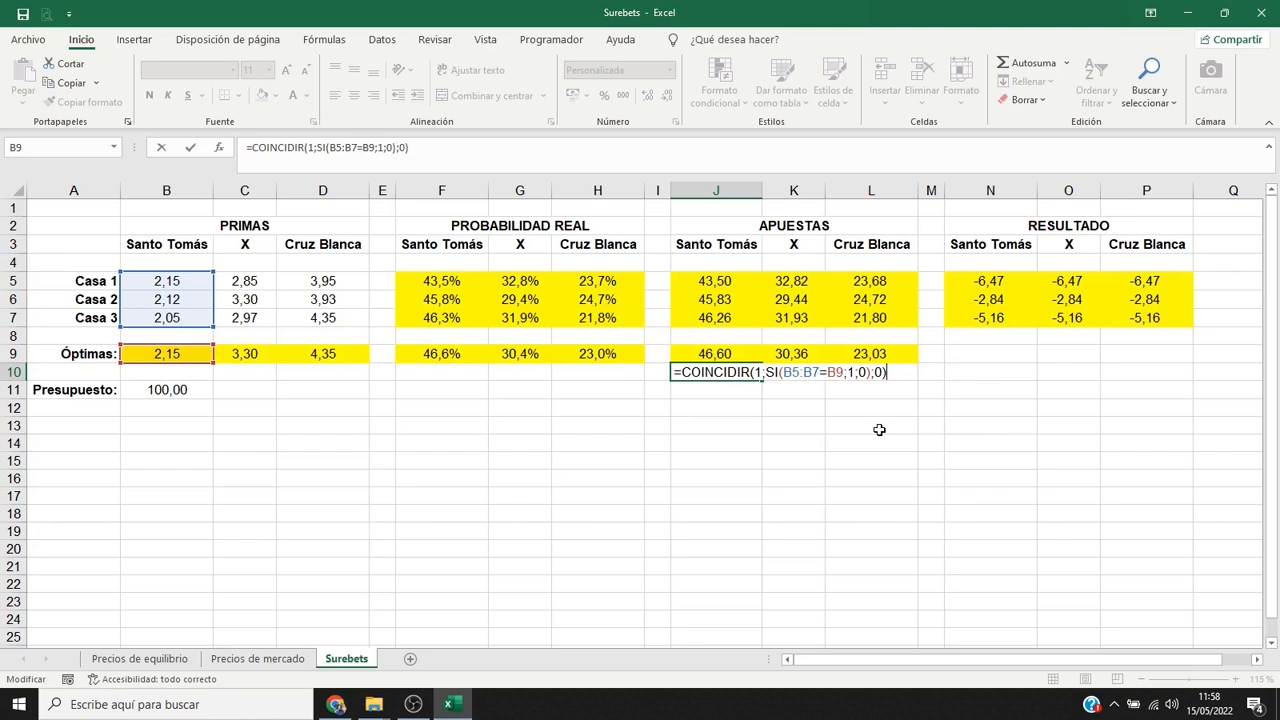
Wrap J10's formula in INDICE over $A5:$A7 and enter it as an array formula: =INDICE($A5:$A7;COINCIDIR(1;SI(B5:B7=B9;1;0);0)).
click(684, 372)
text(INDICE()
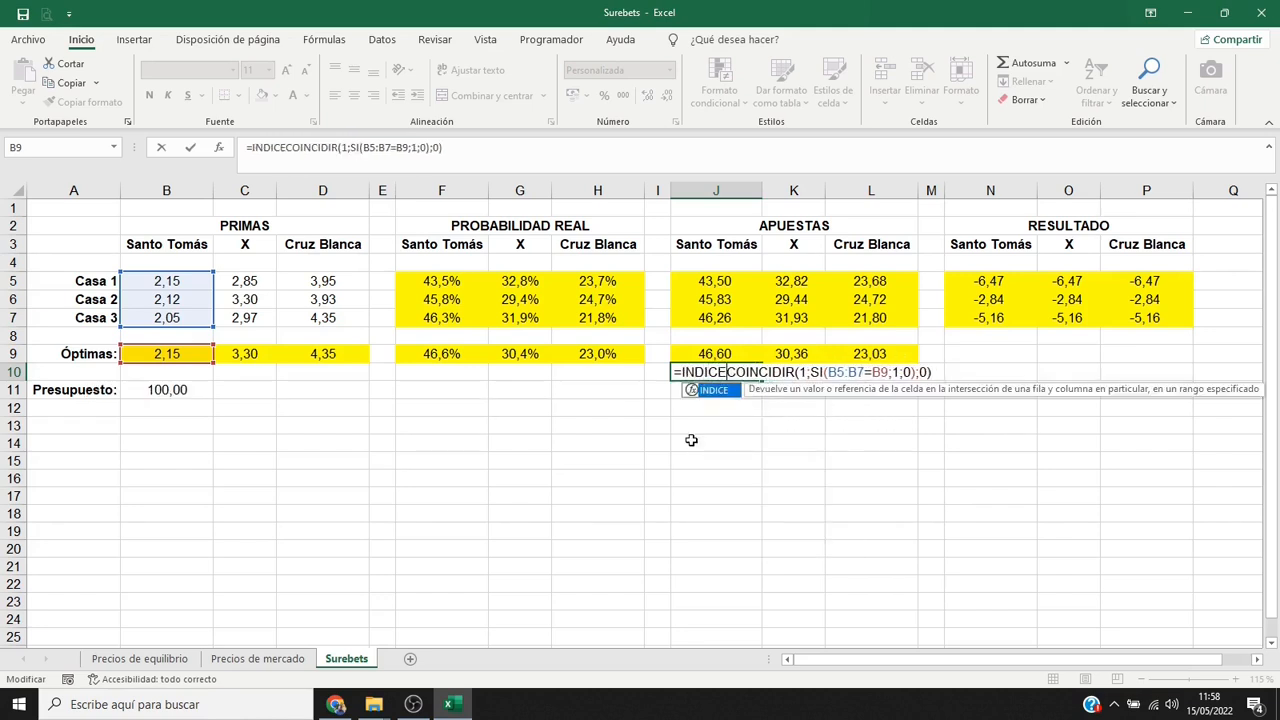
click(100, 281)
drag(100, 281, 110, 317)
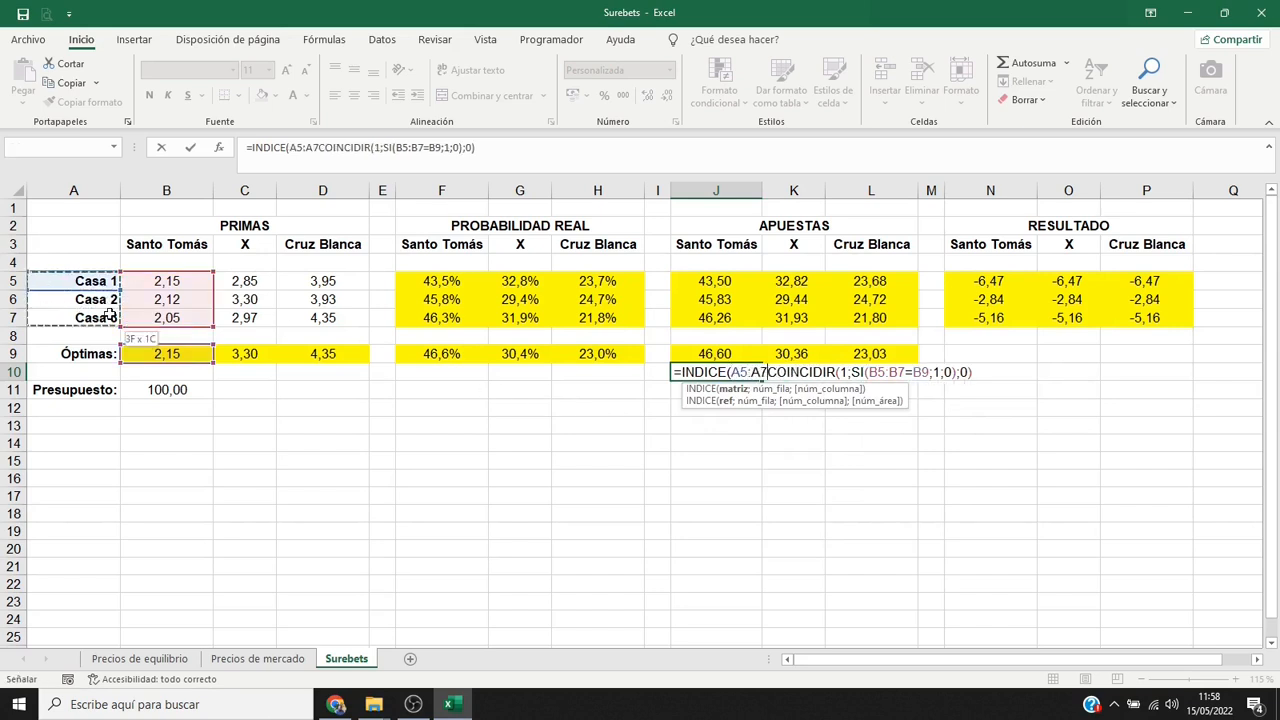
key(F4)
key(F4)
key(F4)
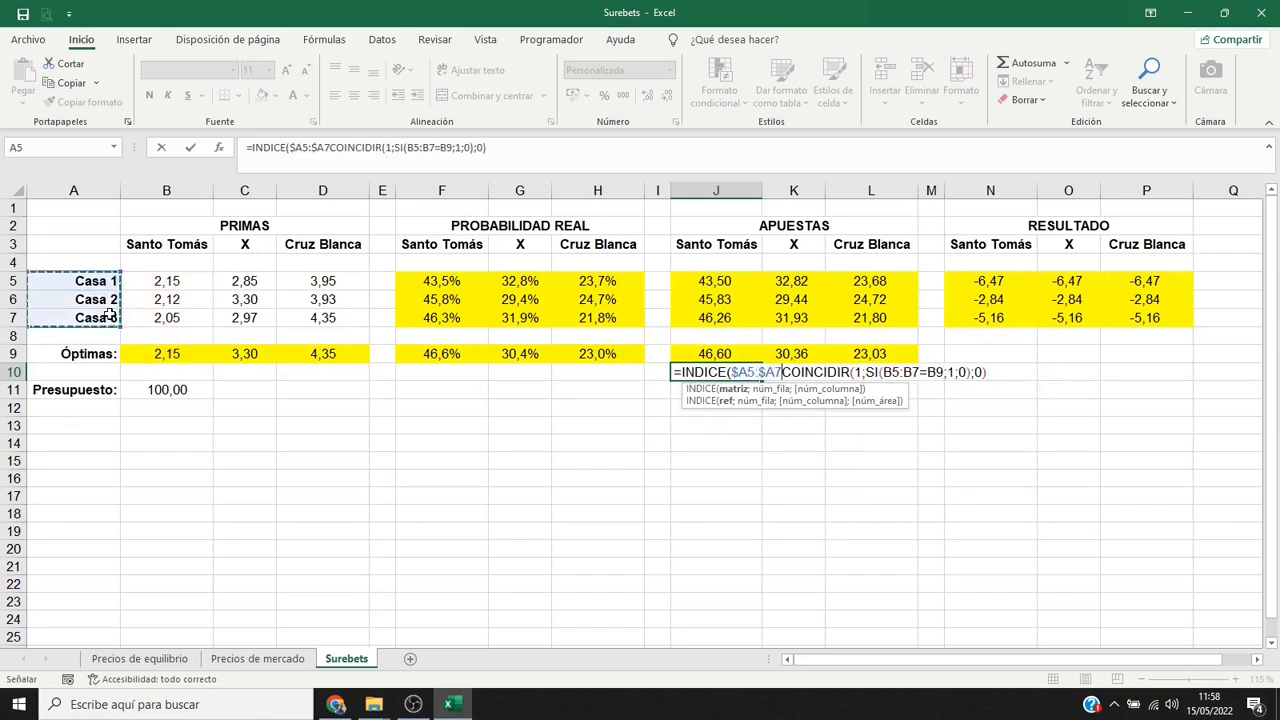
text(;)
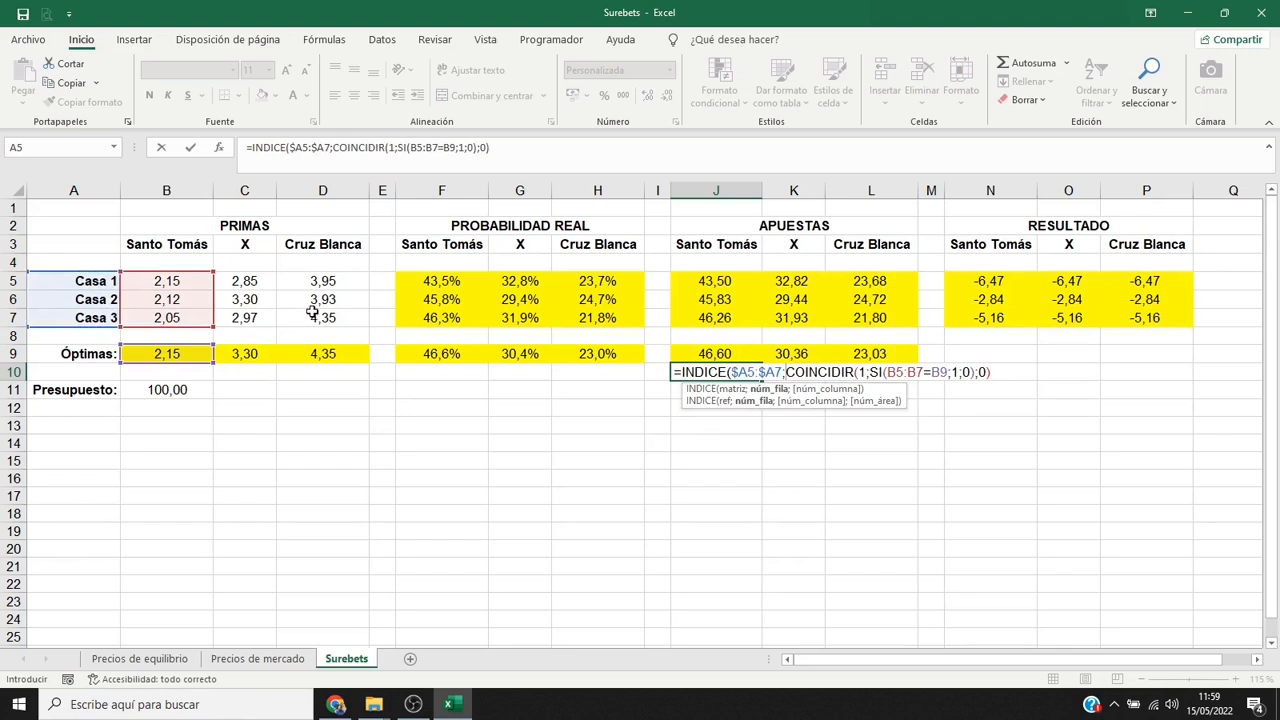
click(991, 375)
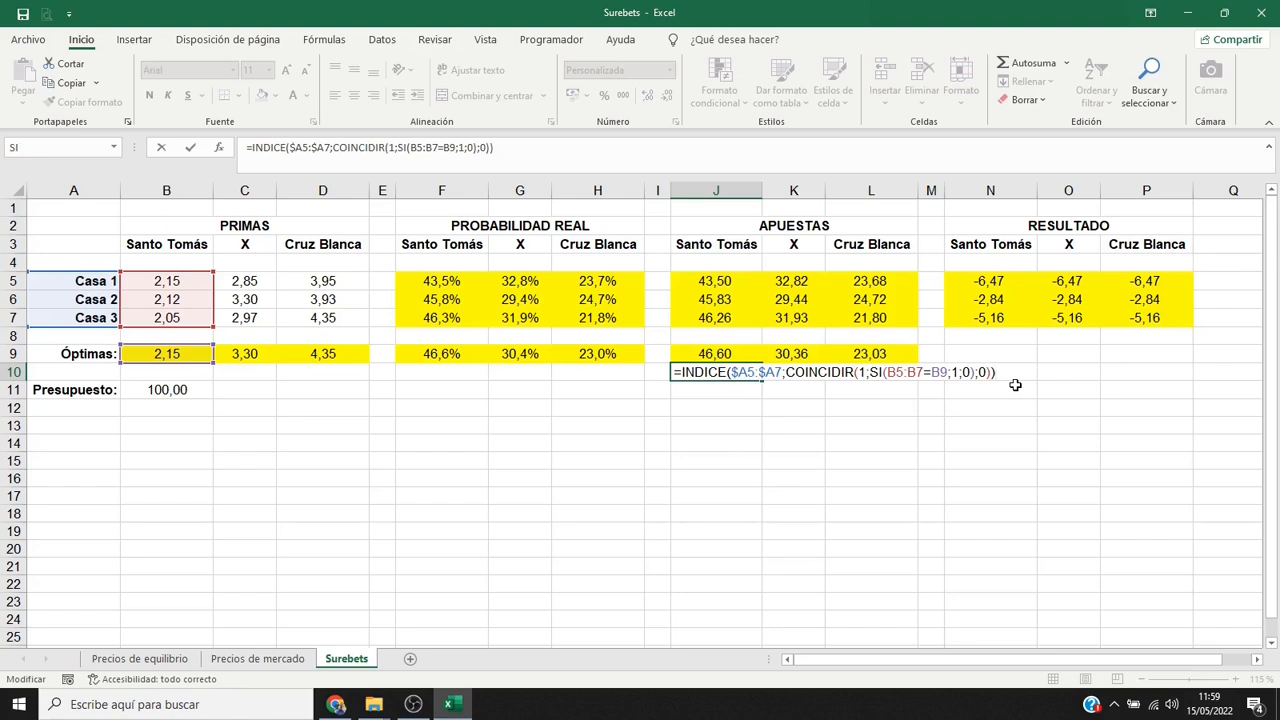
key(ctrl+shift+Return)
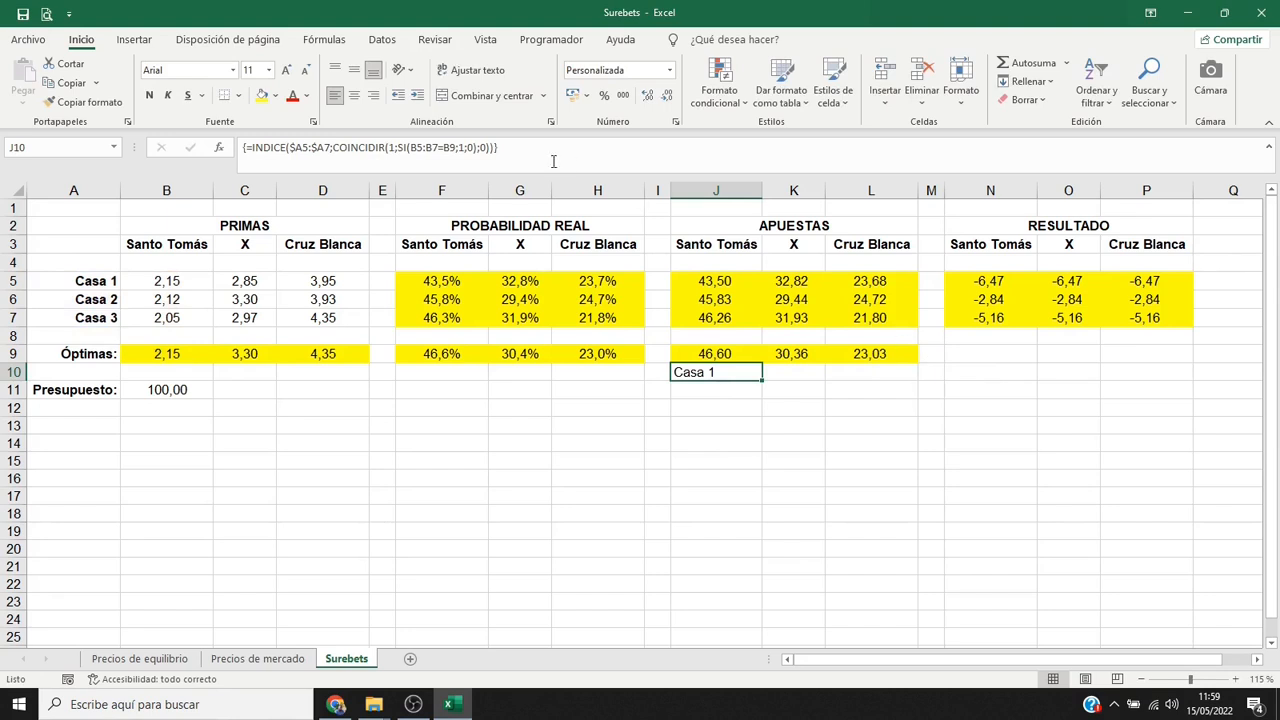
Centre J10, give it a yellow fill, and extend its array formula and formatting across to L10.
click(354, 95)
click(263, 96)
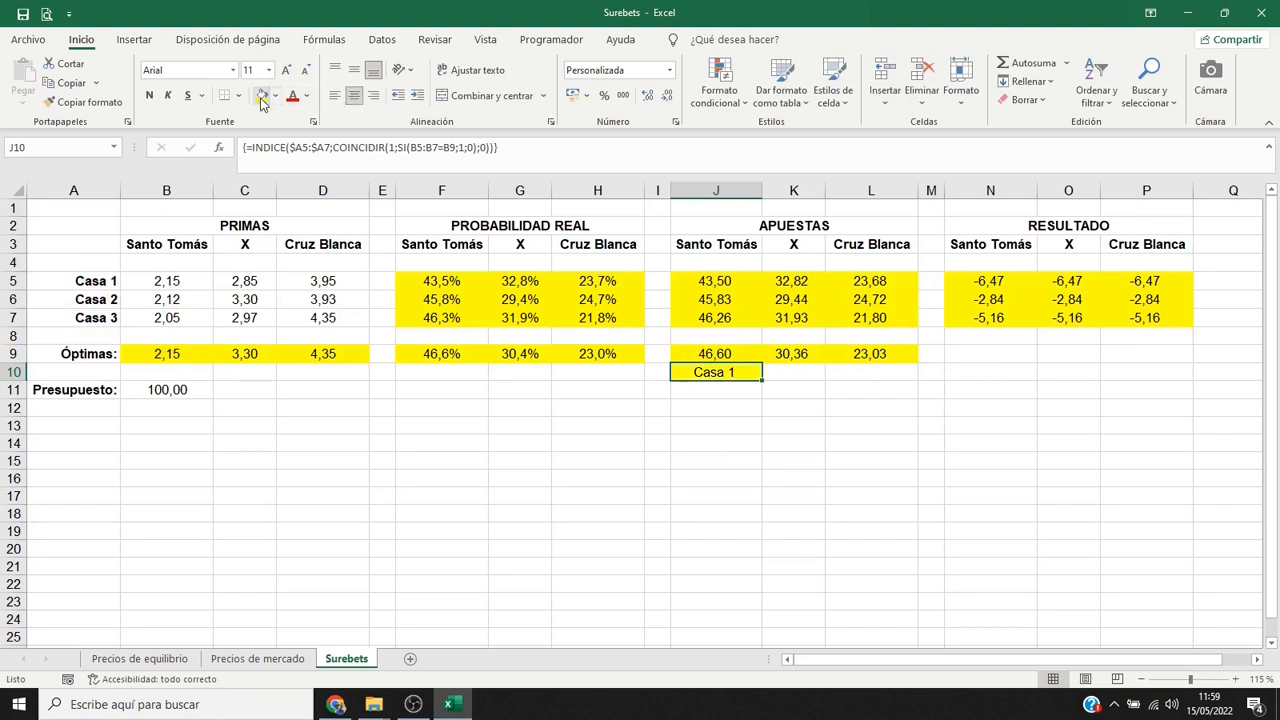
drag(755, 385, 890, 385)
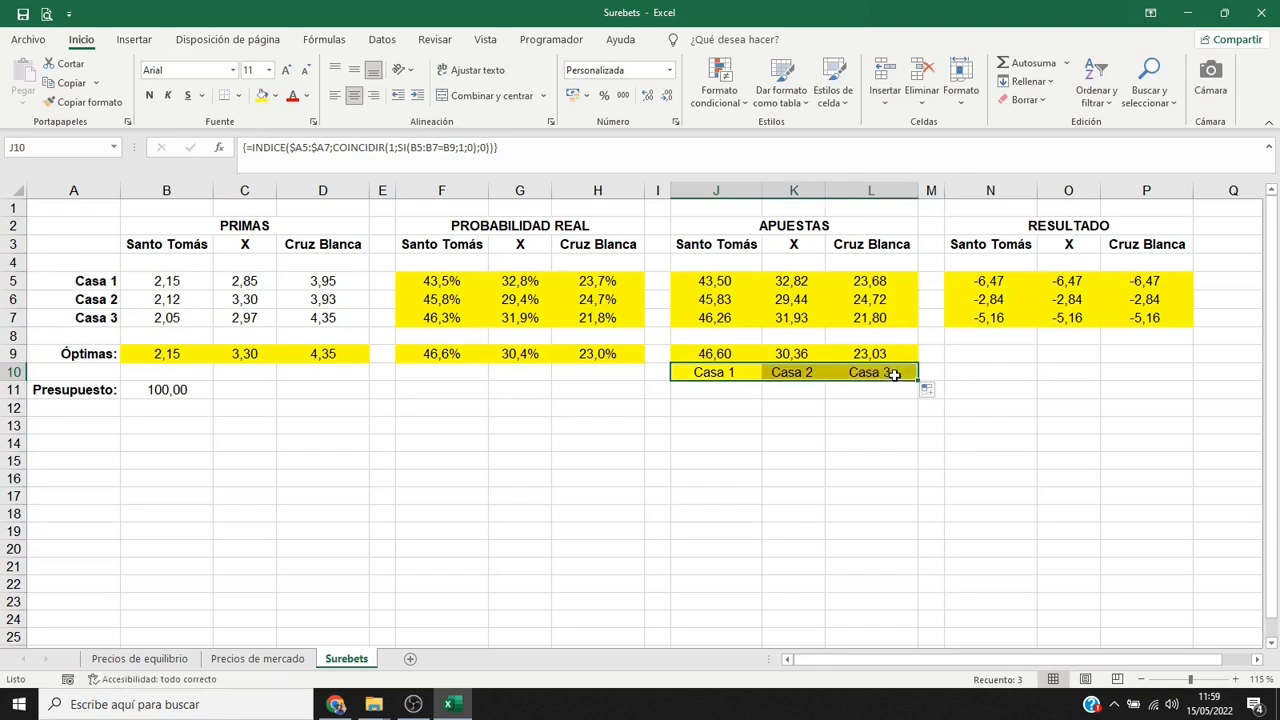
click(894, 374)
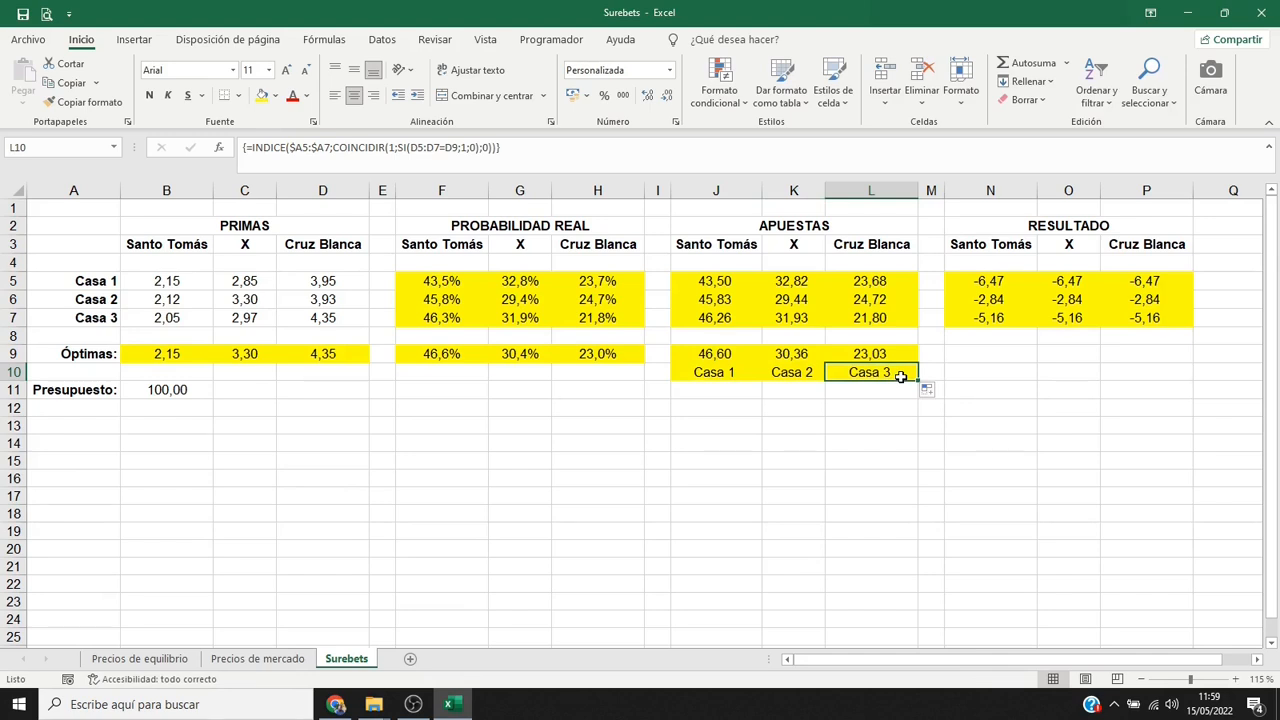
Copy Casa 3's result formulas from N7:P7 to N9:P9 for the optimal odds and check each copied formula.
drag(990, 320, 1177, 317)
key(ctrl+c)
click(1025, 354)
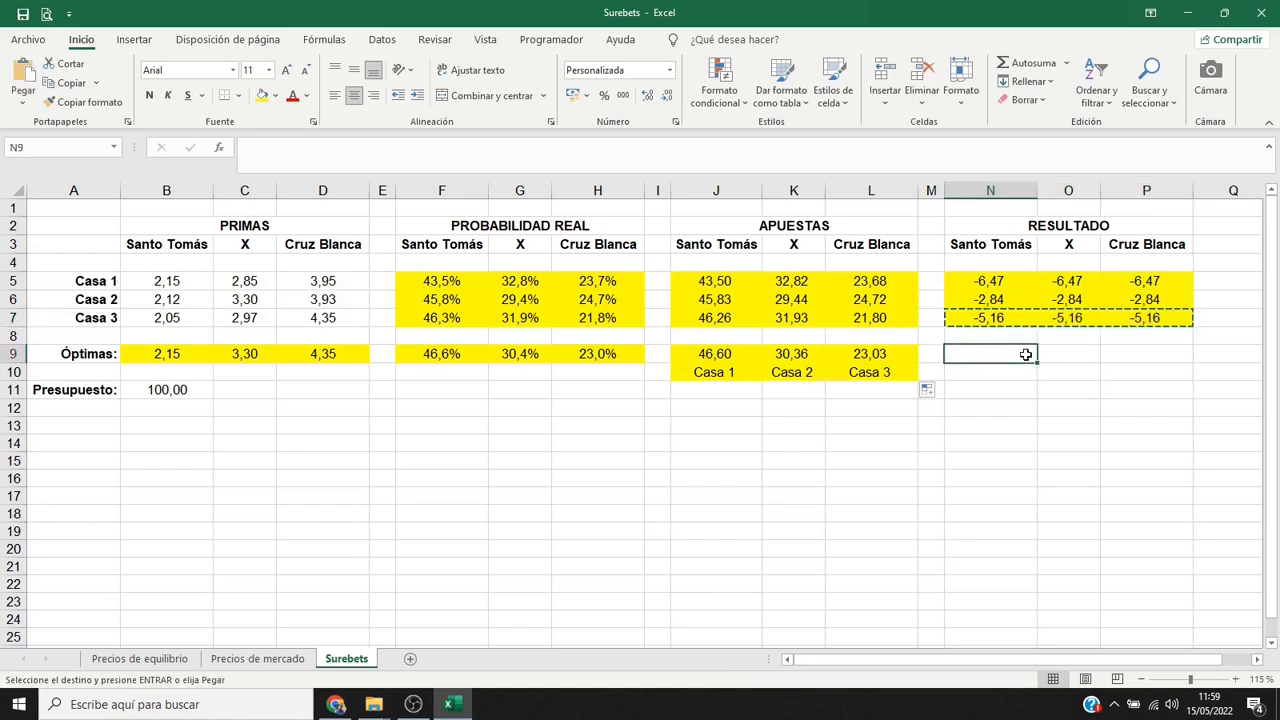
key(ctrl+v)
click(1025, 354)
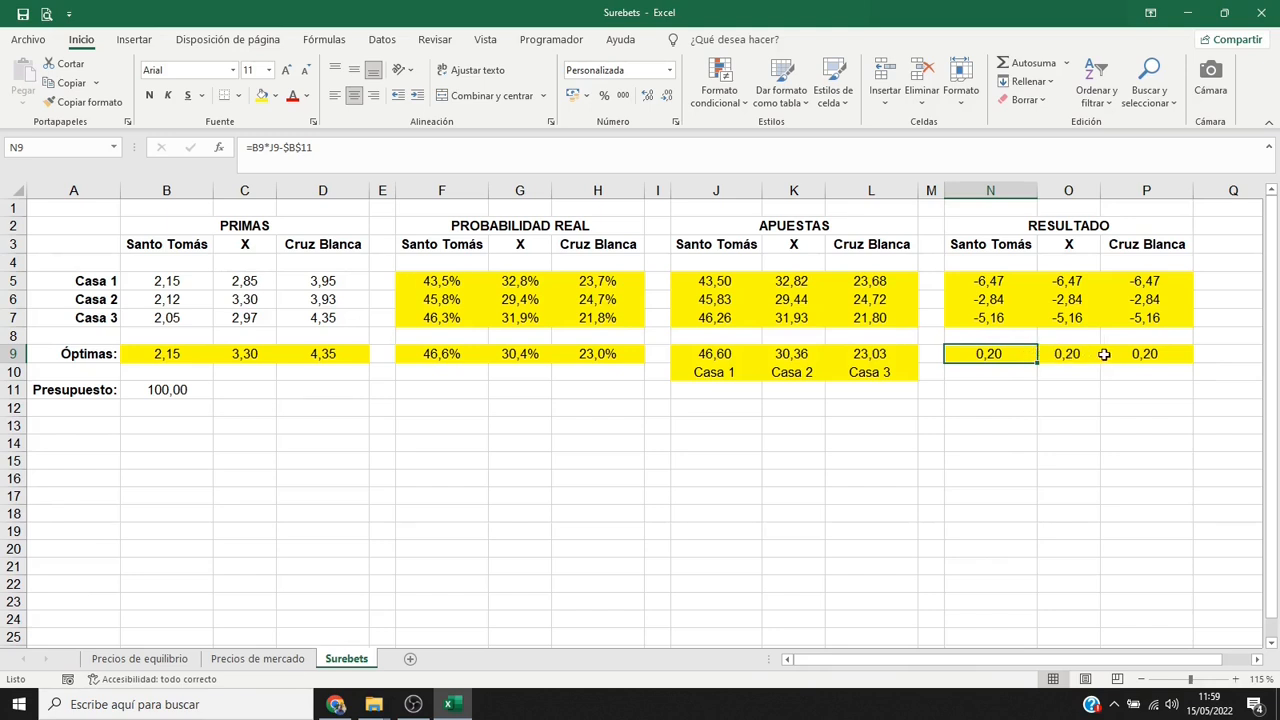
click(1090, 354)
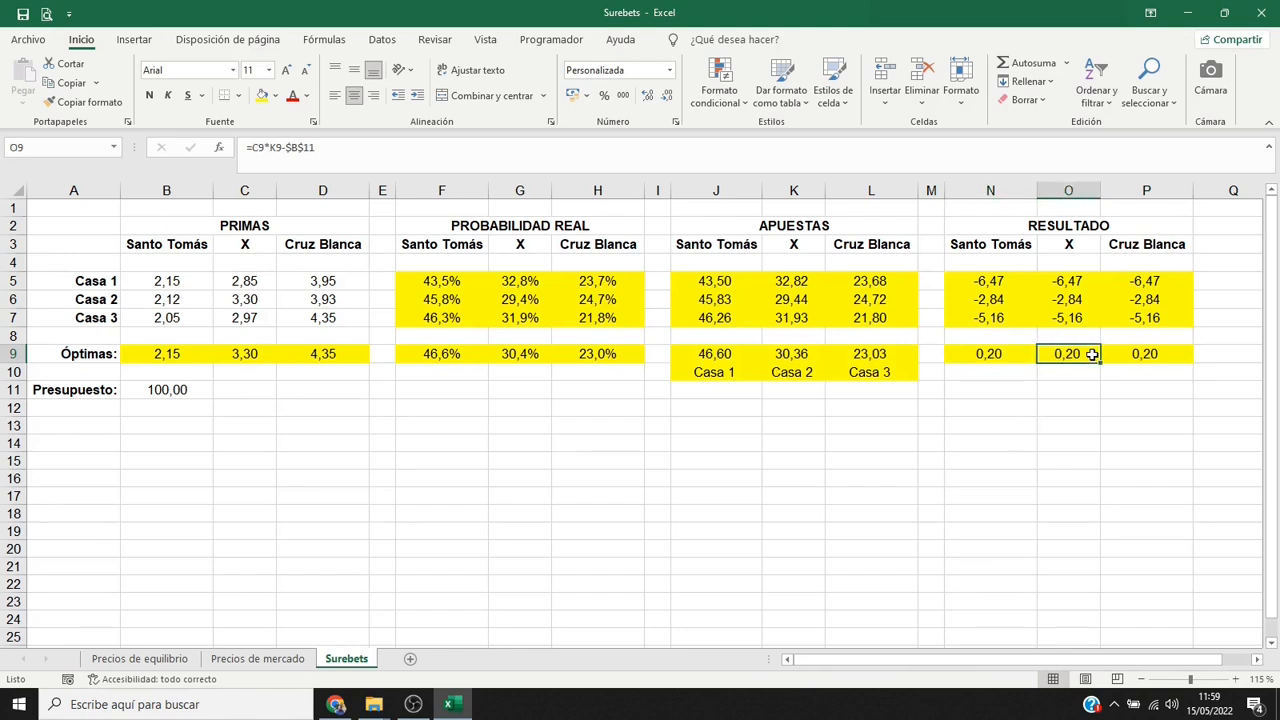
click(1175, 355)
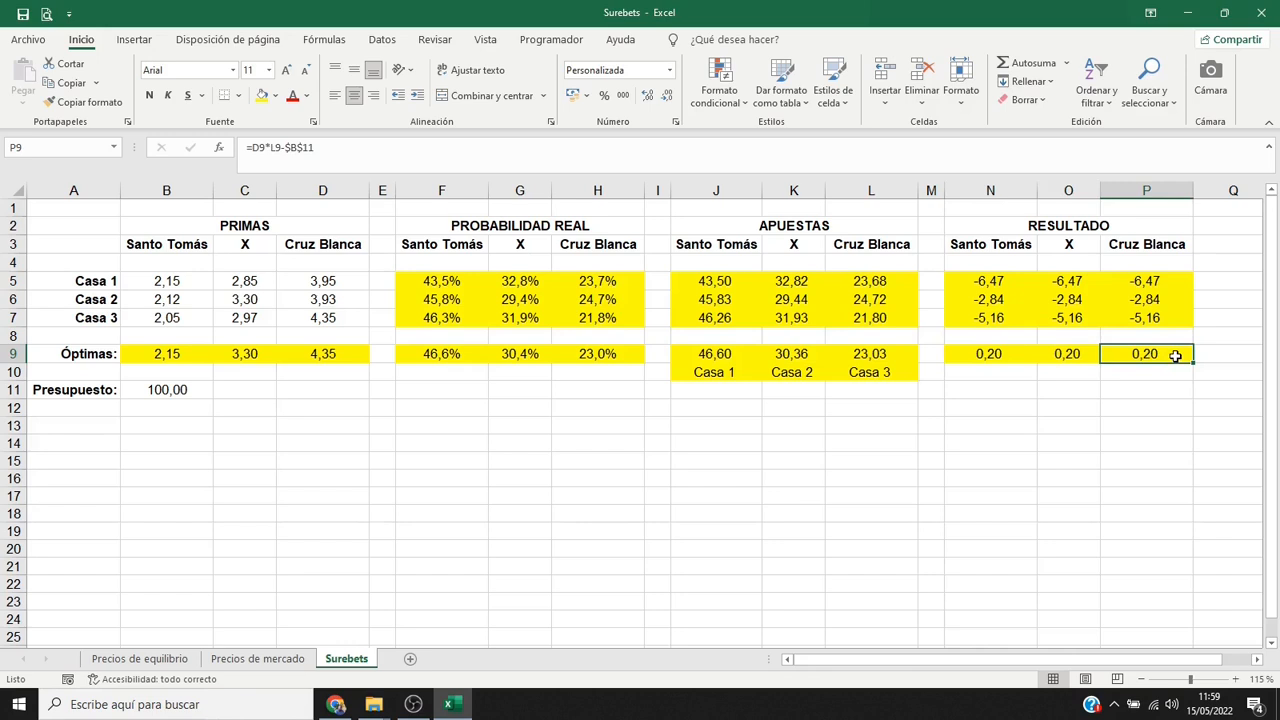